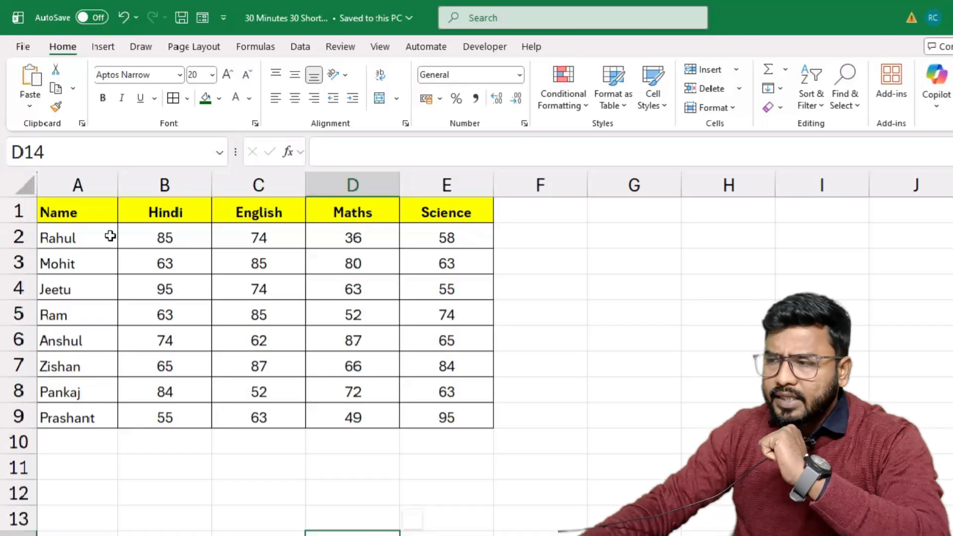
left_click_drag(76, 240, 80, 403)
left_click(54, 293)
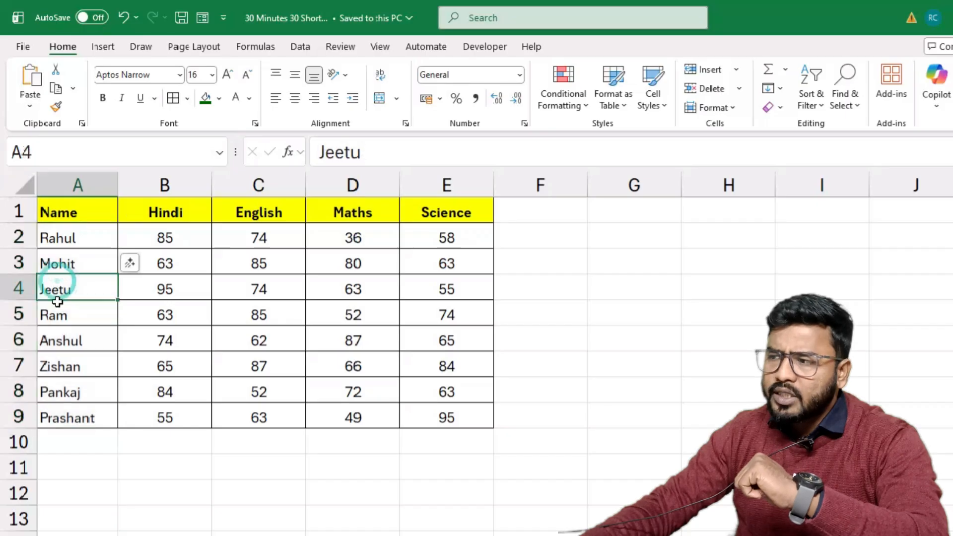
left_click(58, 322)
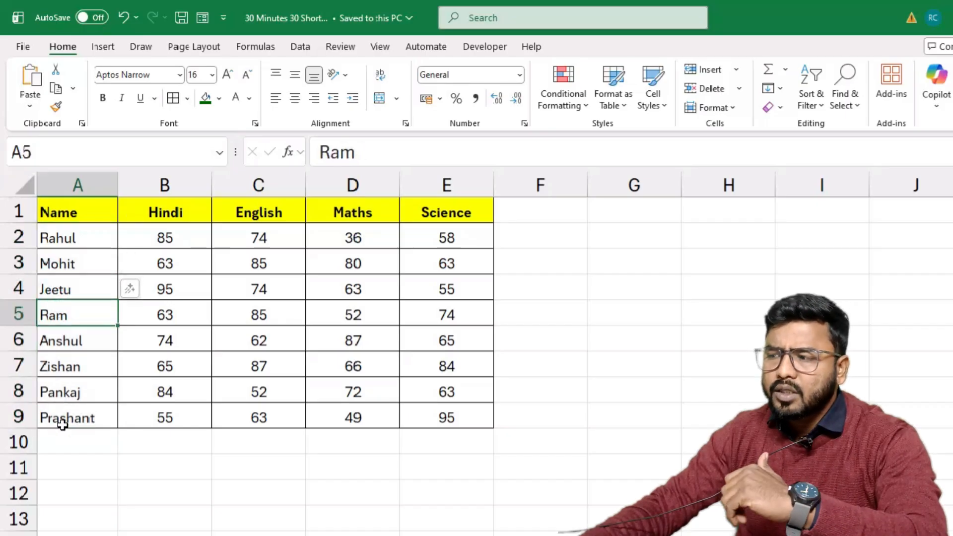
left_click_drag(60, 237, 46, 421)
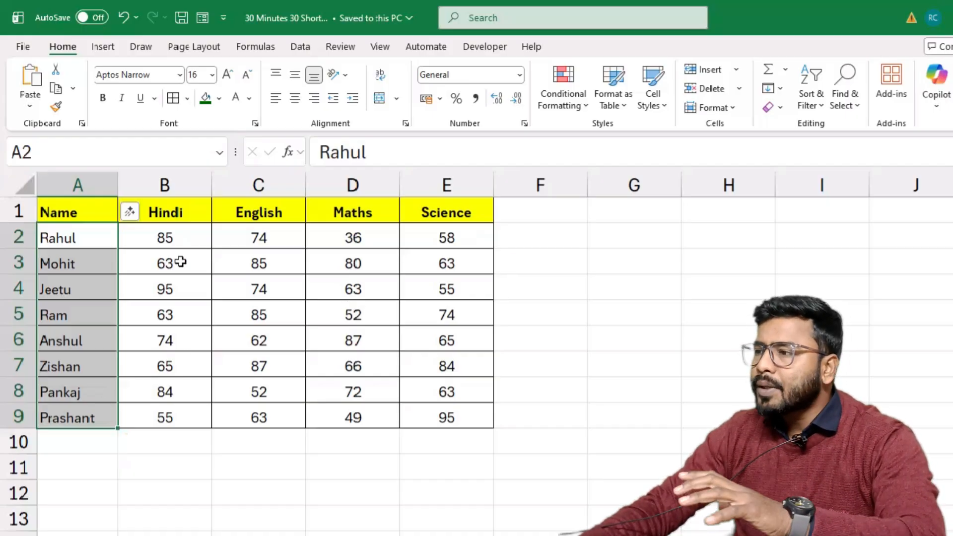
- Enter the first student's name in capitals in F2 and Flash Fill the other names in the same style down to F9
left_click(557, 238)
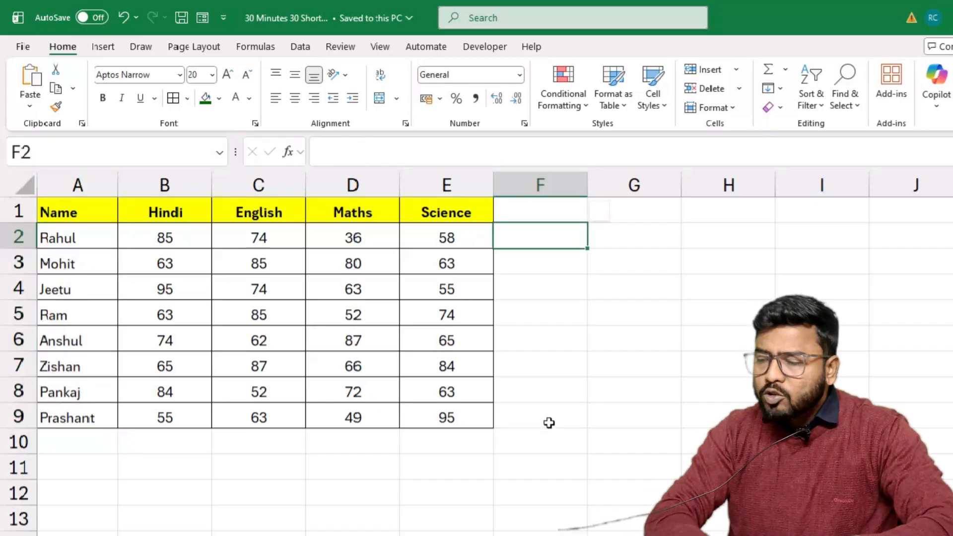
left_click(49, 236)
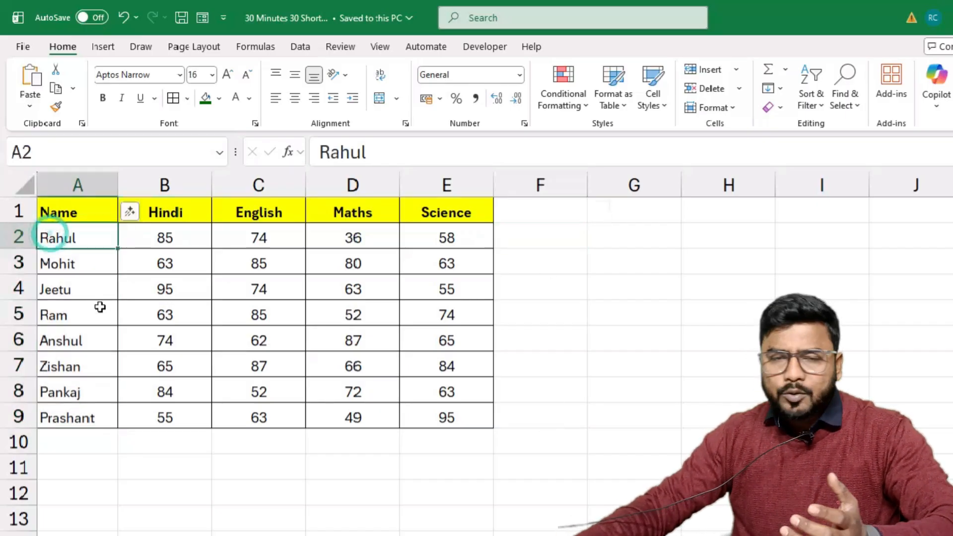
left_click(519, 228)
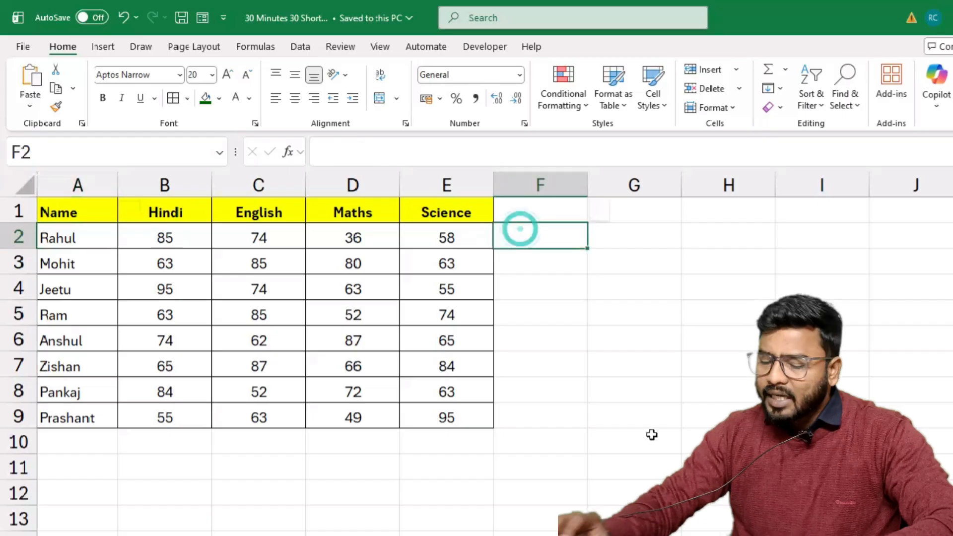
type("RAHUL")
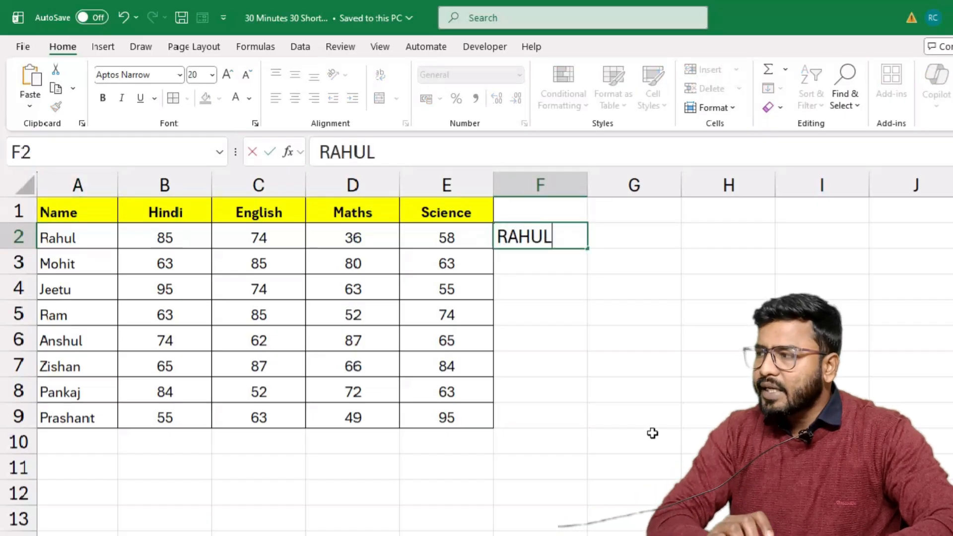
key("Return")
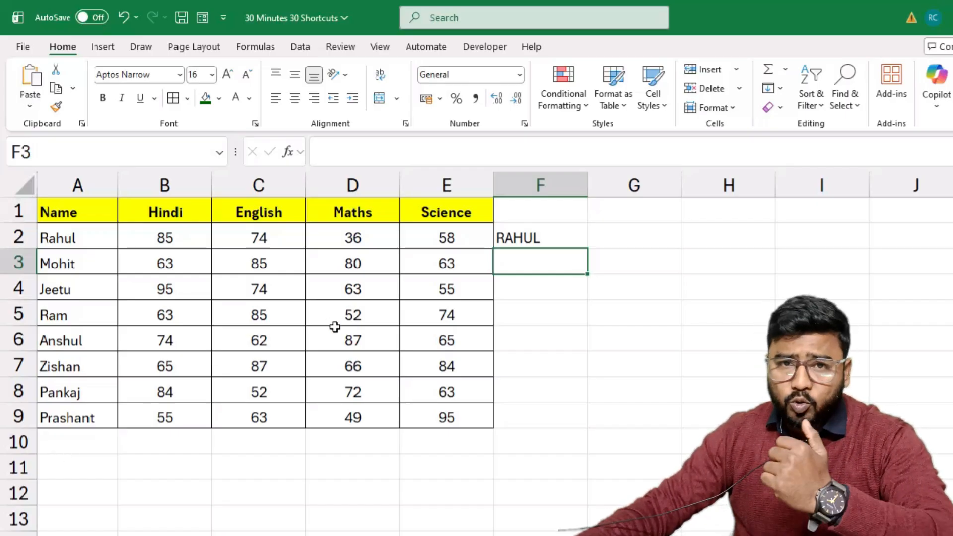
left_click_drag(531, 239, 516, 421)
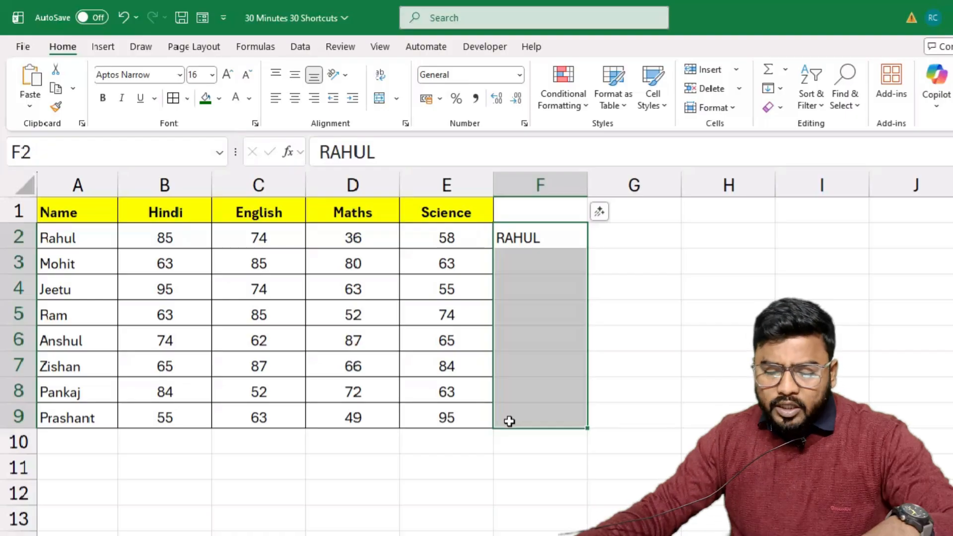
key("ctrl+e")
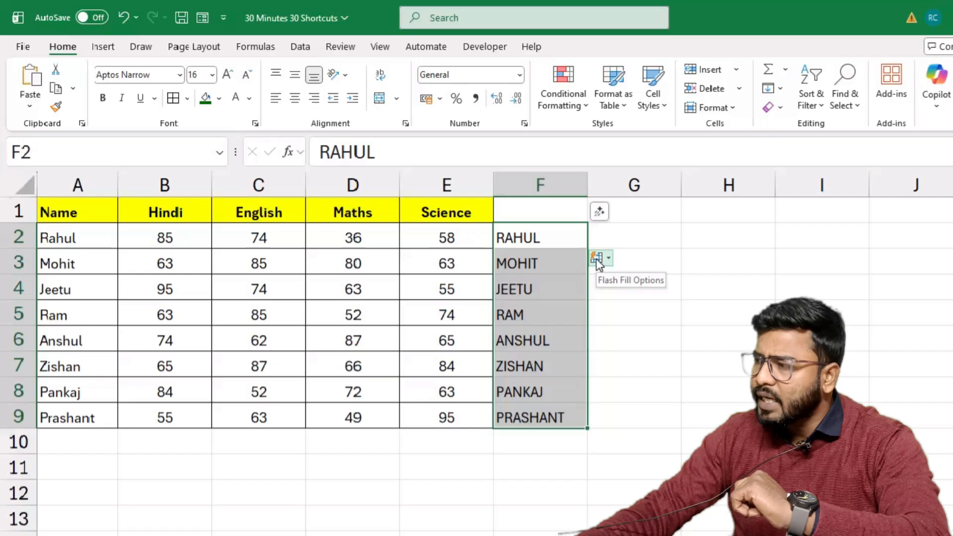
- Move the uppercase names from F2:F9 onto A2:A9, replacing the original names
mouse_move(55, 243)
left_mouse_down()
mouse_move(60, 237)
mouse_move(75, 292)
left_mouse_up()
left_click(522, 236)
left_click_drag(521, 238, 521, 417)
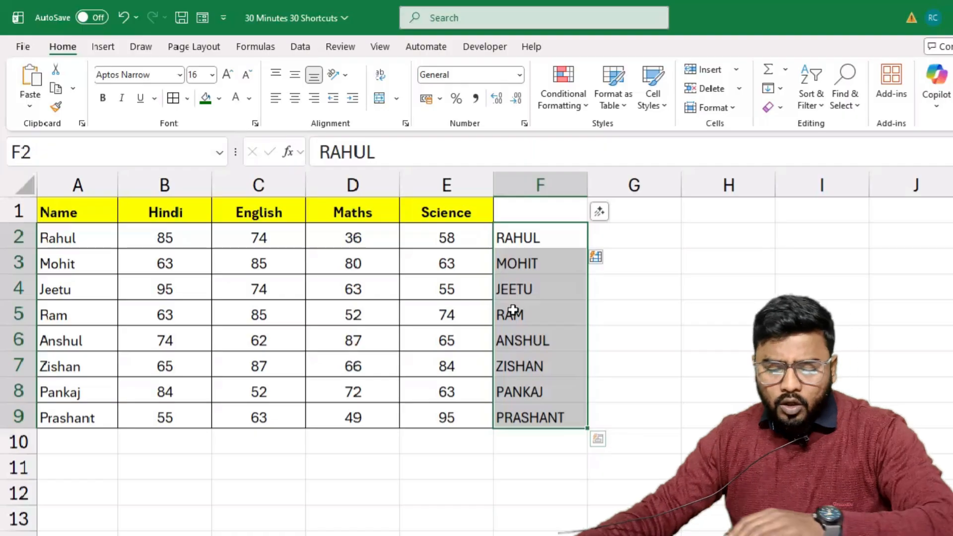
key("ctrl+c")
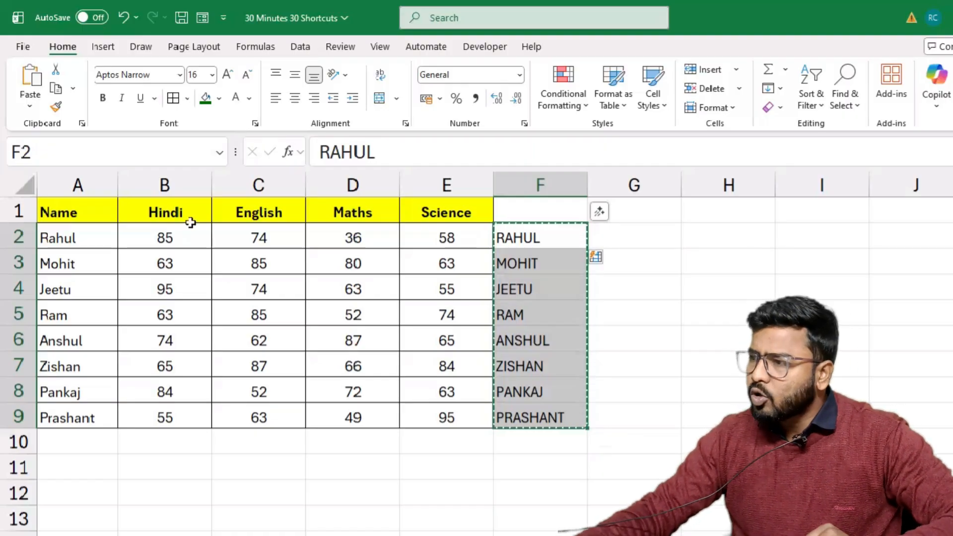
left_click(83, 235)
key("ctrl+shift+Down")
key("ctrl+v")
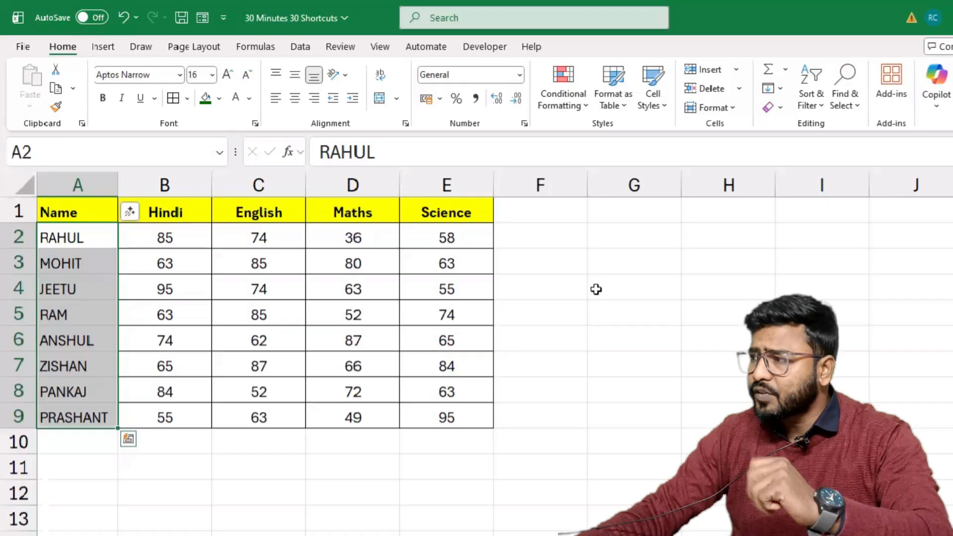
left_click_drag(545, 239, 544, 420)
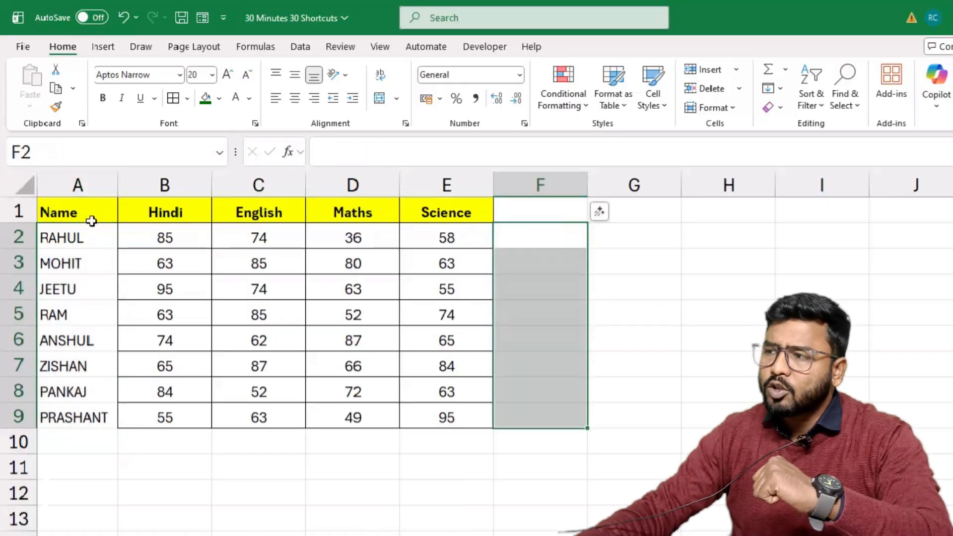
left_click_drag(83, 237, 67, 410)
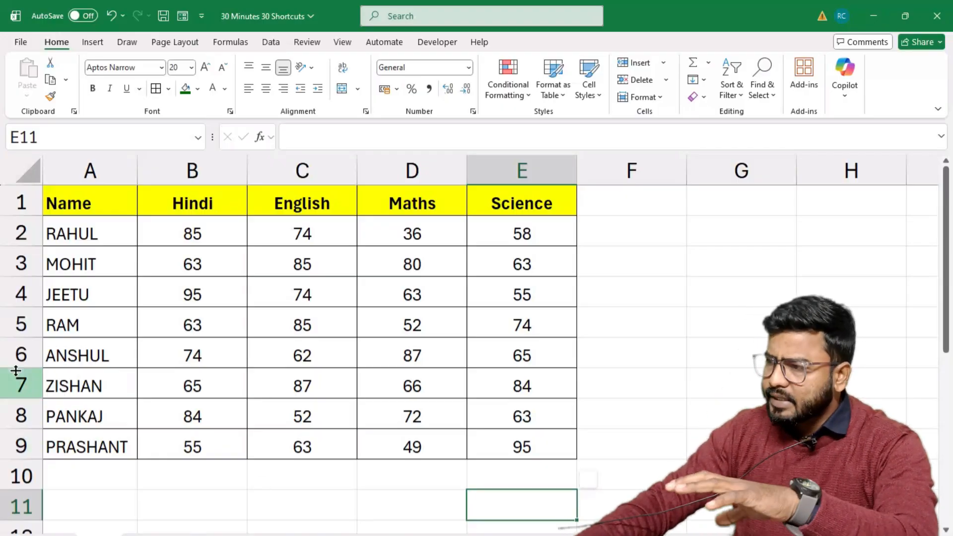
left_click_drag(61, 241, 67, 437)
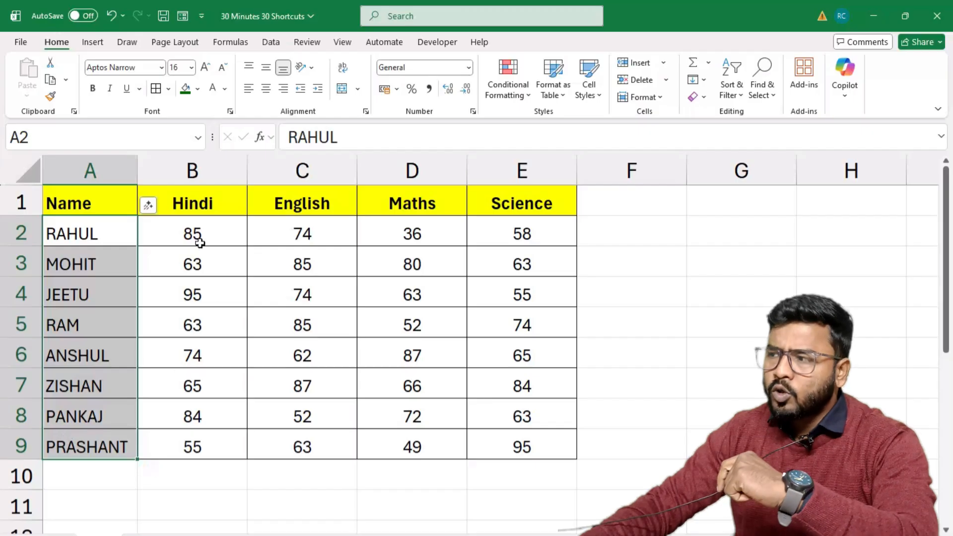
left_click_drag(198, 239, 194, 297)
left_click_drag(294, 233, 309, 280)
left_click_drag(414, 238, 413, 268)
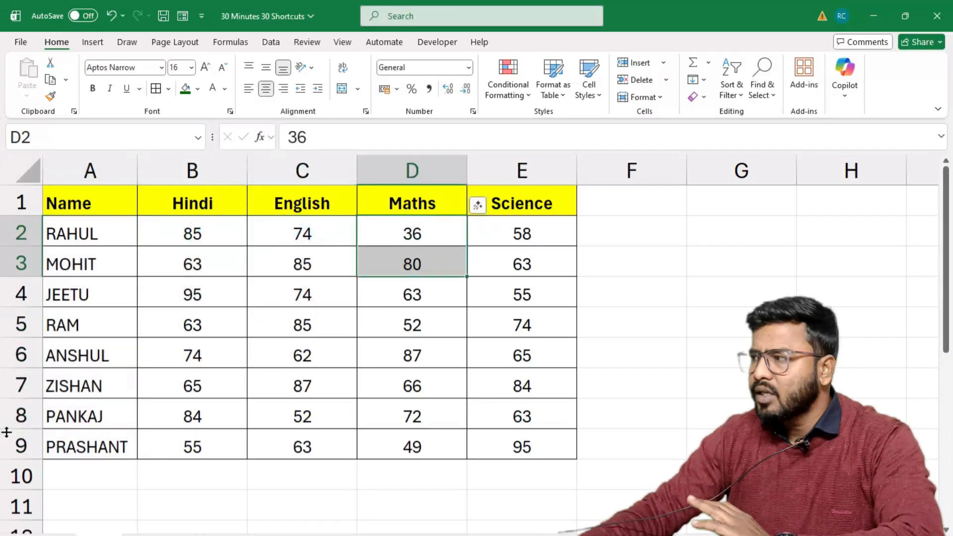
- Add the column header "Total" in F1, beside the Science header
left_click(629, 207)
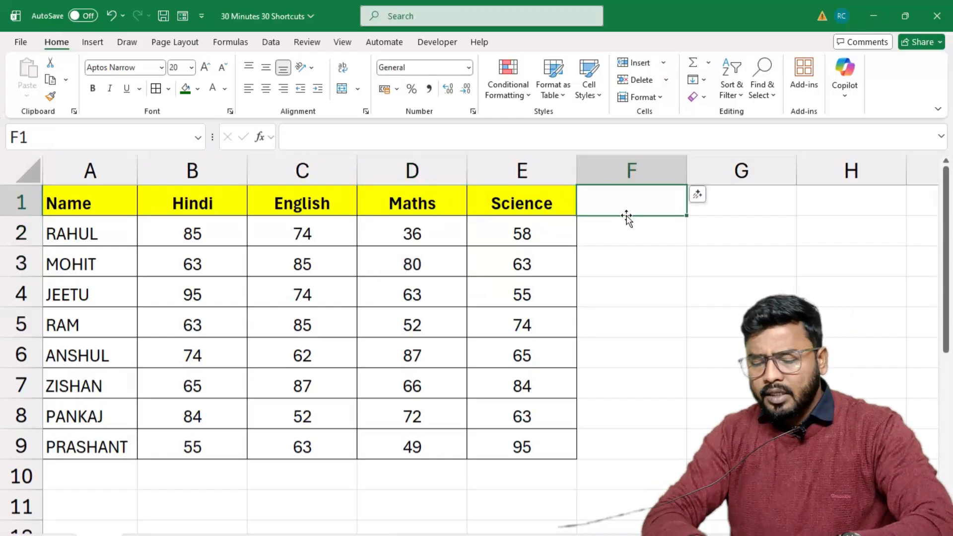
type("t")
key("BackSpace")
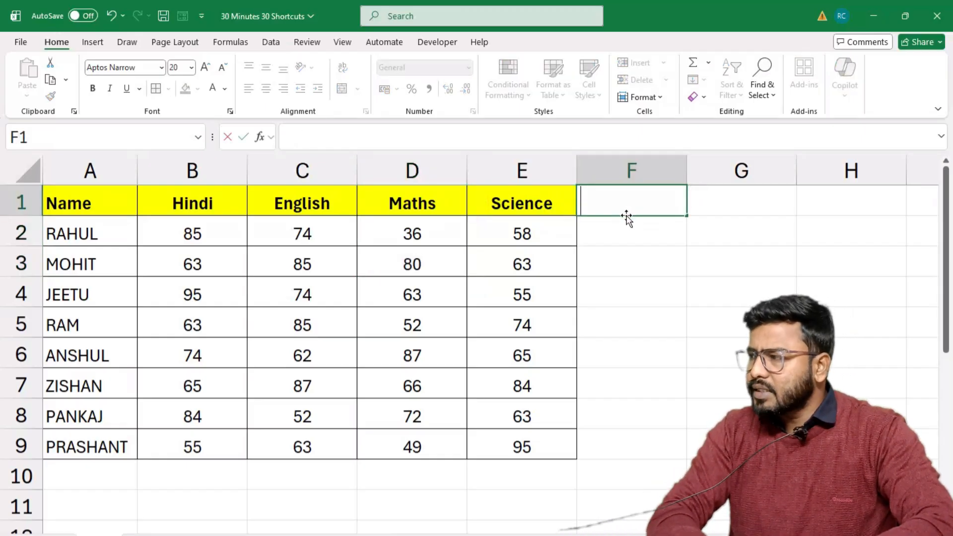
type("T")
type("ota")
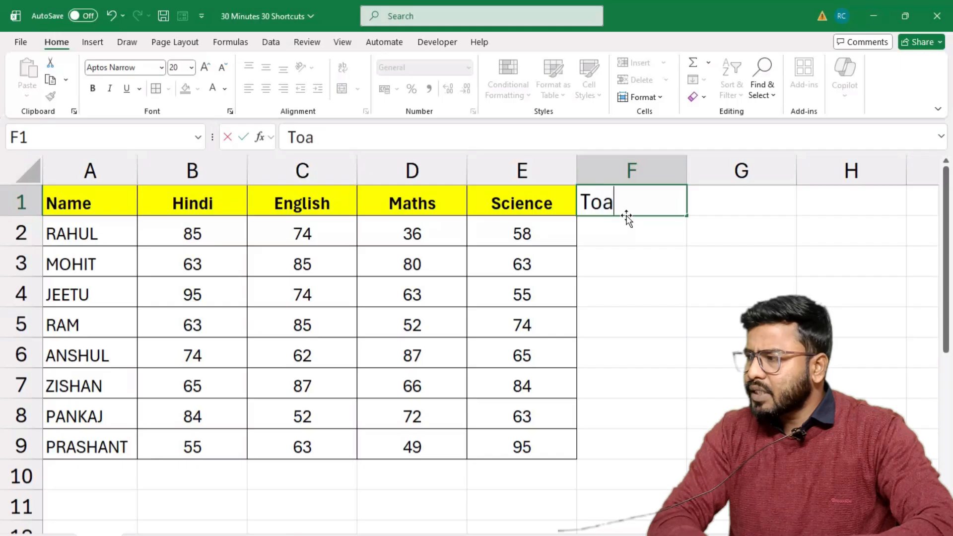
key("BackSpace")
type("tal")
key("Return")
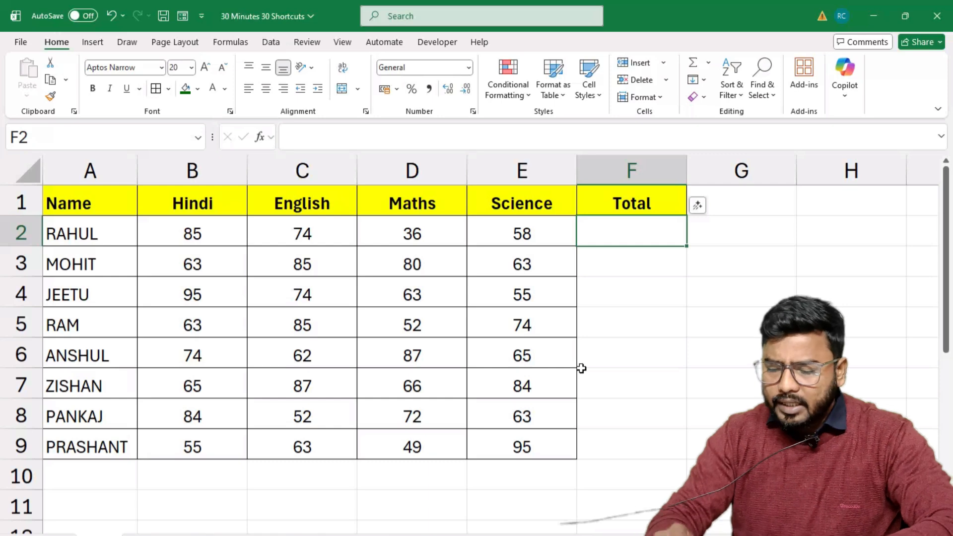
- Enter the formula =SUM(B2:E2) in F2 to total the first student's marks
type("=sum")
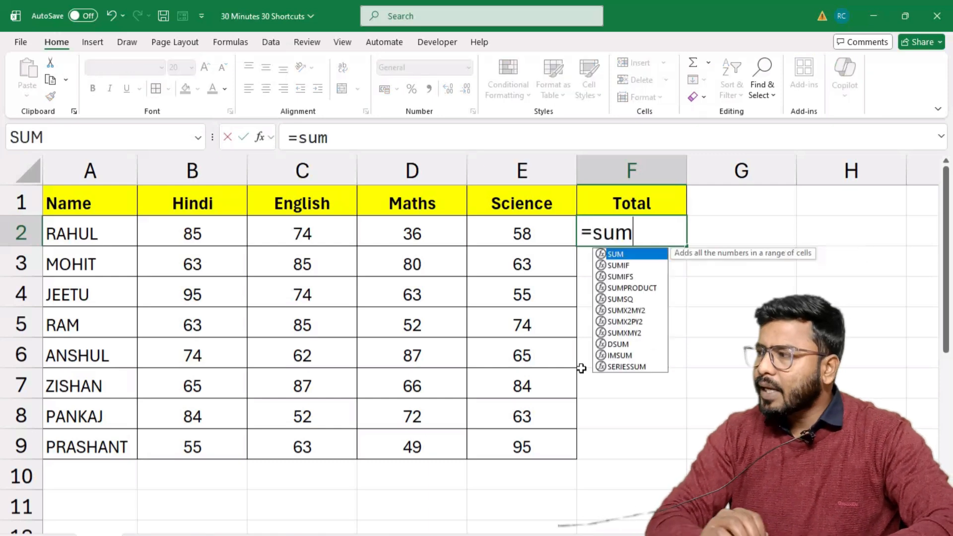
key("Tab")
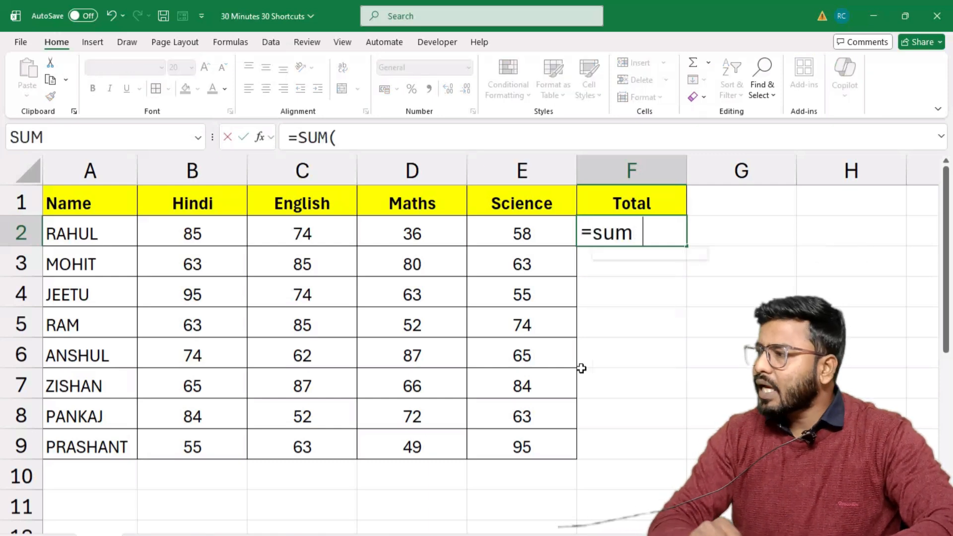
left_click_drag(170, 228, 467, 223)
type(")")
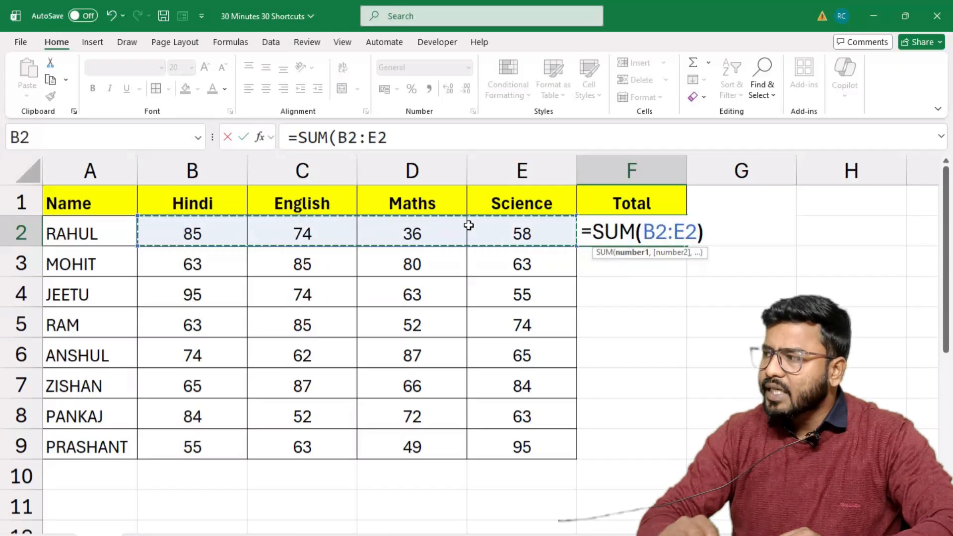
key("Return")
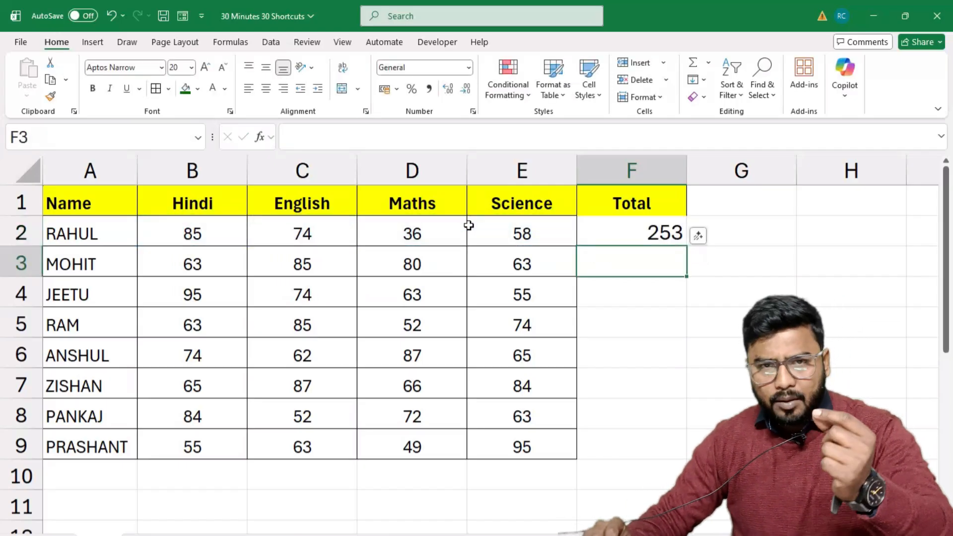
- Clear the manually entered sum formula from F2
left_click(621, 229)
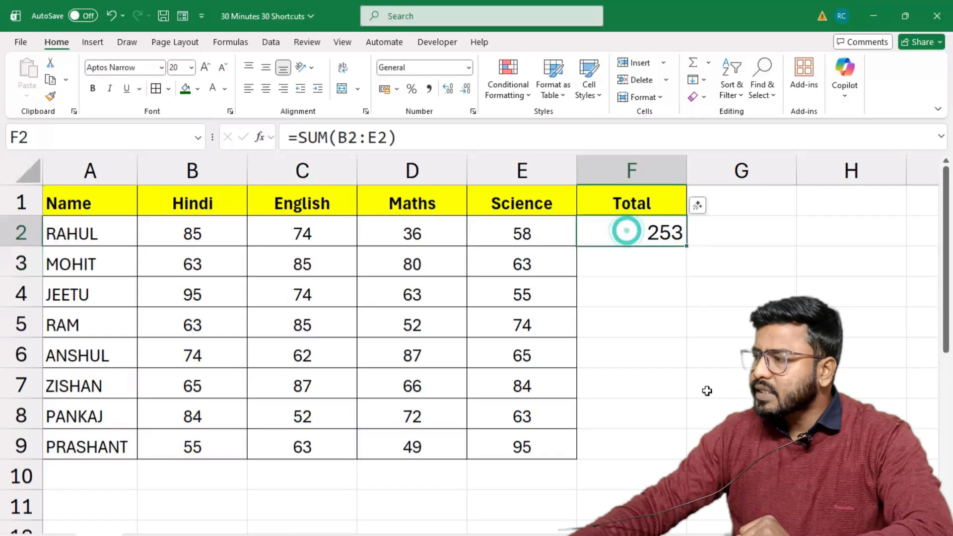
key("Delete")
left_click(693, 392)
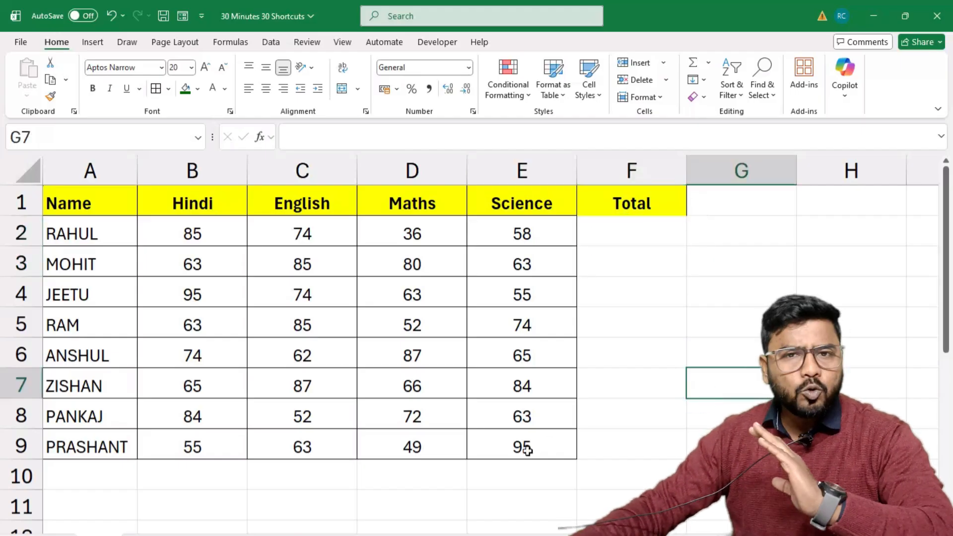
- Use AutoSum in F2 to total the first student's marks across B2:E2
left_click(616, 220)
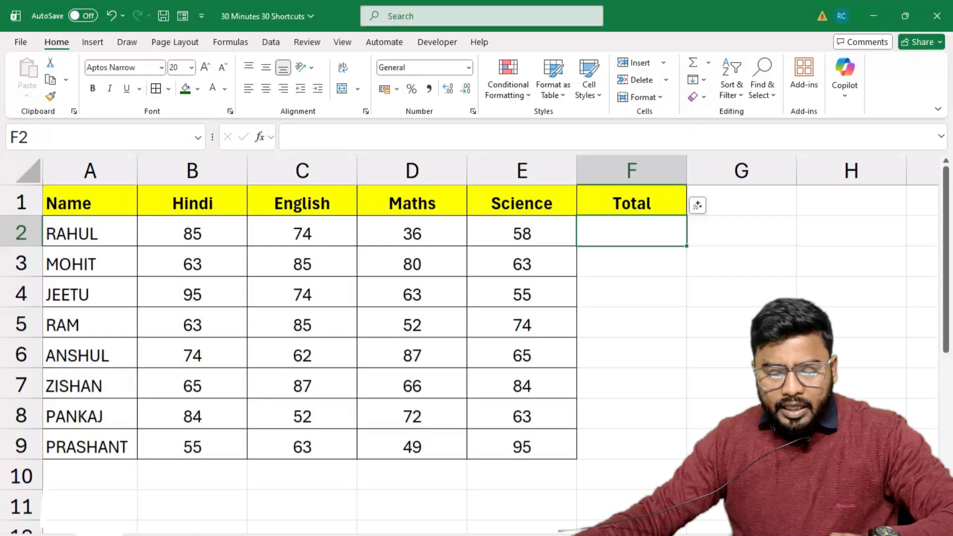
key("alt")
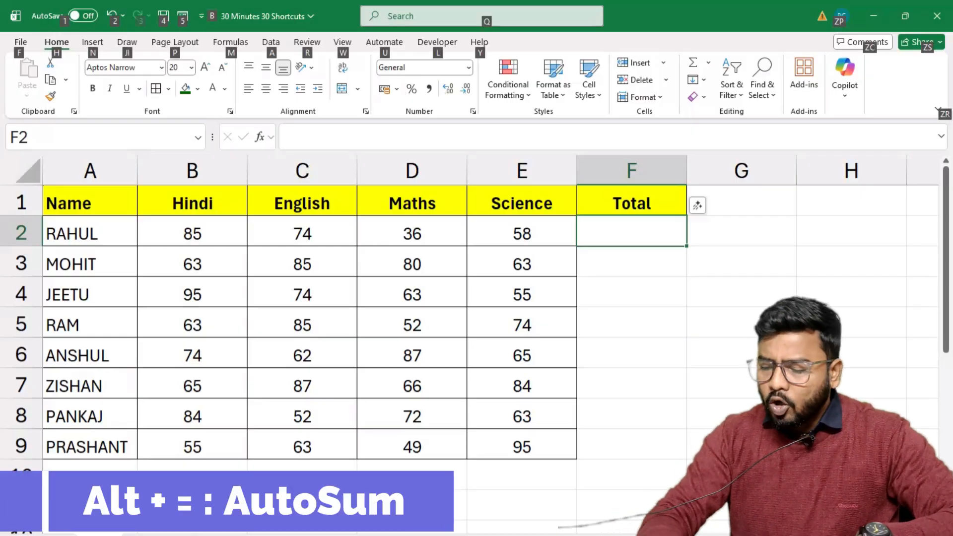
key("alt+=")
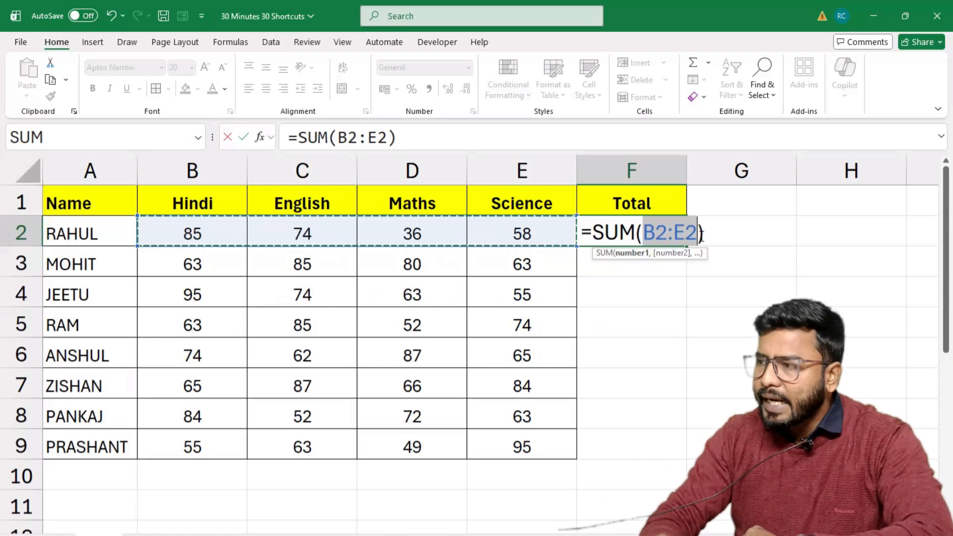
key("Return")
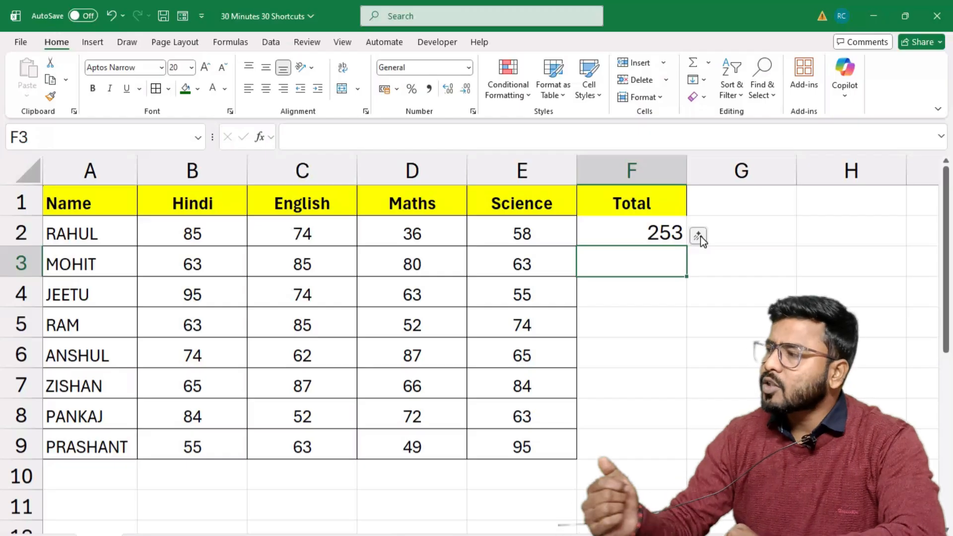
- Try filling the total formula from F2 down to F9, and undo the fill
left_click(627, 229)
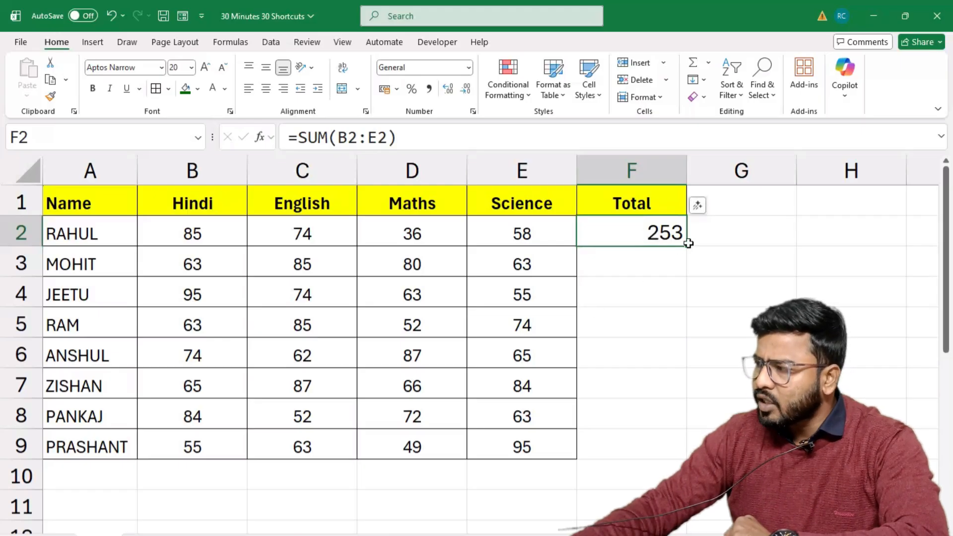
left_click_drag(687, 246, 683, 456)
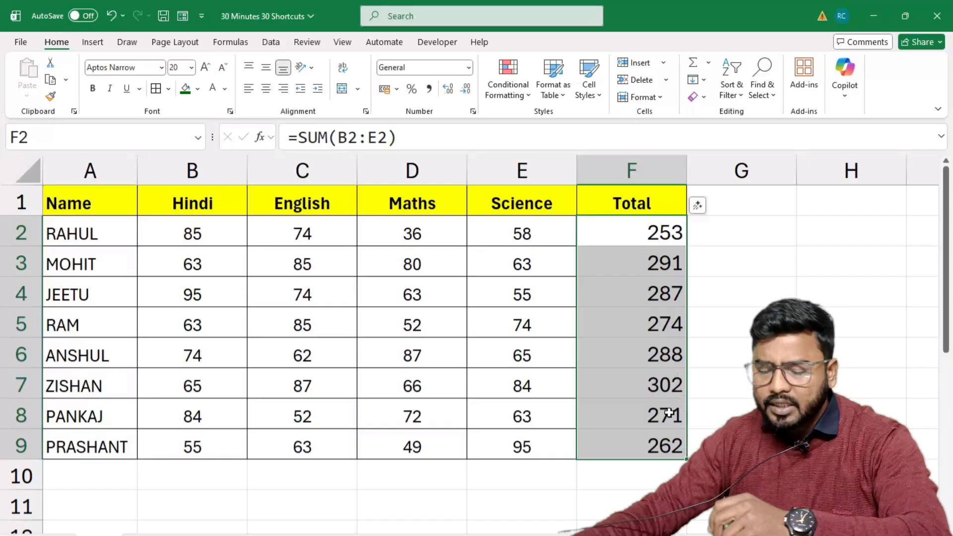
key("ctrl+z")
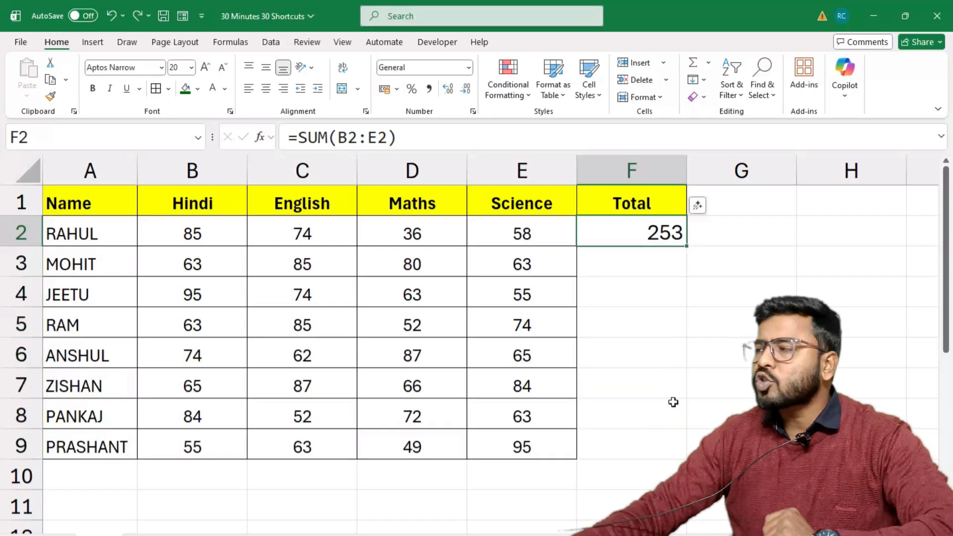
- Fill the total formula in F2 down through F9 for all students
left_click(699, 394)
left_click_drag(622, 230, 619, 449)
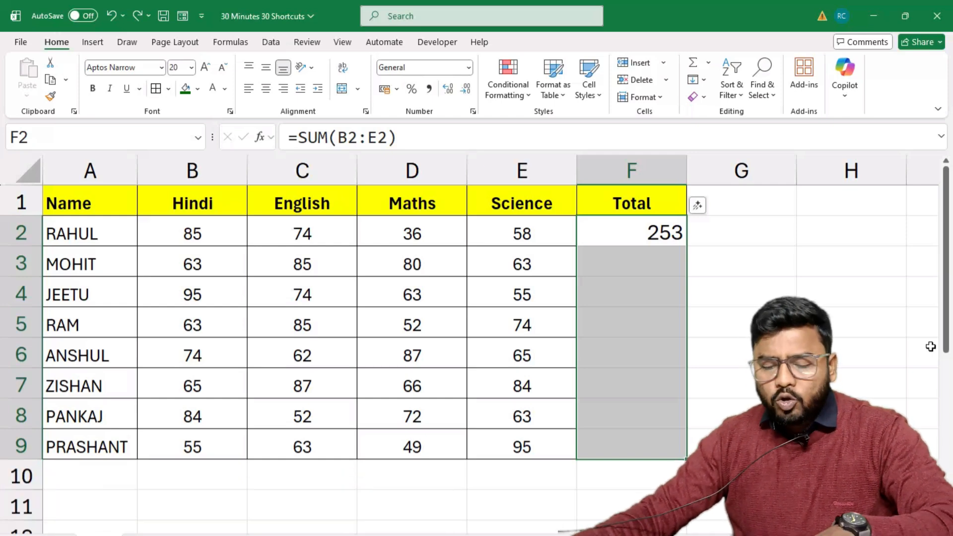
key("ctrl+d")
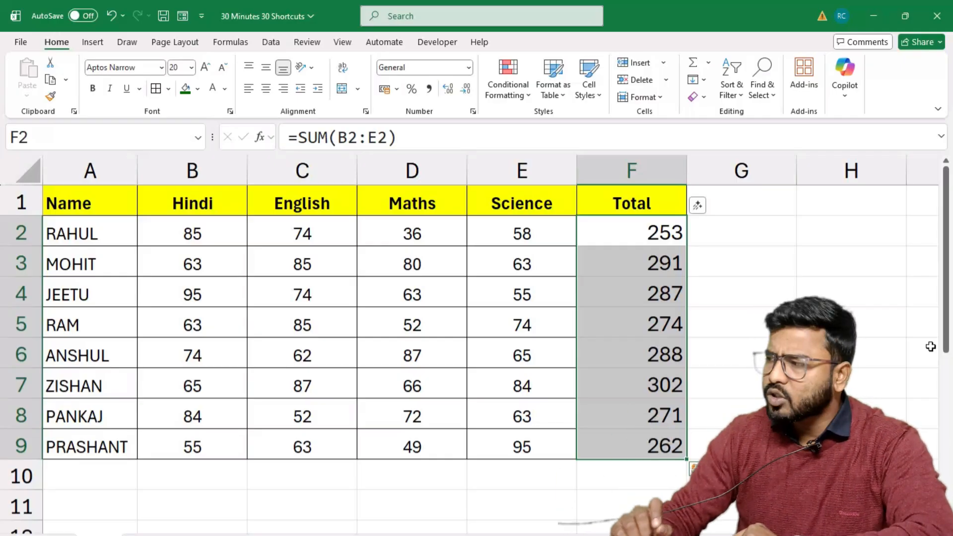
- Check the ranges summed by the filled total formulas in F3, F4 and F5
left_click(620, 262)
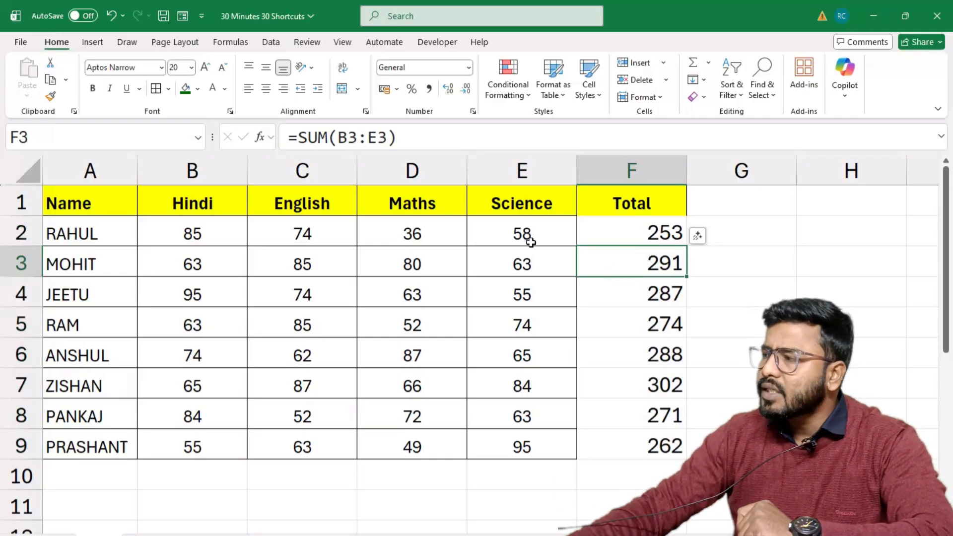
key("F2")
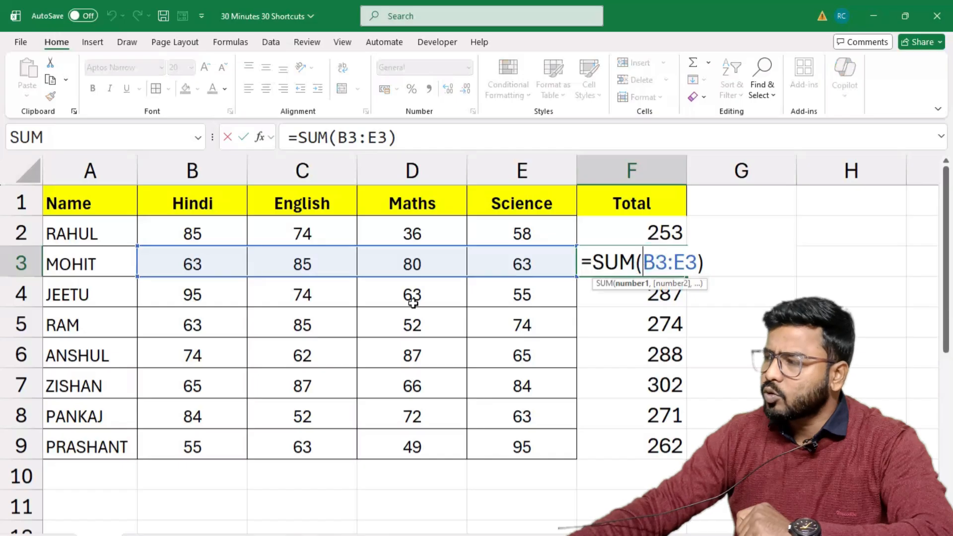
key("Escape")
left_click(665, 294)
key("F2")
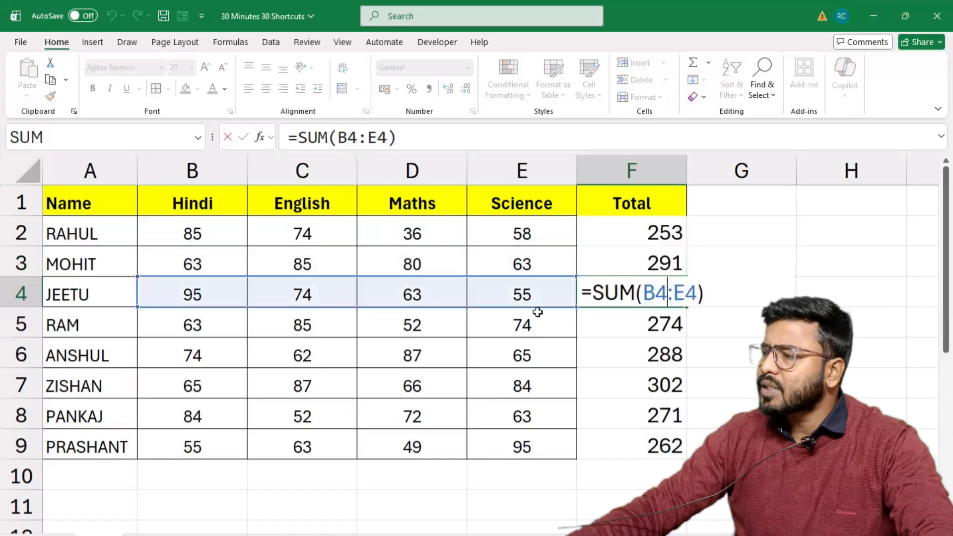
key("Escape")
left_click(626, 320)
key("F2")
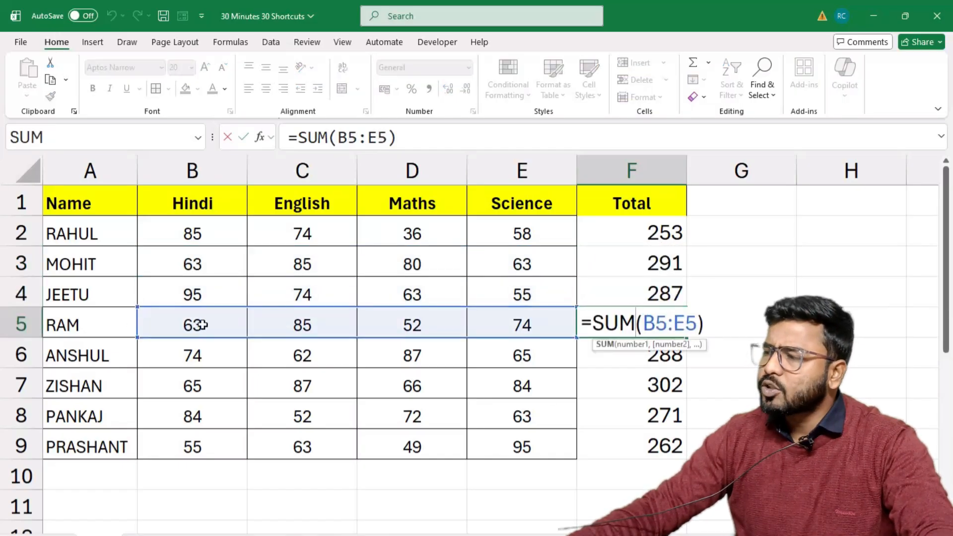
key("Escape")
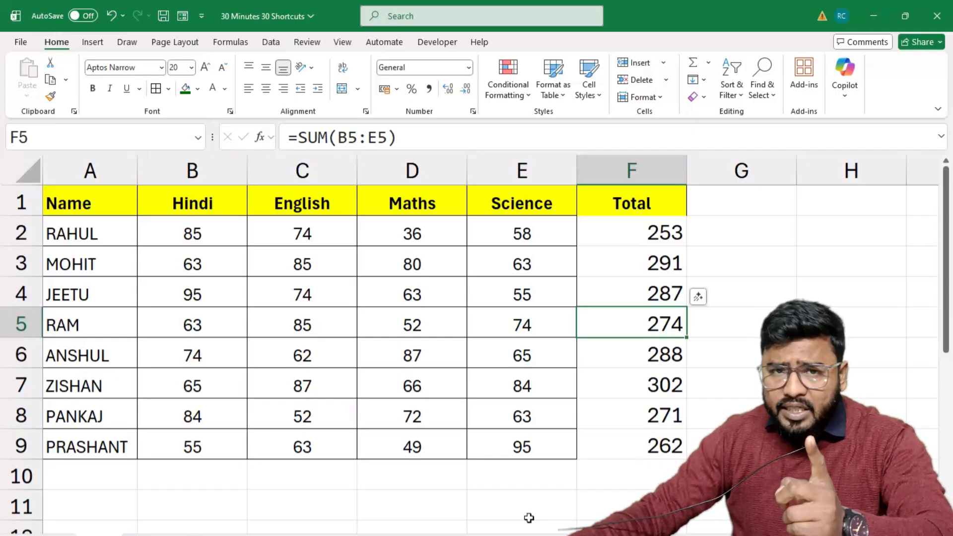
- Reduce the font size of the totals in F2:F9 to 16 and autofit column F
left_click(641, 228)
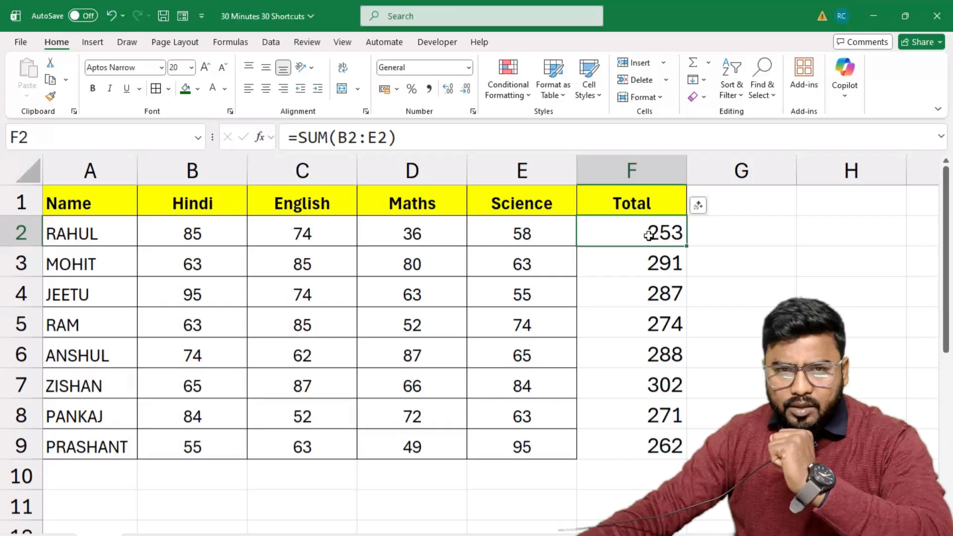
left_click_drag(649, 235, 635, 446)
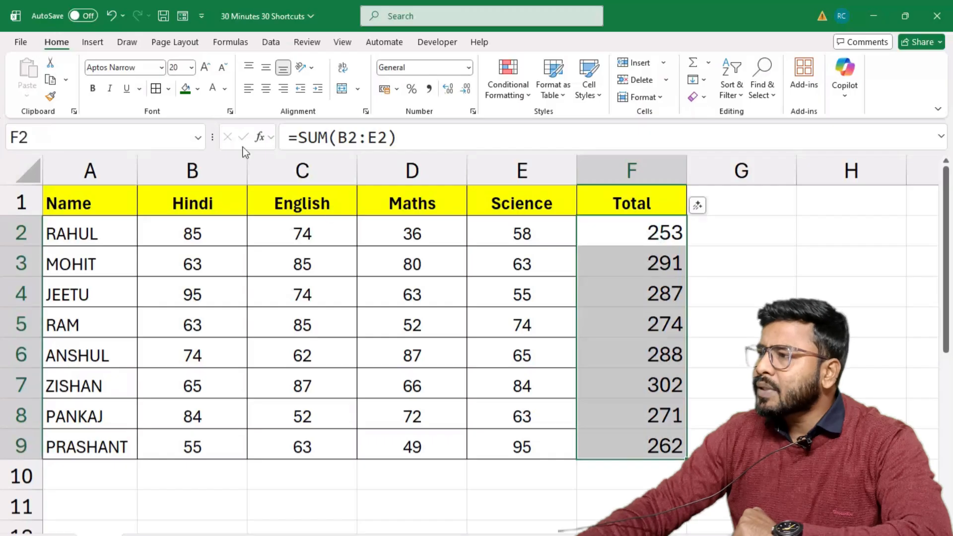
left_click(223, 68)
left_click(223, 67)
left_click(781, 239)
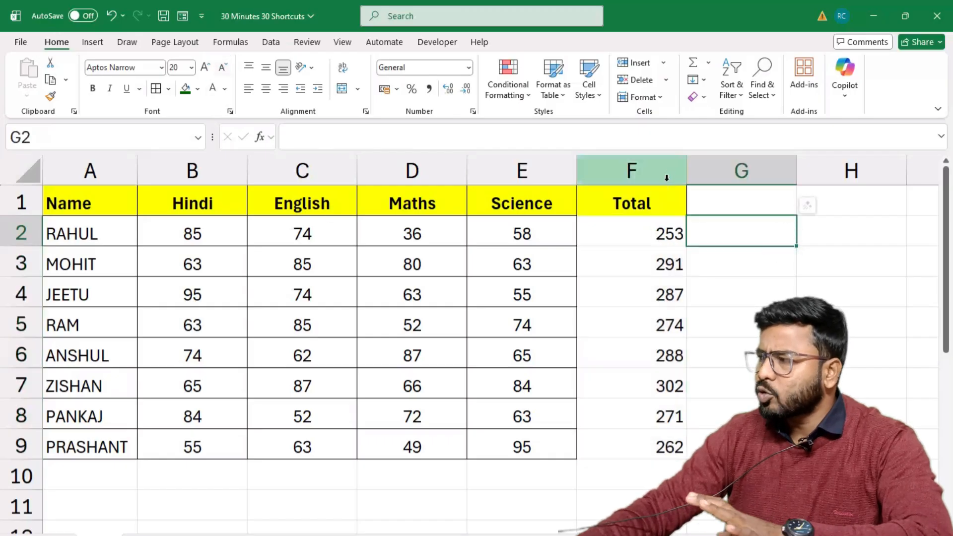
double_click(686, 171)
- Clear all the subject marks in B2:E9
left_click_drag(158, 230, 525, 443)
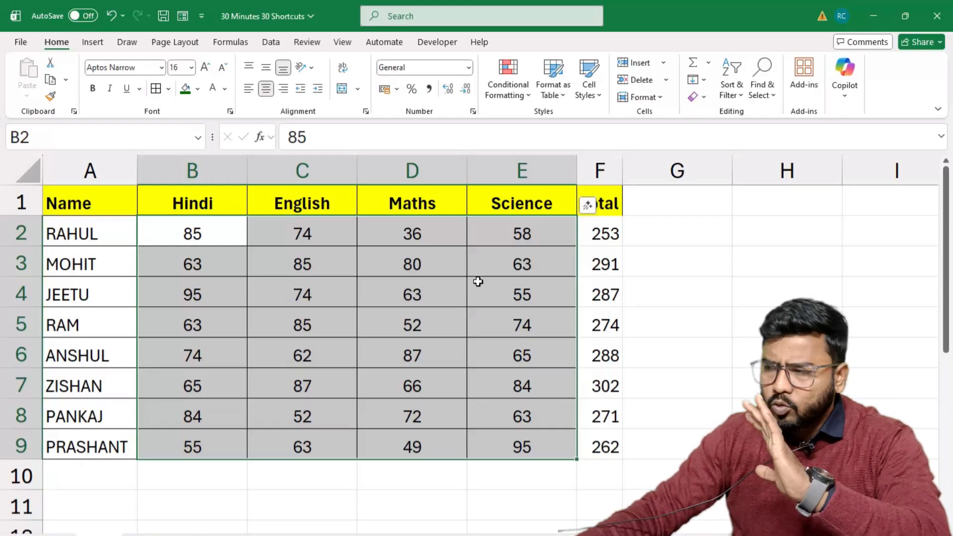
left_click_drag(206, 239, 502, 409)
left_click(298, 383)
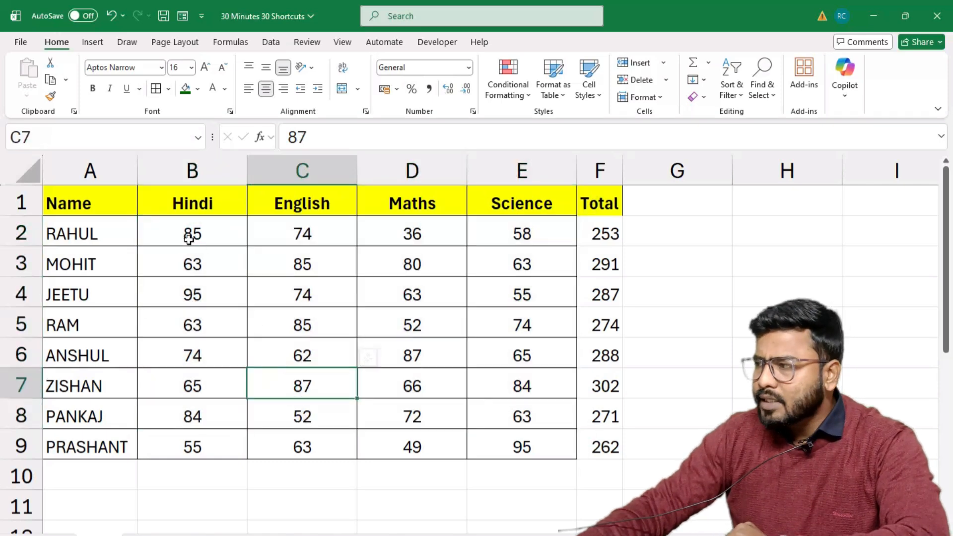
left_click_drag(189, 239, 500, 445)
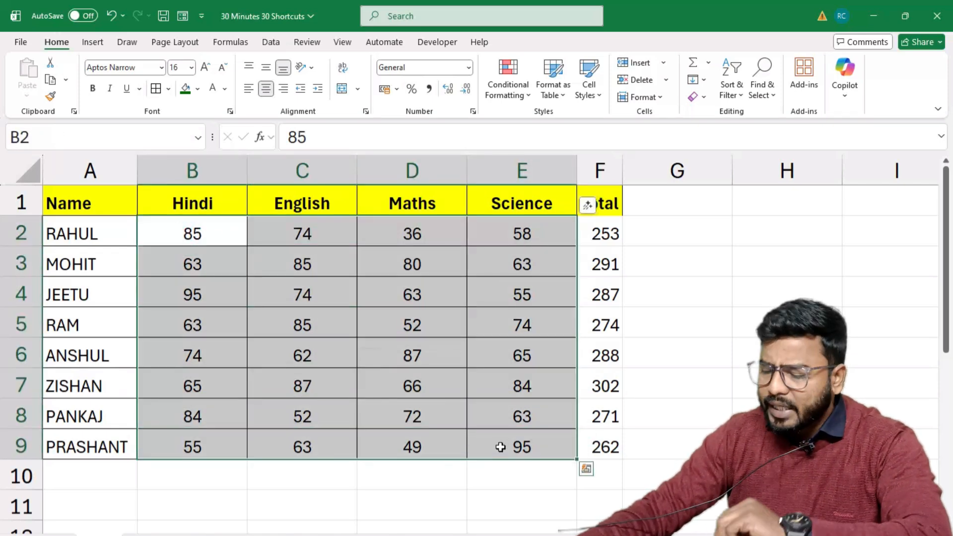
key("Delete")
left_click(254, 253)
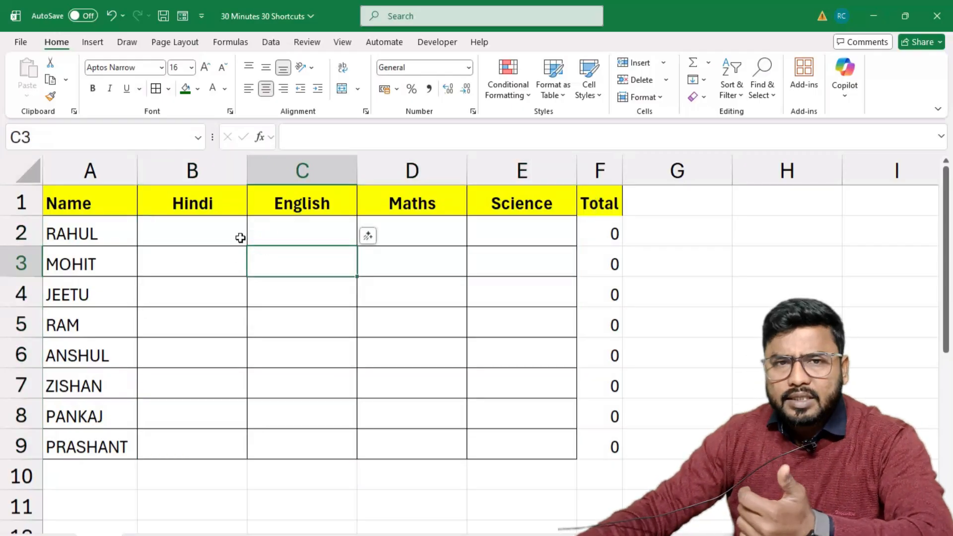
- Try the formula =RANDBETWEEN(35,100) in B2 alone, and clear the cell again
left_click(180, 229)
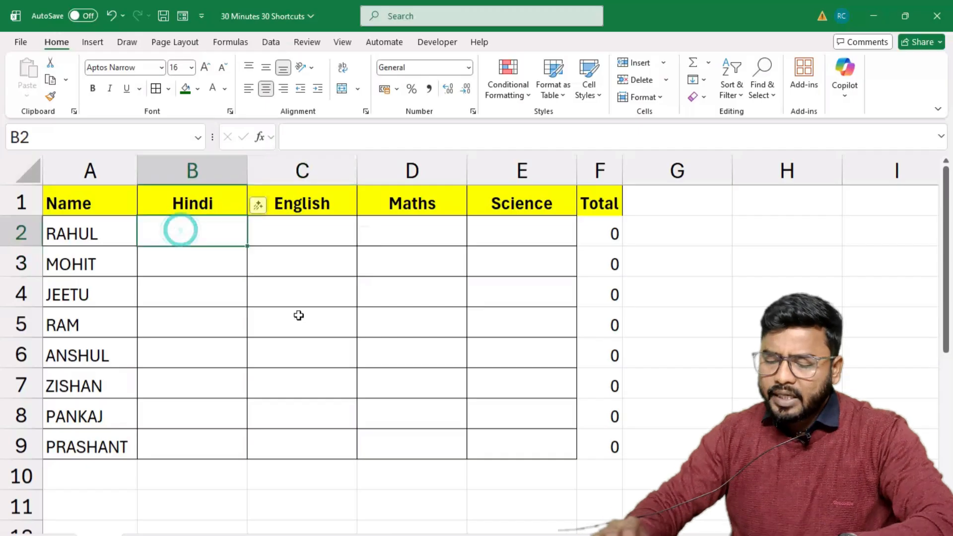
type("=randbe")
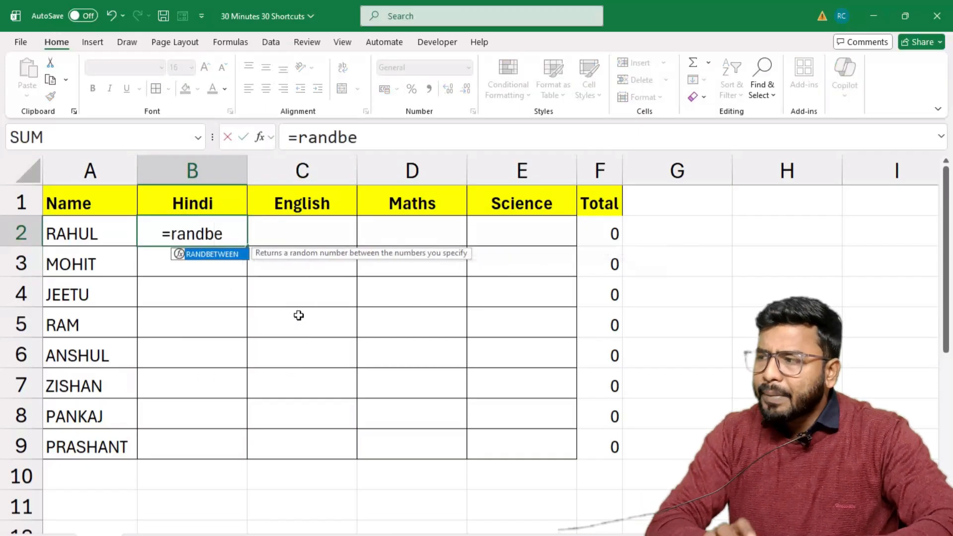
key("Tab")
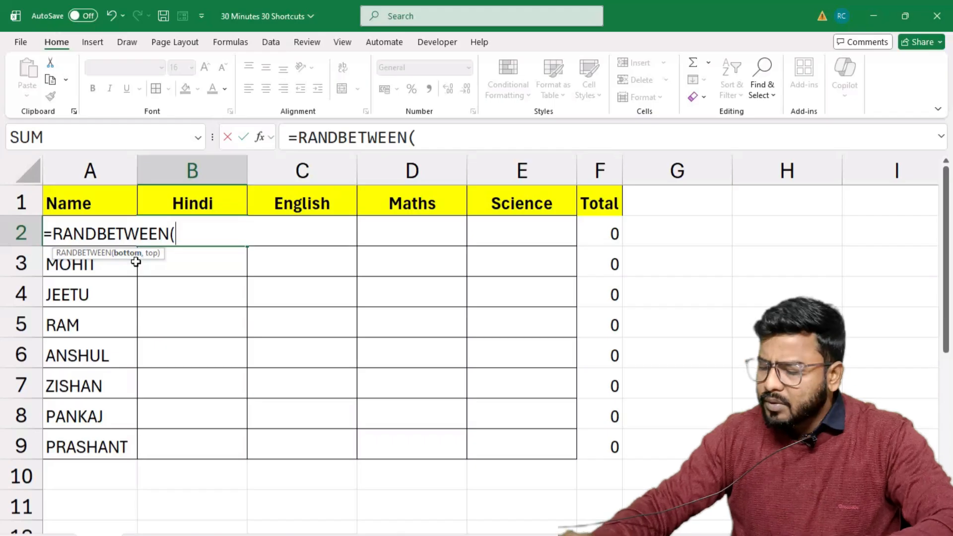
type("35")
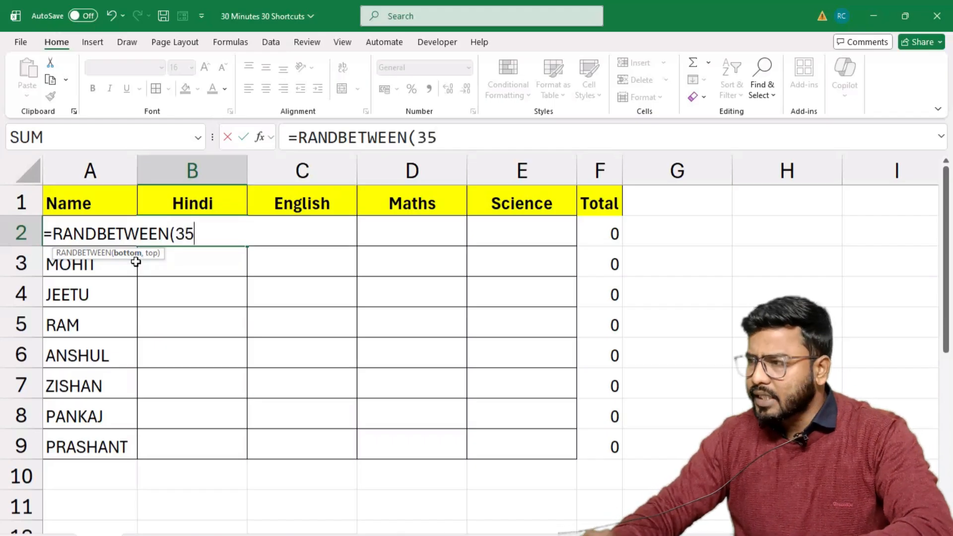
type(",100")
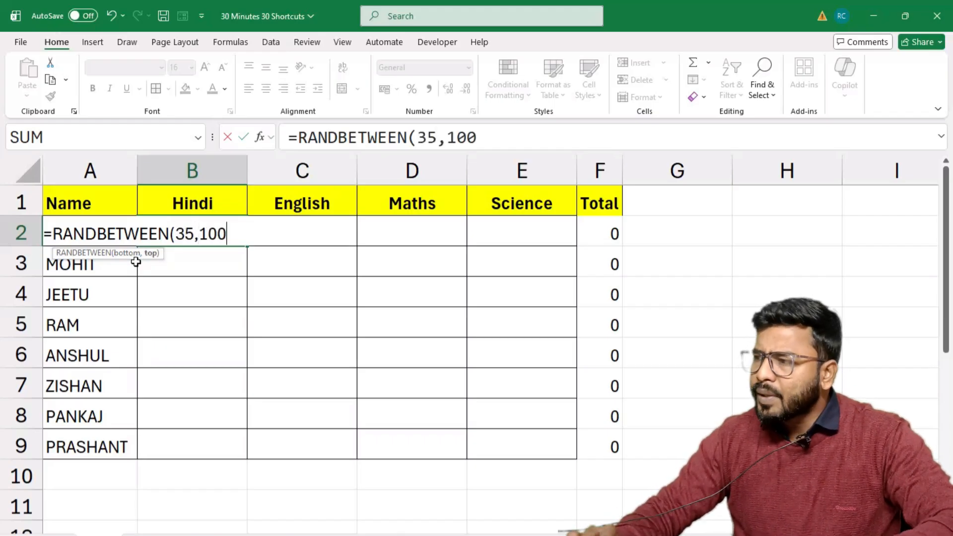
type(")")
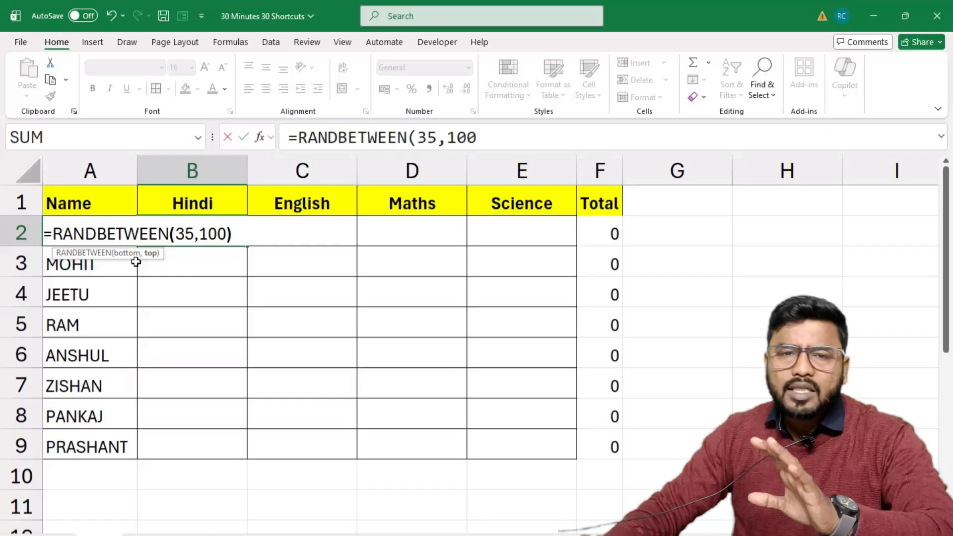
key("Return")
left_click(204, 235)
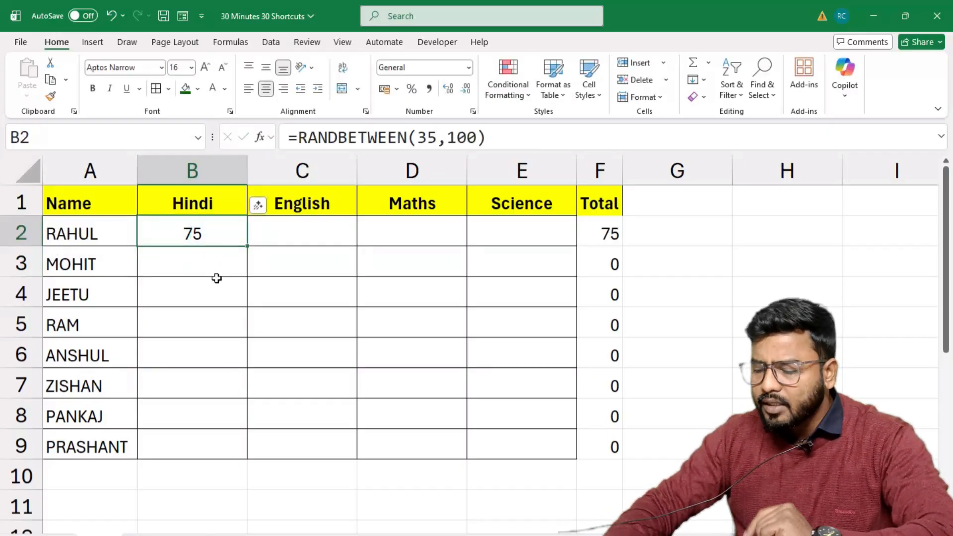
key("Delete")
left_click_drag(184, 226, 515, 463)
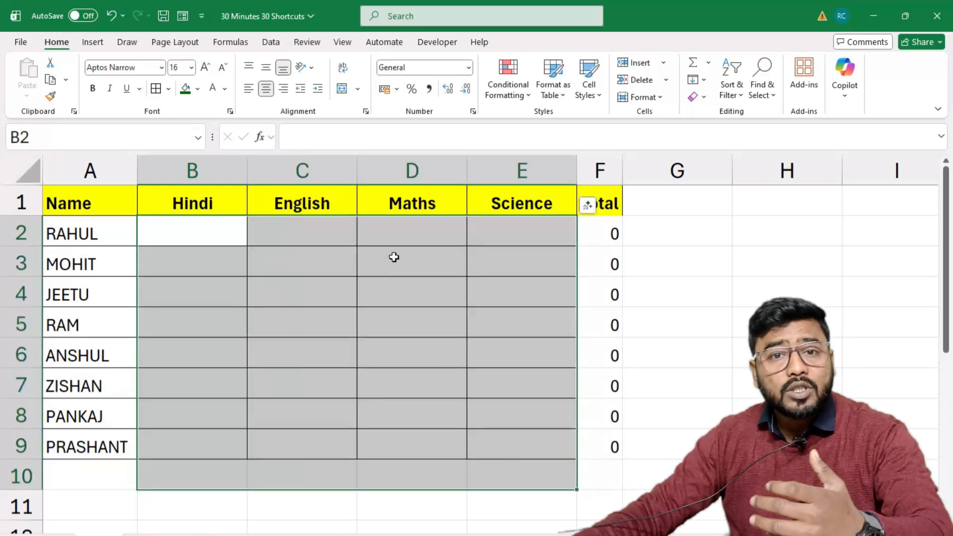
left_click(229, 316)
left_click(188, 230)
left_click_drag(215, 231, 506, 448)
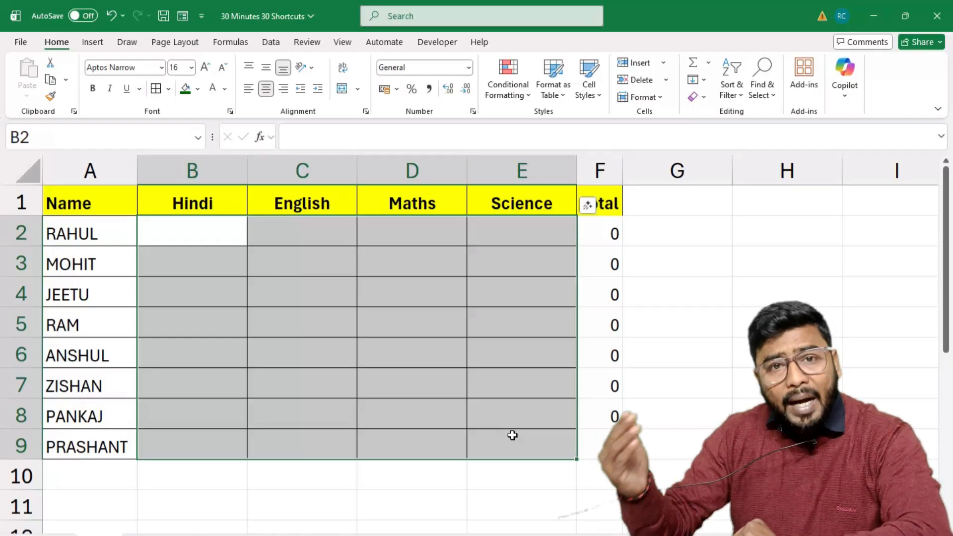
left_click(747, 327)
left_click_drag(614, 238, 610, 385)
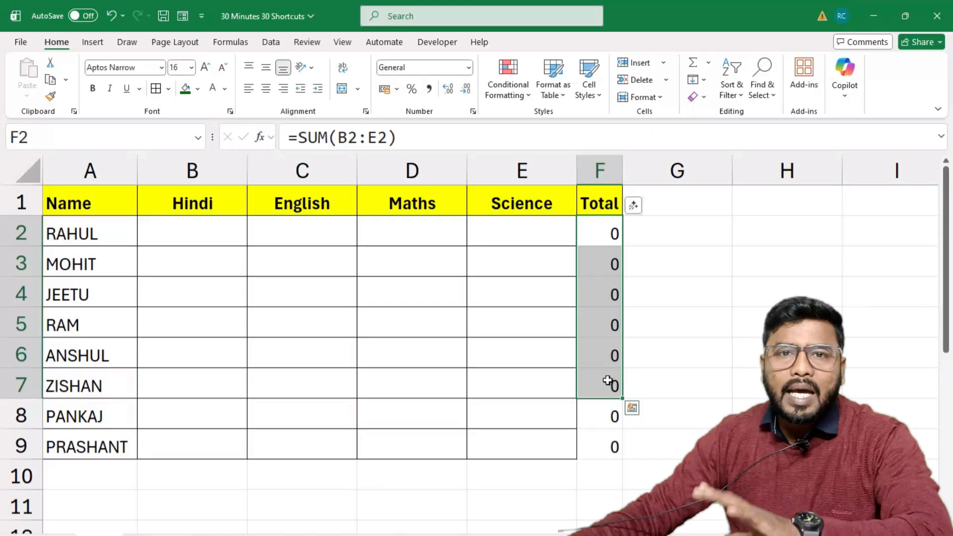
left_click(414, 417)
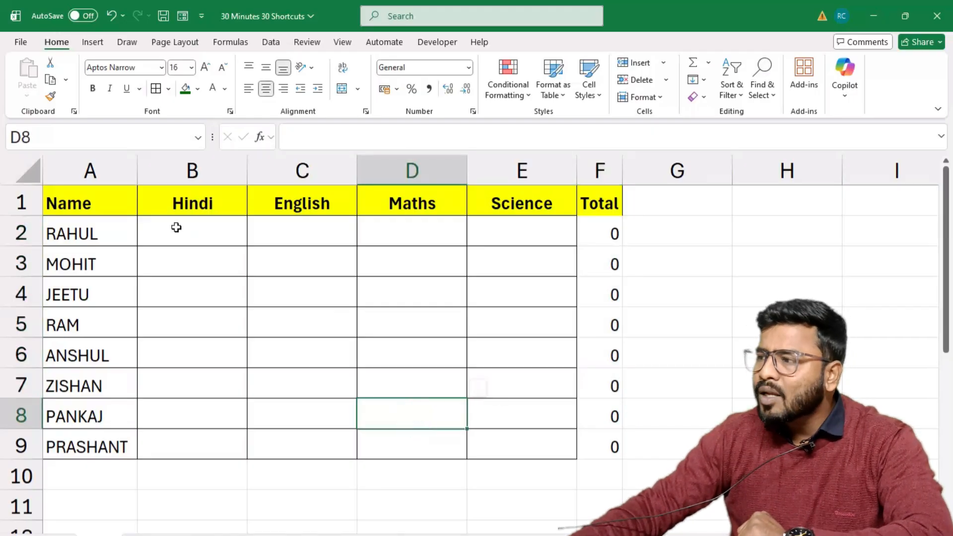
left_click_drag(173, 228, 507, 448)
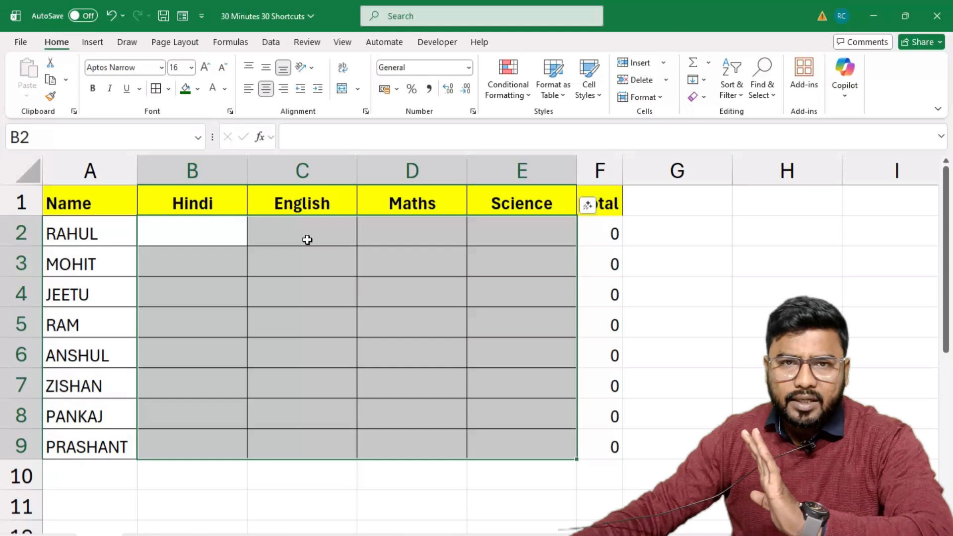
left_click(217, 295)
- Enter the formula =RANDBETWEEN(35,100) in every cell of B2:E9 at once to generate random marks
left_click_drag(178, 230, 512, 455)
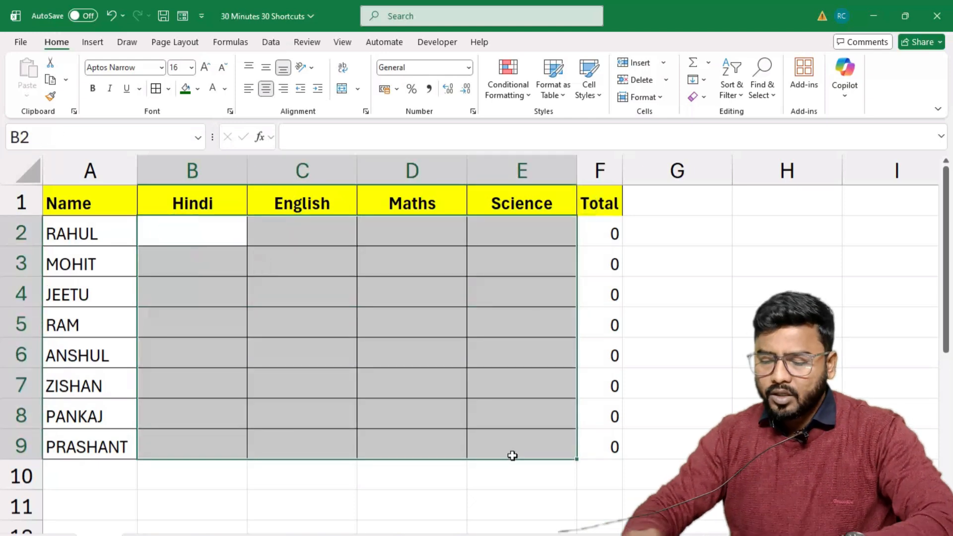
type("=randbe")
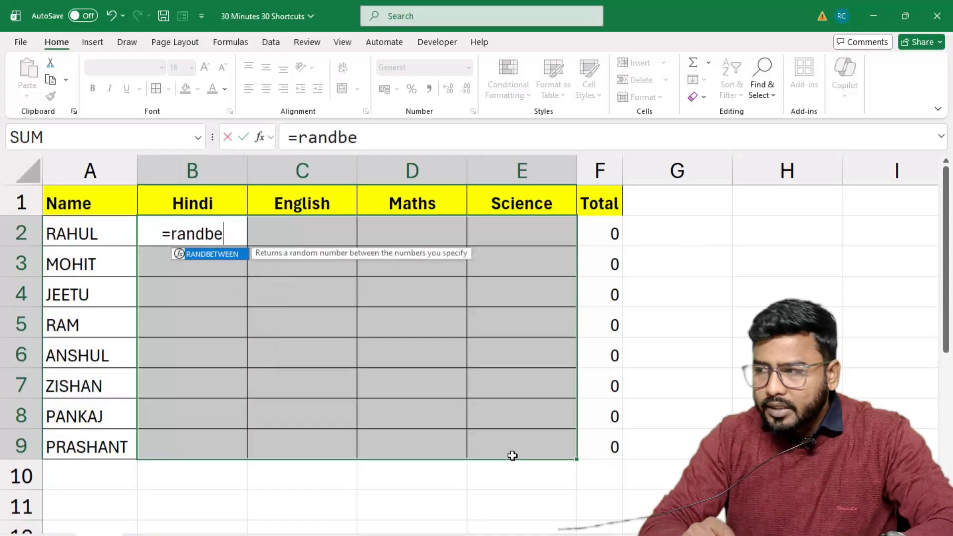
key("Tab")
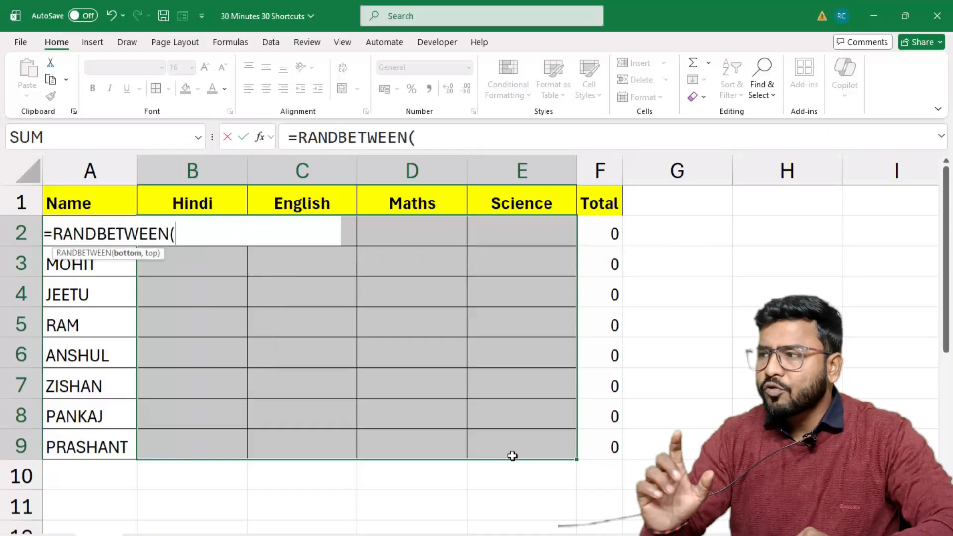
type("35")
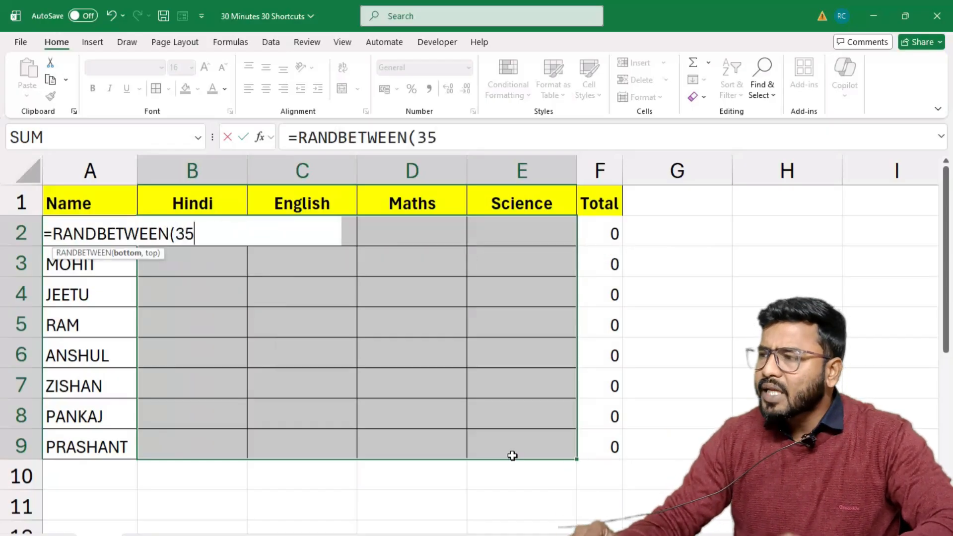
type(",1")
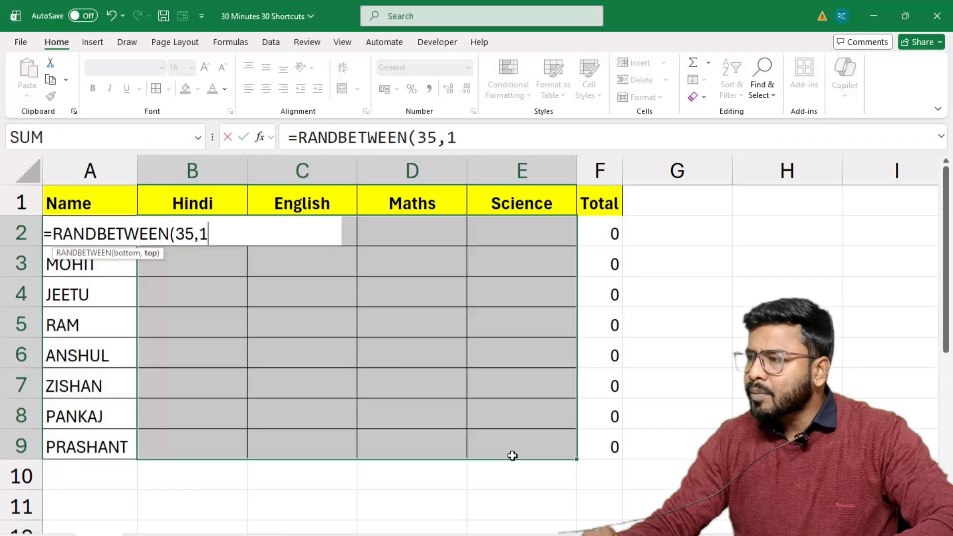
type("00)")
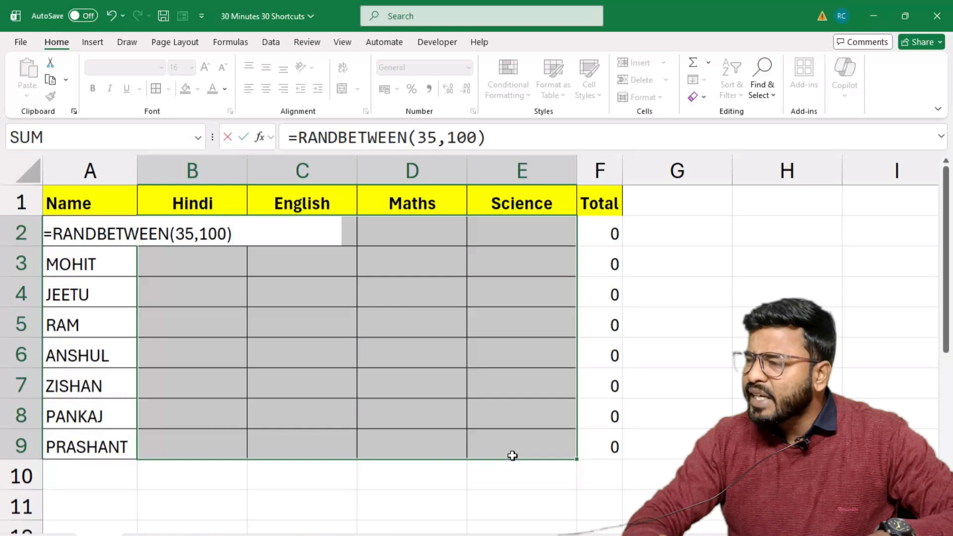
key("ctrl+Return")
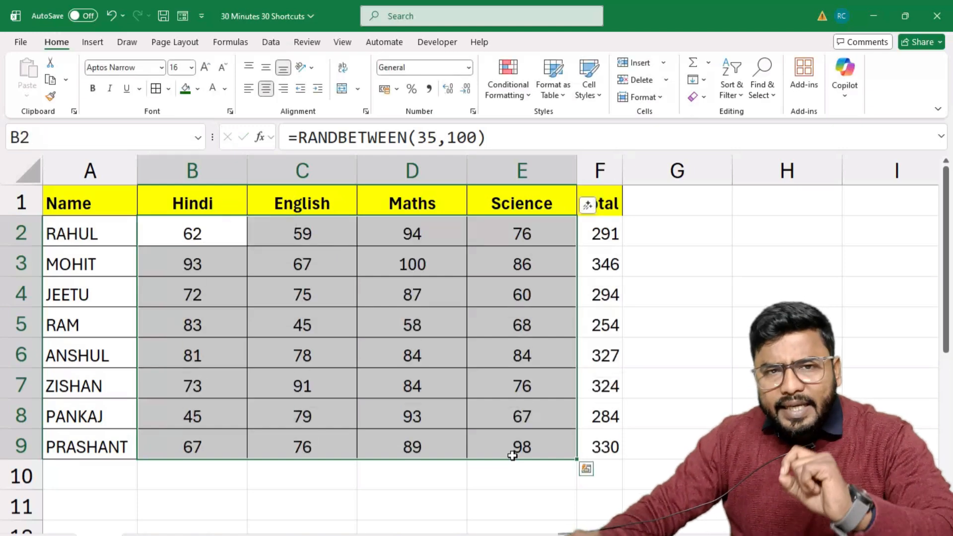
- Inspect the formulas behind the marks in C3 and D5 without changing them
left_click(328, 268)
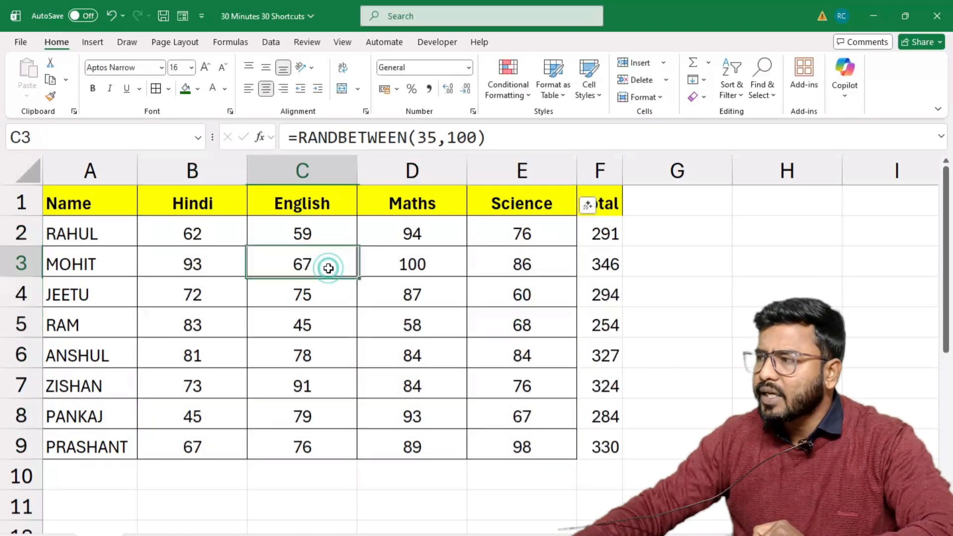
double_click(327, 266)
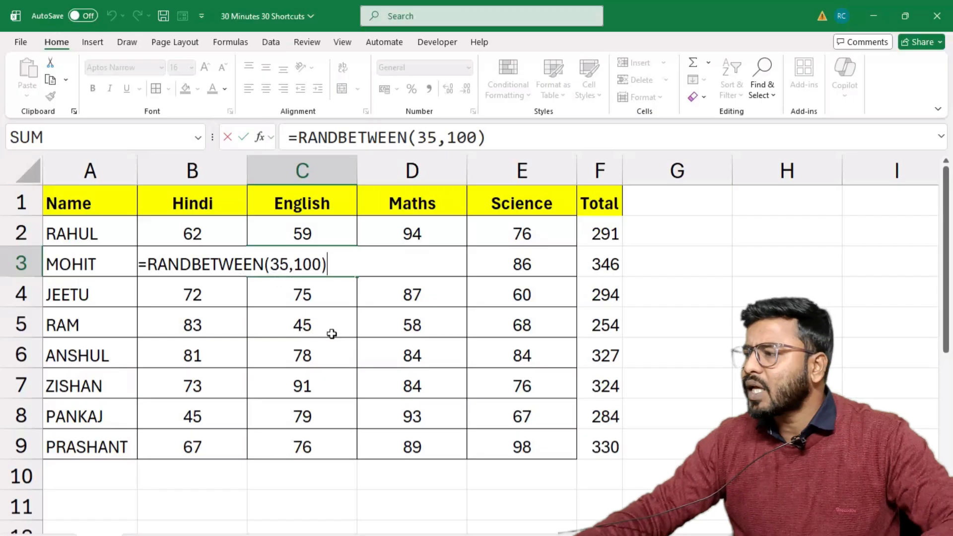
left_click(425, 323)
double_click(425, 323)
key("Escape")
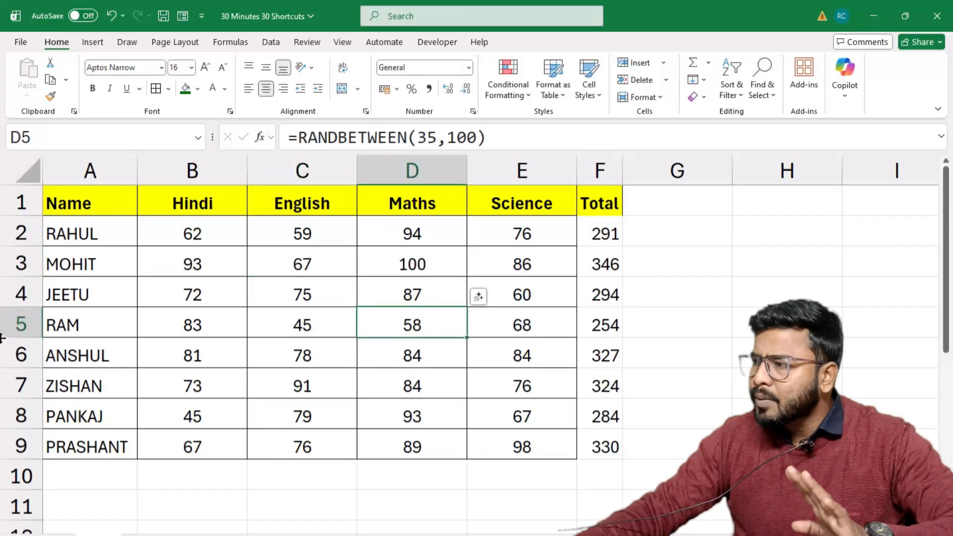
- Convert the random-mark formulas in B2:E9 to fixed numbers by copying them and using Paste Special with Values in place
mouse_move(182, 235)
left_mouse_down()
mouse_move(493, 253)
mouse_move(506, 446)
left_mouse_up()
key("ctrl+c")
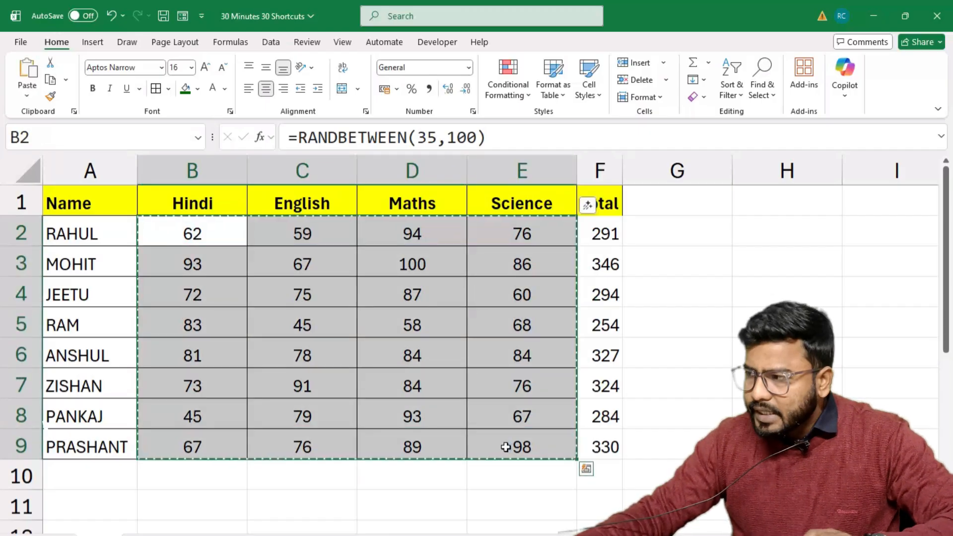
key("ctrl+alt+v")
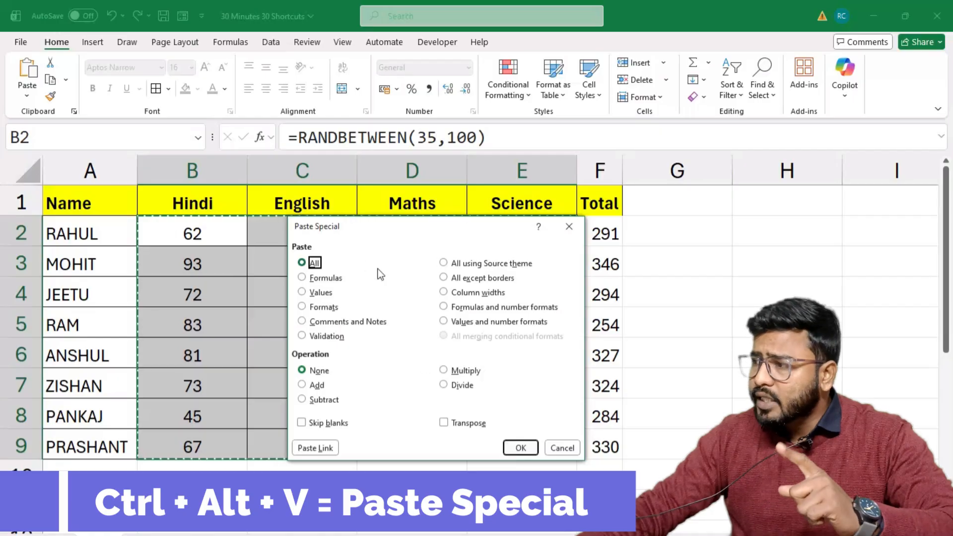
left_click_drag(338, 219, 404, 287)
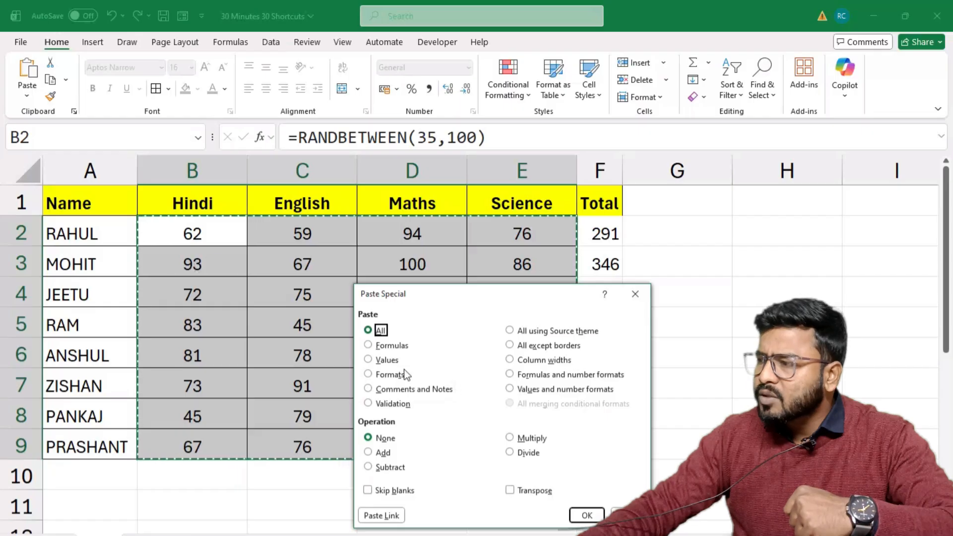
left_click(375, 361)
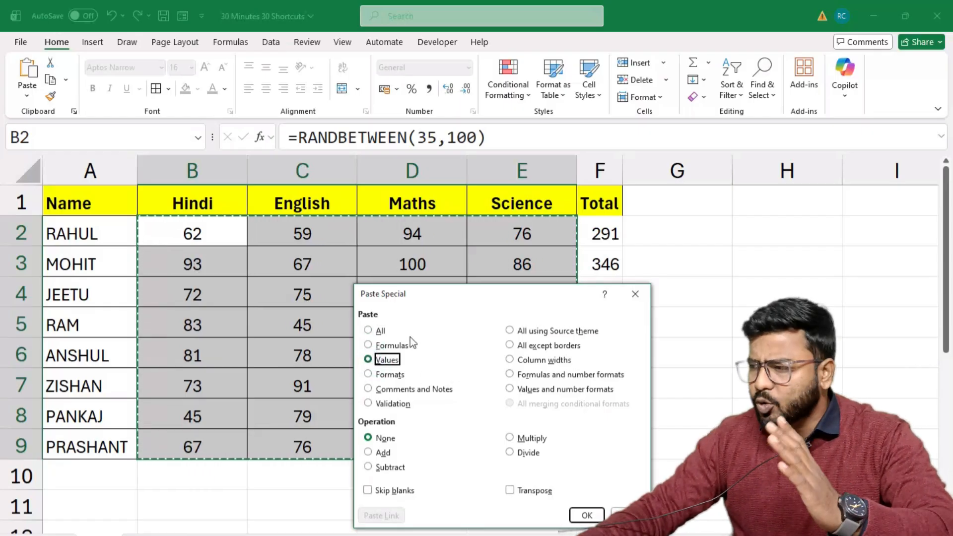
left_click(586, 516)
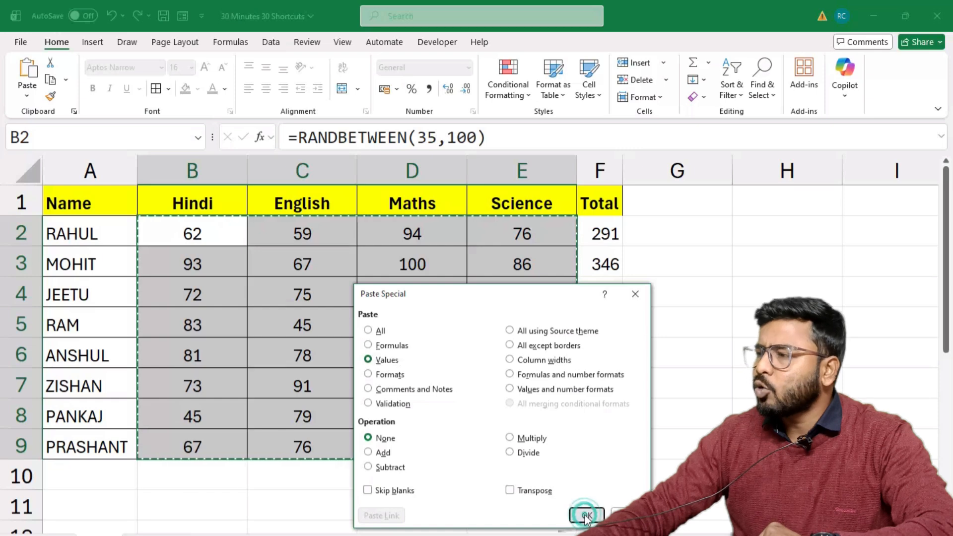
key("Escape")
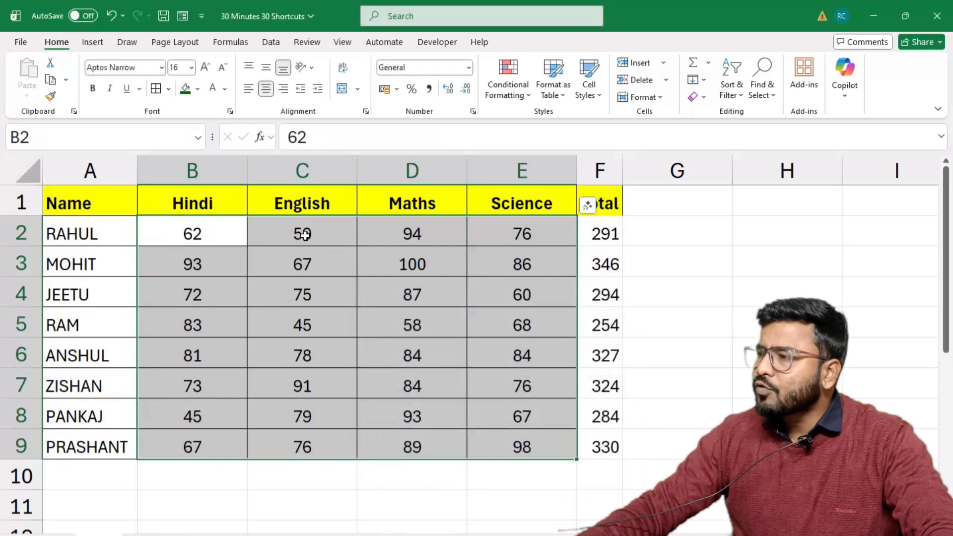
- Check the contents of several marks in B2:E9, including C2, C3 and C4, for formulas or plain values
left_click(304, 235)
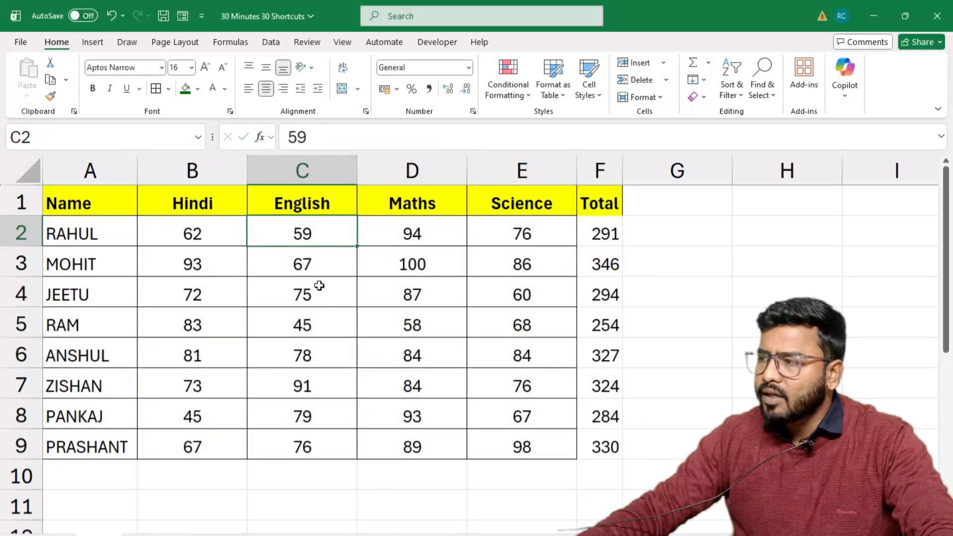
left_click(342, 268)
key("F2")
key("Escape")
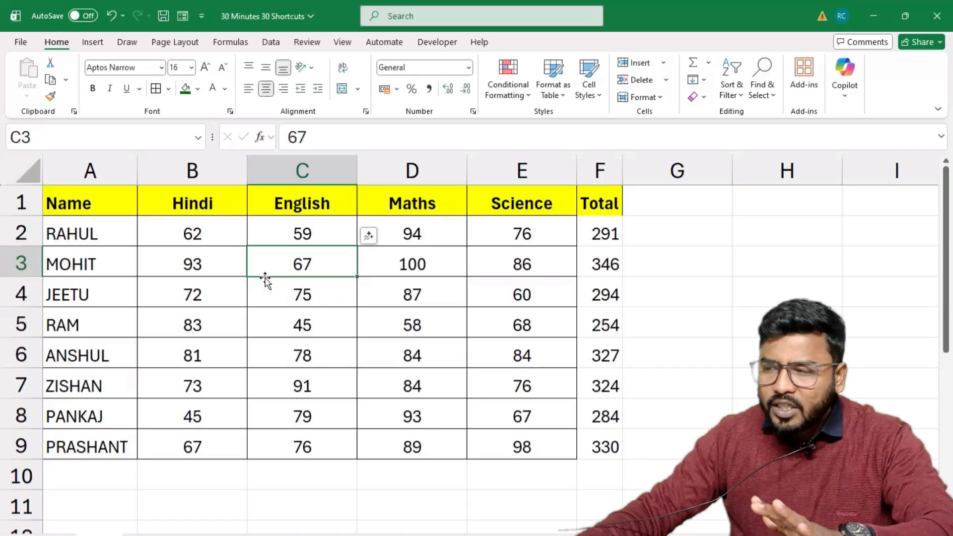
left_click(339, 296)
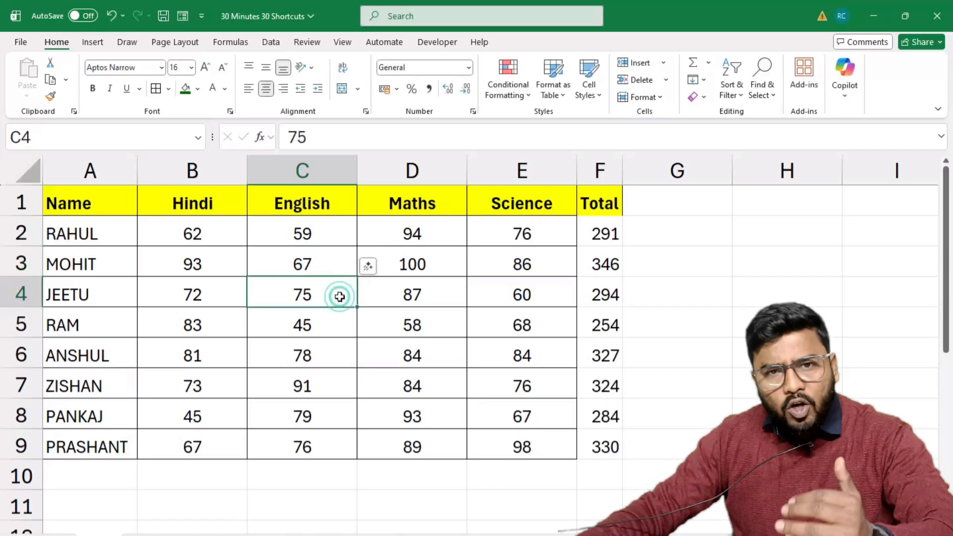
left_click_drag(180, 233, 506, 439)
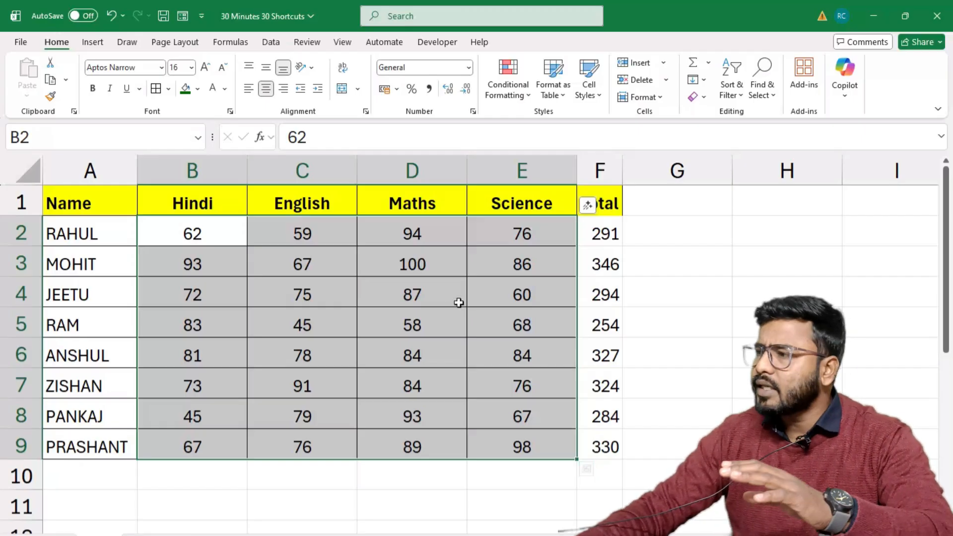
left_click(229, 220)
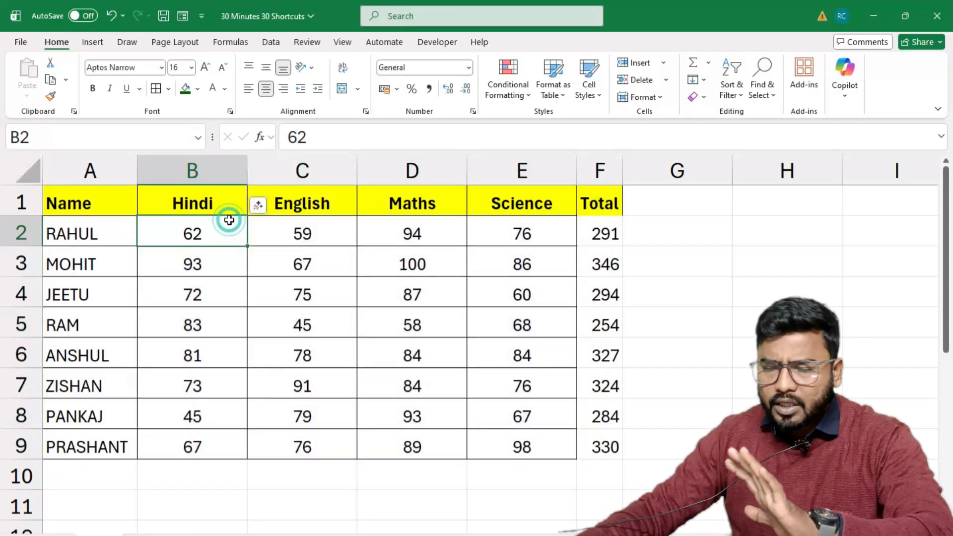
- Clear the totals from F2:F10 and widen column F
left_click_drag(608, 230, 597, 460)
key("Delete")
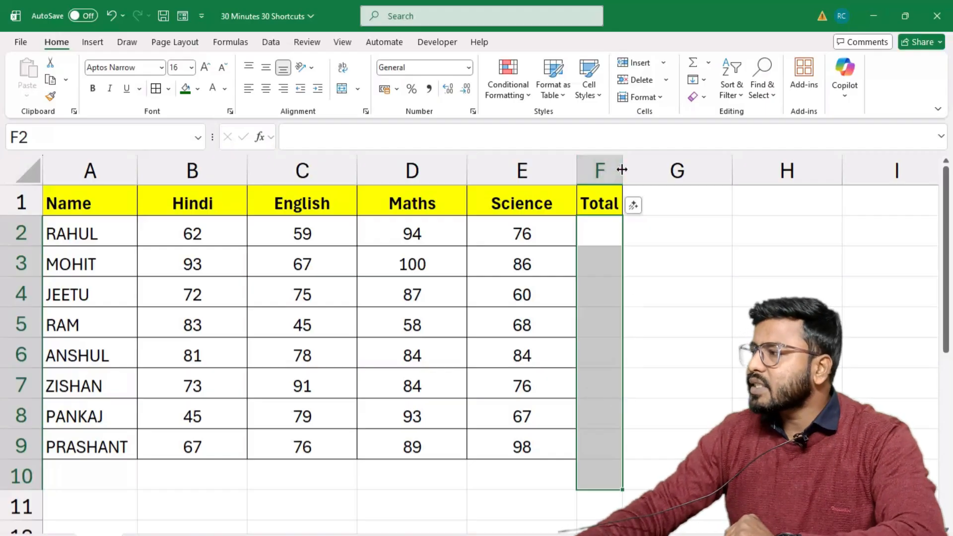
left_click_drag(622, 170, 658, 174)
- Enter the formula =SUM(B2:E2) in every cell of F2:F9 at once to total each student's marks
left_click(617, 233)
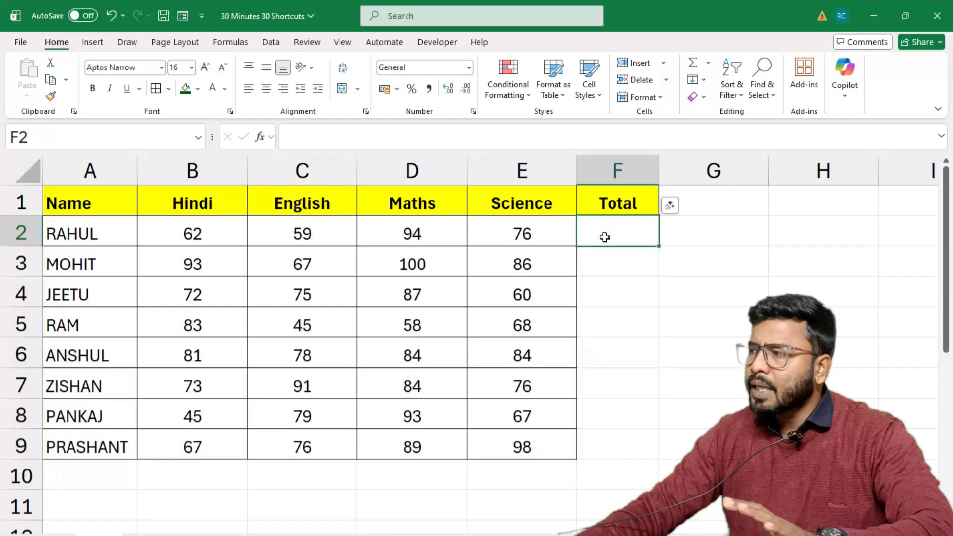
left_click_drag(610, 226, 597, 447)
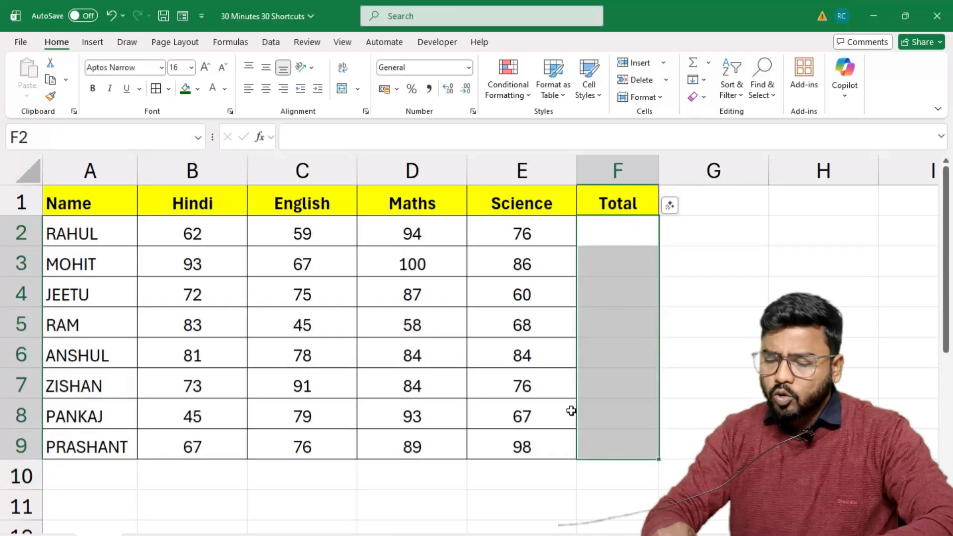
type("=sum")
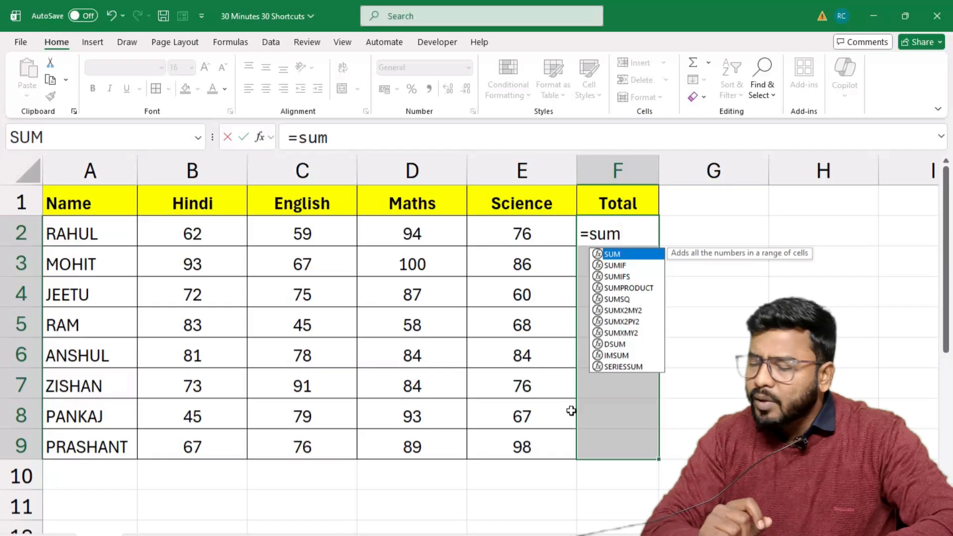
key("Tab")
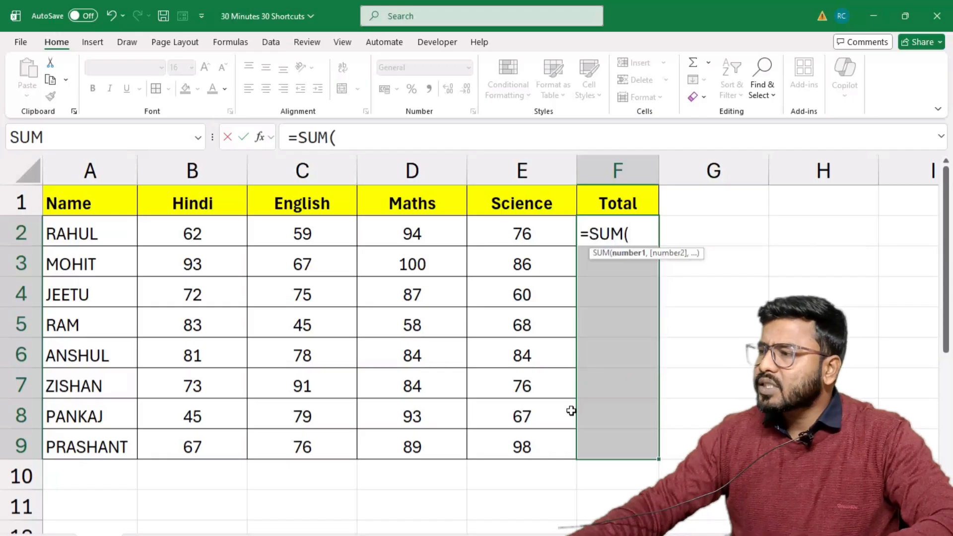
left_click(156, 231)
left_click_drag(470, 230, 504, 223)
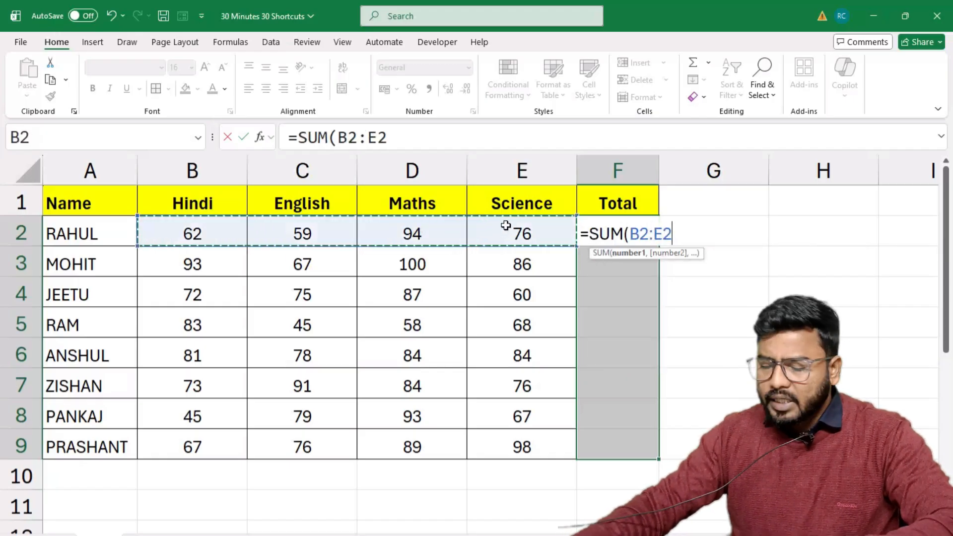
type(")")
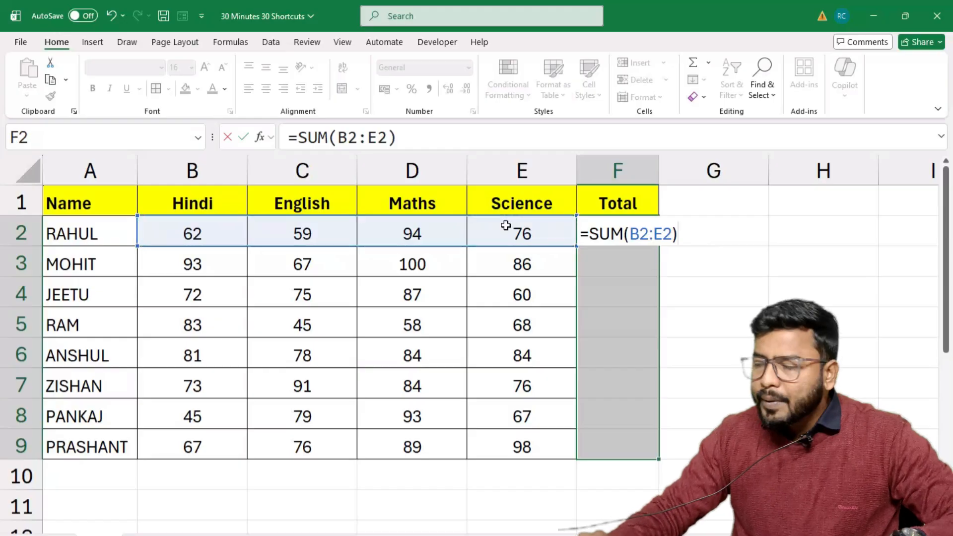
key("ctrl+Return")
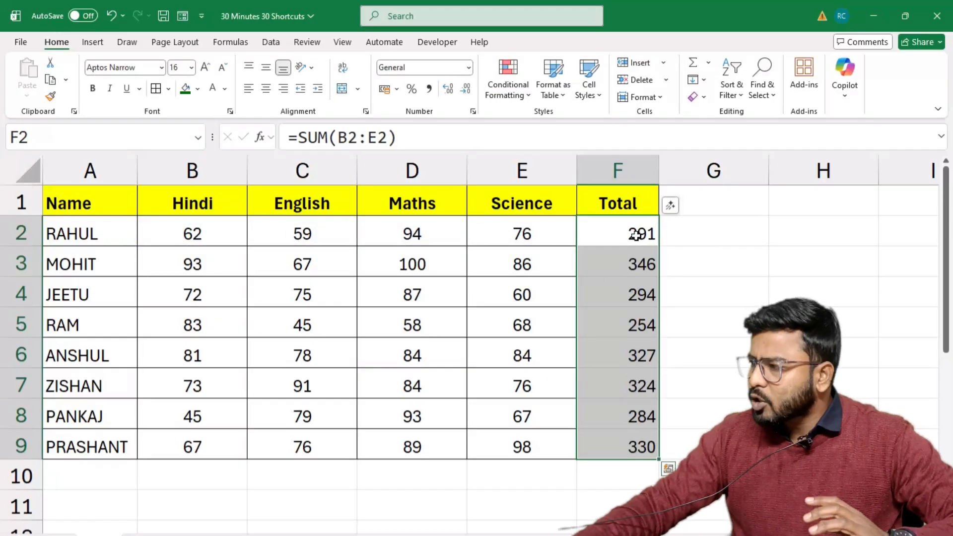
- Inspect the total formula in F3 to see which cells it adds up
double_click(645, 268)
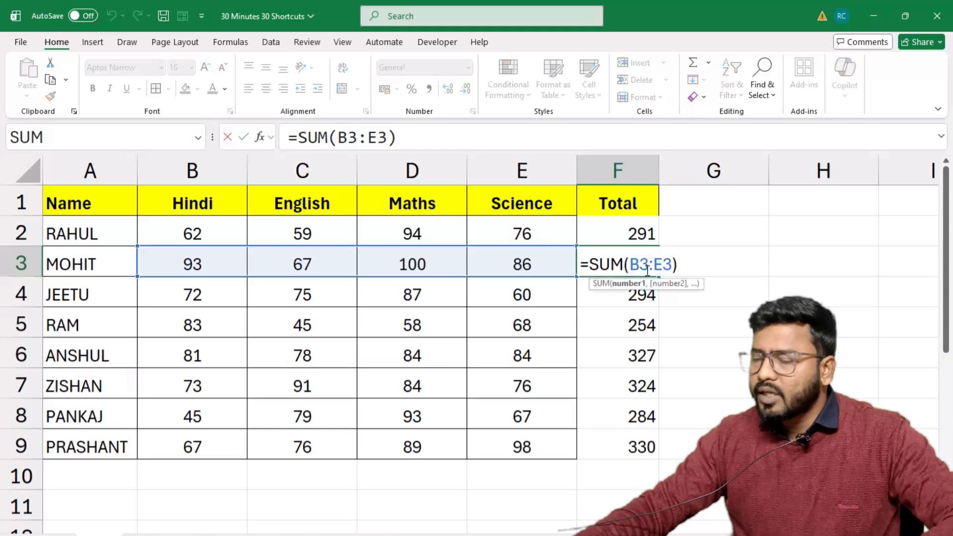
key("Escape")
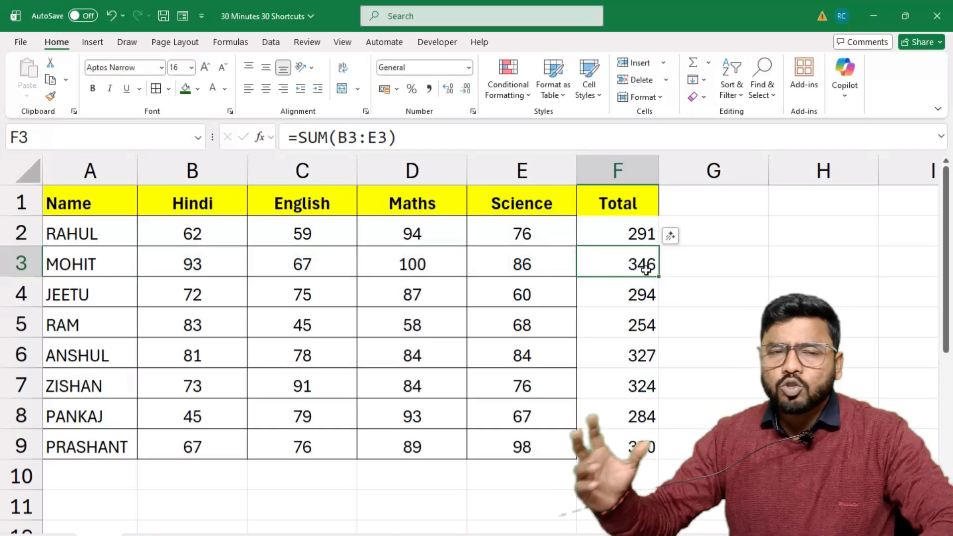
left_click_drag(637, 229, 606, 441)
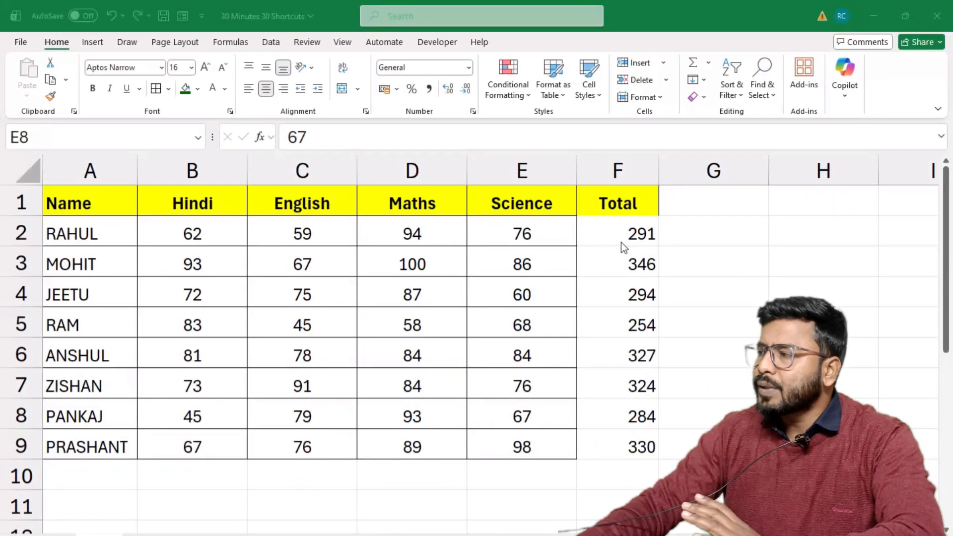
- Examine the SUM formula in F2 both inside the cell and in the formula bar, leaving it unchanged
left_click(625, 241)
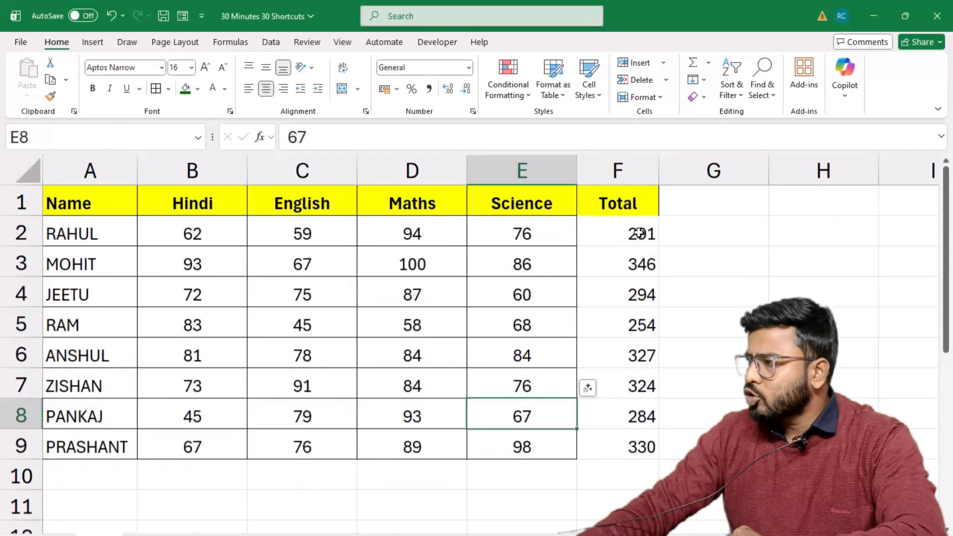
double_click(639, 233)
key("Escape")
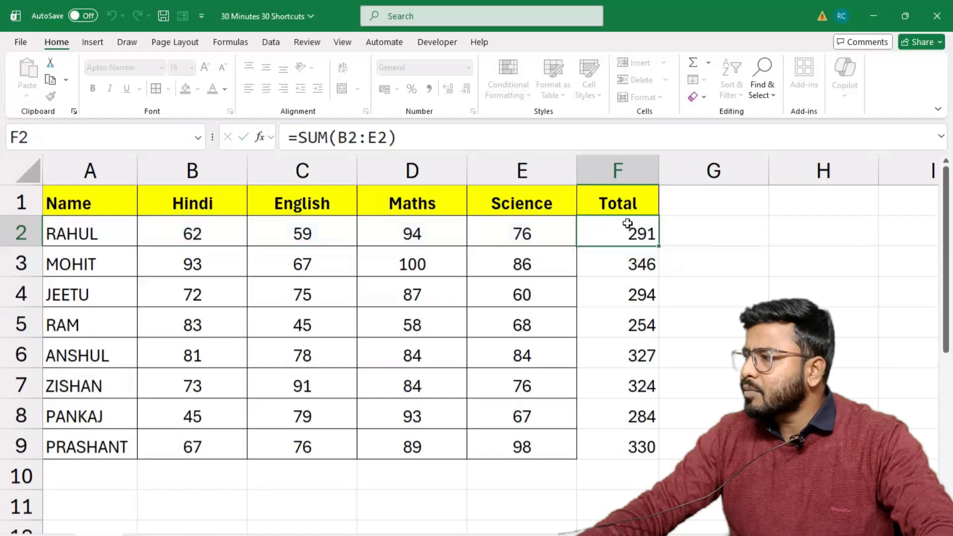
left_click(400, 137)
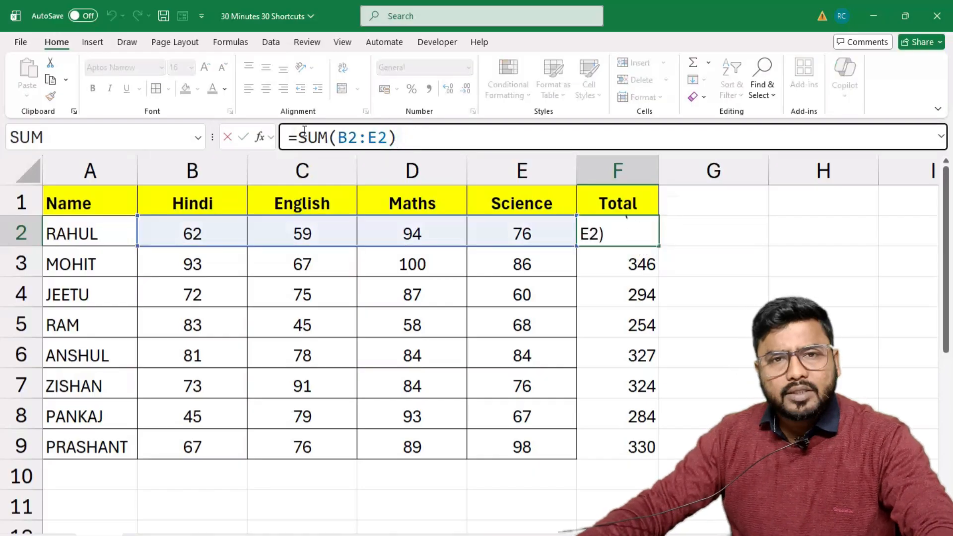
key("Escape")
key("Down")
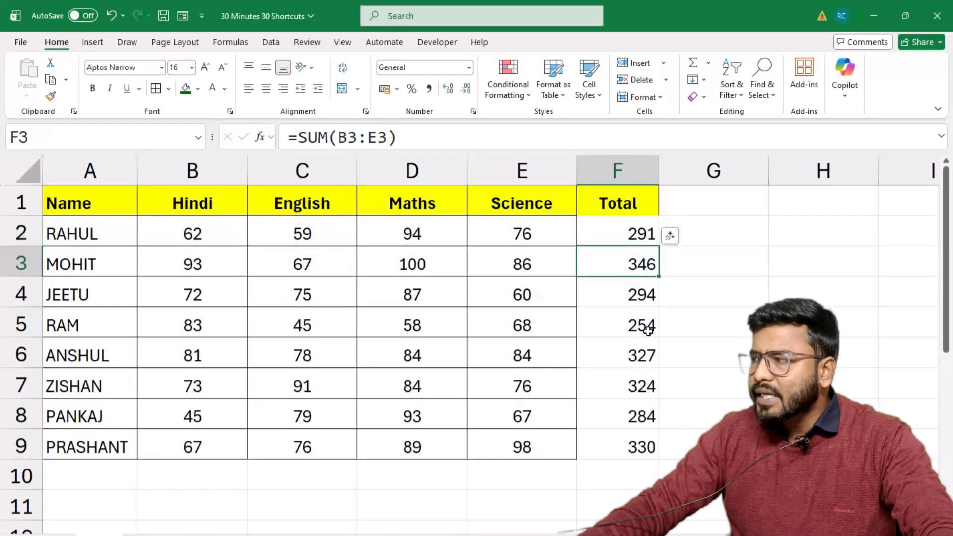
- Edit the formula in F2 inside the cell, removing and restoring its closing parenthesis
left_click(627, 233)
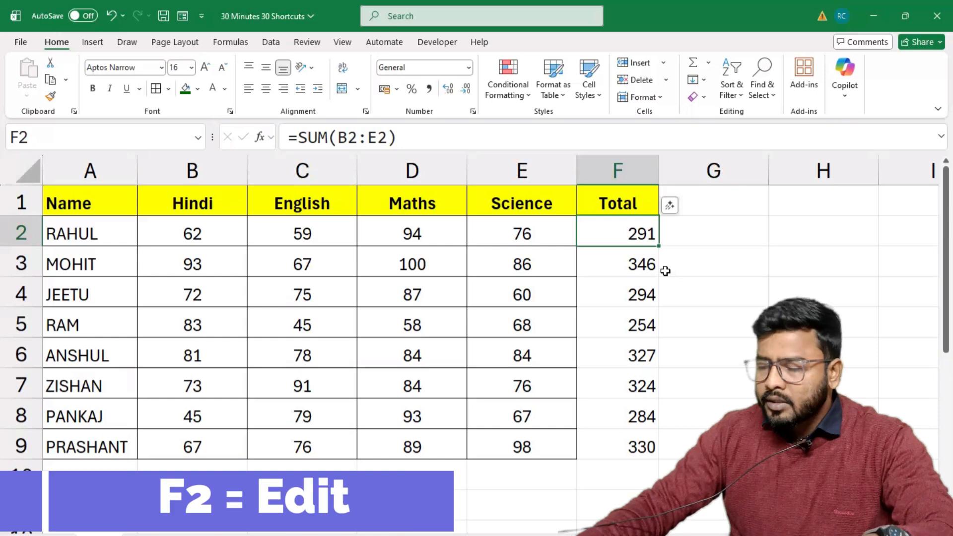
key("F2")
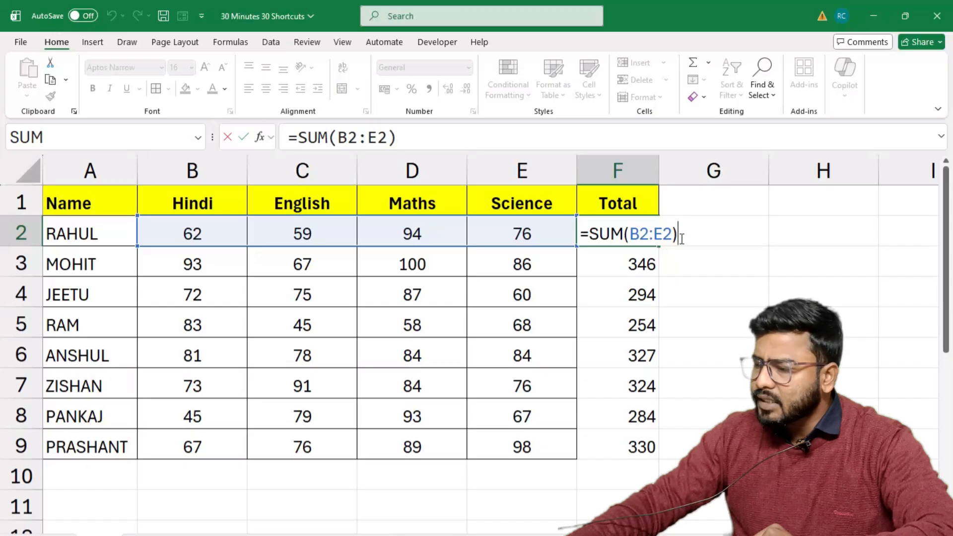
key("BackSpace")
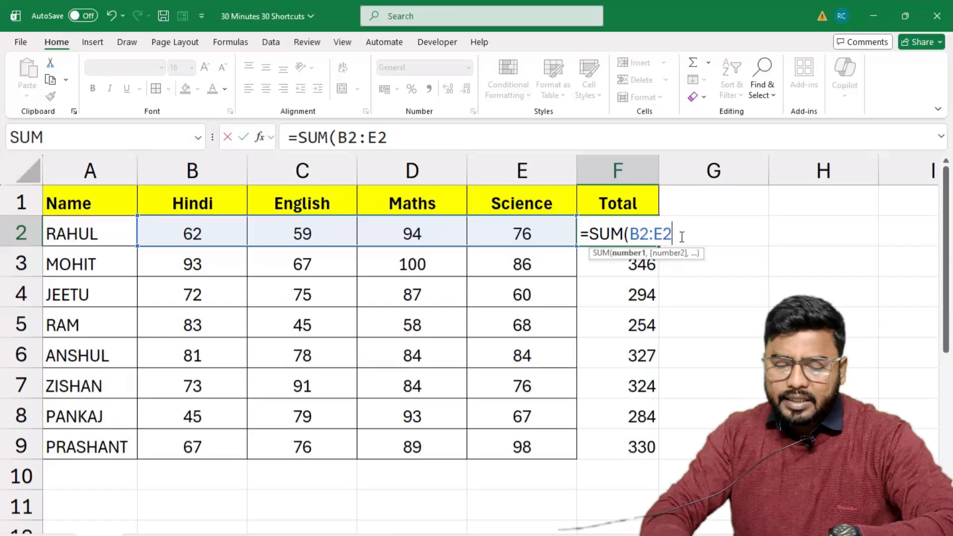
type(")")
key("Return")
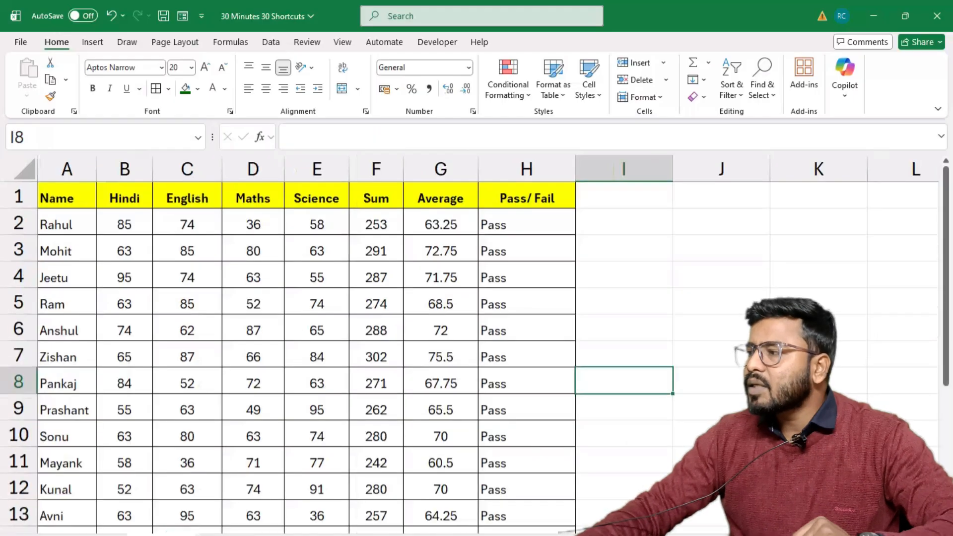
- Review the first student's marks in row 2 and inspect the AVERAGE formula in G2 without changing it
scroll(362, 374, "up", 2, "ctrl")
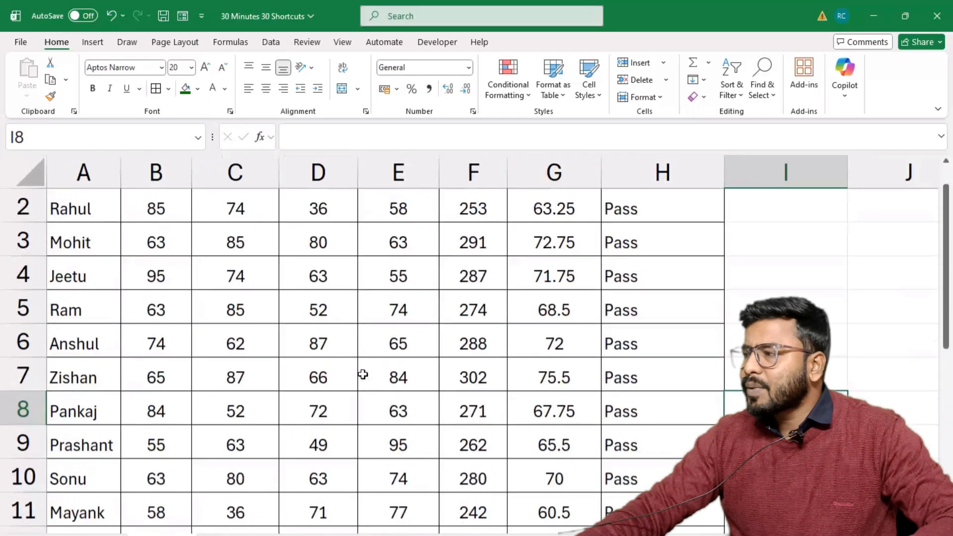
scroll(362, 374, "up", 1)
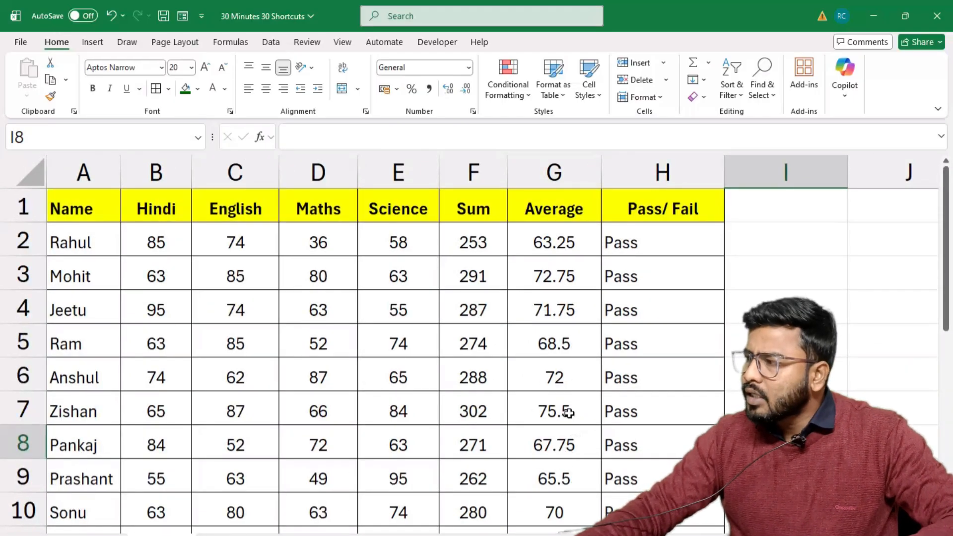
scroll(569, 414, "down", 2, "ctrl")
left_click(721, 487)
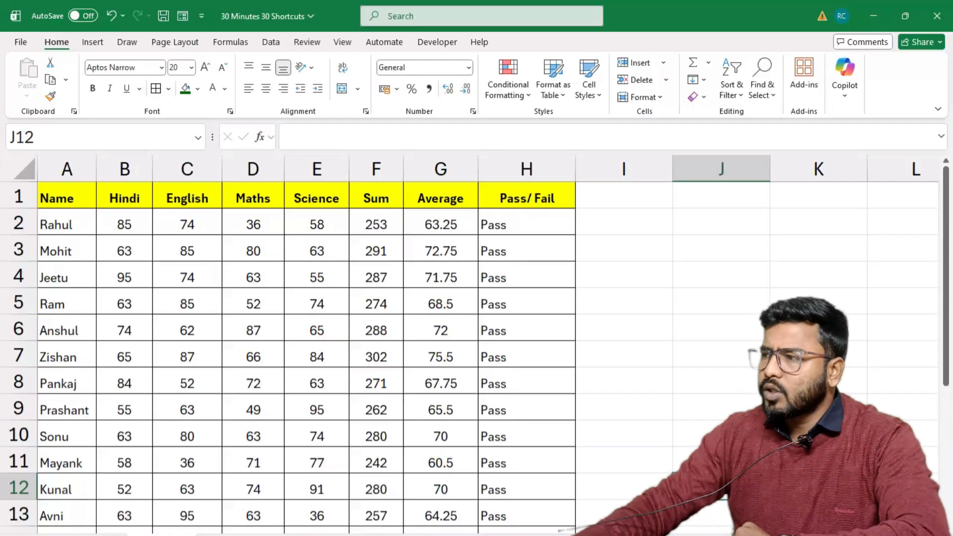
left_click(49, 223)
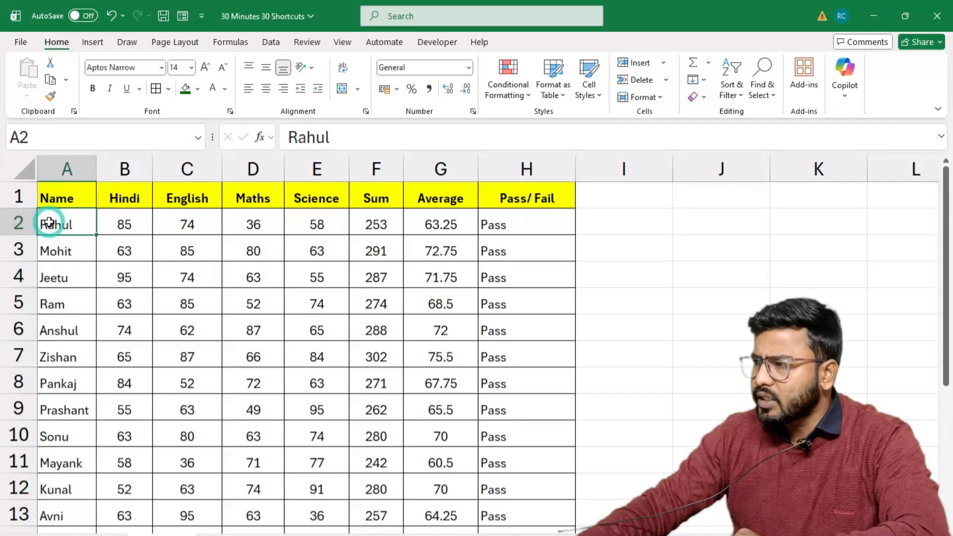
left_click(127, 222)
left_click(188, 222)
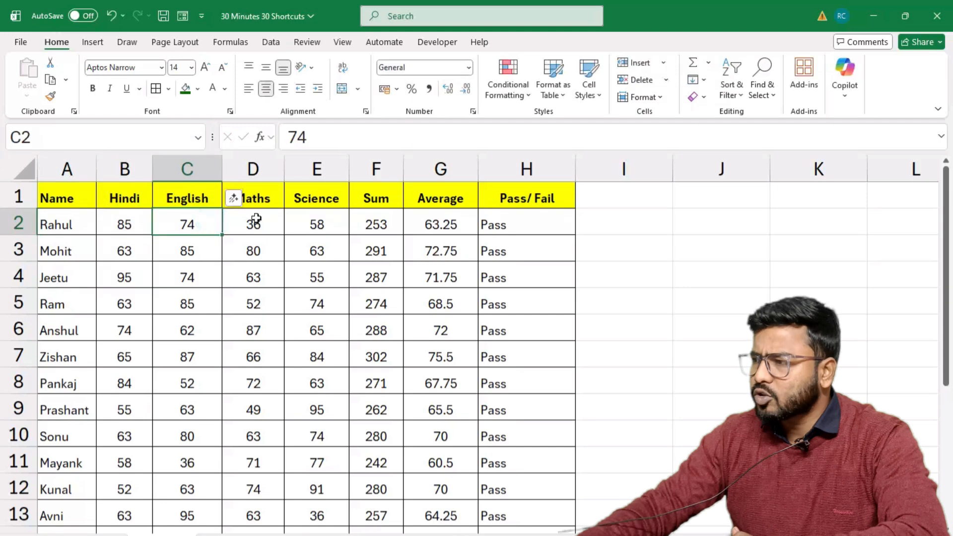
left_click(285, 213)
left_click(438, 219)
double_click(439, 222)
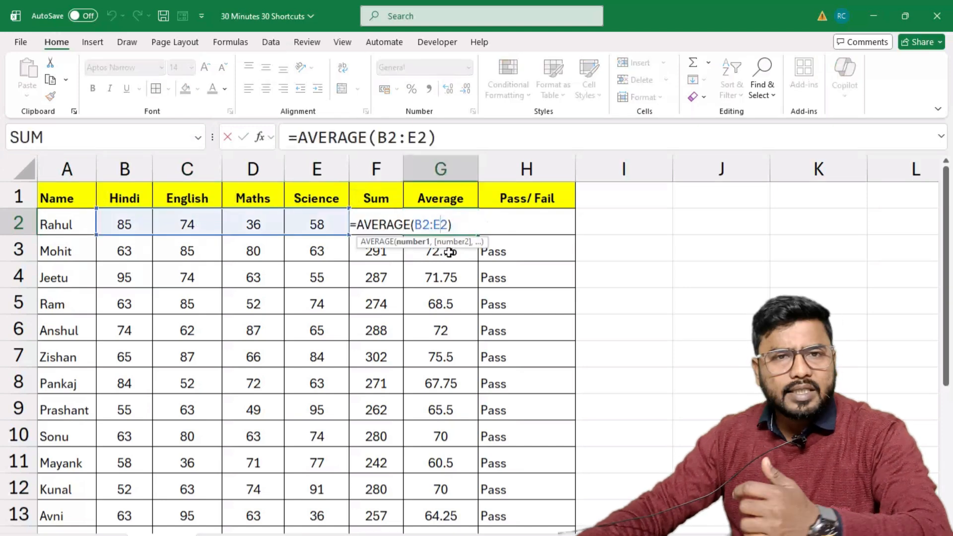
key("Escape")
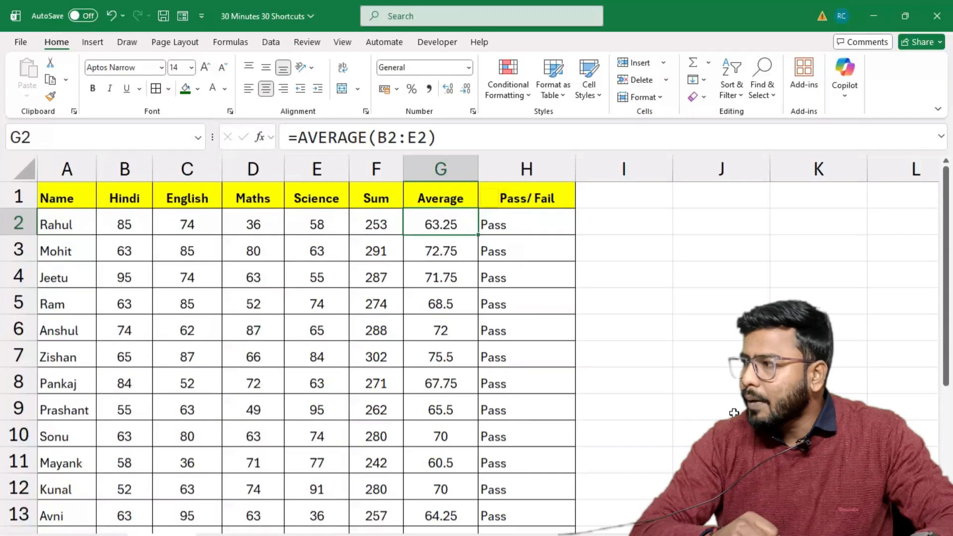
- Display the formulas in place of results across the marks sheet, review the Sum, Average and Pass/Fail columns, and return to showing results
key("ctrl+grave")
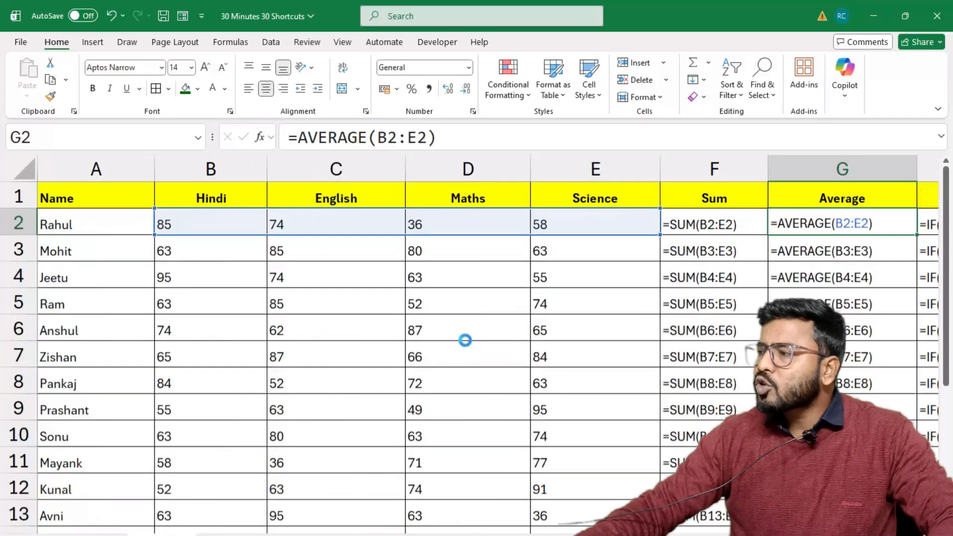
scroll(463, 338, "down", 3, "ctrl")
scroll(473, 414, "up", 1, "ctrl")
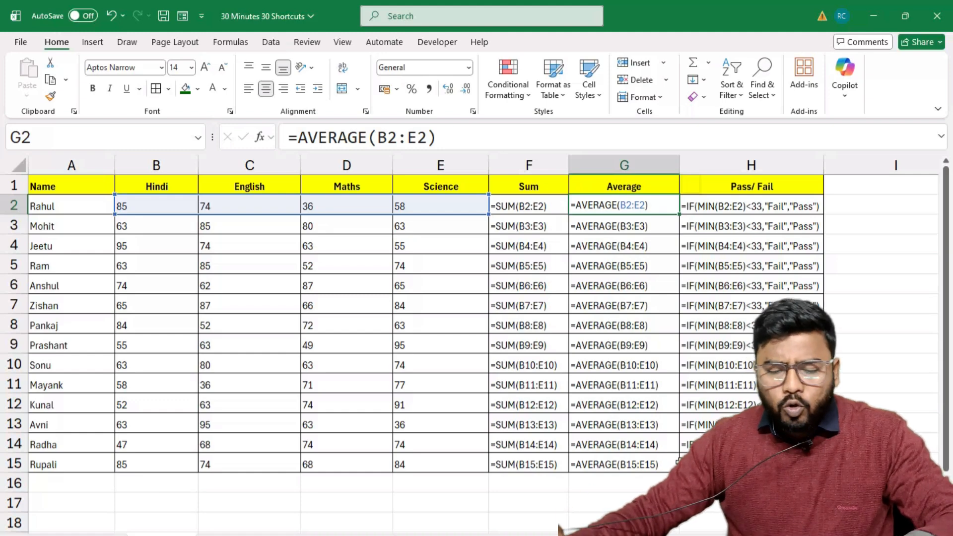
key("ctrl+grave")
scroll(225, 374, "up", 2)
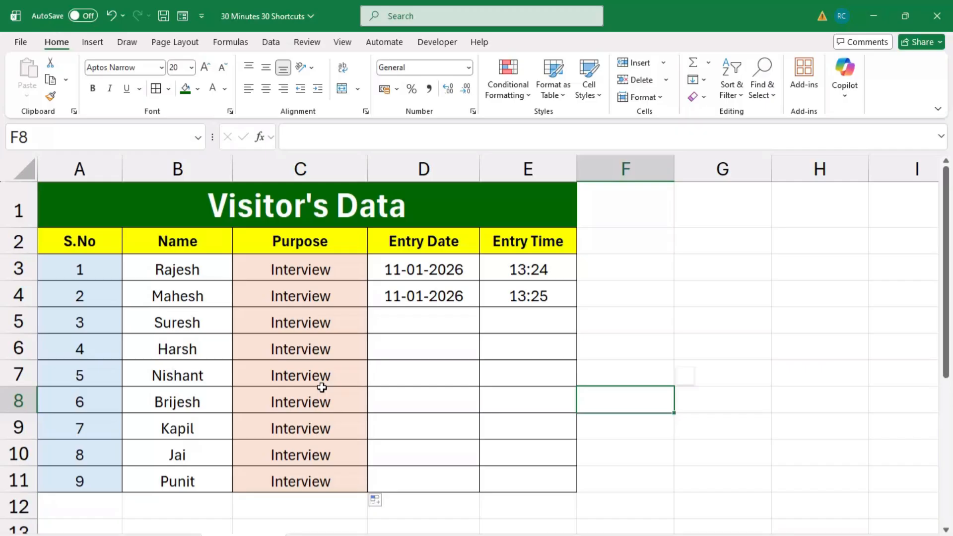
- Examine the Visitor's Data table, checking the Entry Date and Entry Time columns and the first visitor's date and time entries
left_click(395, 242)
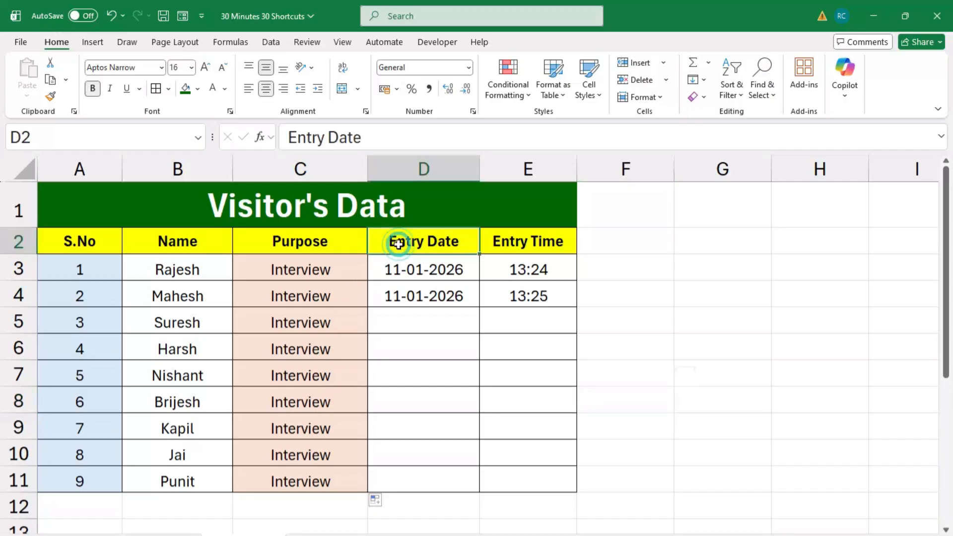
left_click(525, 237)
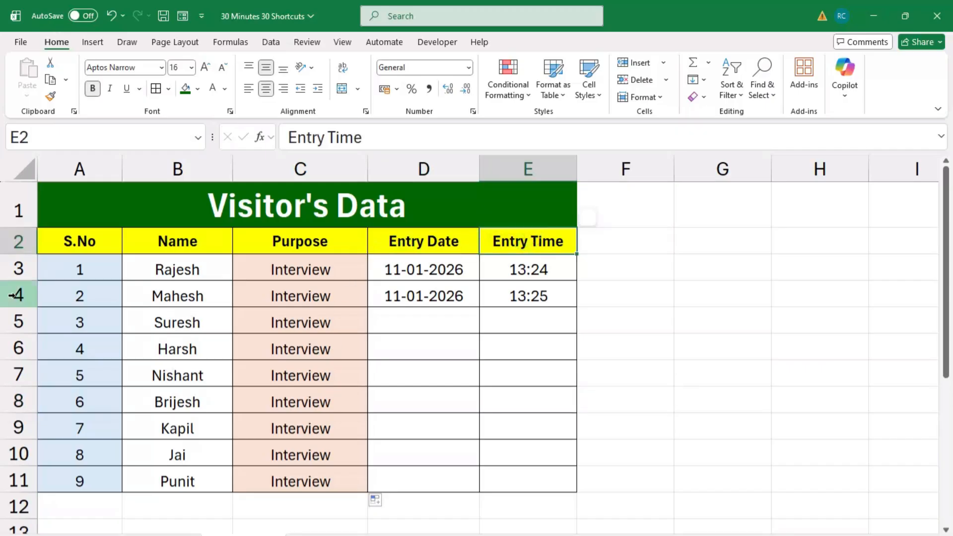
left_click(198, 273)
left_click(306, 269)
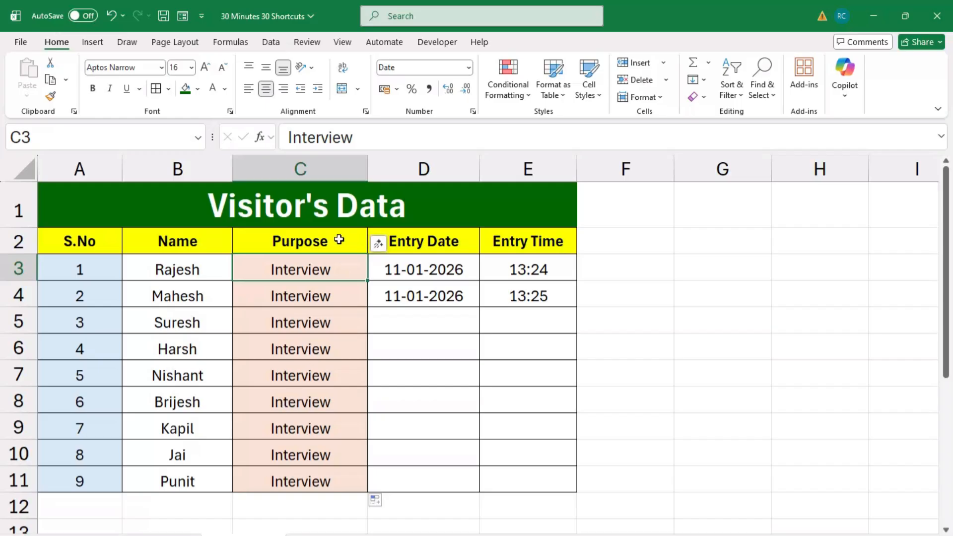
left_click(397, 241)
left_click(403, 268)
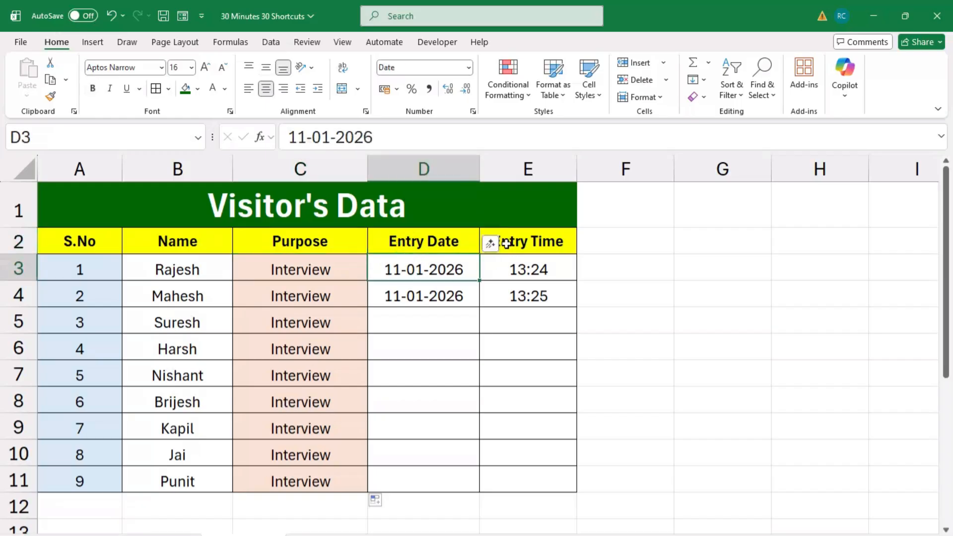
left_click(516, 242)
left_click(516, 264)
left_click(436, 267)
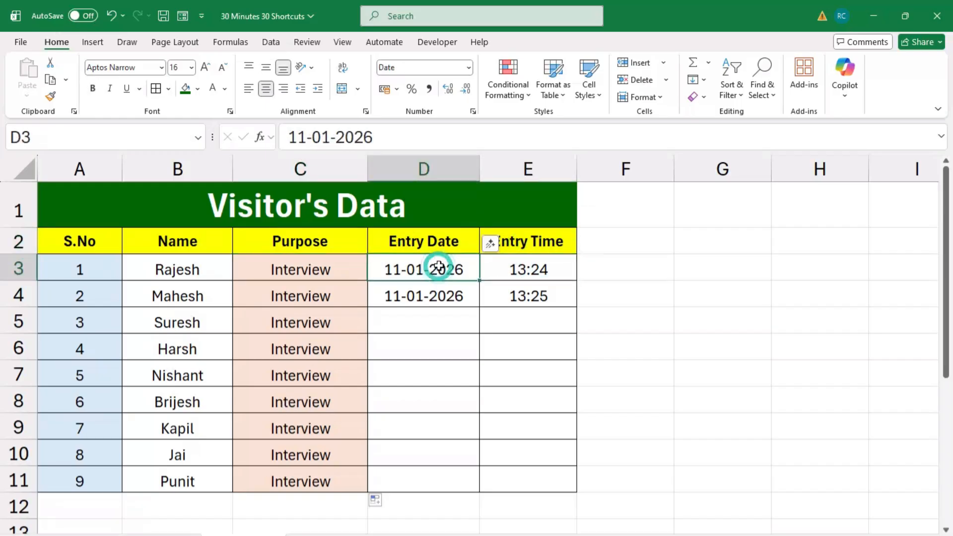
left_click(518, 271)
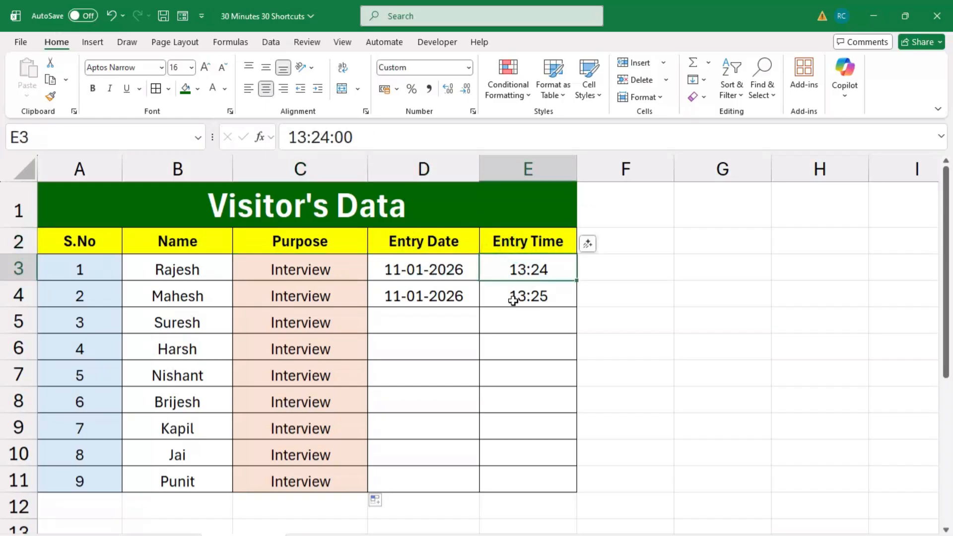
- Enter the date 11-01-2026 in D5 and the time 14:43 in E5 manually for the third visitor
left_click(407, 324)
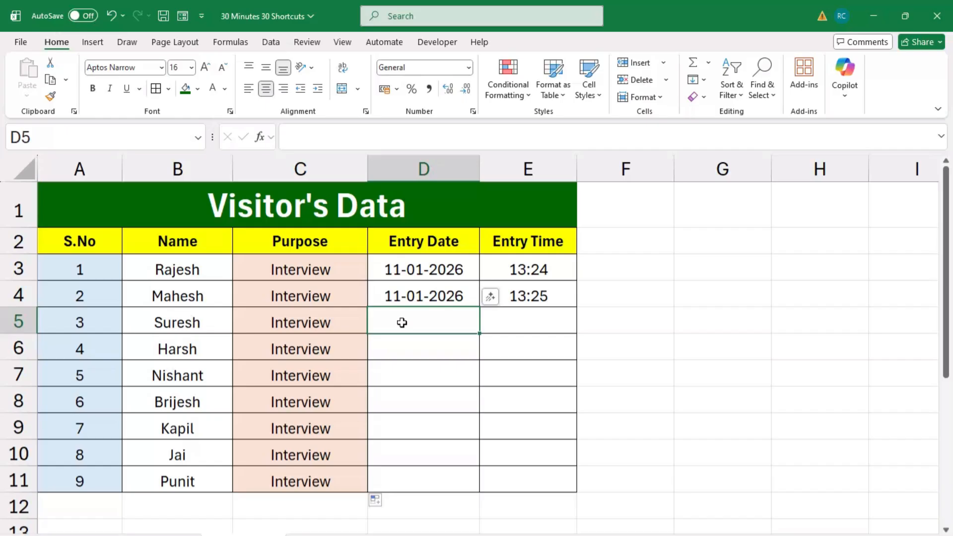
type("11-01")
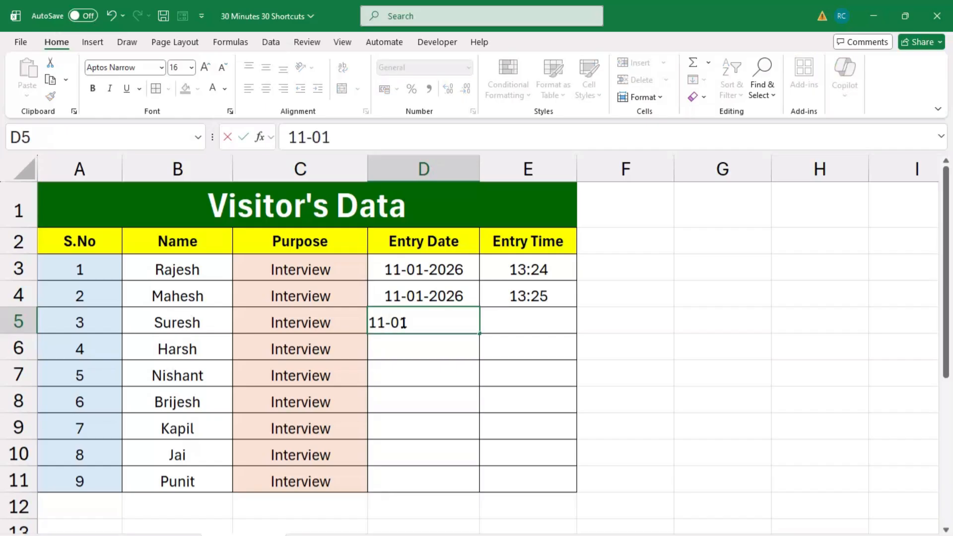
type("-2026")
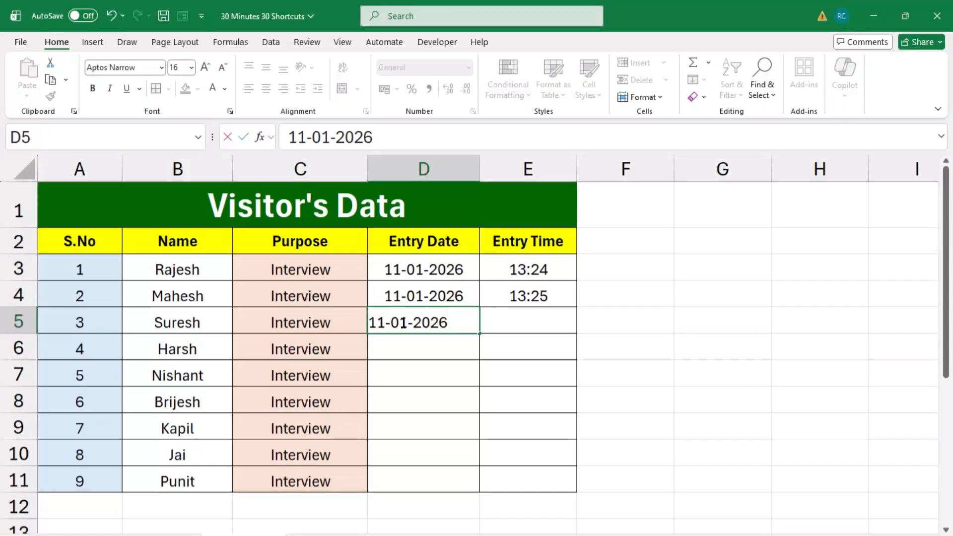
key("Tab")
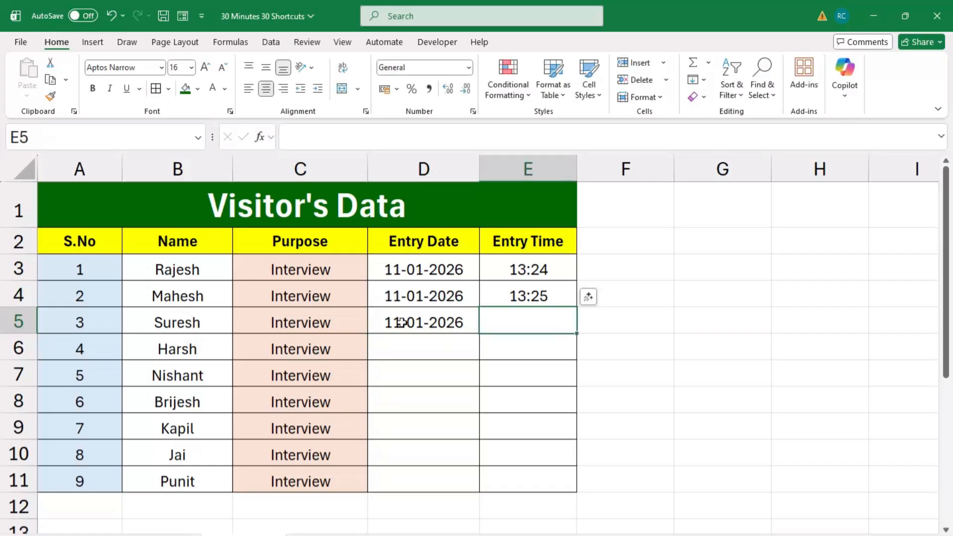
type("14:")
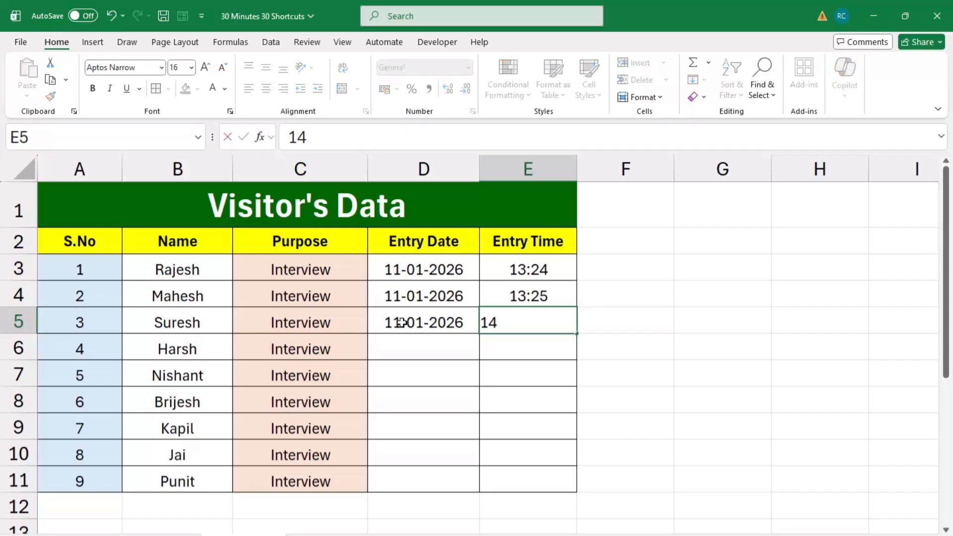
type("43")
key("Return")
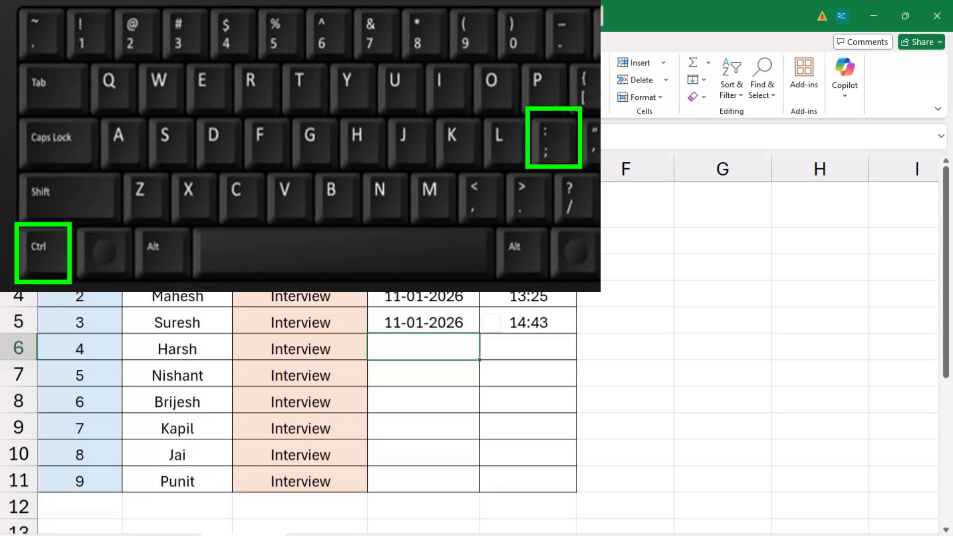
- Insert the current date in D6 and the current time in E6 for the fourth visitor, and check both entries
key("ctrl+semicolon")
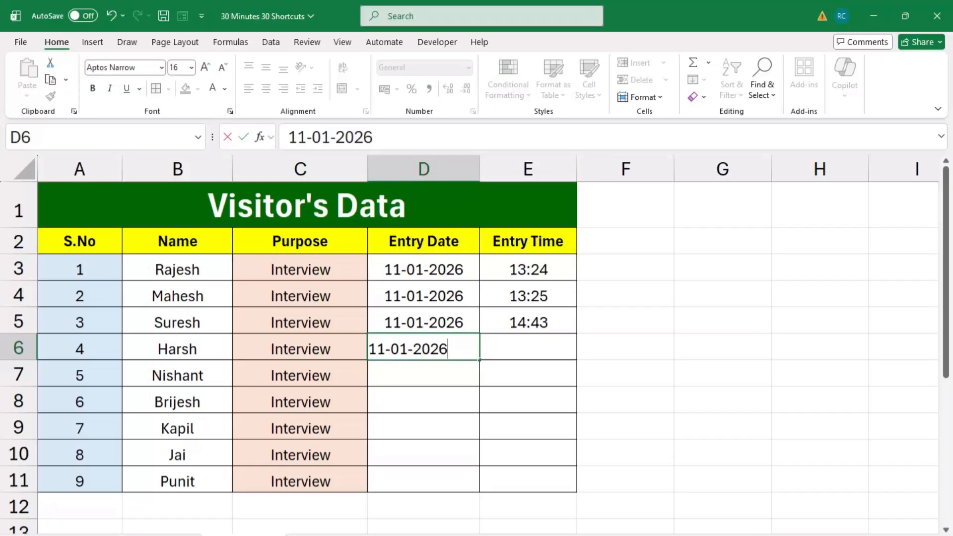
key("Tab")
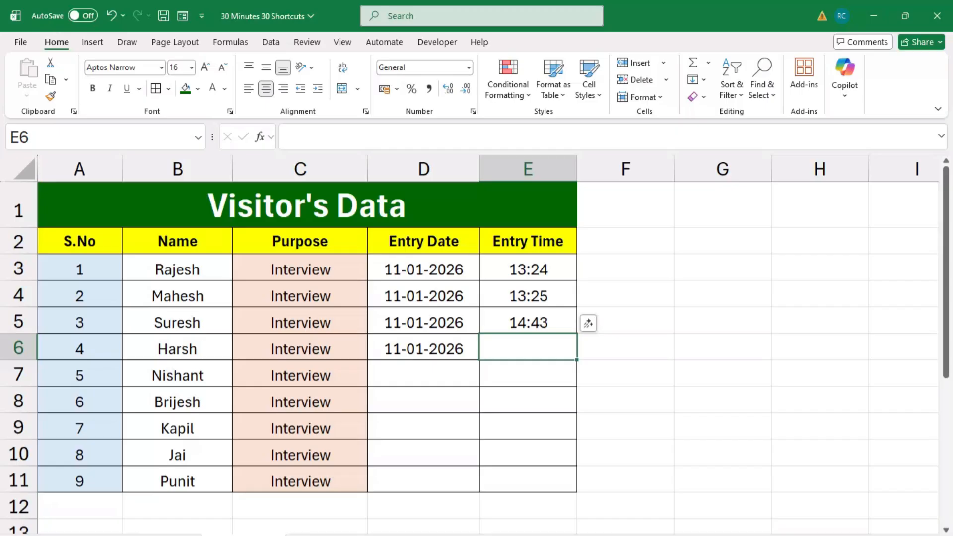
left_click(397, 271)
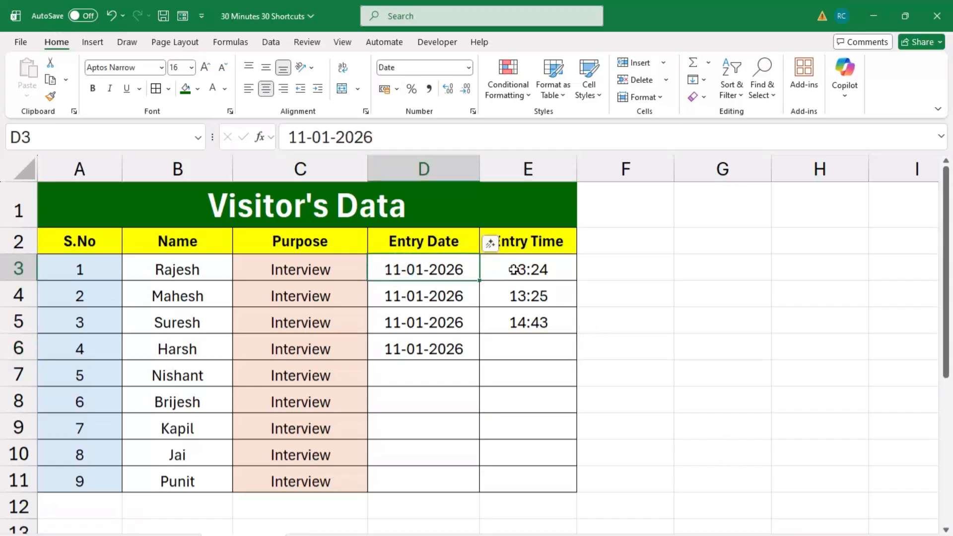
left_click(514, 270)
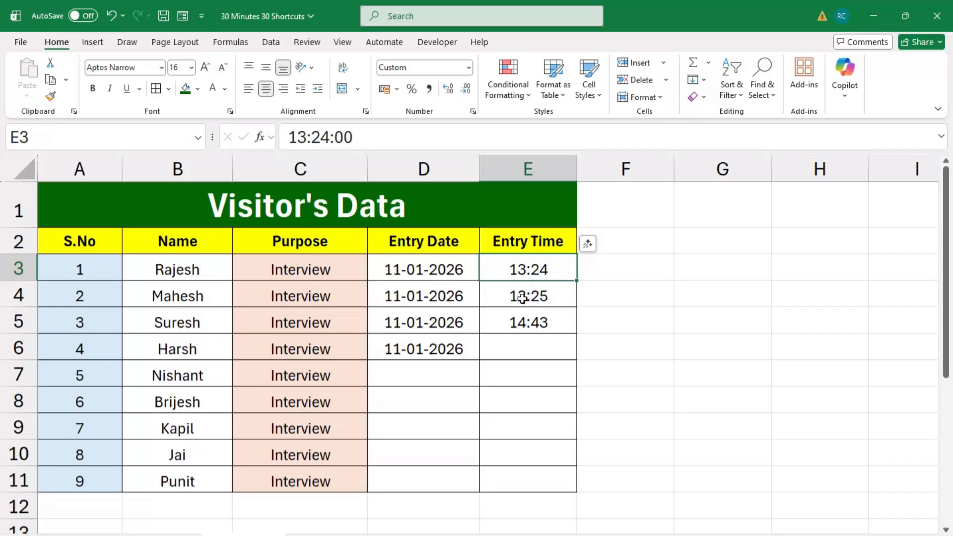
left_click(518, 348)
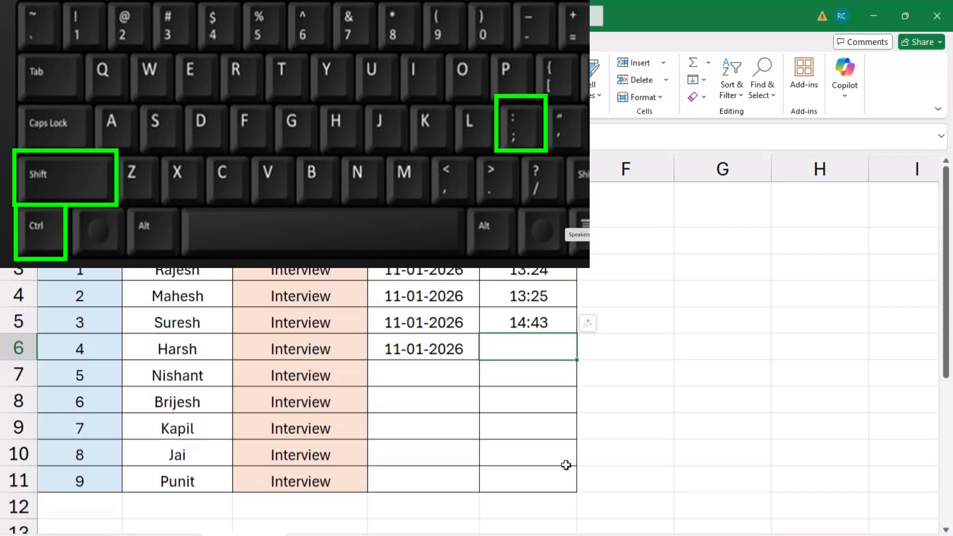
key("ctrl+shift+semicolon")
key("Return")
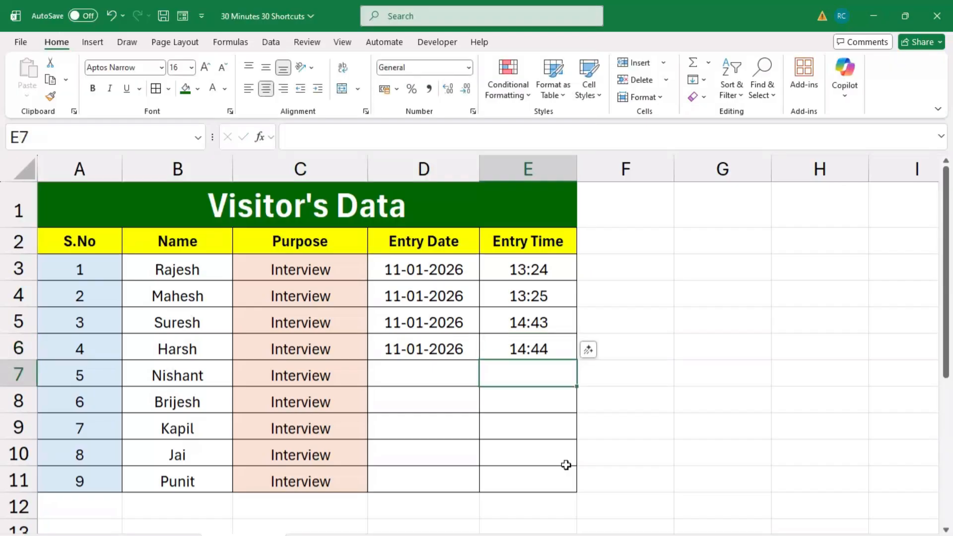
left_click(558, 319)
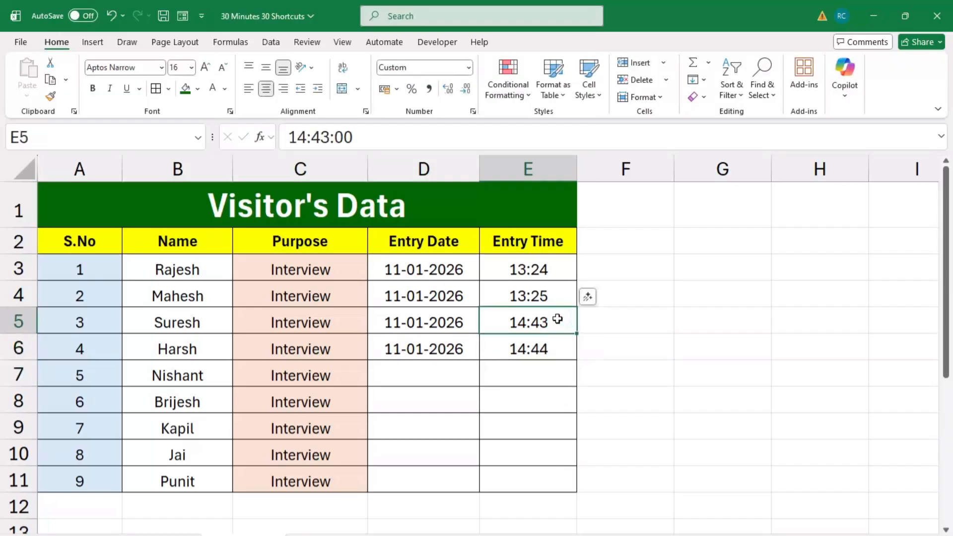
left_click(550, 345)
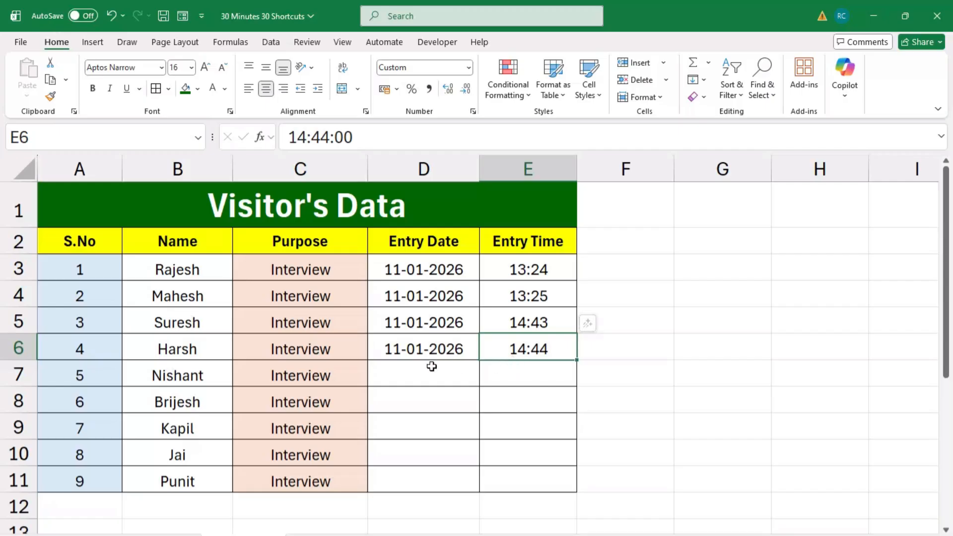
left_click(431, 348)
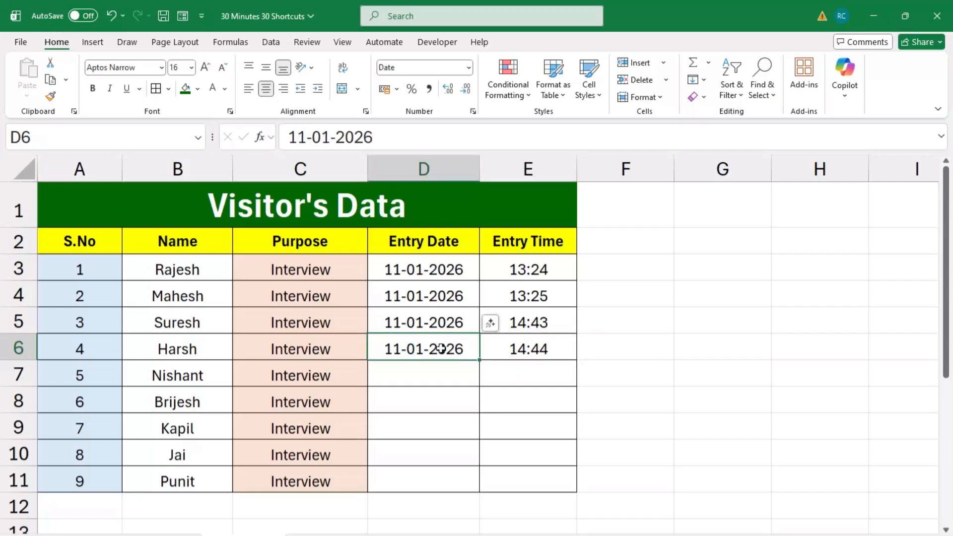
- Insert the current date in D7 and the current time in E7 for the fifth visitor
left_click(428, 374)
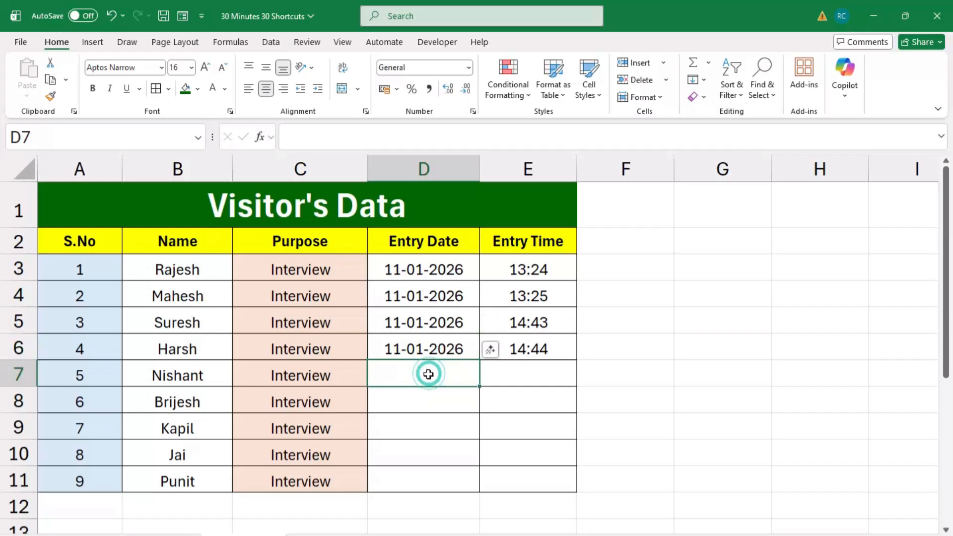
key("ctrl+semicolon")
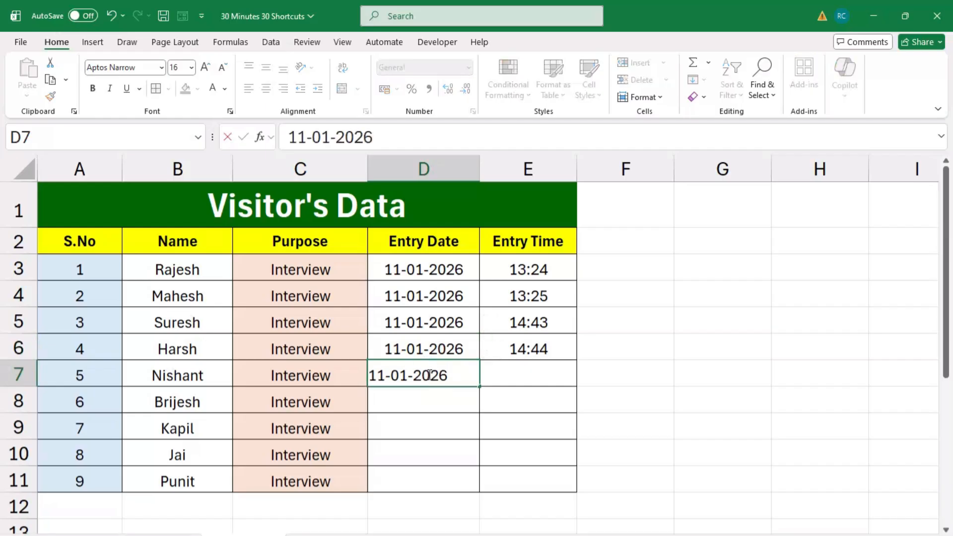
key("Tab")
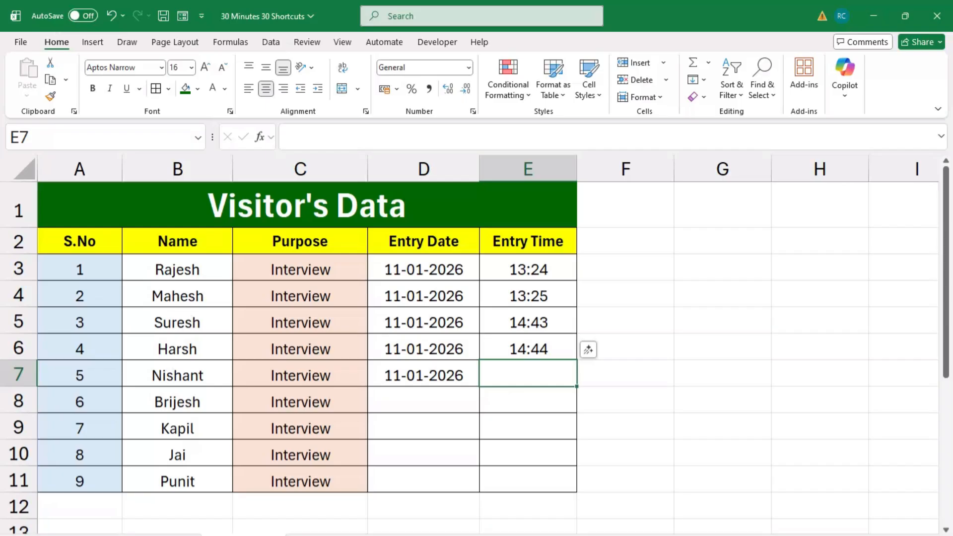
key("ctrl+shift+semicolon")
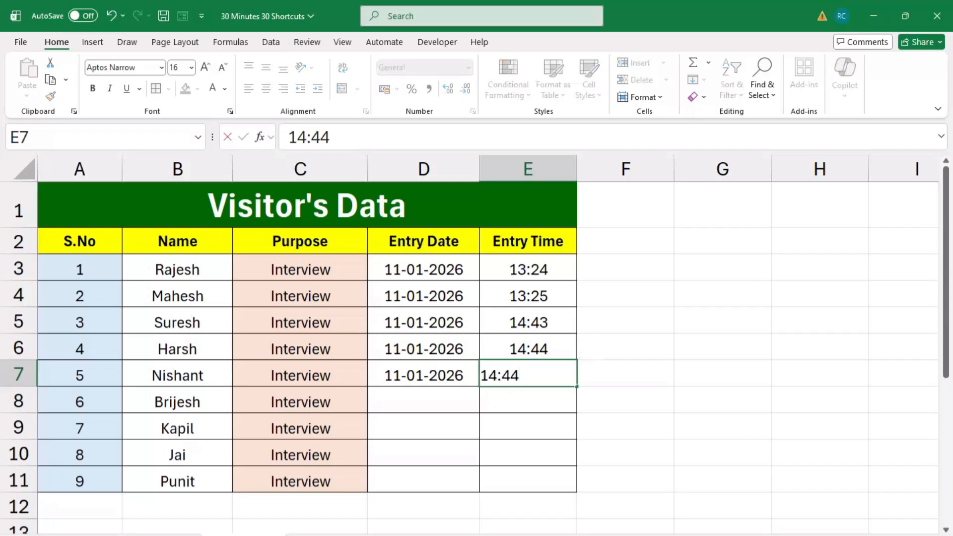
key("Return")
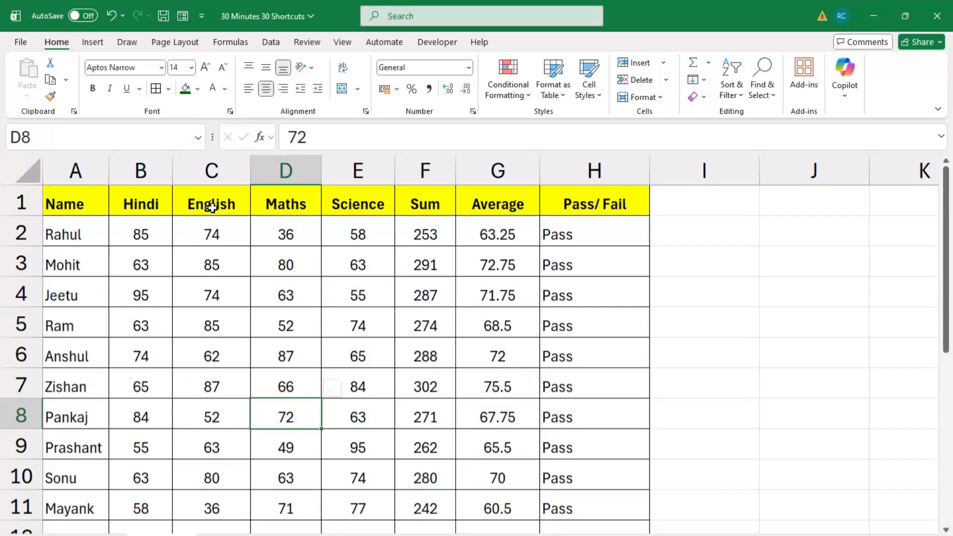
left_click(211, 172)
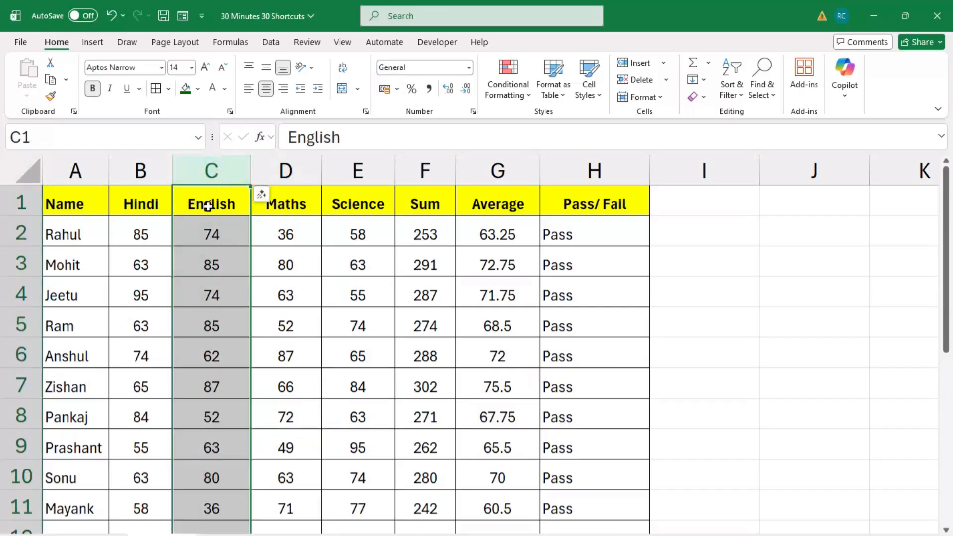
left_click(209, 206)
left_click(255, 193)
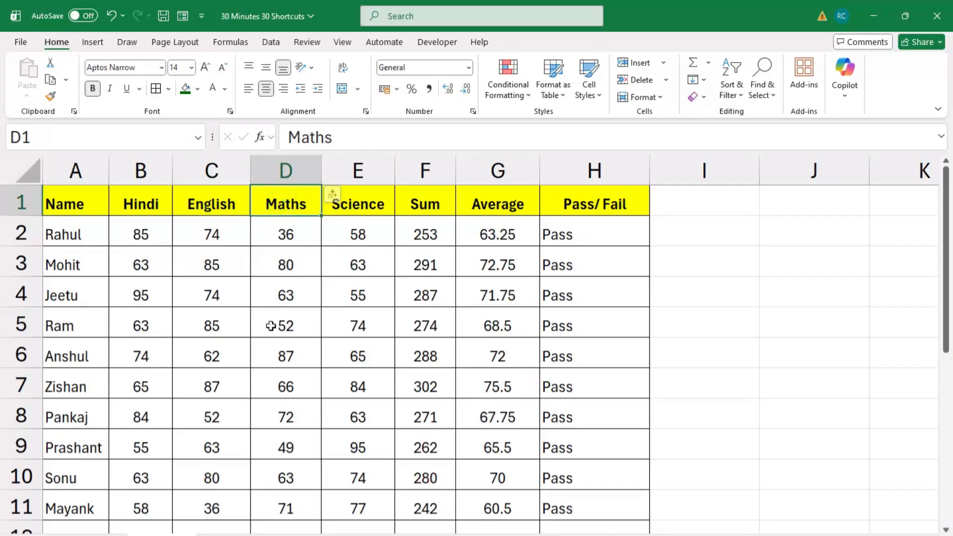
left_click(372, 176)
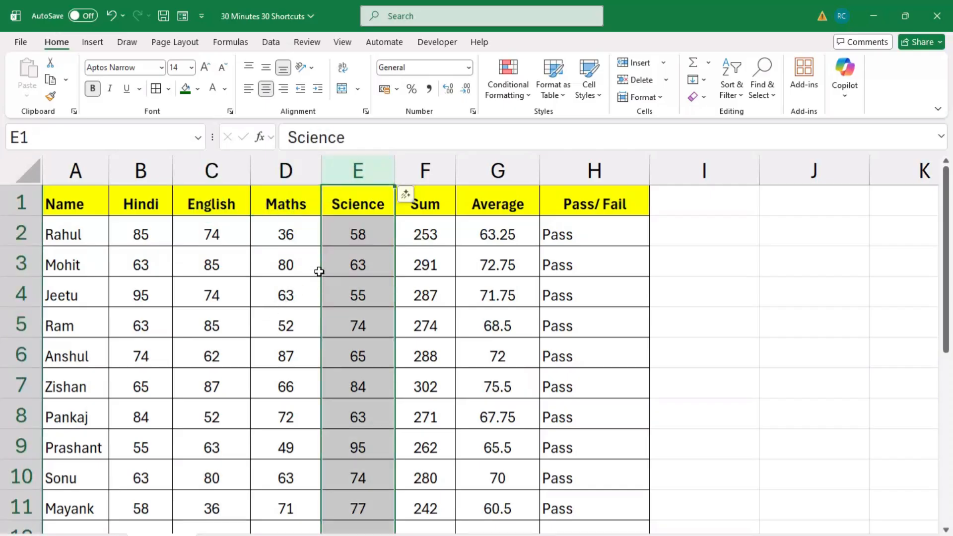
left_click(219, 204)
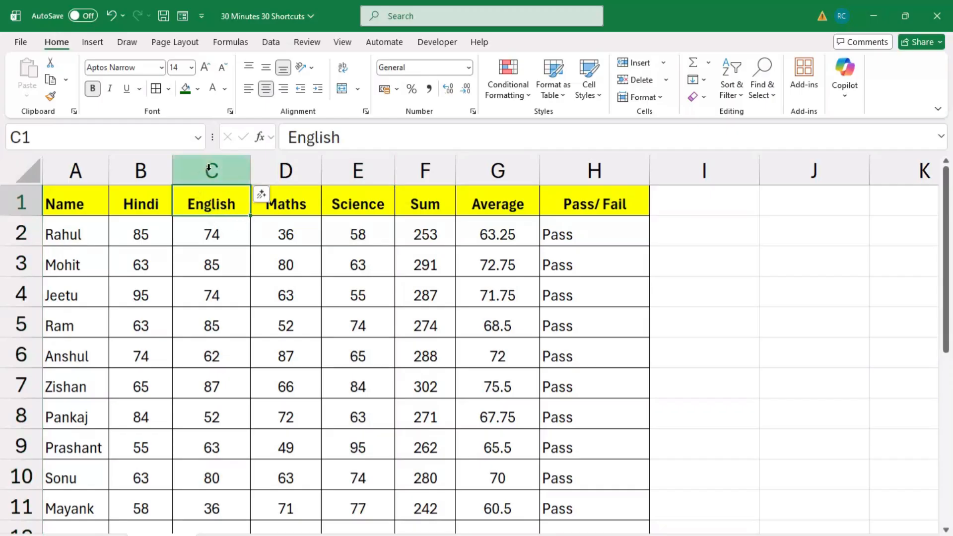
left_click(286, 171)
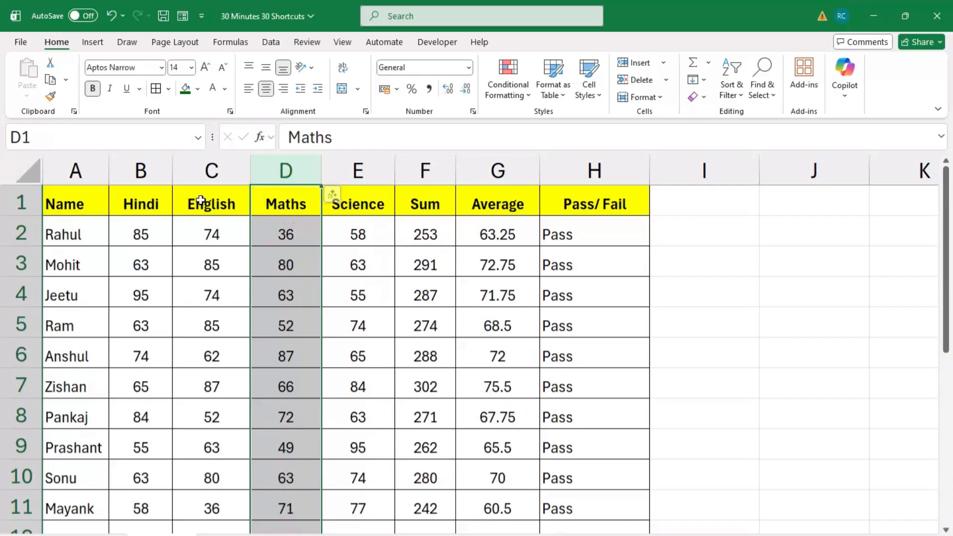
- Try to copy the English column over the Maths column with an ordinary paste, and undo it
left_click_drag(208, 203, 202, 528)
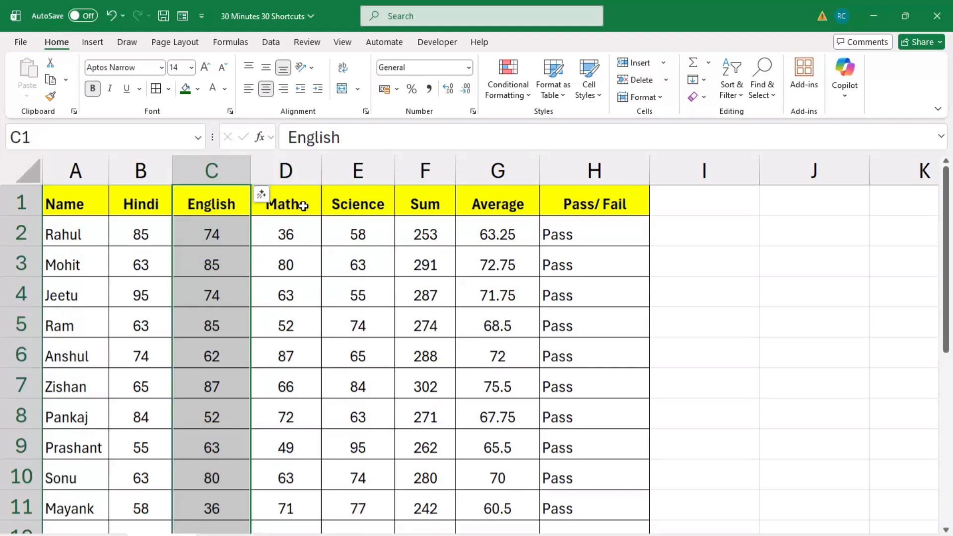
key("ctrl+c")
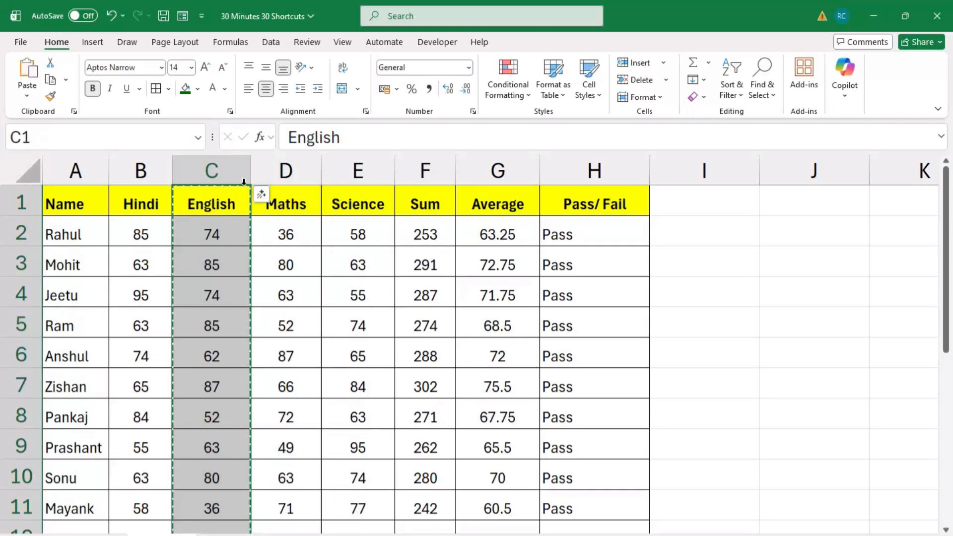
left_click(291, 206)
key("ctrl+v")
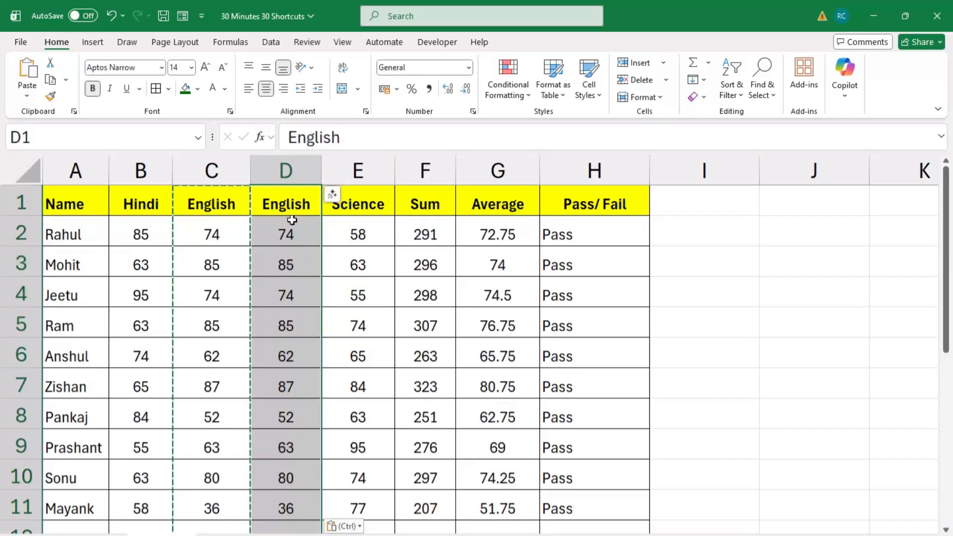
key("ctrl+z")
key("Escape")
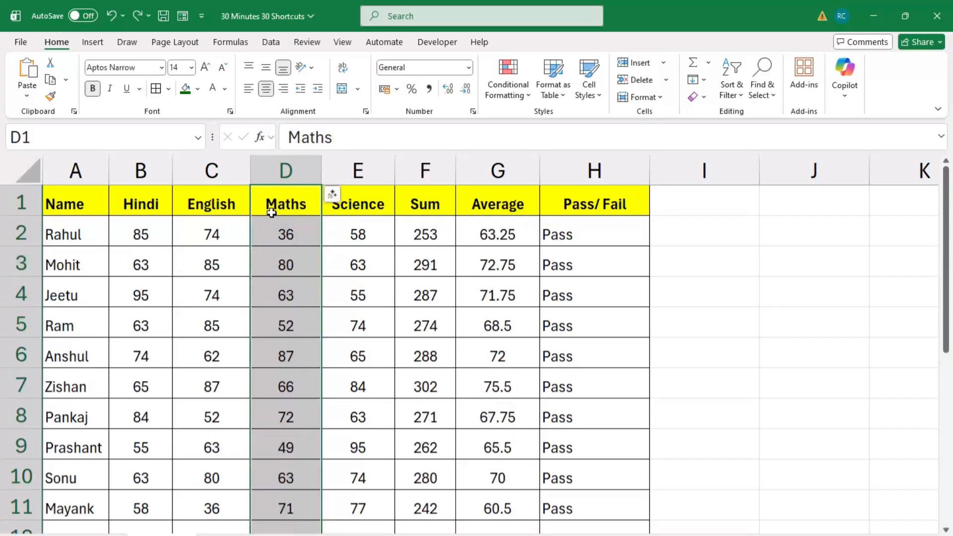
- Move the whole Maths column between Hindi and English, shifting English over instead of overwriting it
left_click(260, 170)
left_click(264, 167)
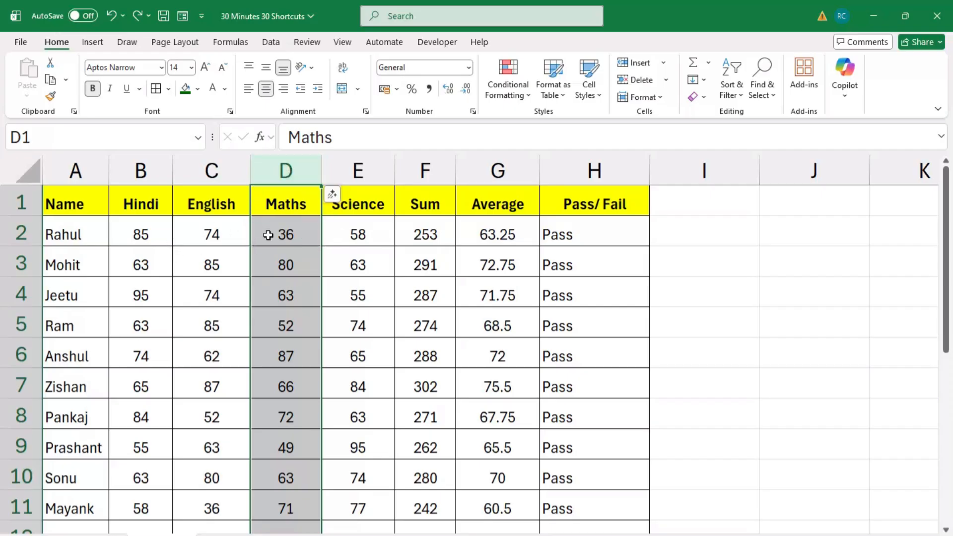
left_click(269, 256)
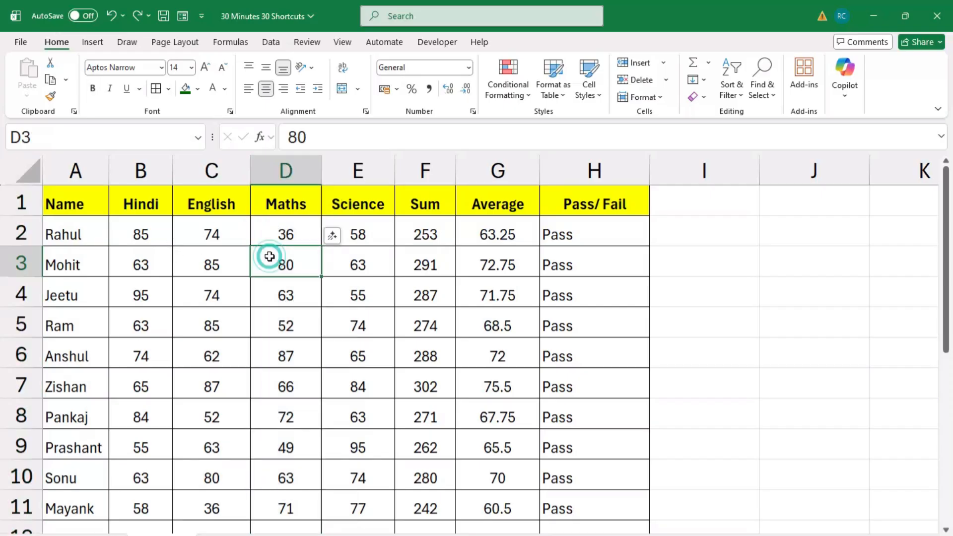
left_click(272, 161)
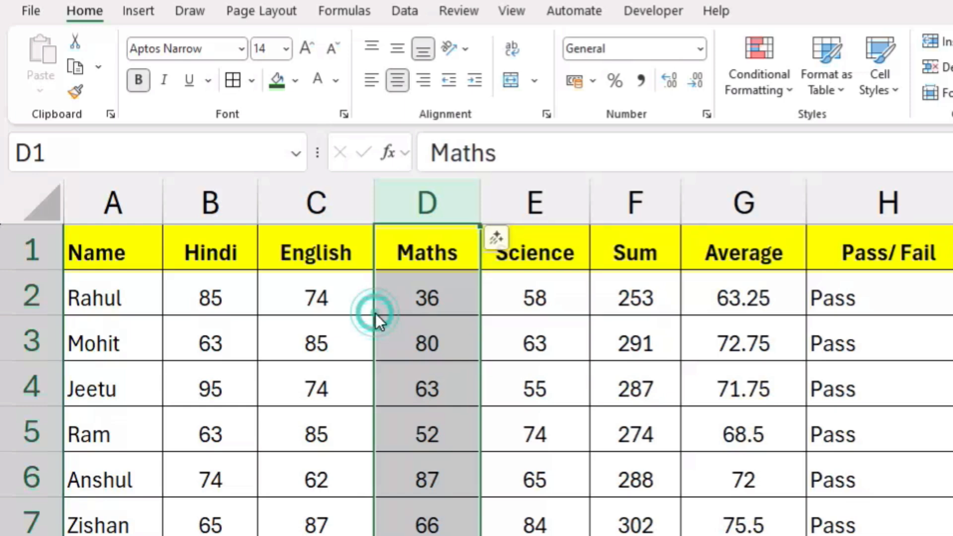
left_click_drag(375, 314, 294, 311)
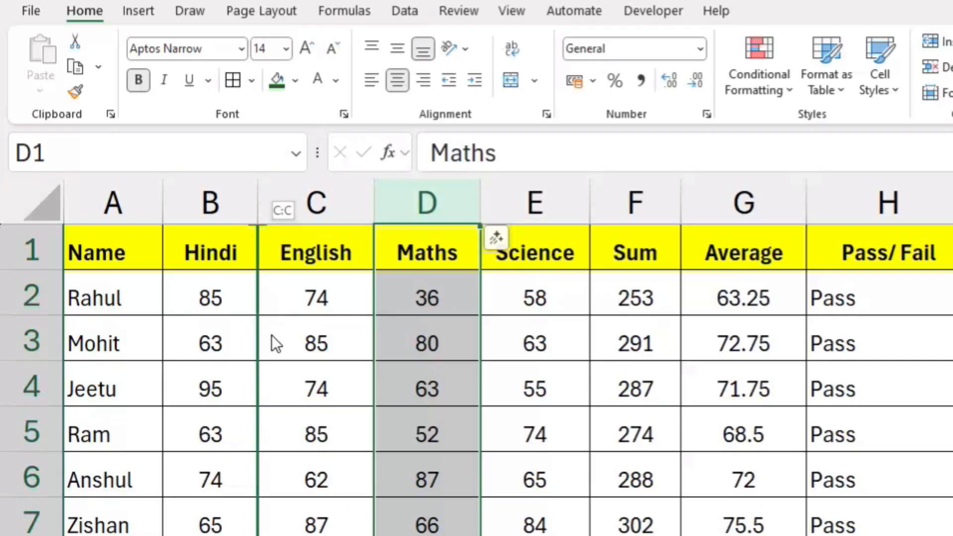
left_click_drag(272, 335, 271, 336)
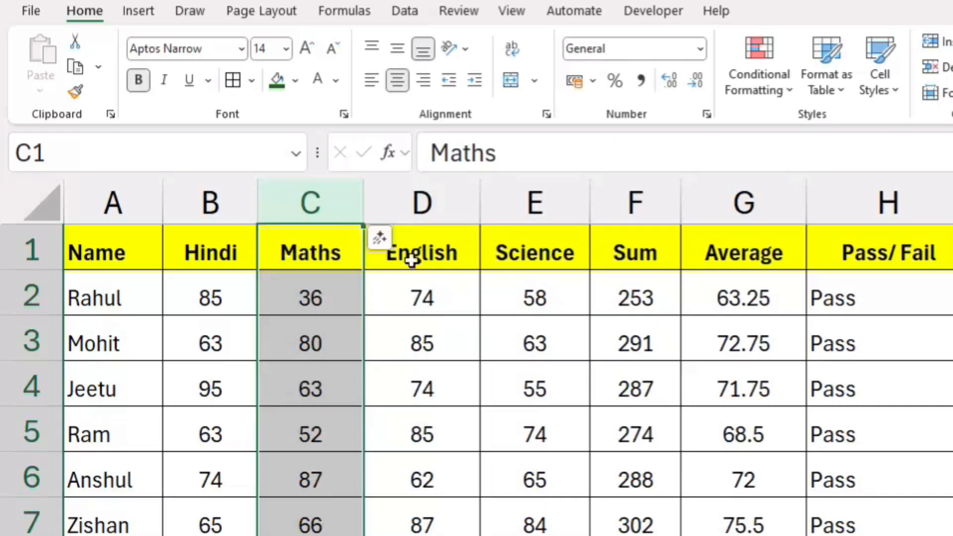
- Move the Maths column back between English and Science, shifting the cells instead of overwriting them
left_click(316, 282)
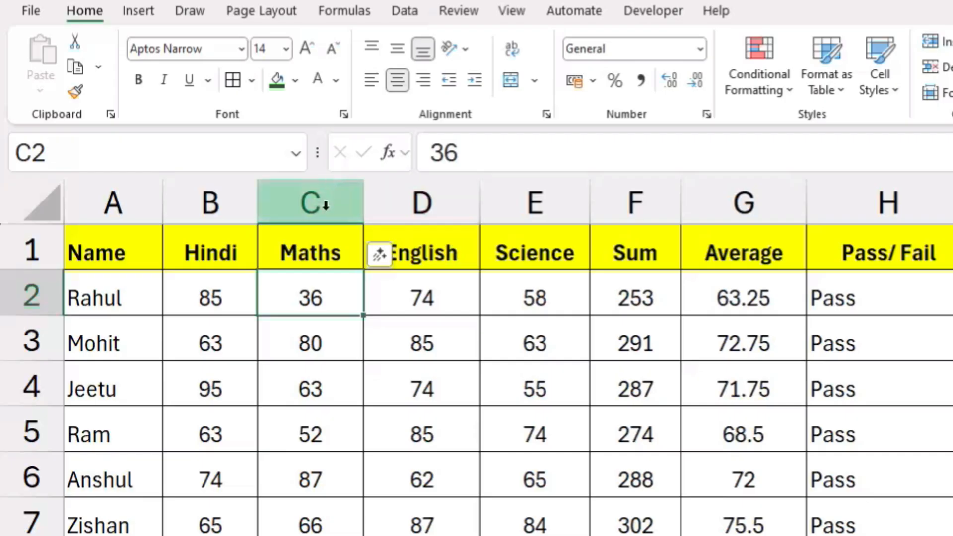
left_click(307, 192)
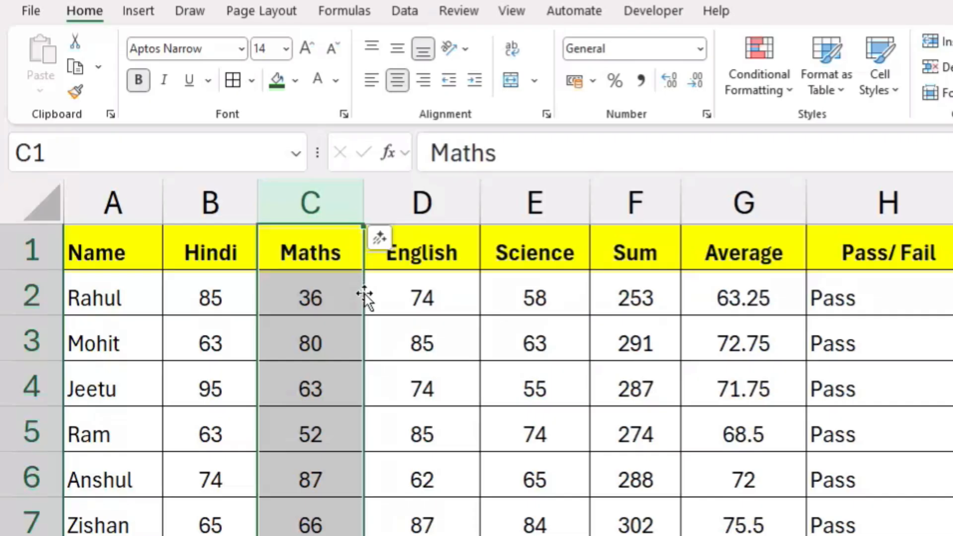
left_click_drag(364, 293, 464, 302)
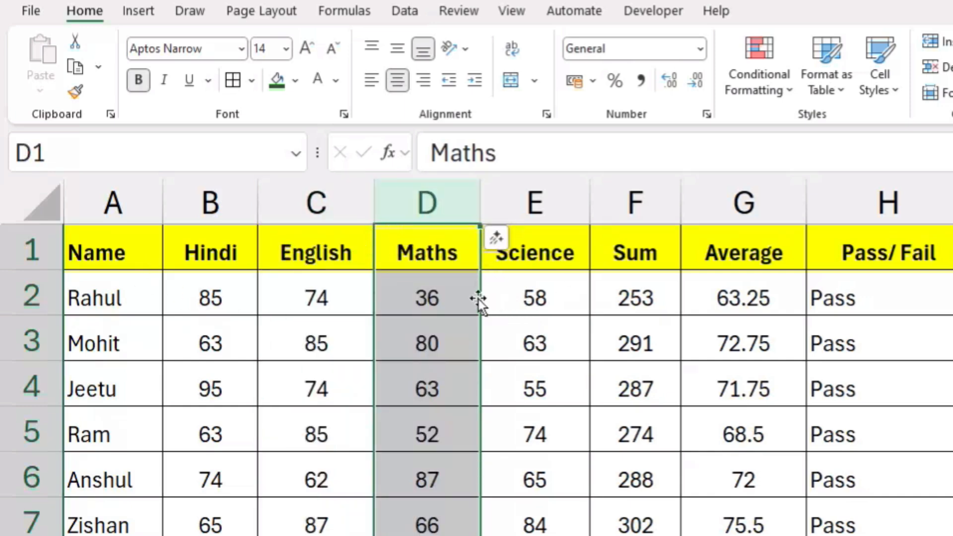
- Try to move the Maths column between Science and Sum, and undo the move
left_click_drag(481, 299, 587, 304)
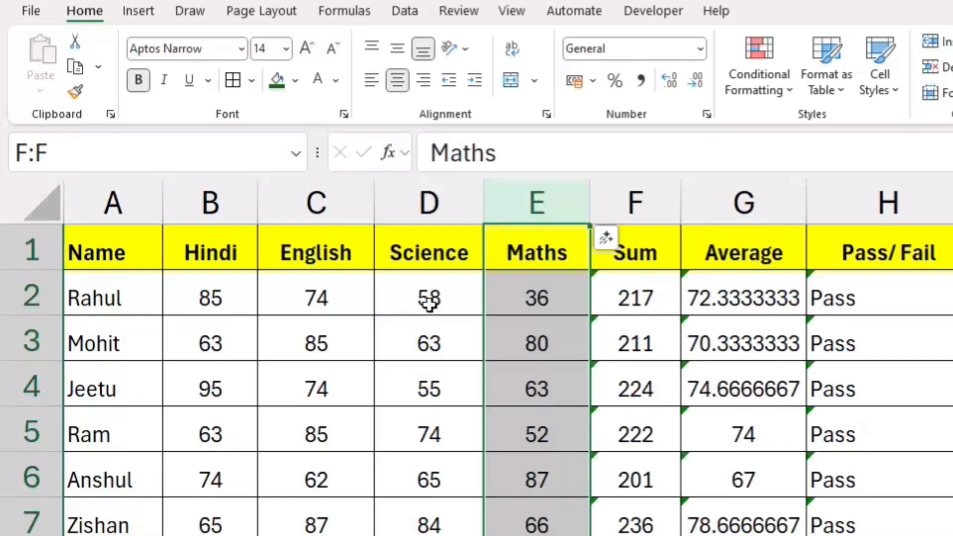
key("ctrl+z")
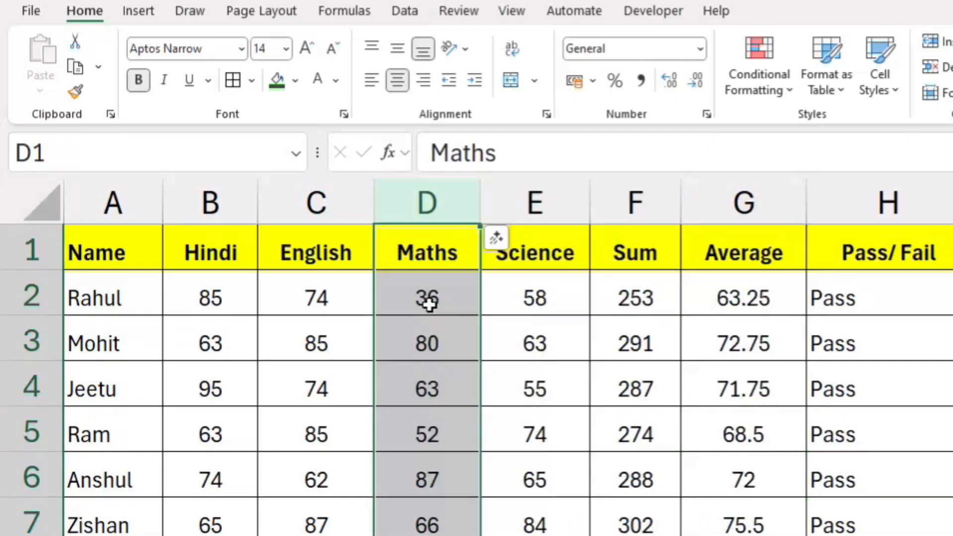
left_click(650, 466)
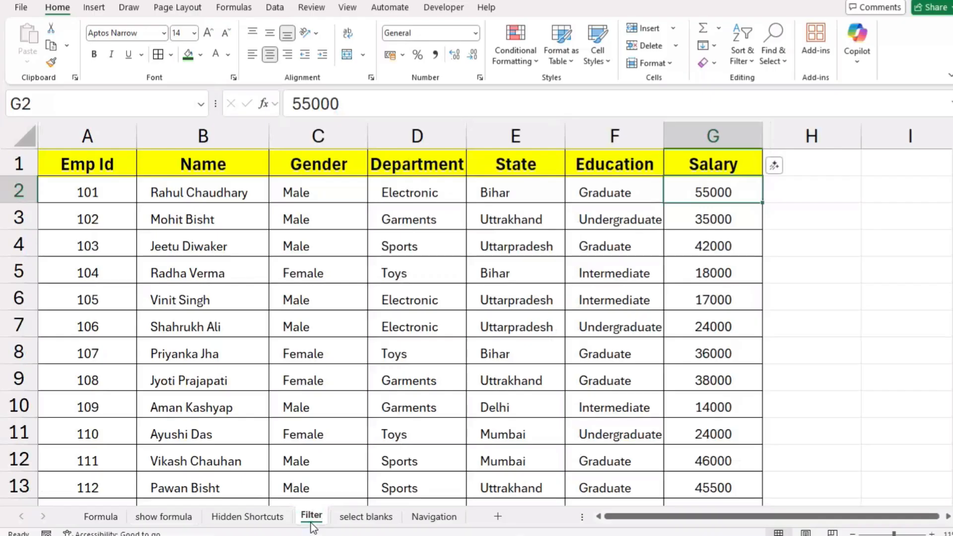
- Remove the fill colour from the header row A1:H1 on the show formula sheet
left_click(162, 516)
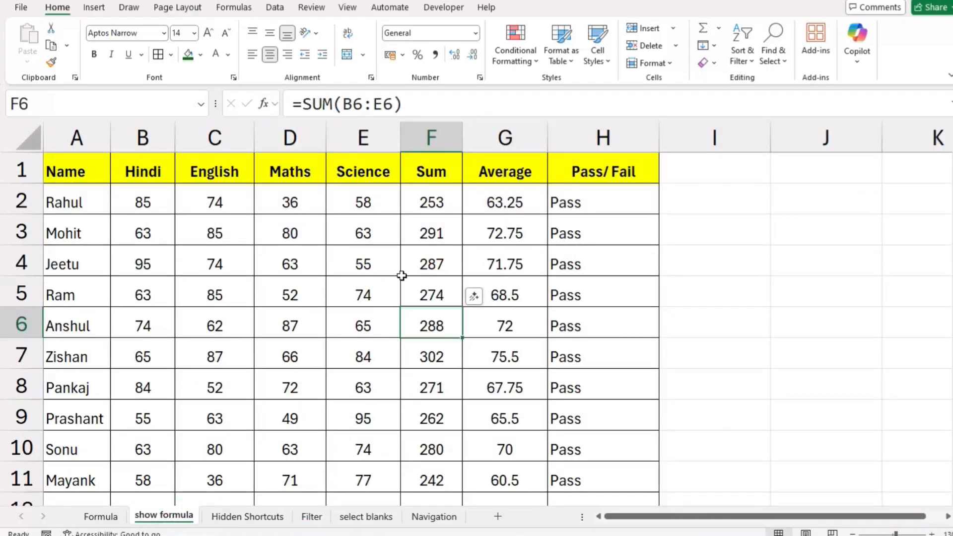
scroll(247, 313, "down", 2)
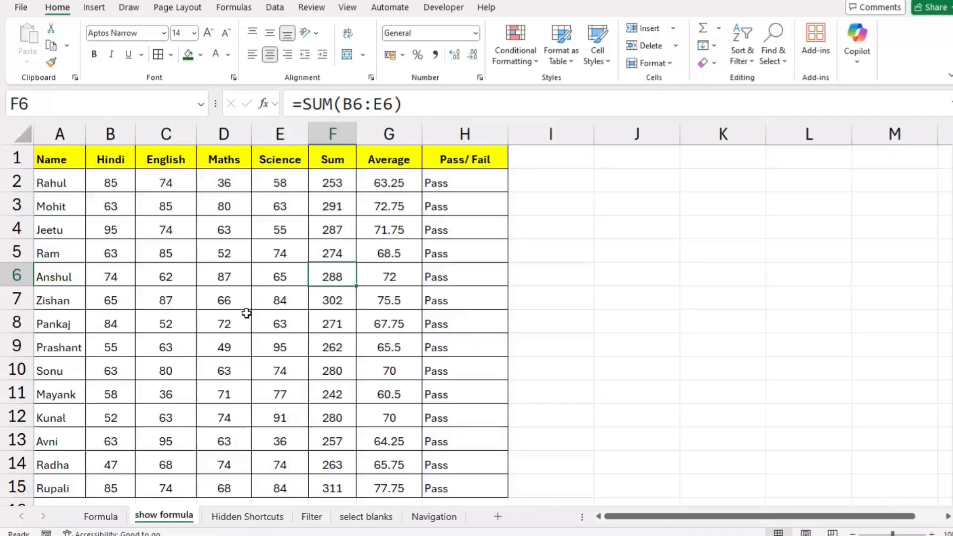
left_click_drag(51, 150, 454, 155)
left_click(203, 54)
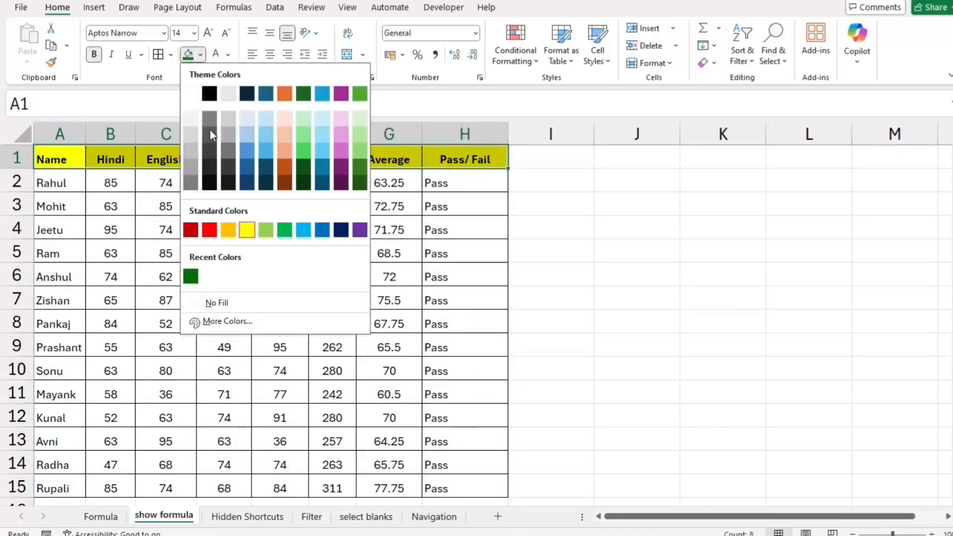
left_click(216, 302)
left_click(128, 224)
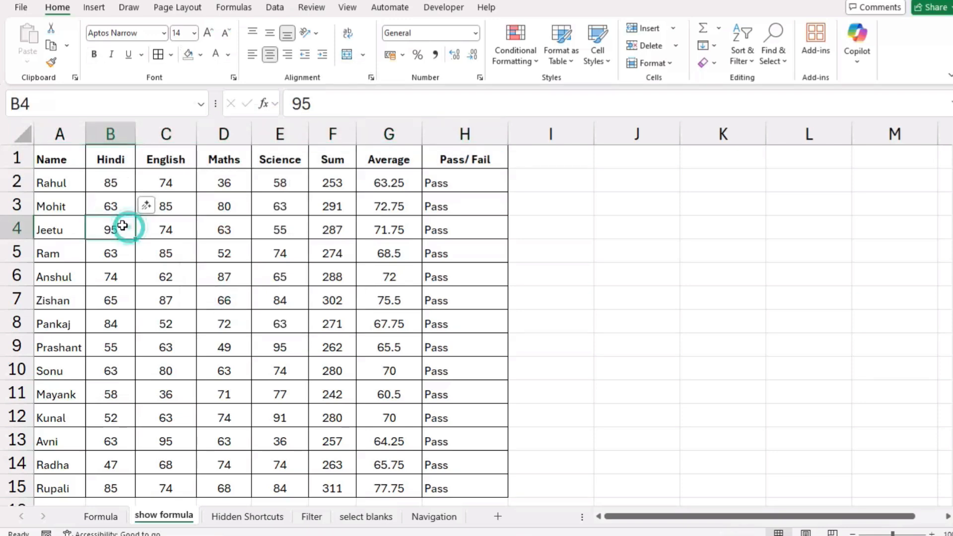
left_click(164, 430)
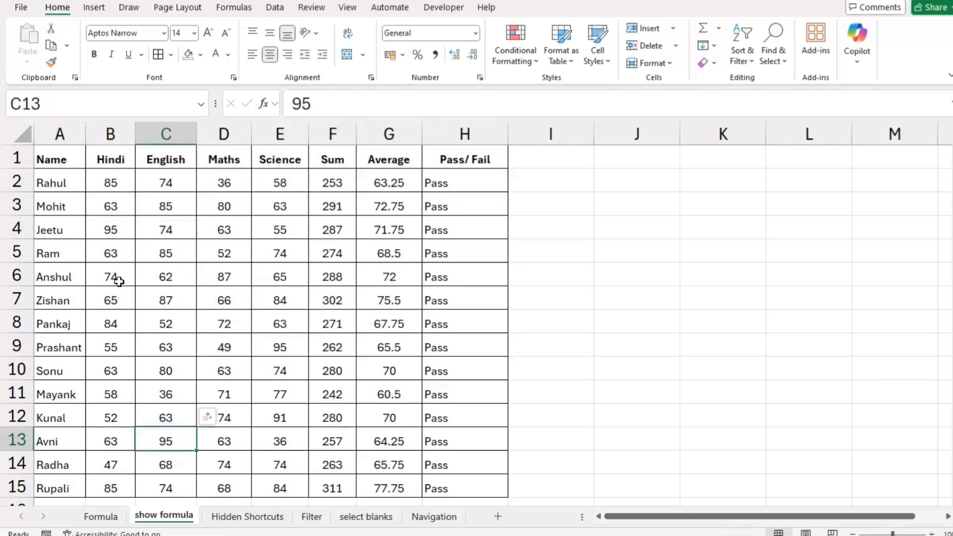
- Start creating a table from the marks range A1:H15 with headers, and cancel without creating it
left_click_drag(50, 160, 468, 434)
scroll(272, 252, "up", 1)
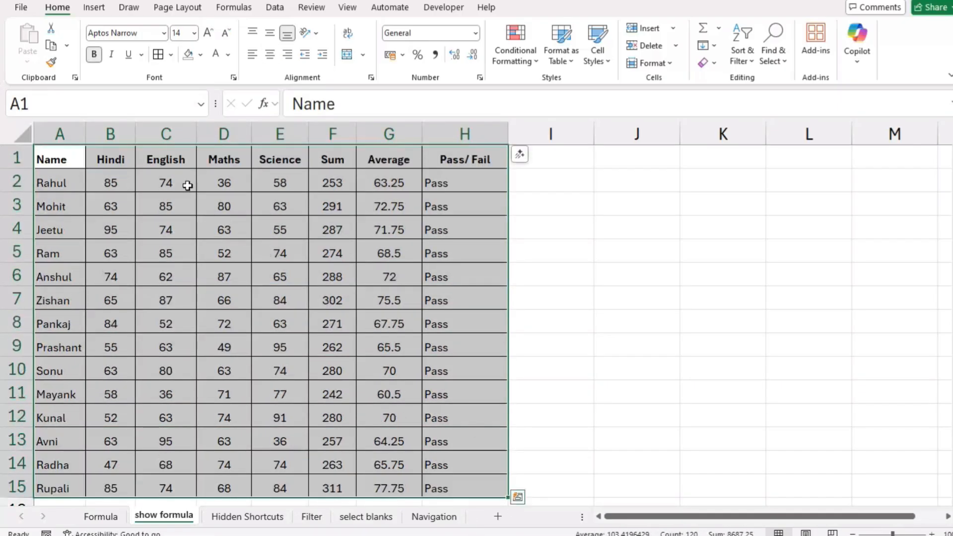
left_click(94, 7)
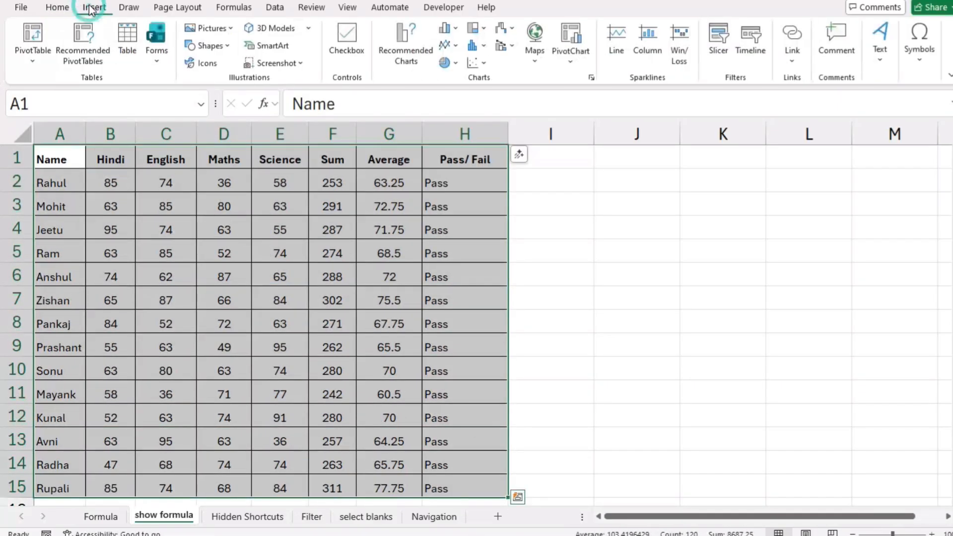
left_click(130, 40)
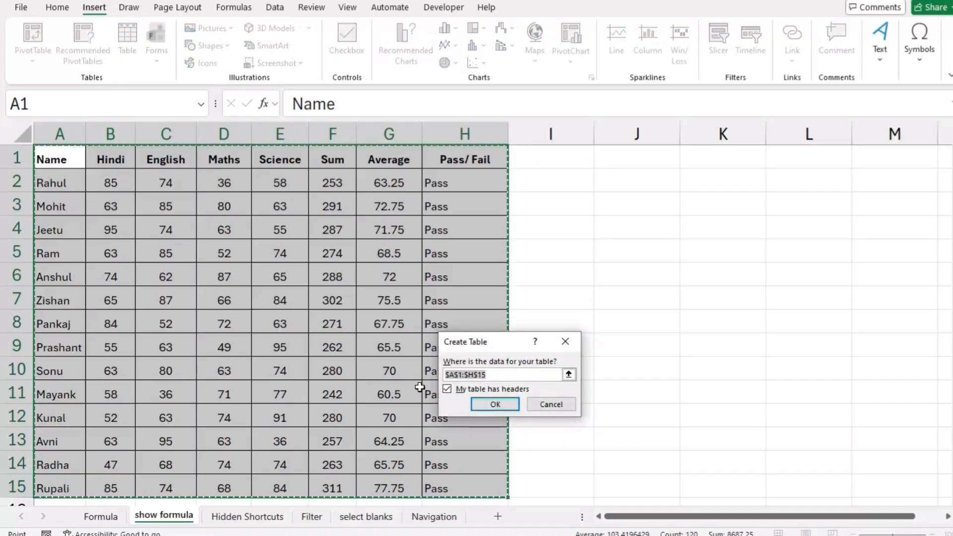
left_click(534, 405)
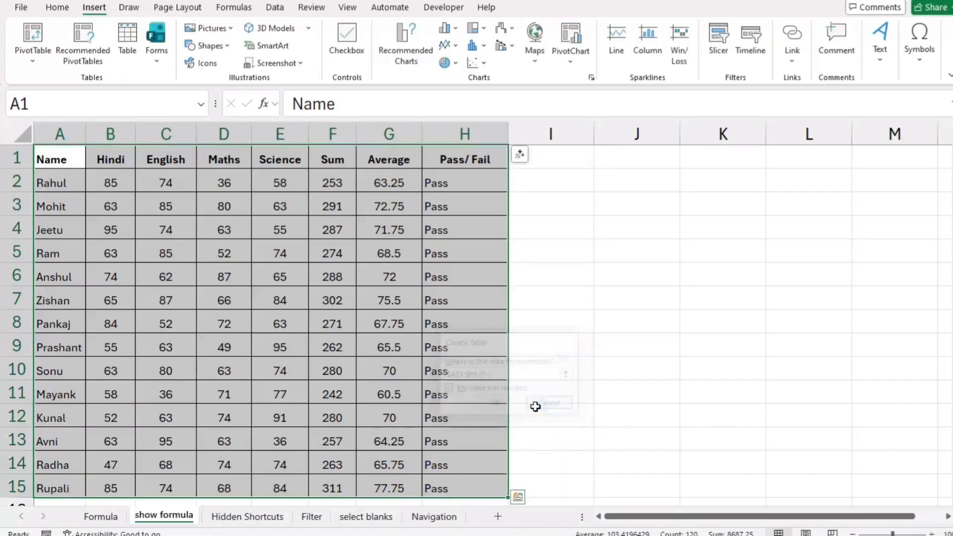
left_click(111, 271)
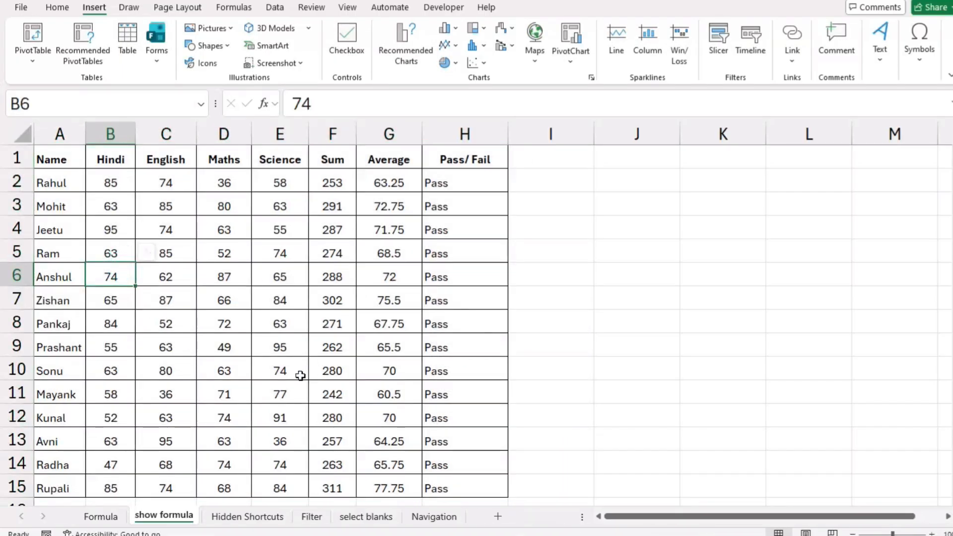
- Create a table with headers from the marks range A1:H15, and undo the creation
left_click(223, 300)
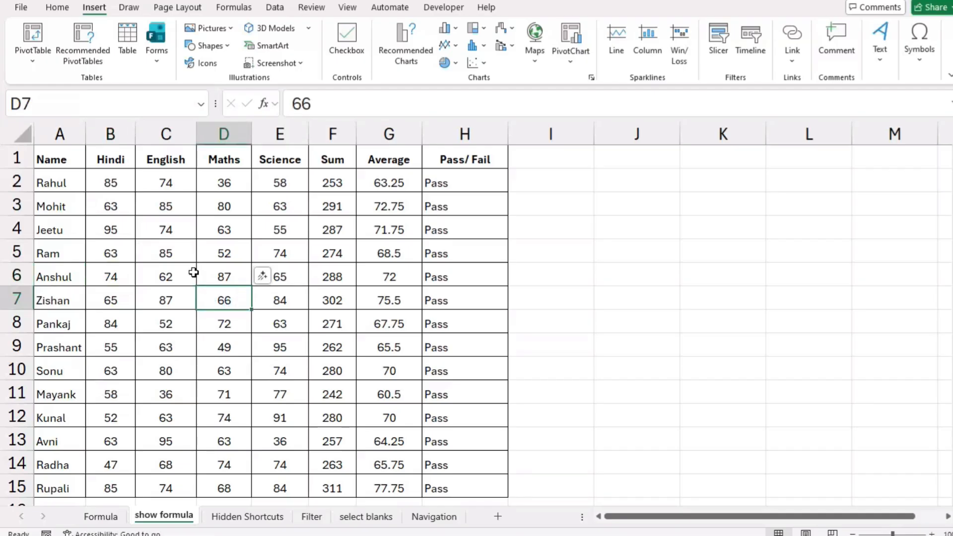
key("ctrl+a")
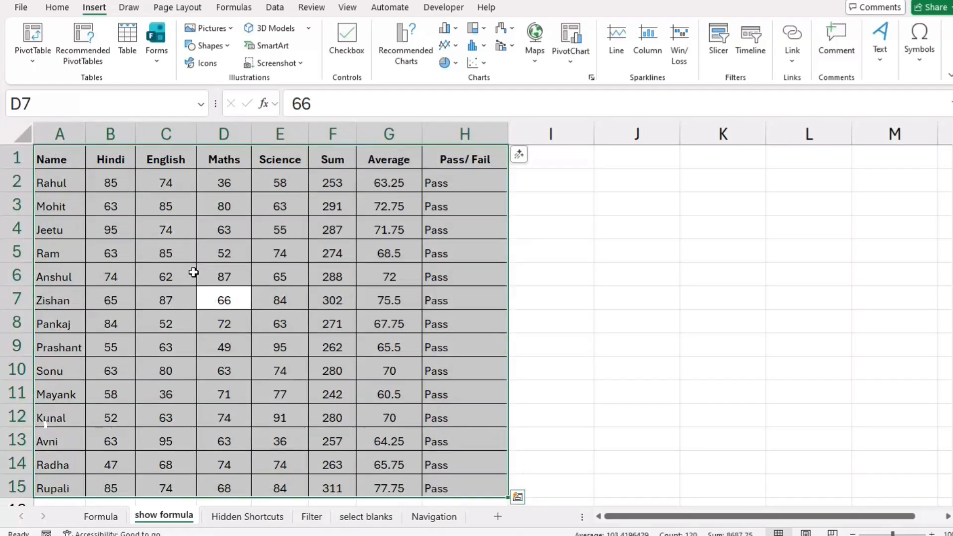
key("ctrl+t")
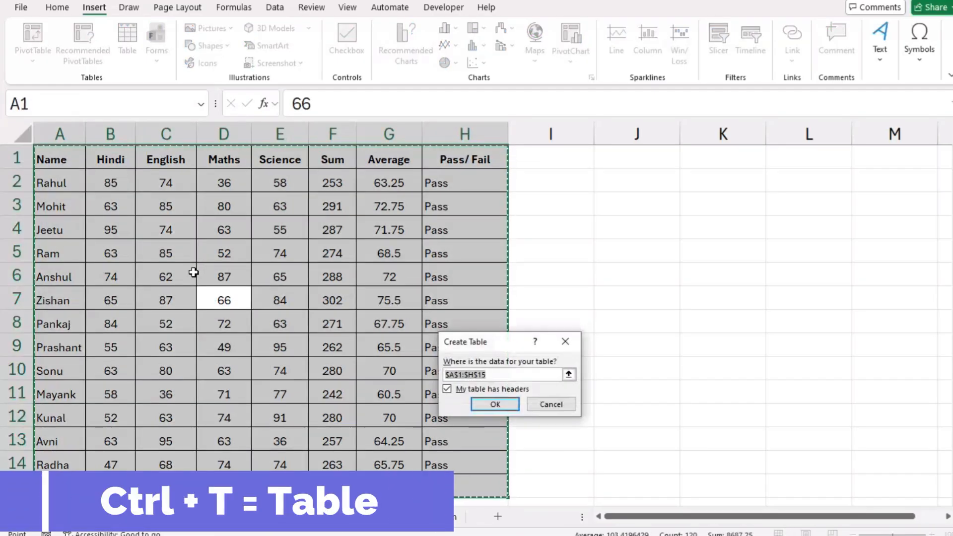
left_click(495, 403)
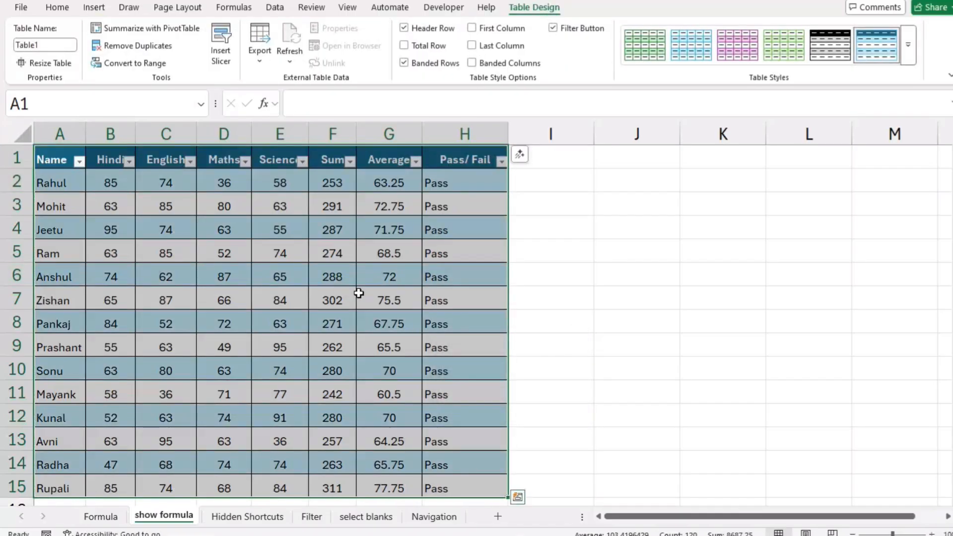
key("ctrl+z")
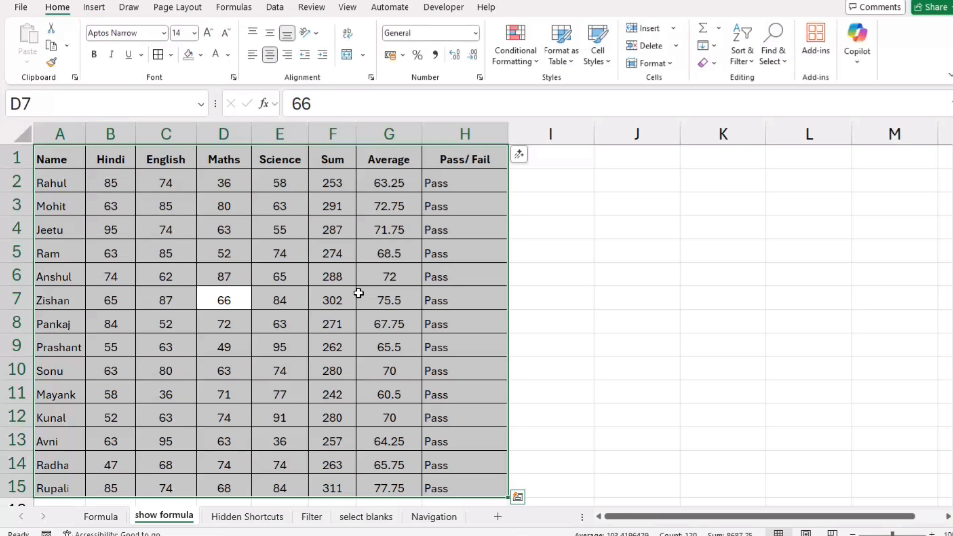
- Switch to the Filter sheet and autofit the width of the Emp Id column
left_click(312, 517)
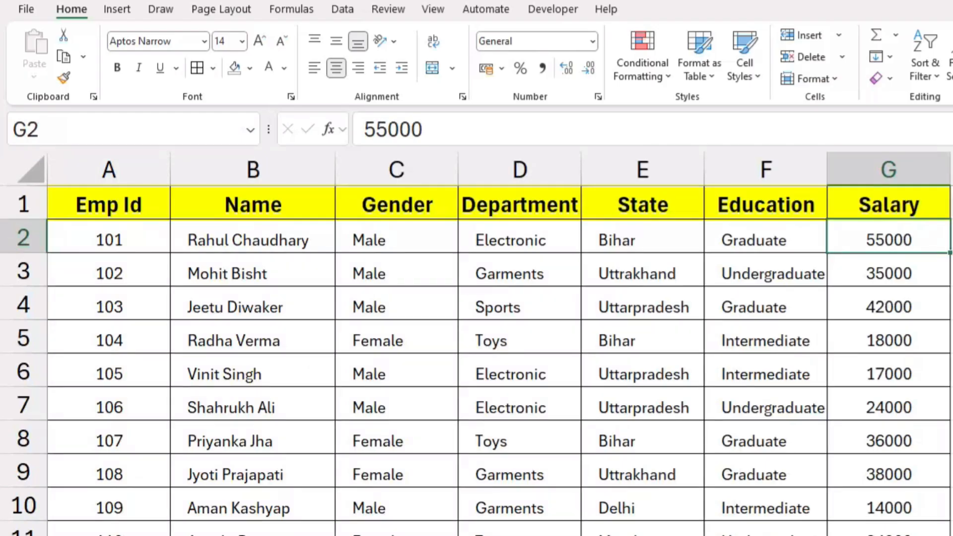
double_click(169, 167)
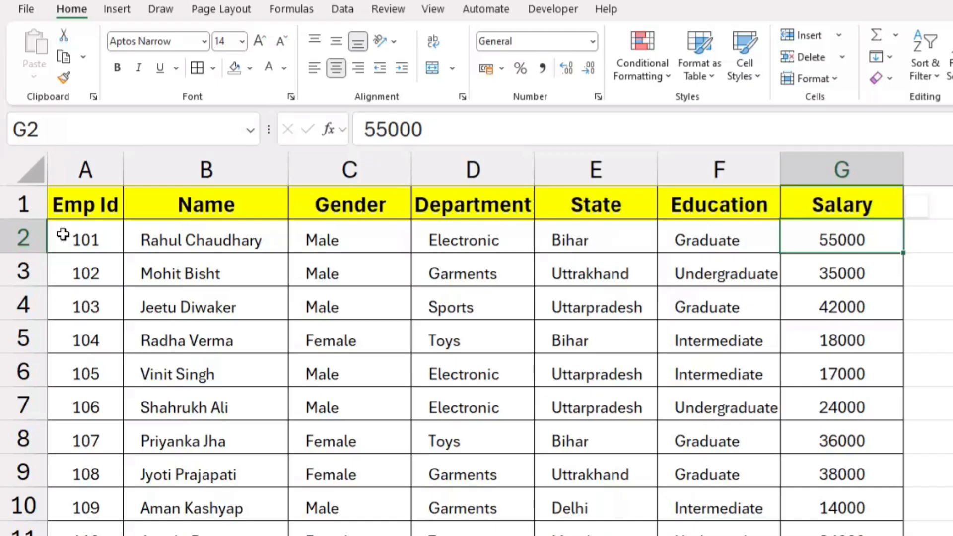
left_click(457, 208)
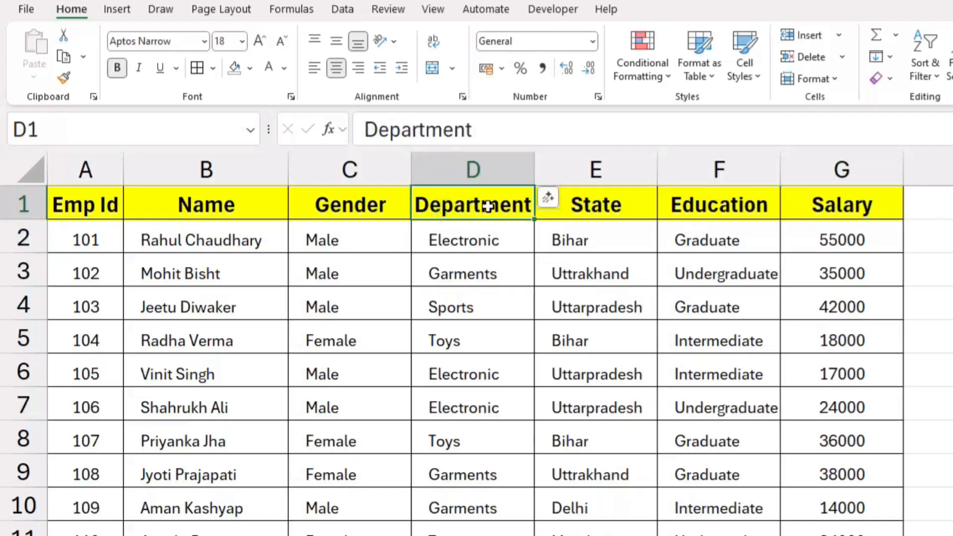
left_click(577, 202)
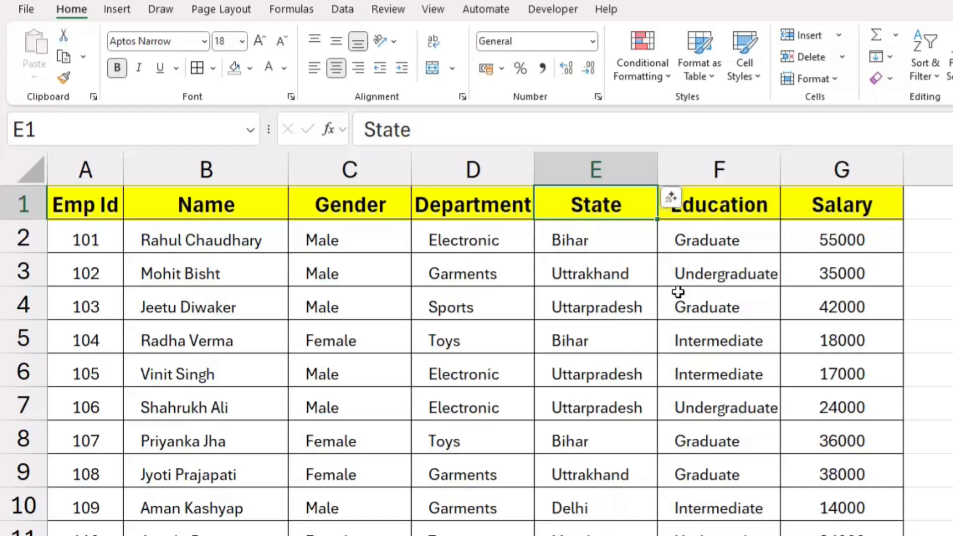
left_click(585, 239)
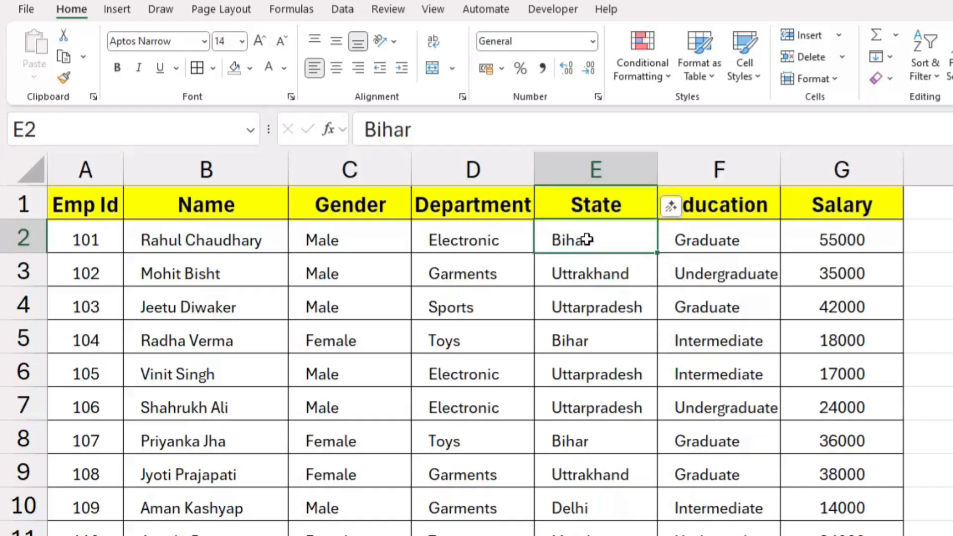
left_click(476, 238)
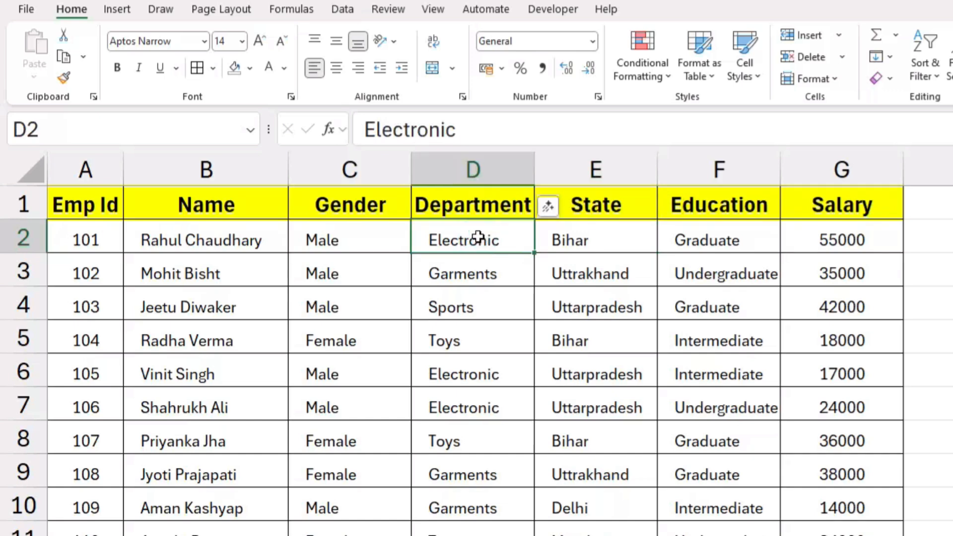
left_click(362, 379)
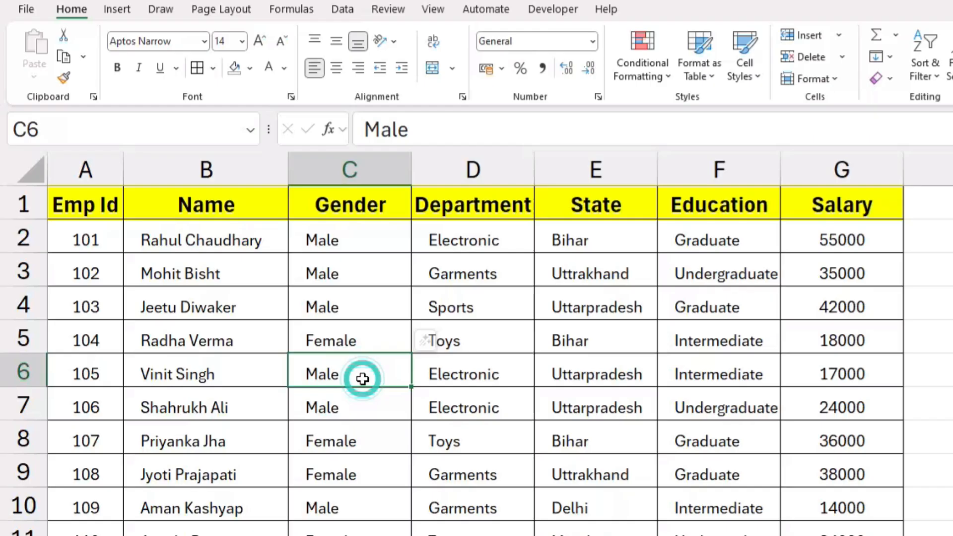
- Select the whole employee table and add filters to its header row
left_click(392, 413)
key("ctrl+a")
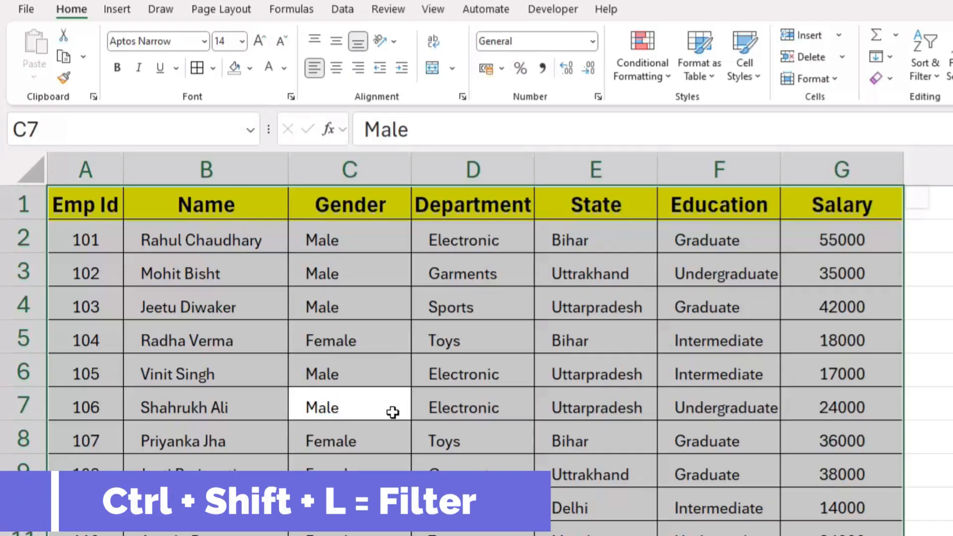
key("ctrl+shift+l")
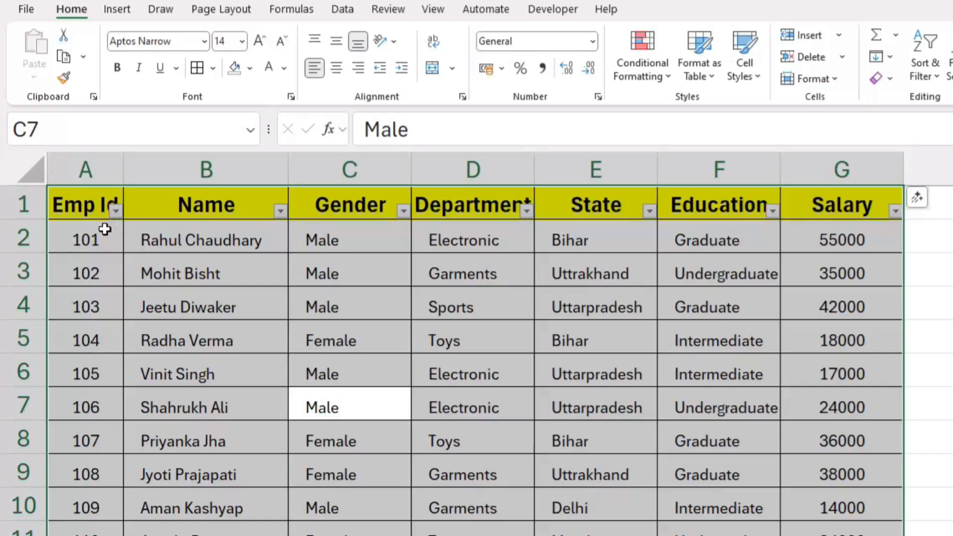
left_click(104, 229)
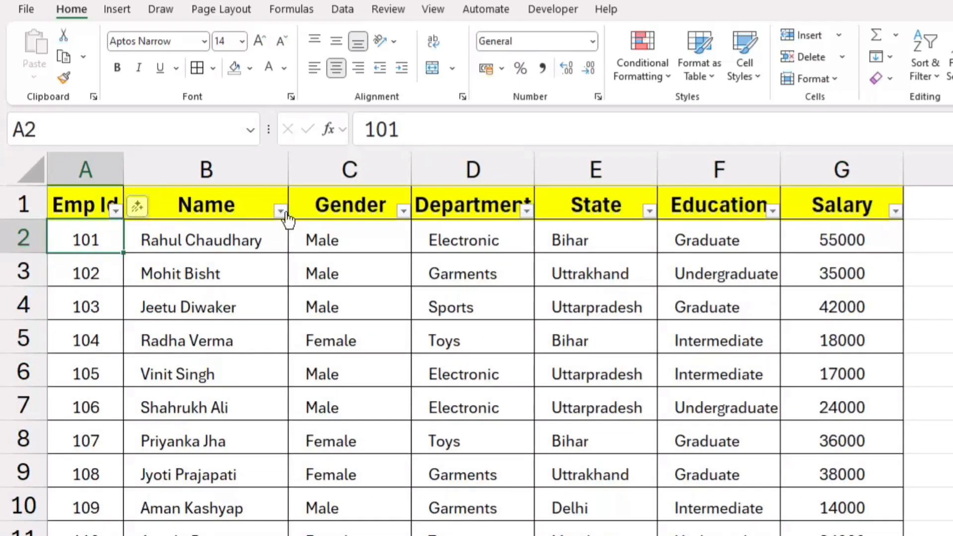
- Filter the Department column to show only Electronic, and select the filtered department cells
left_click(526, 211)
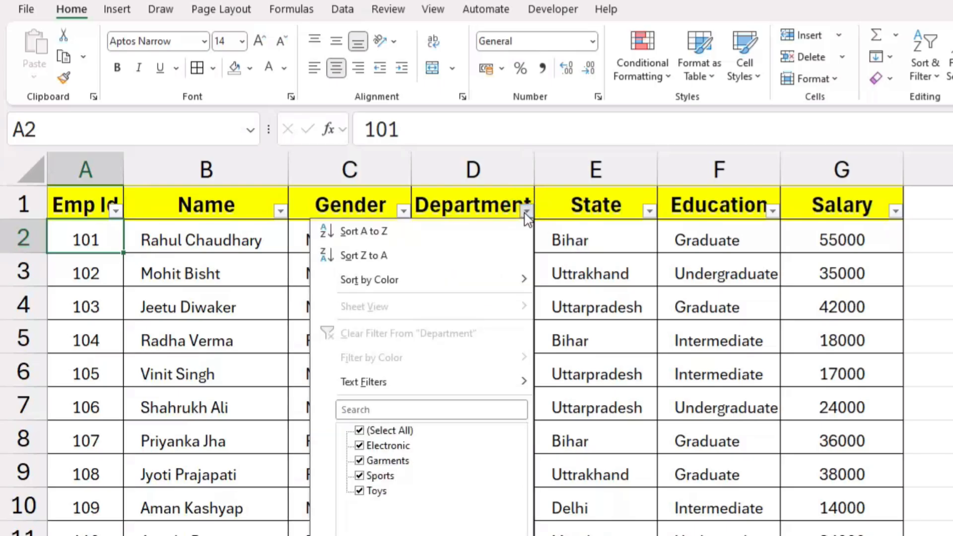
left_click(361, 431)
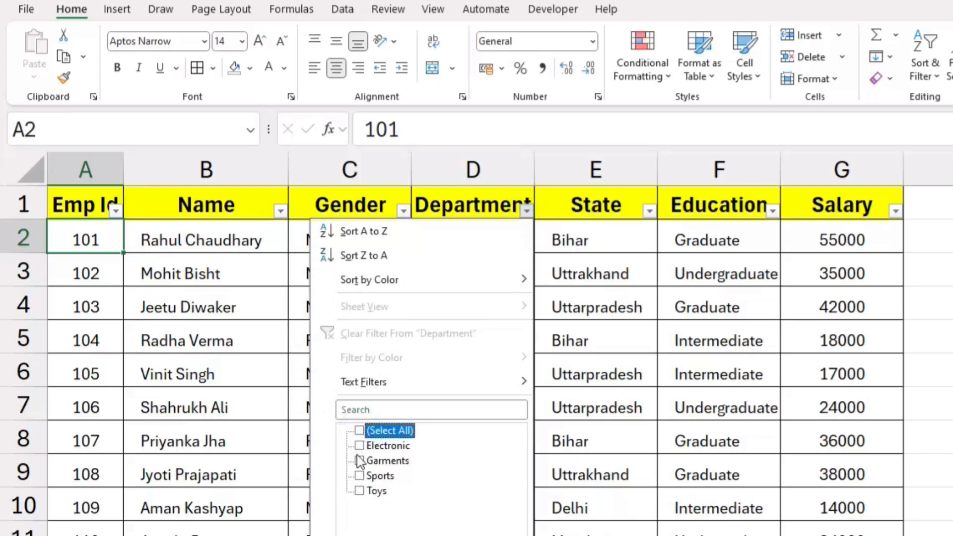
left_click(359, 445)
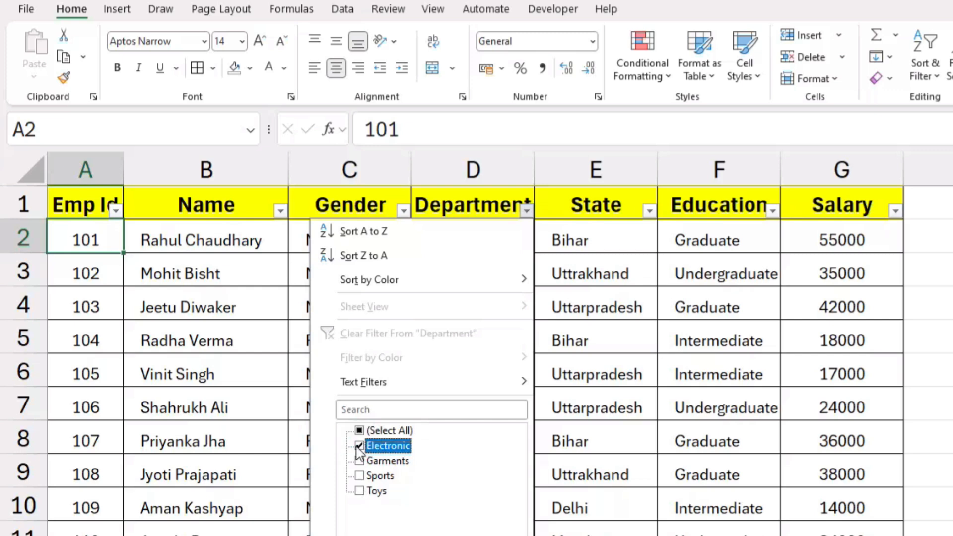
left_click(443, 535)
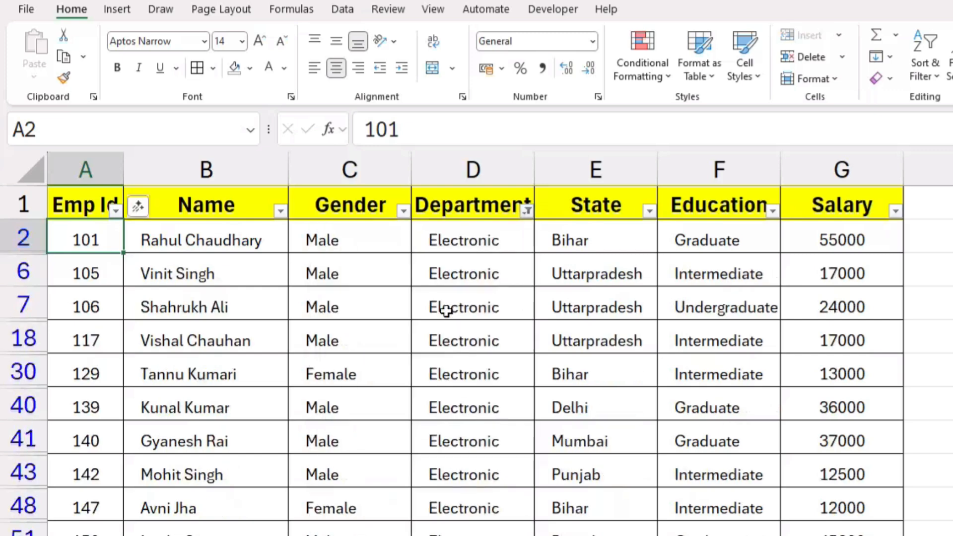
left_click_drag(459, 240, 462, 533)
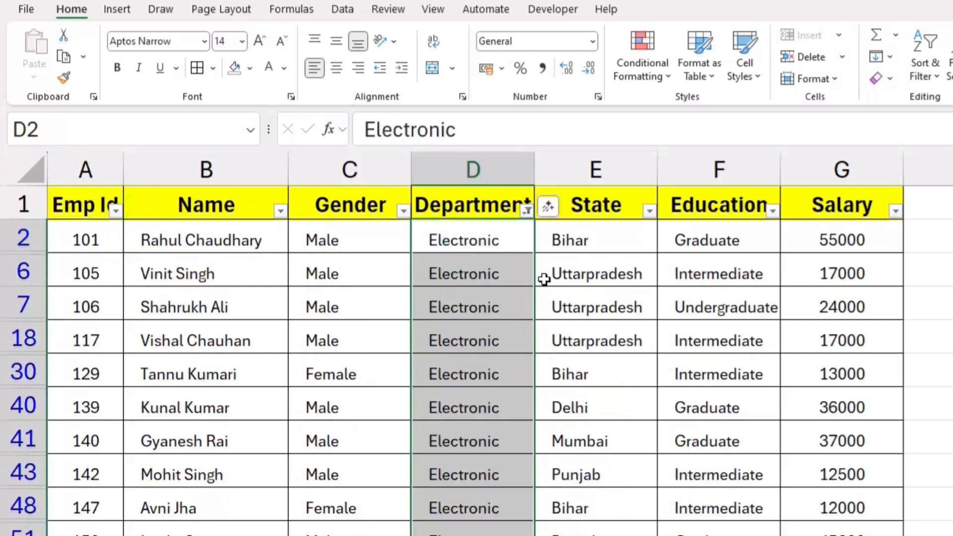
- Include all departments again in the Department column's filter
left_click(526, 211)
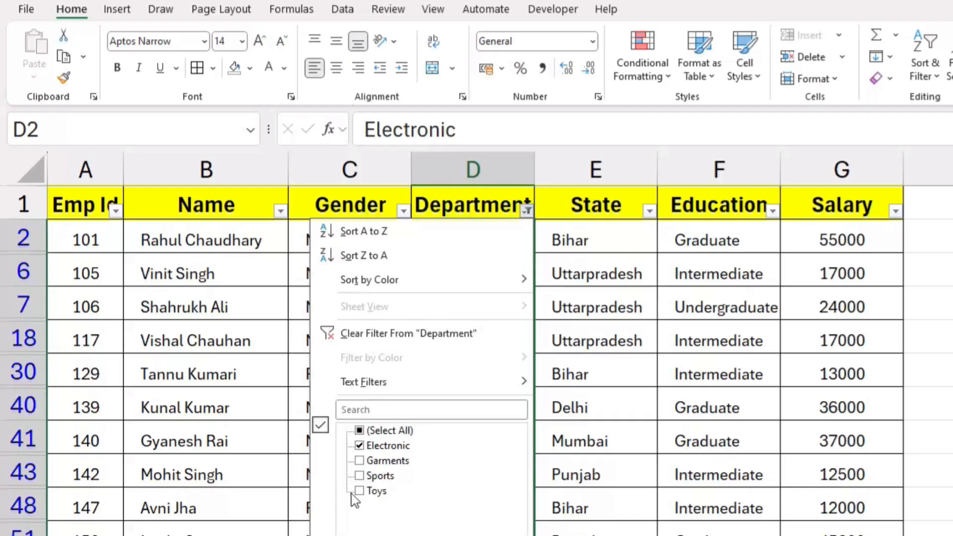
left_click(360, 430)
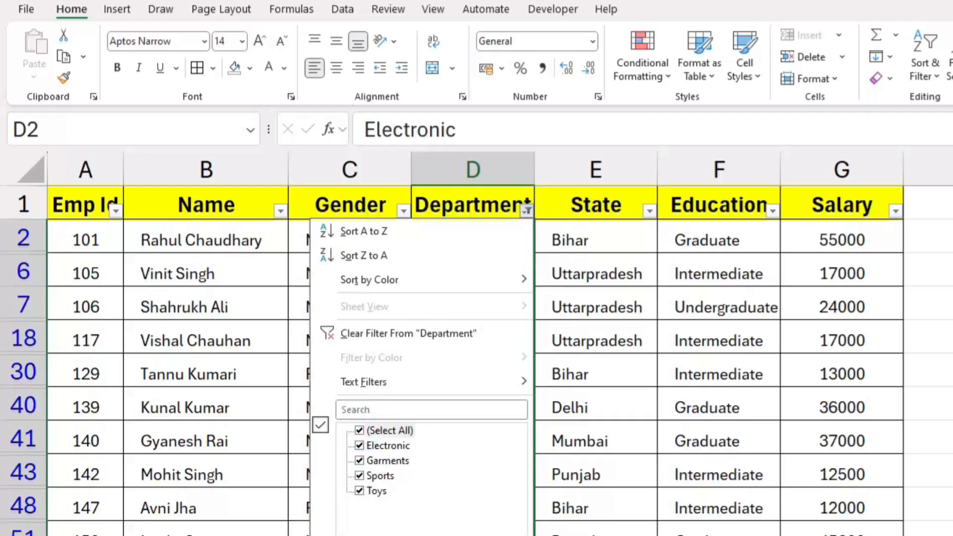
left_click(452, 535)
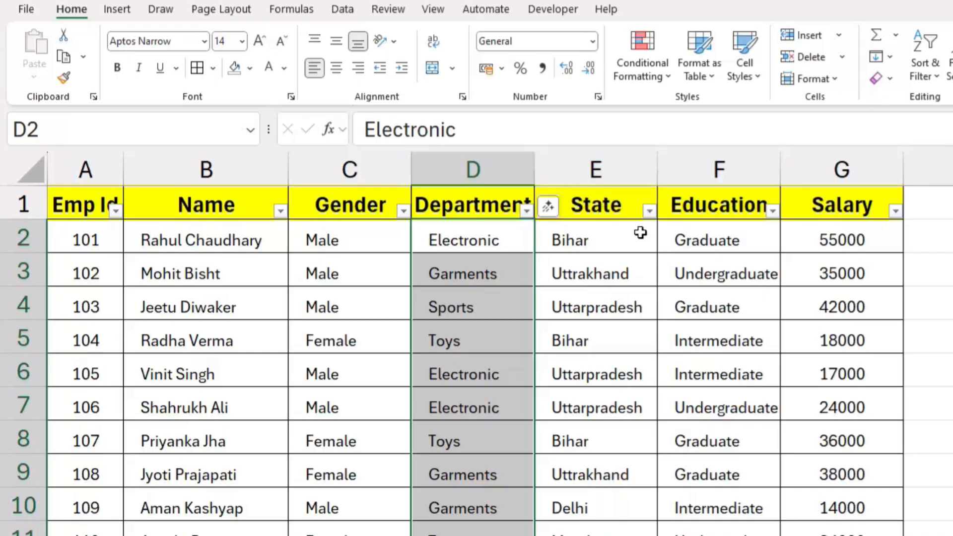
- Filter the State column to show only Bihar, and select the filtered state cells
left_click(648, 211)
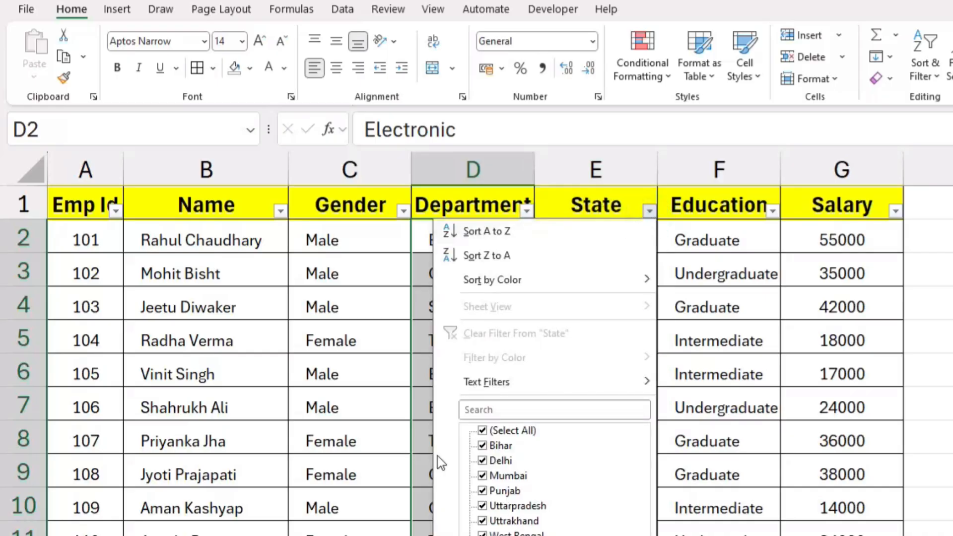
left_click(482, 430)
left_click(482, 445)
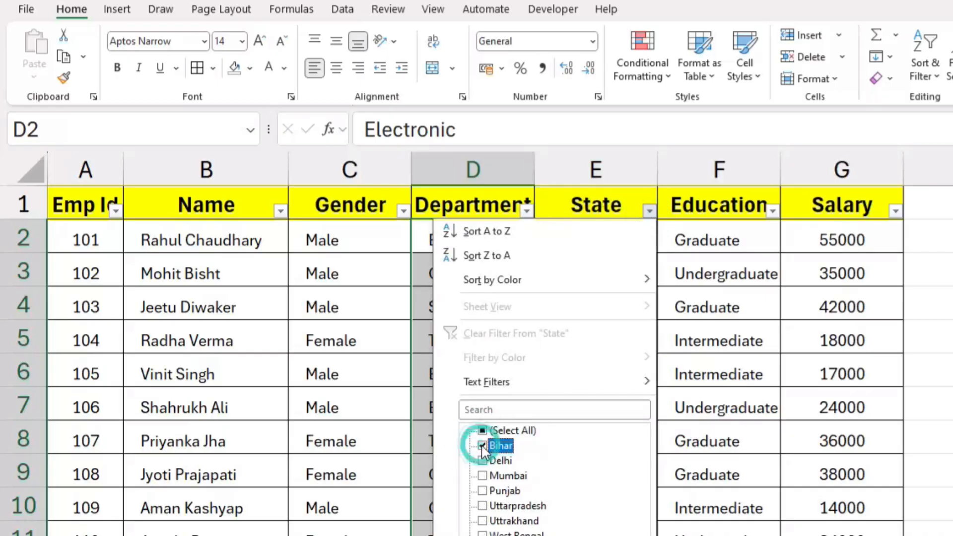
left_click(583, 530)
left_click(585, 237)
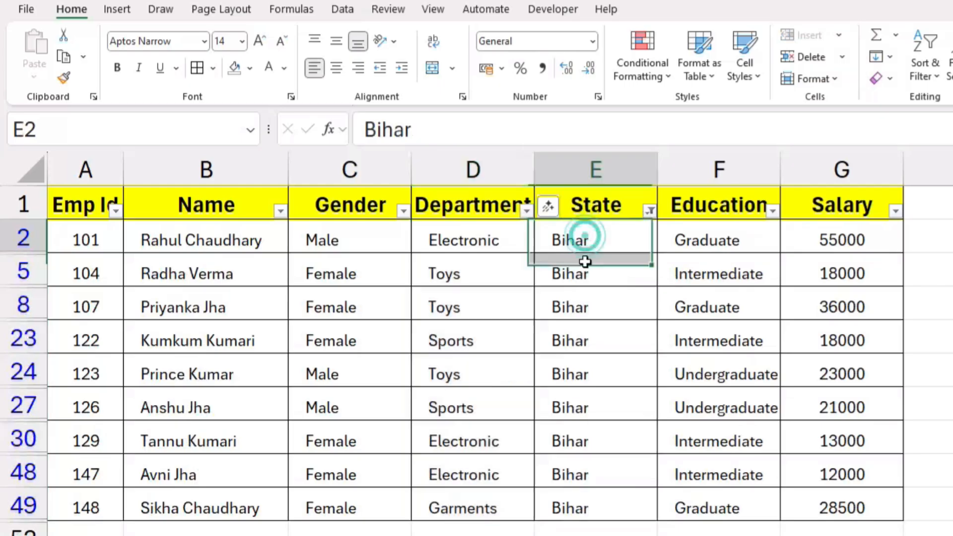
left_click_drag(584, 262, 570, 511)
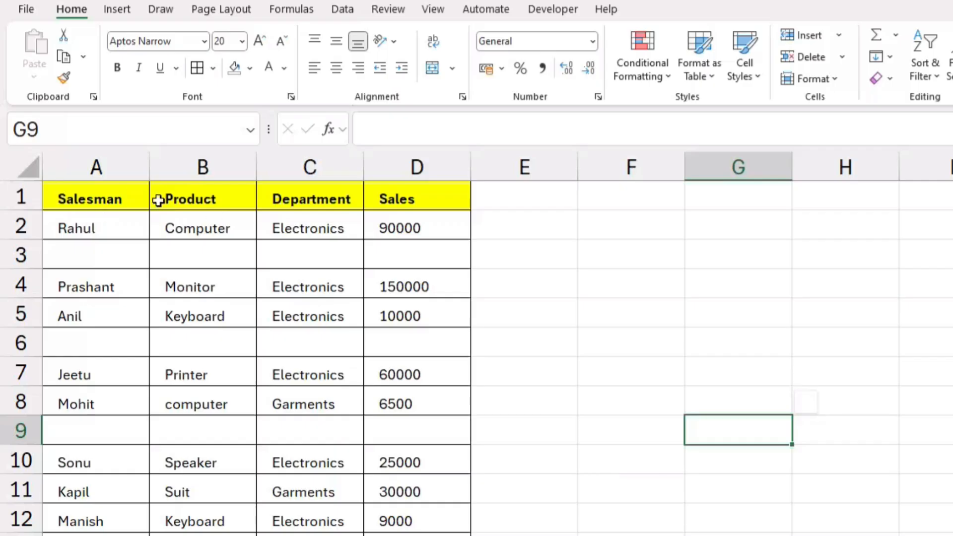
left_click_drag(70, 249, 429, 255)
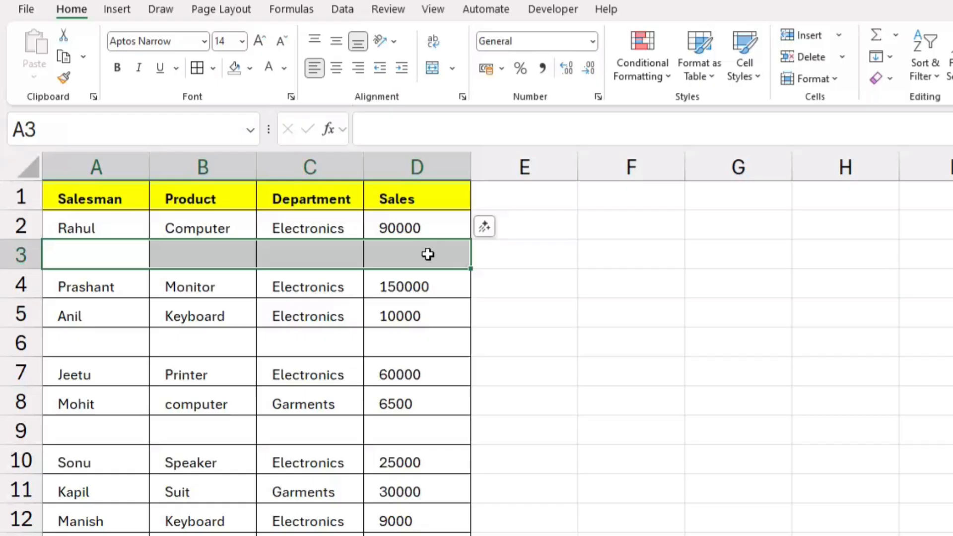
left_click_drag(62, 255, 399, 255)
left_click_drag(85, 342, 381, 339)
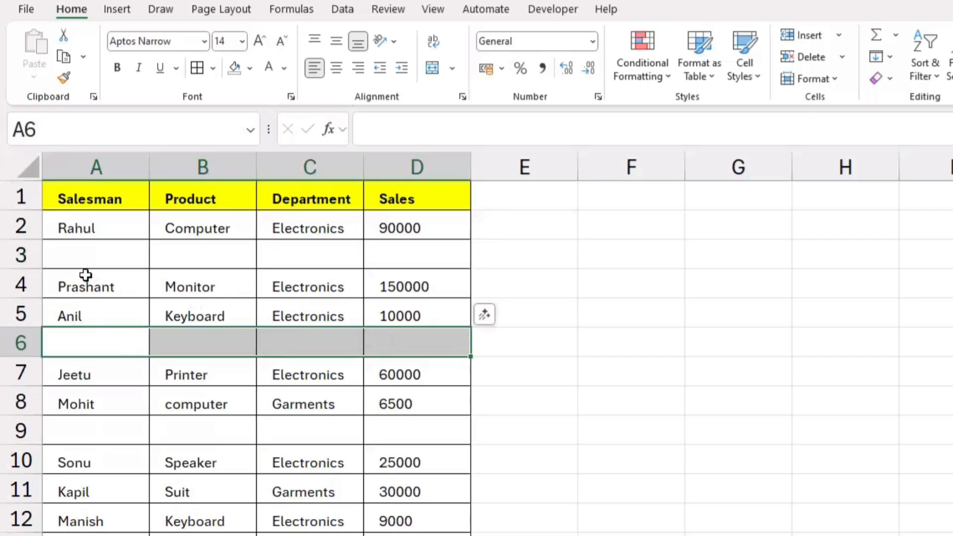
left_click_drag(79, 254, 412, 254)
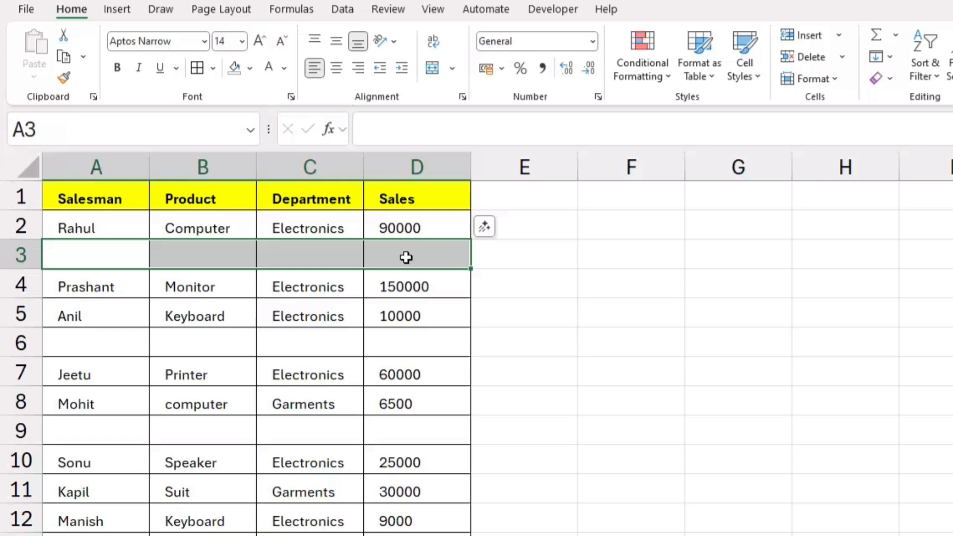
- Select the whole sales table including its headers and use Go To Special to select only its blank cells
left_click_drag(75, 197, 422, 535)
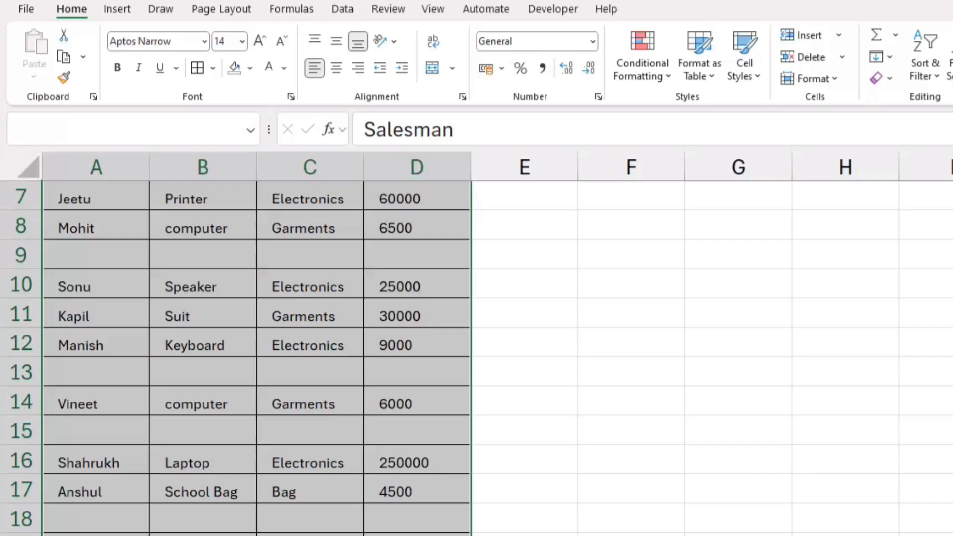
scroll(527, 395, "up", 2)
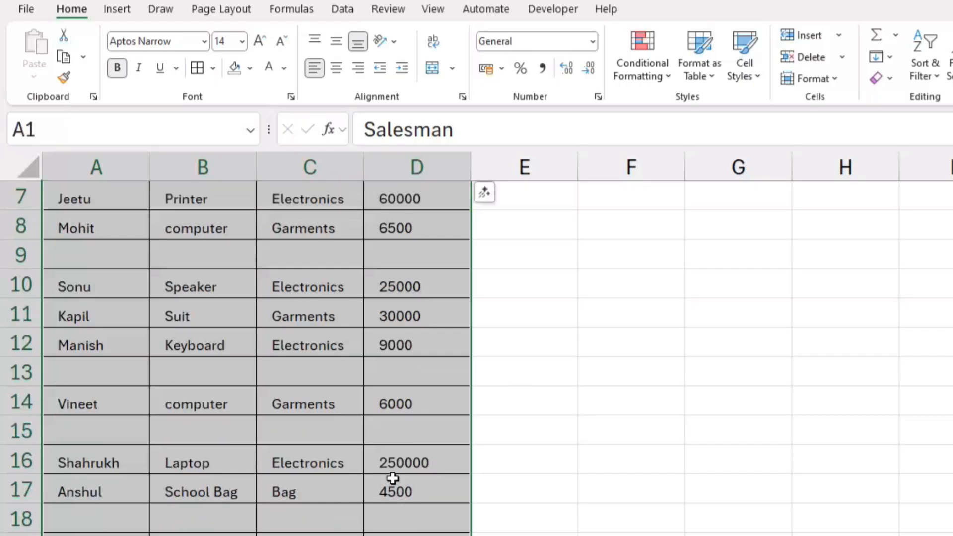
scroll(392, 477, "up", 2)
key("ctrl+g")
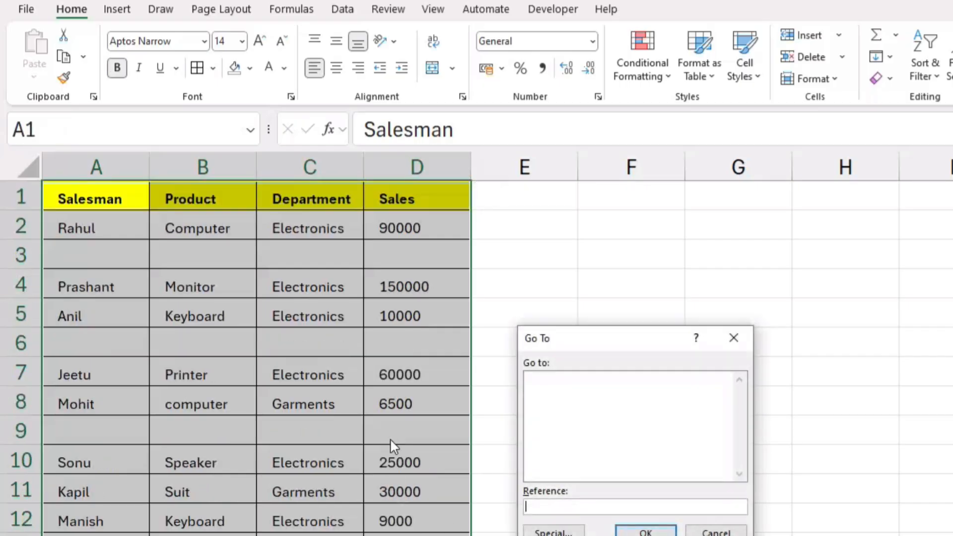
left_click_drag(622, 351, 600, 242)
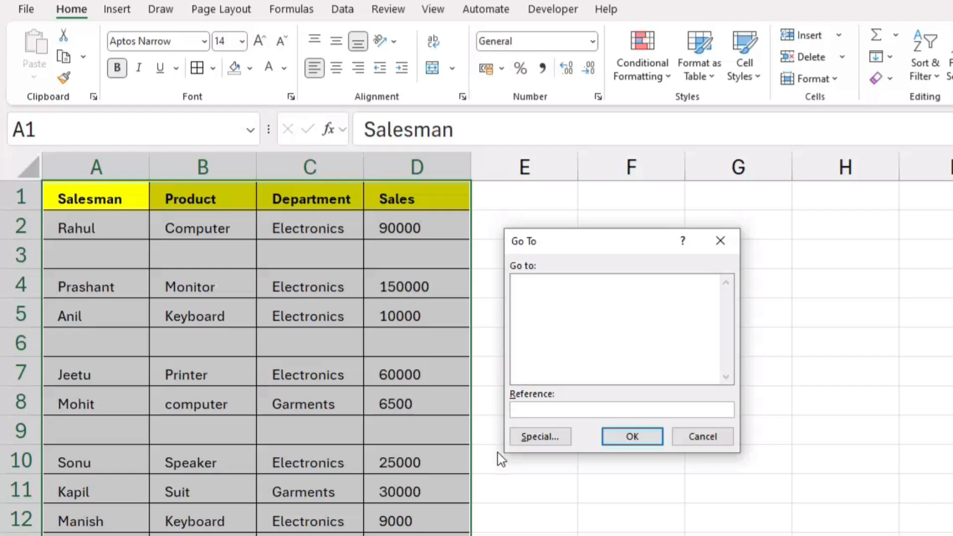
left_click(532, 438)
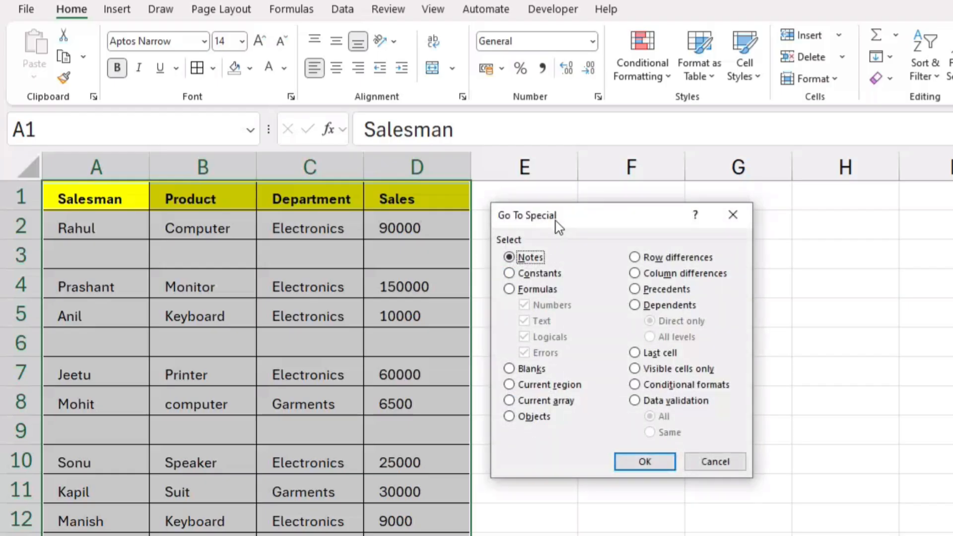
left_click(516, 368)
left_click(633, 460)
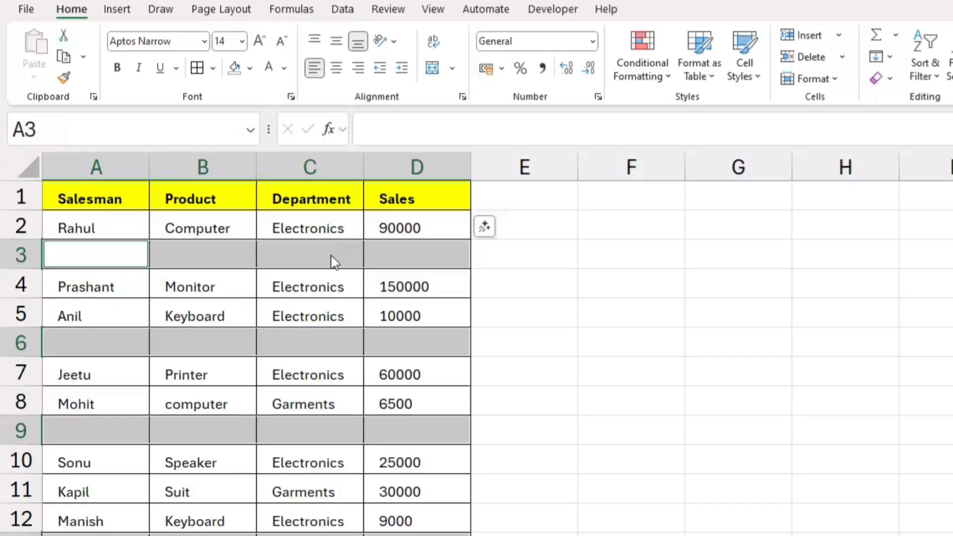
- Delete the entire rows containing the selected blank cells, and undo the deletion
key("ctrl+minus")
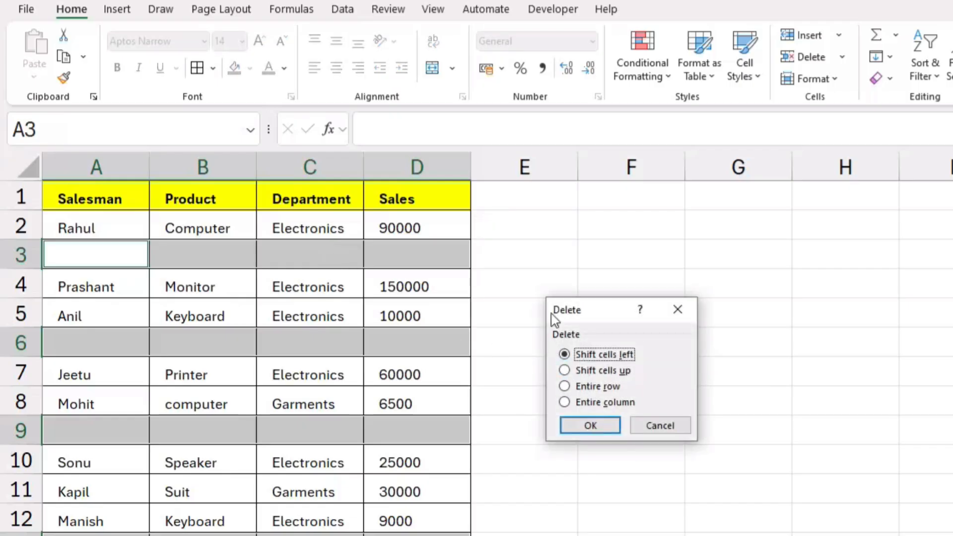
left_click(564, 387)
left_click(568, 431)
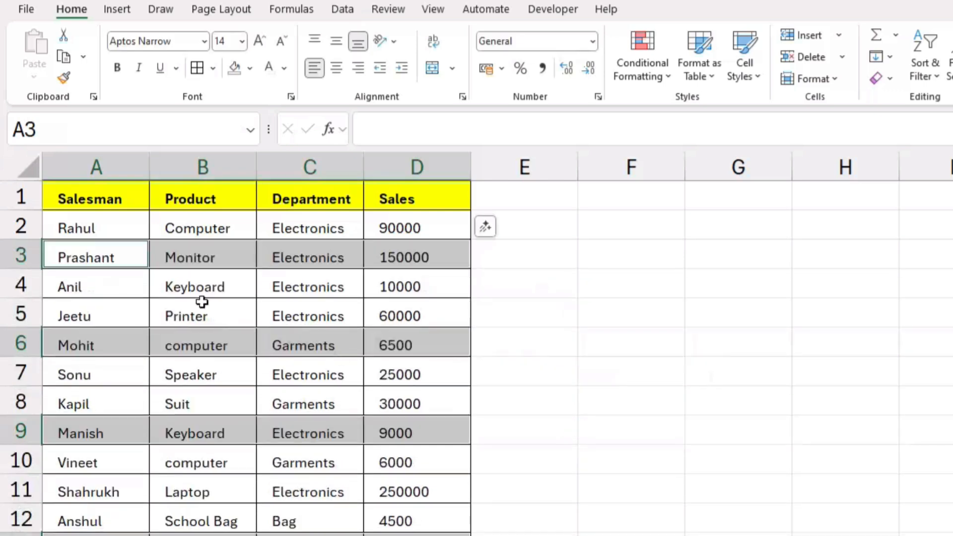
left_click(630, 489)
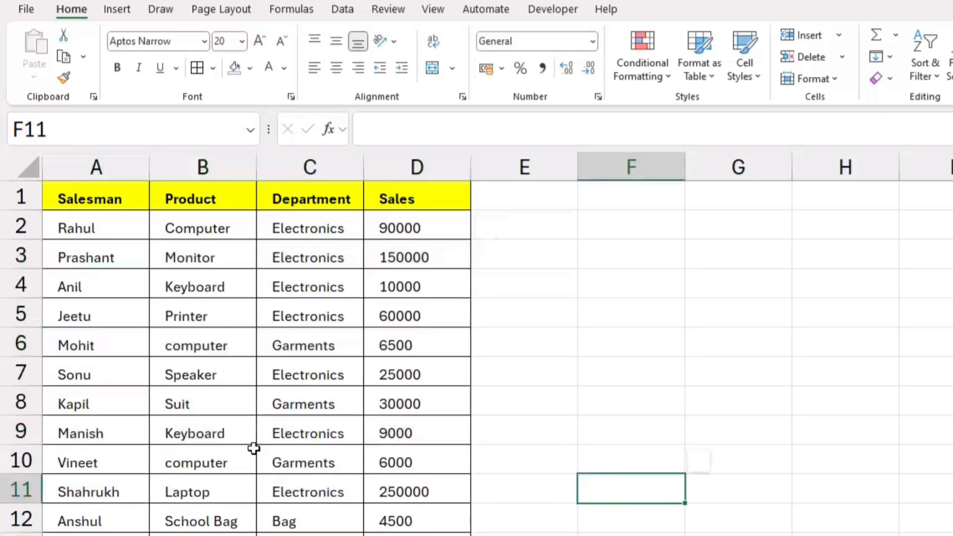
key("ctrl+z")
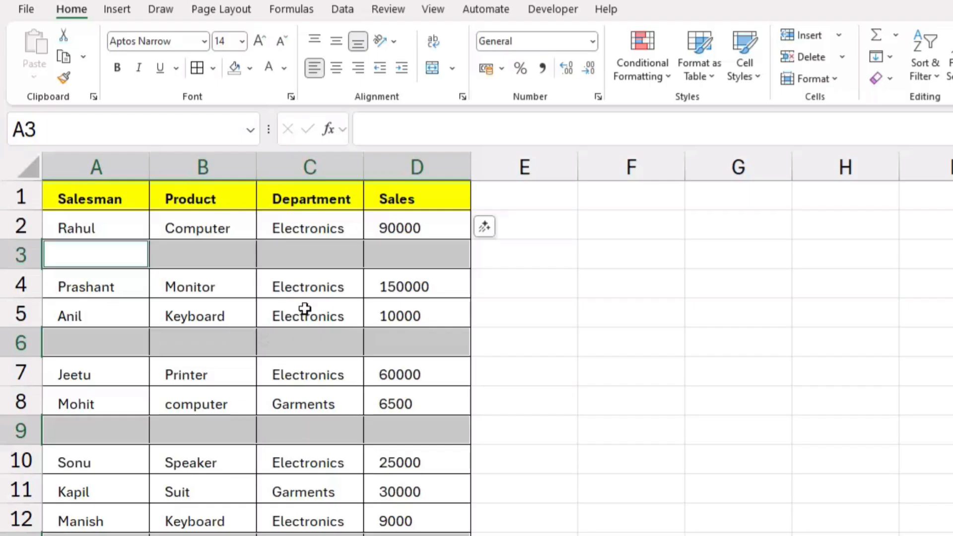
left_click(506, 353)
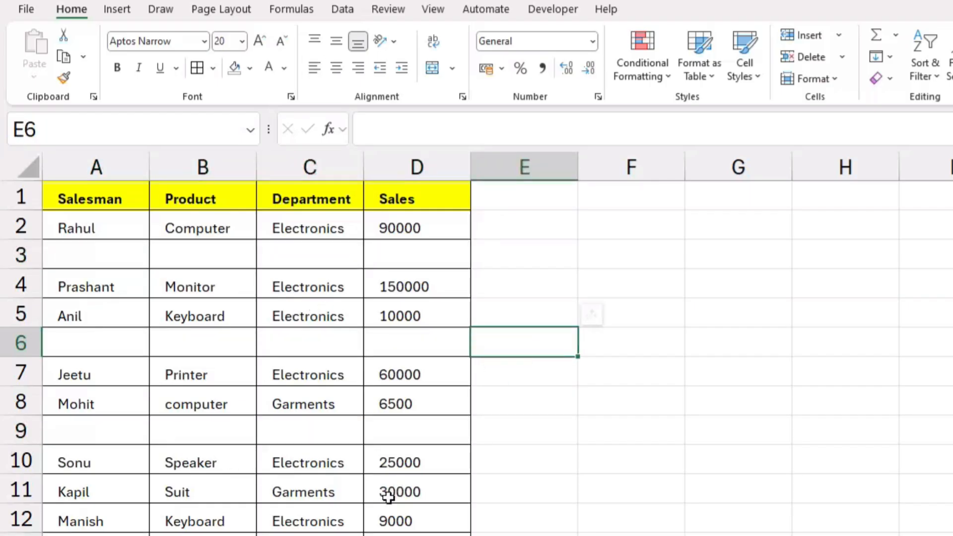
- Select the blank cells of the sales data again with the Blanks option of Go To Special
key("ctrl+g")
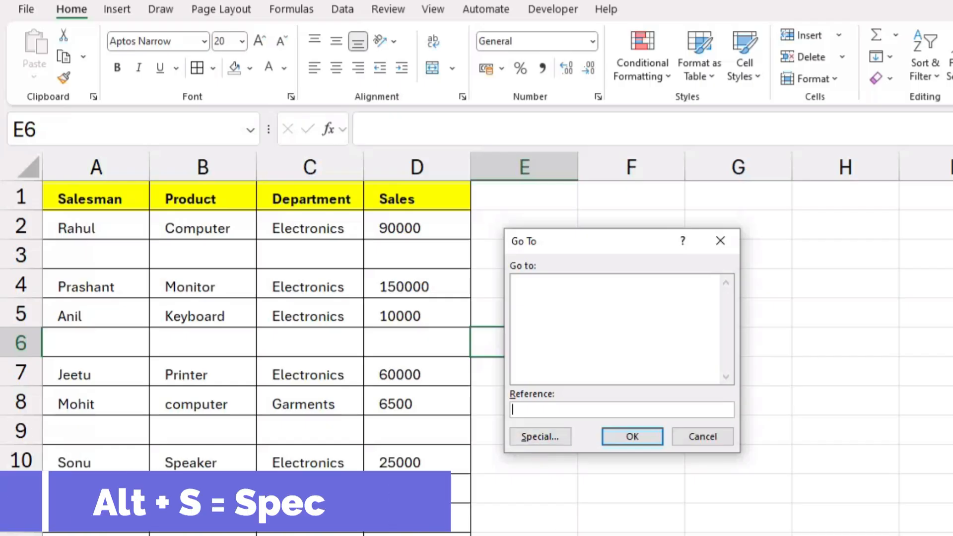
key("alt+s")
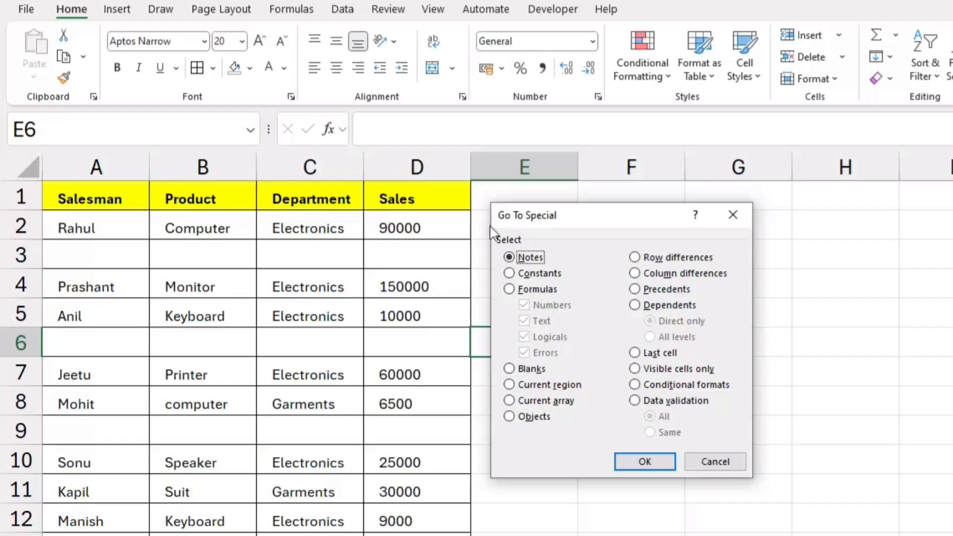
left_click(509, 368)
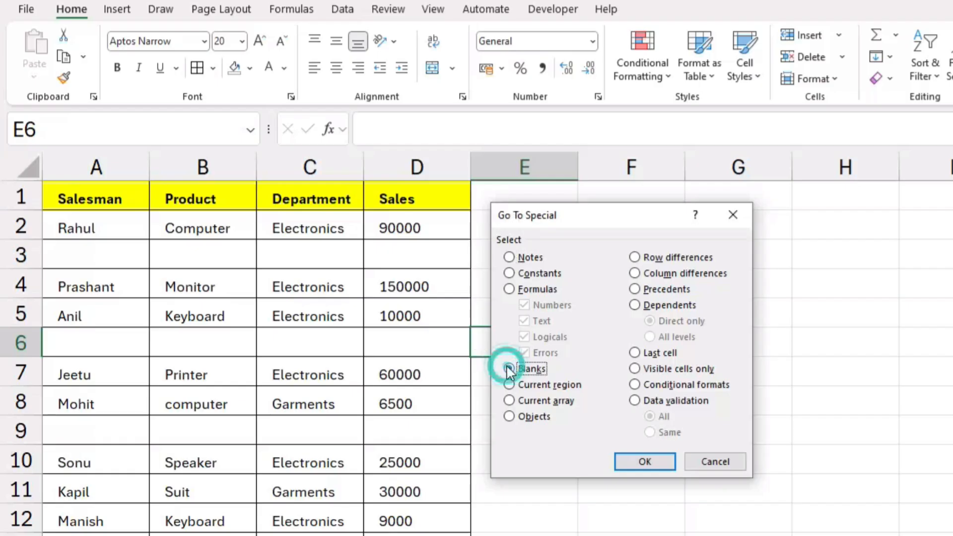
left_click(630, 460)
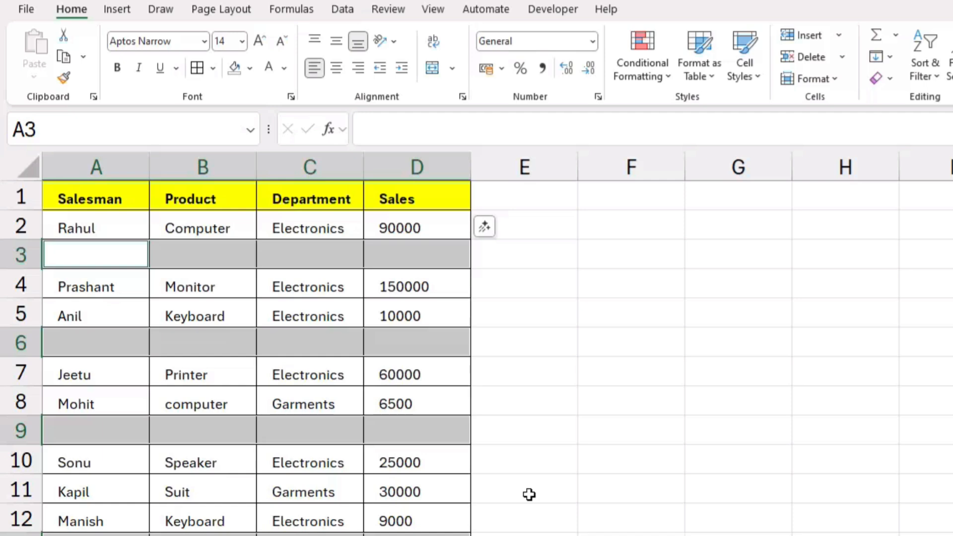
- Delete the entire rows of the selected blank cells from the sales table
key("ctrl+minus")
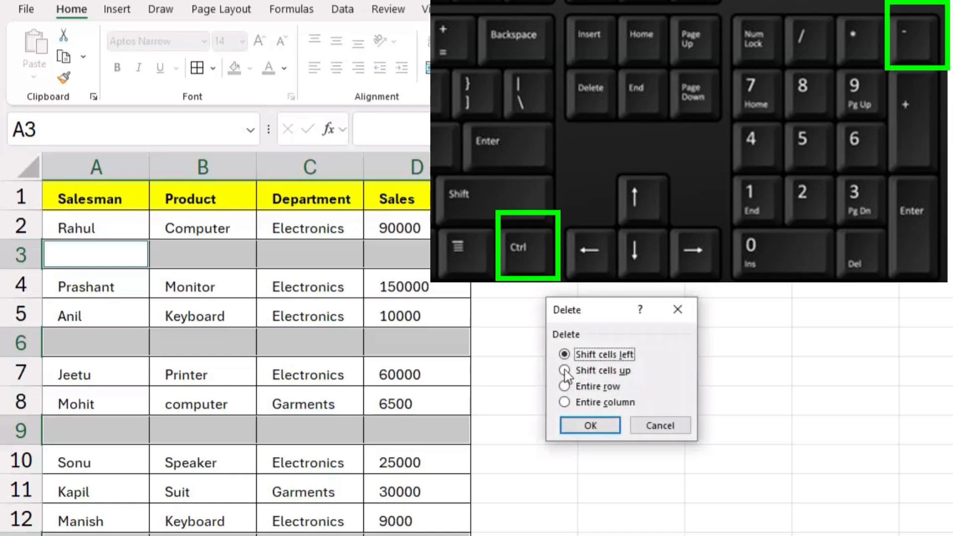
left_click(567, 313)
left_click_drag(567, 313, 533, 300)
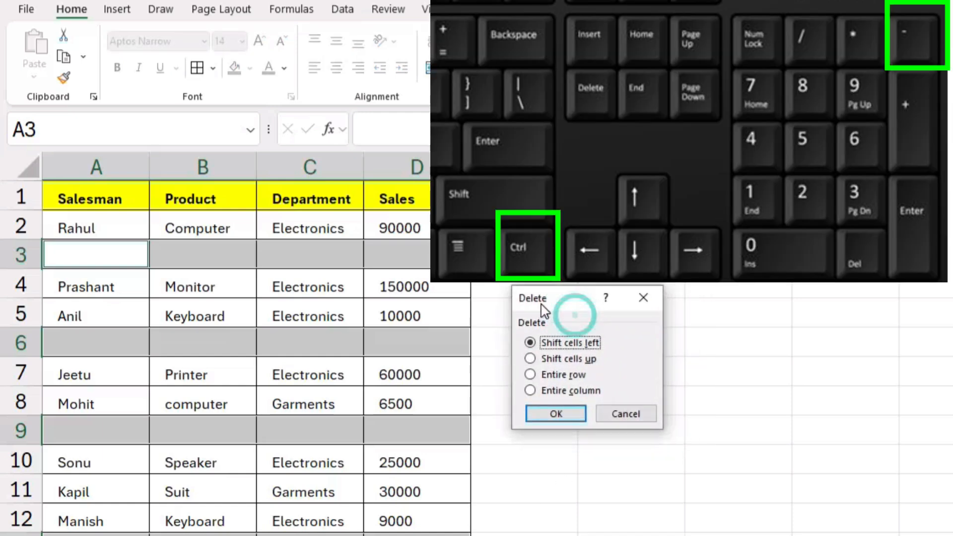
left_click(543, 377)
left_click(546, 416)
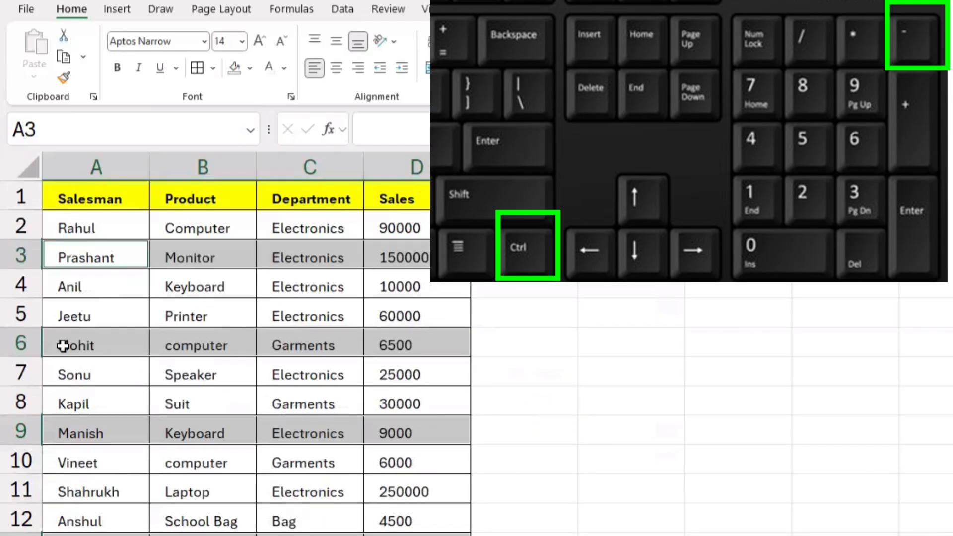
left_click(505, 383)
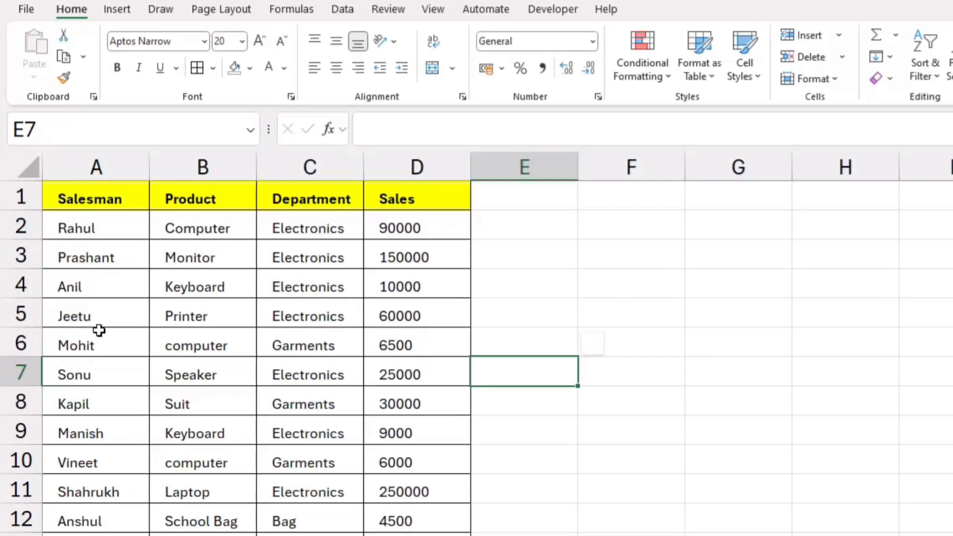
left_click_drag(66, 290, 359, 280)
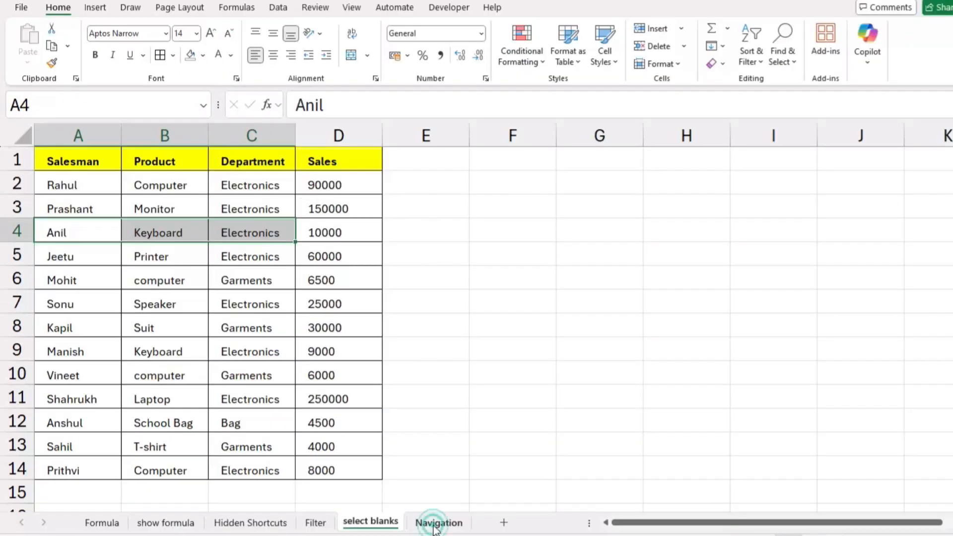
- Switch to the Navigation worksheet containing the employee table
left_click(435, 519)
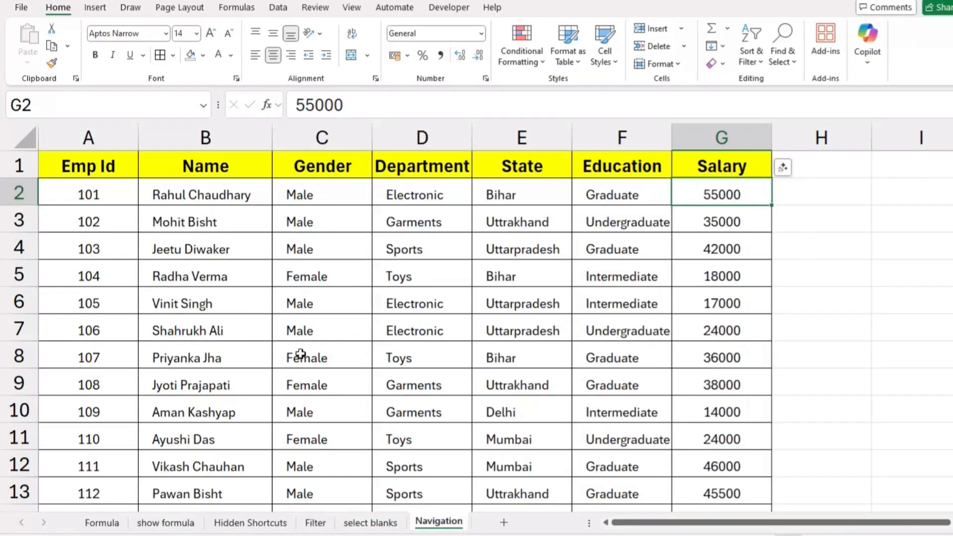
scroll(297, 355, "down", 3)
scroll(301, 354, "down", 5)
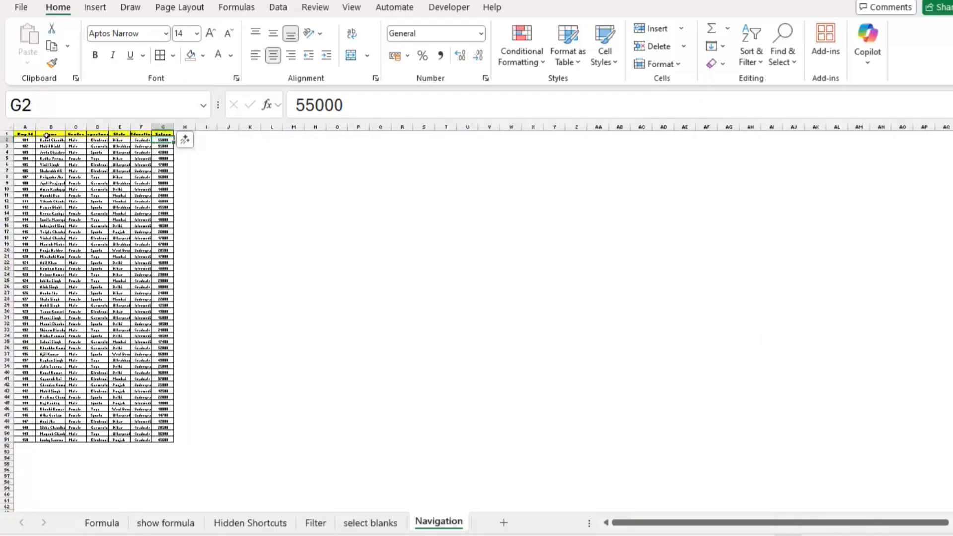
scroll(55, 257, "up", 10)
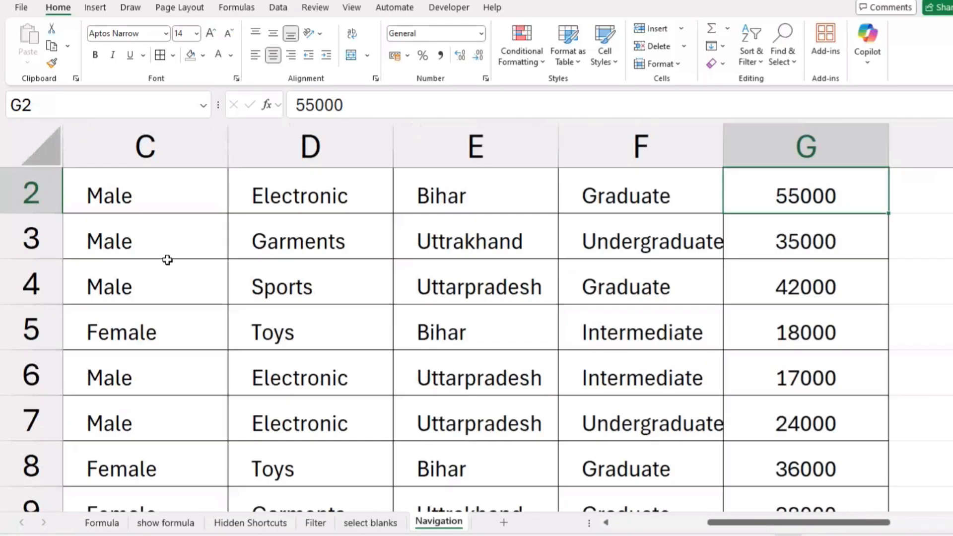
scroll(238, 274, "down", 4)
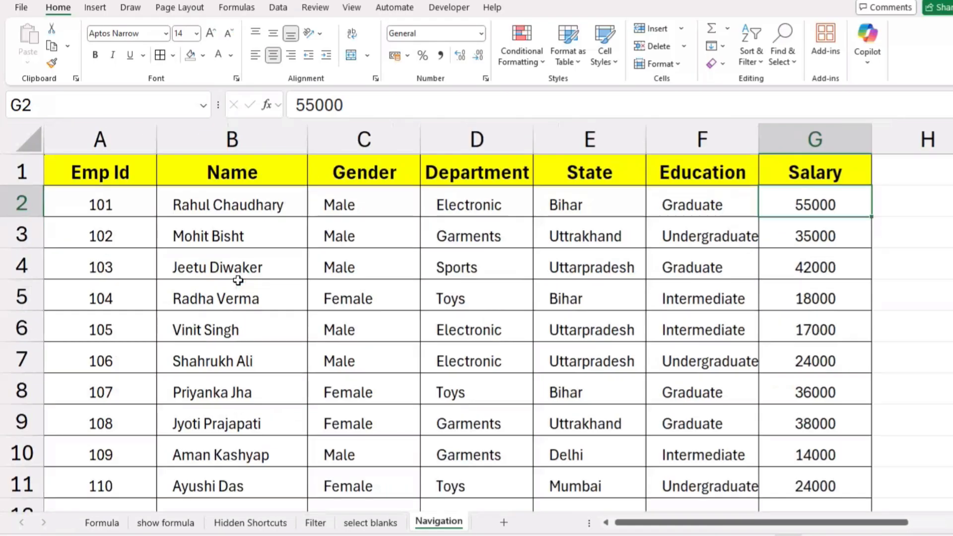
scroll(238, 279, "down", 1)
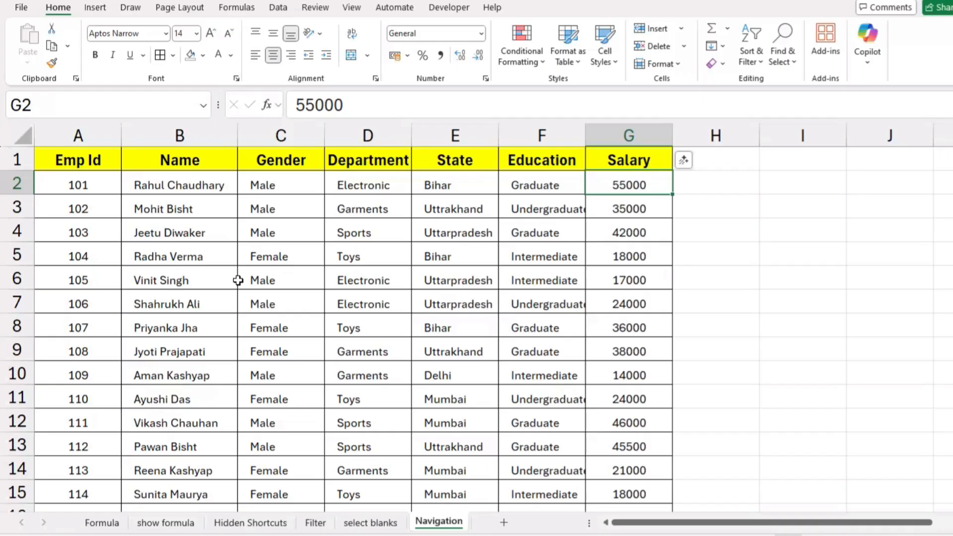
- Select the entire column A and preview a dark fill colour on it without applying it
left_click_drag(71, 164, 78, 351)
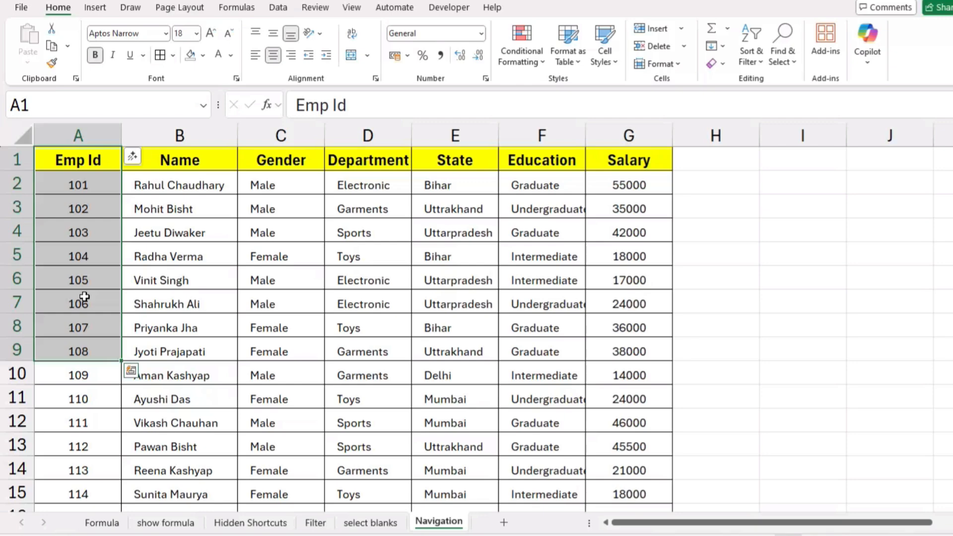
scroll(118, 304, "down", 8)
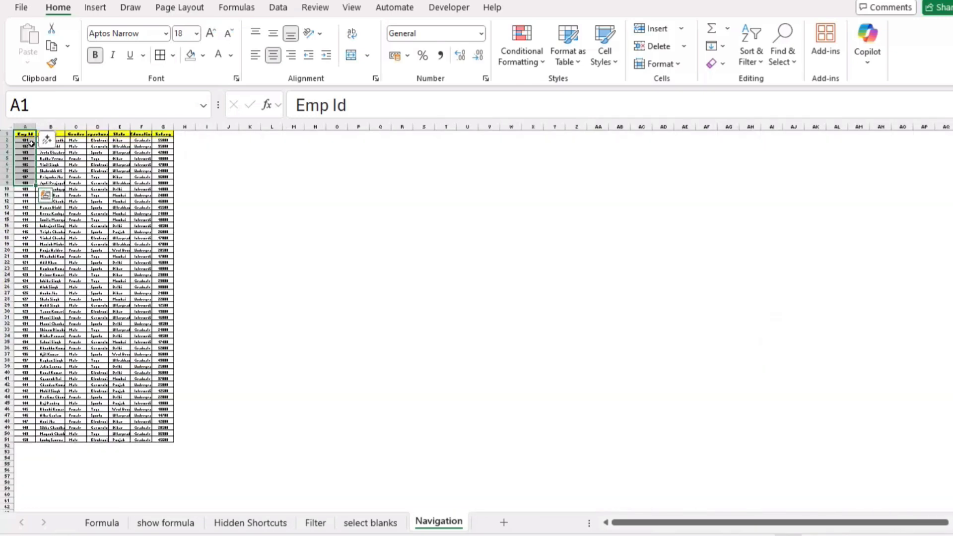
left_click(23, 122)
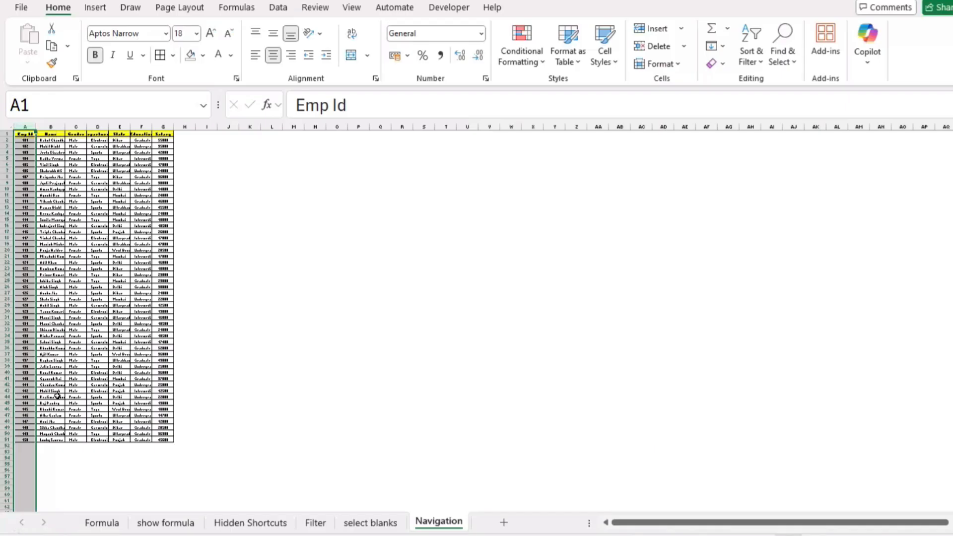
left_click(203, 56)
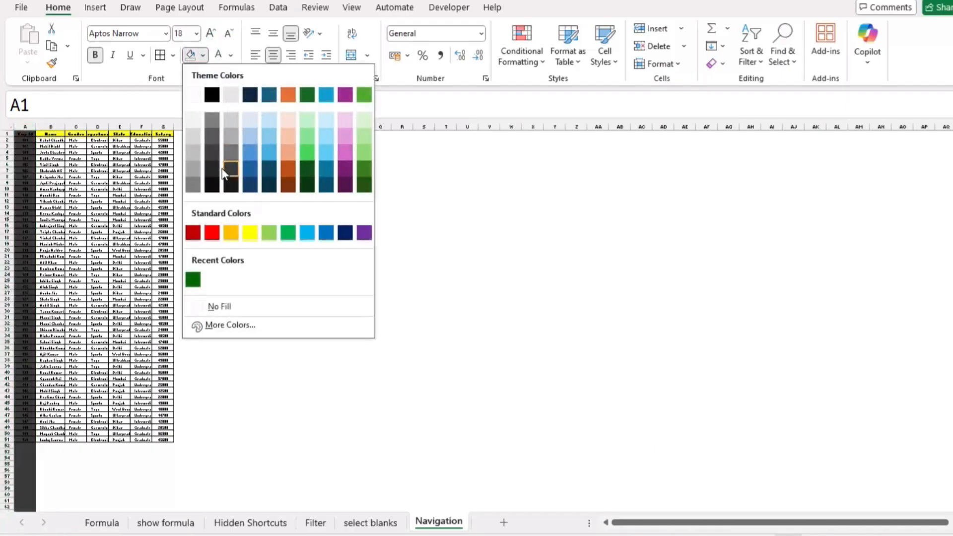
key("Escape")
left_click(76, 232)
scroll(53, 283, "up", 5, "ctrl")
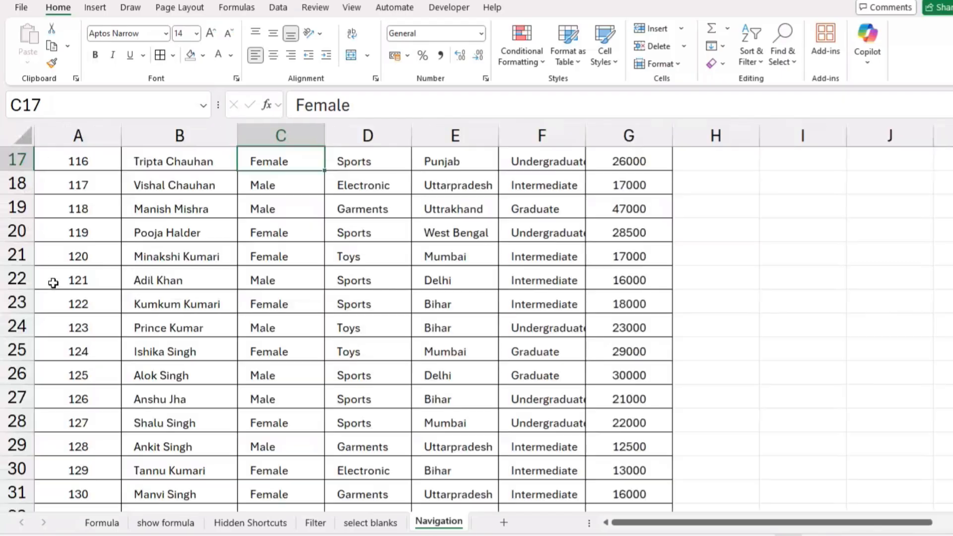
- Select the Emp Id column's data from header cell A1 down to the last entry in A51
scroll(74, 281, "up", 5)
left_click(79, 159)
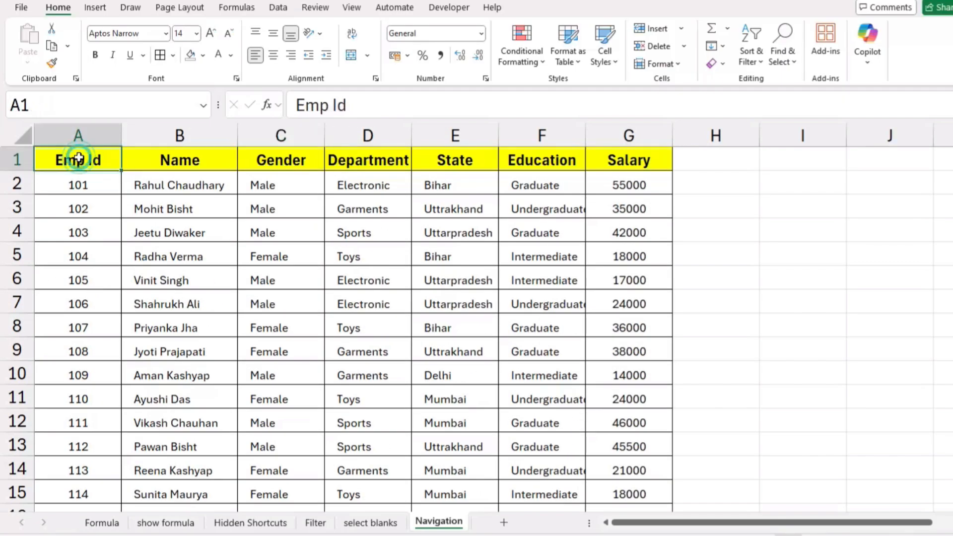
left_click_drag(79, 159, 88, 464)
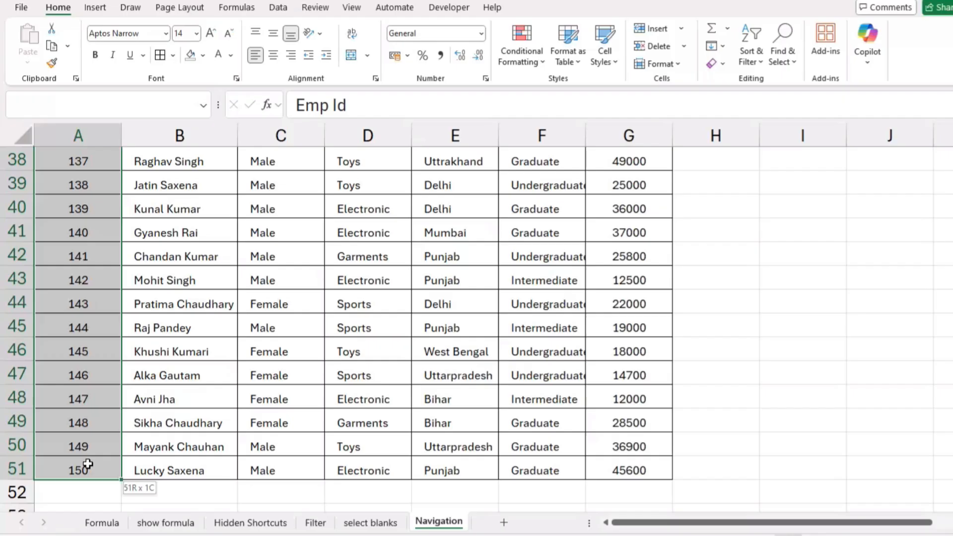
left_click_drag(88, 464, 88, 460)
scroll(94, 426, "up", 2)
scroll(90, 397, "down", 10, "ctrl")
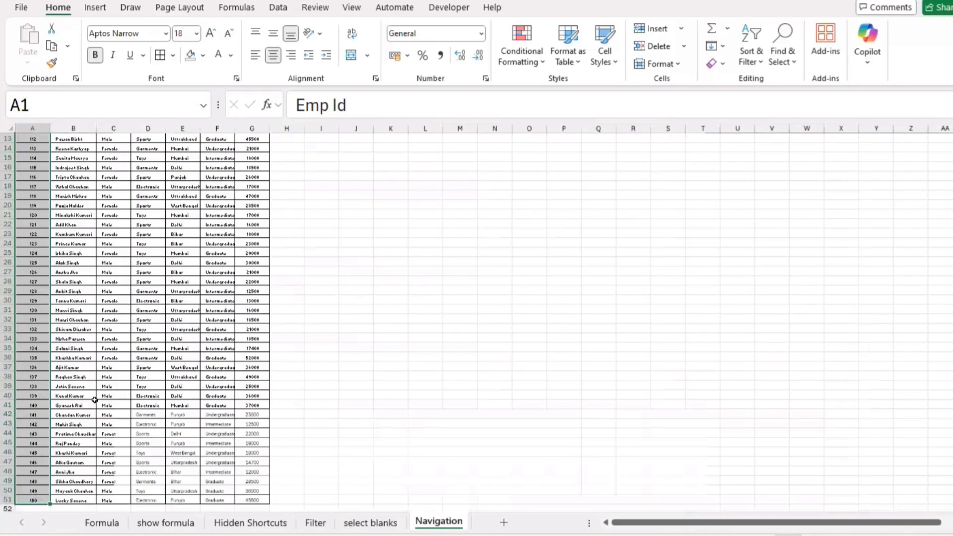
scroll(82, 393, "up", 1, "ctrl")
scroll(82, 392, "down", 1, "ctrl")
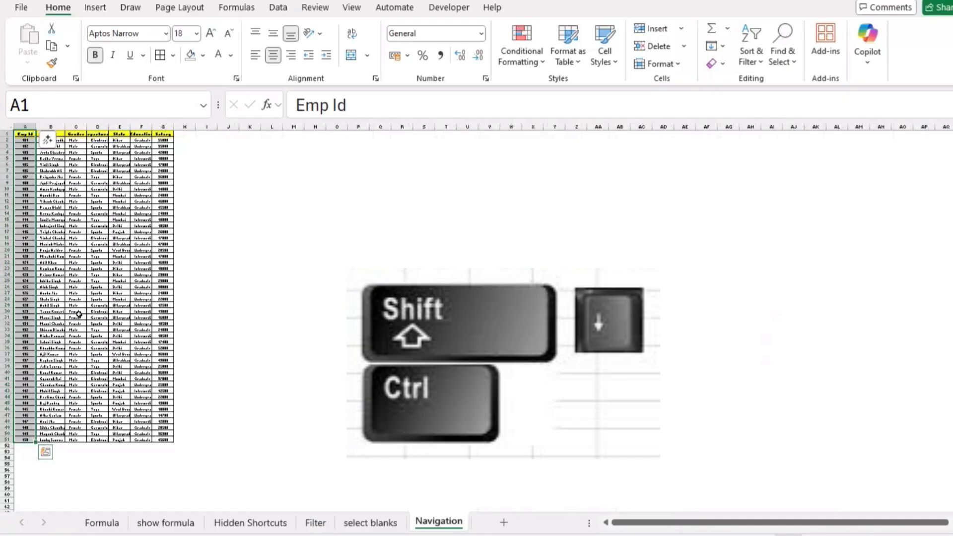
- Return to header cell A1 and extend the selection down through the employee IDs to cover A1:A51
left_click(80, 183)
left_click(25, 134)
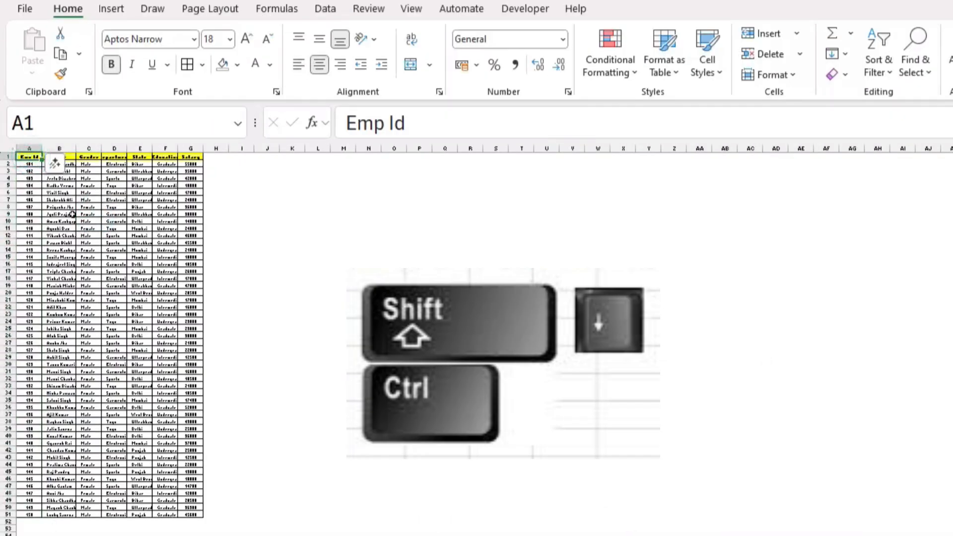
scroll(73, 214, "up", 2, "ctrl")
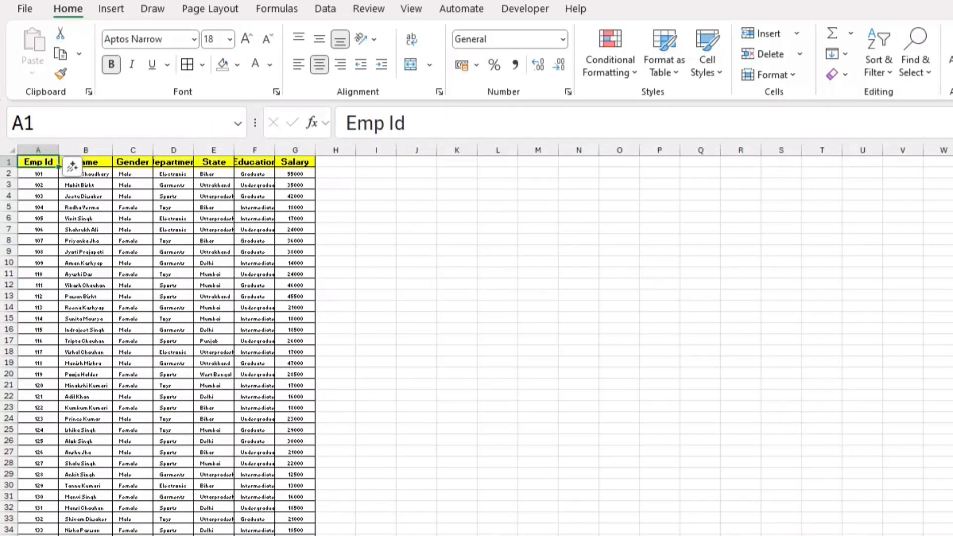
scroll(70, 163, "down", 1, "ctrl")
scroll(23, 185, "down", 1, "ctrl")
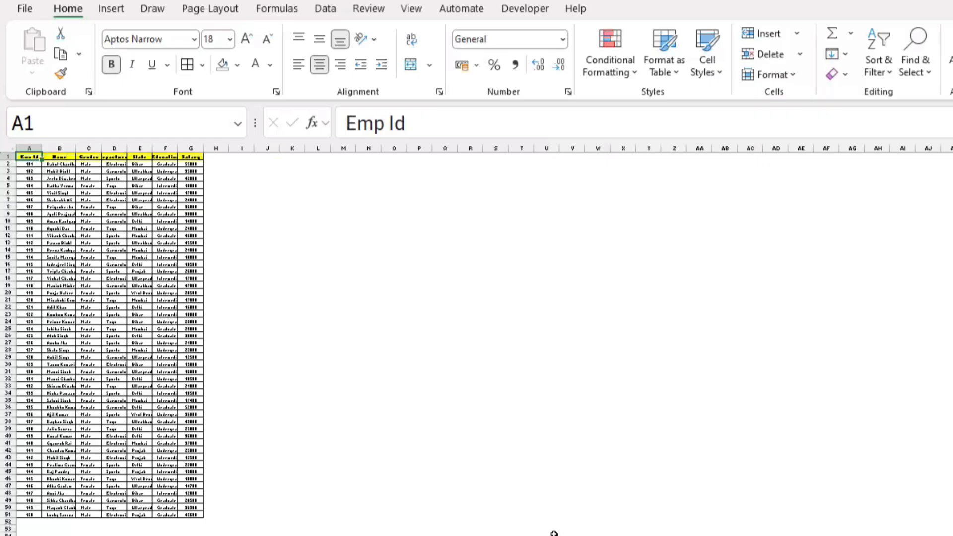
key("ctrl+shift+Down")
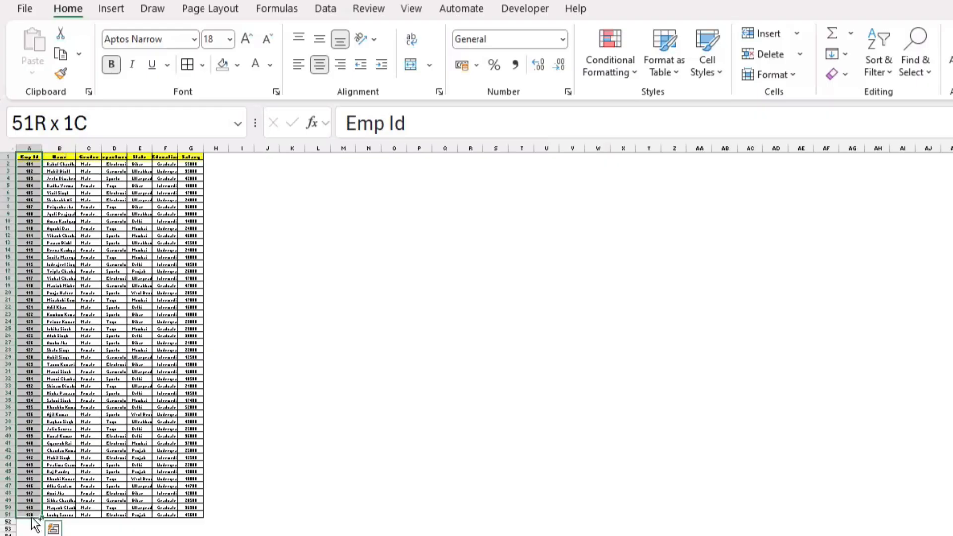
- Select the table's header row from Emp Id in A1 across to Salary in G1
left_click(25, 157)
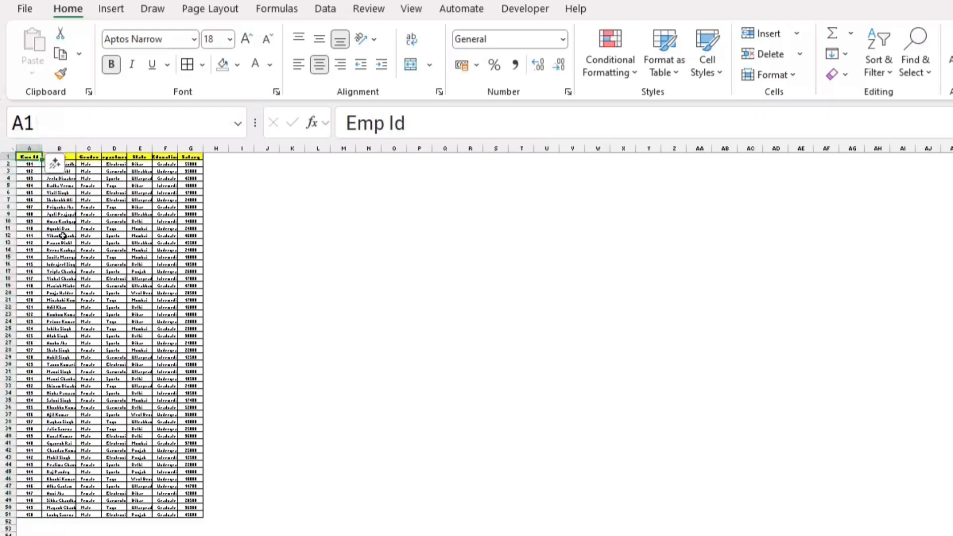
scroll(291, 431, "up", 5)
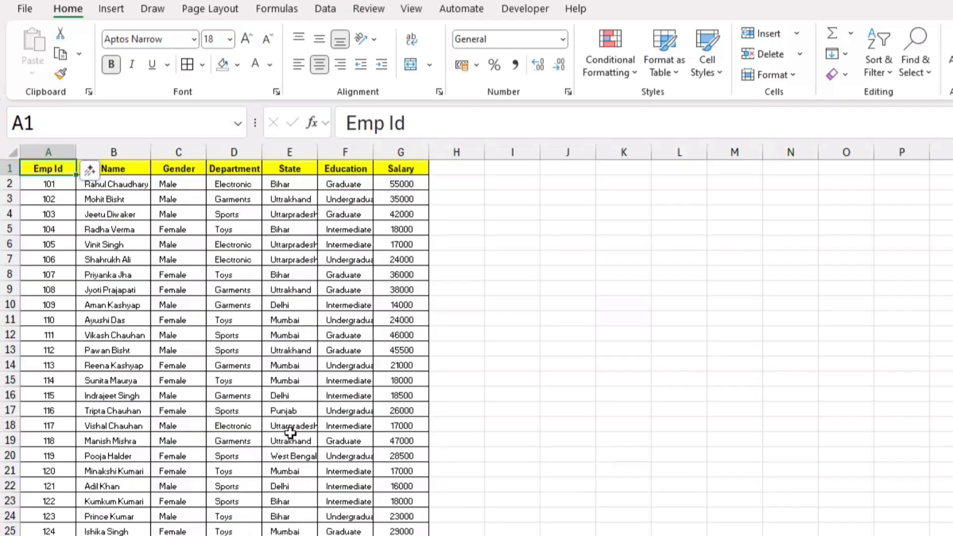
key("ctrl+shift+Right")
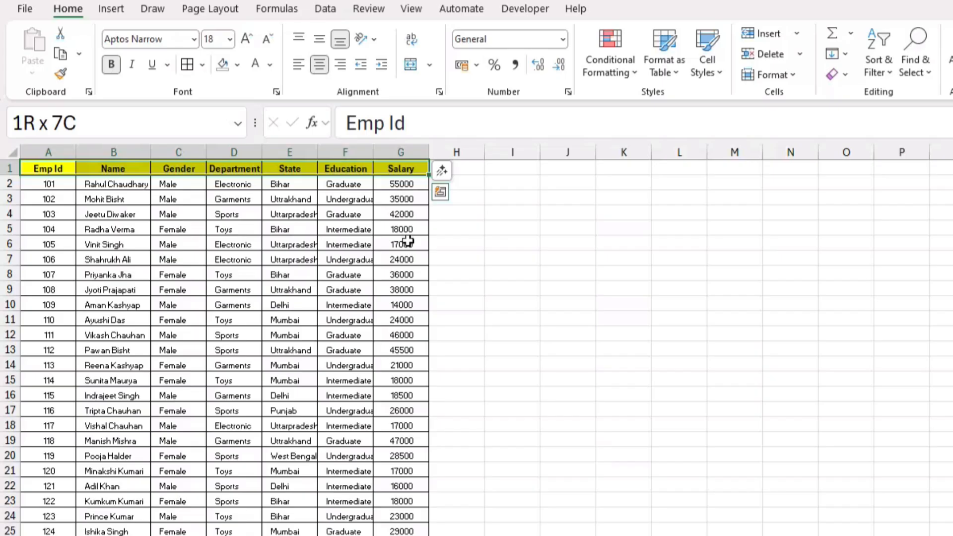
scroll(132, 234, "down", 6)
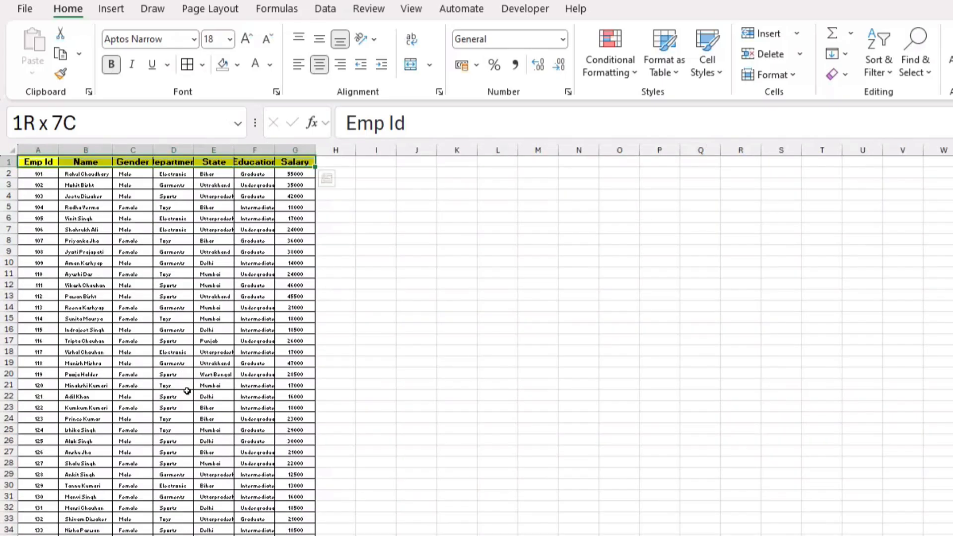
scroll(150, 406, "up", 6)
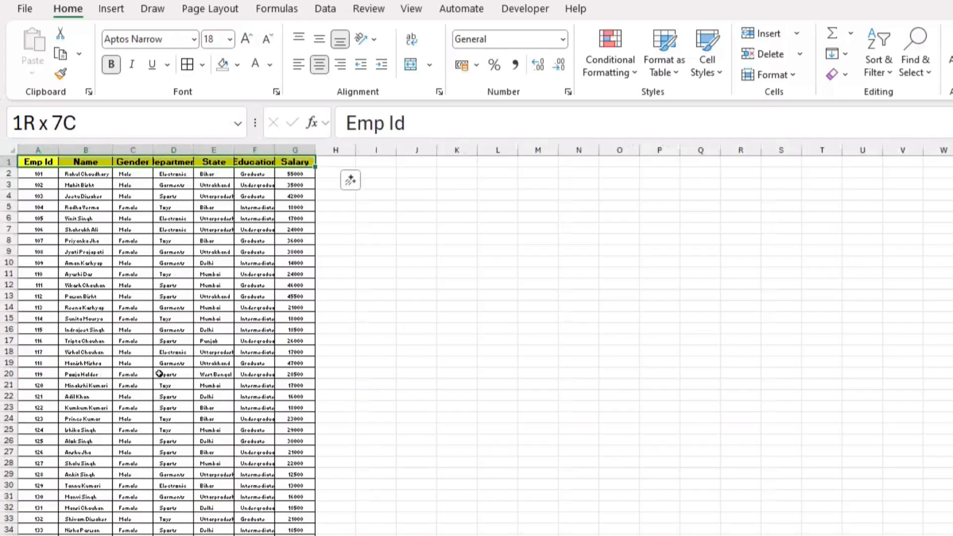
- Select the entire employee table starting from cell C19 inside it, and return to that single cell
left_click(132, 363)
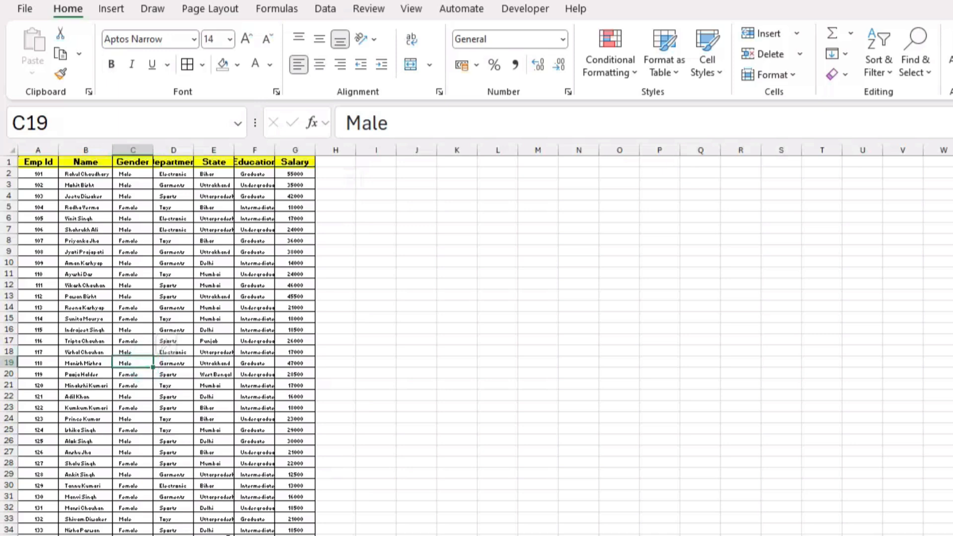
key("ctrl+a")
scroll(223, 504, "down", 3)
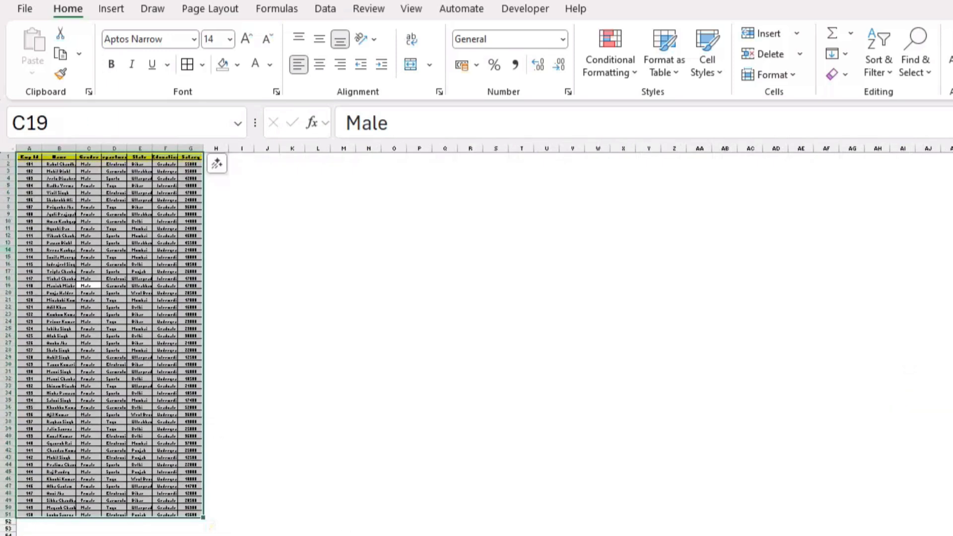
left_click(85, 287)
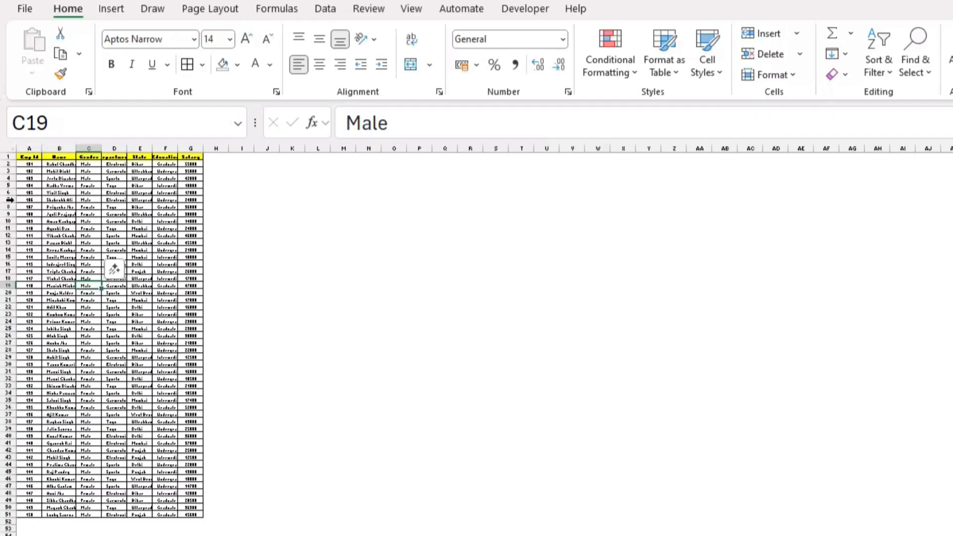
- Starting from cell A1, extend the selection down to row 51 and across to column G to cover A1:G51
left_click(25, 157)
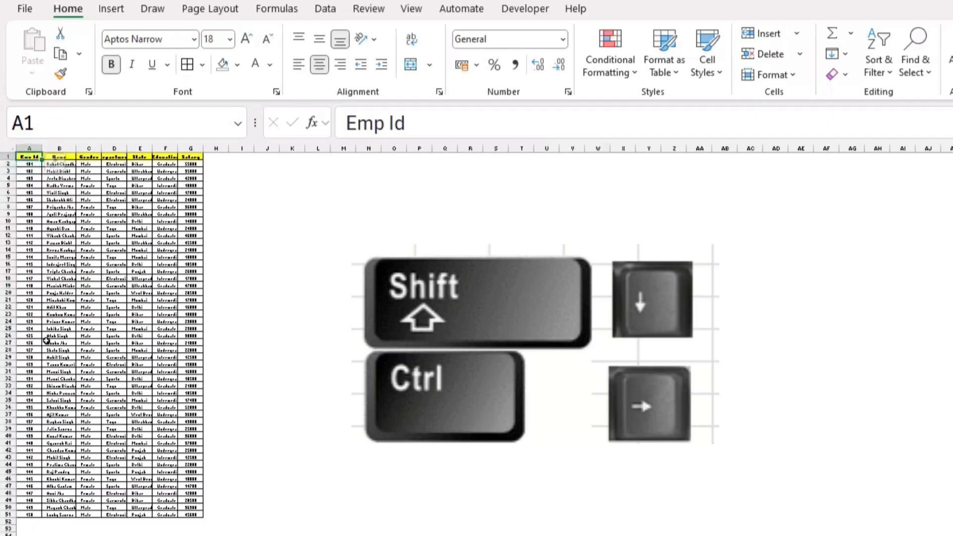
key("ctrl+shift+Down")
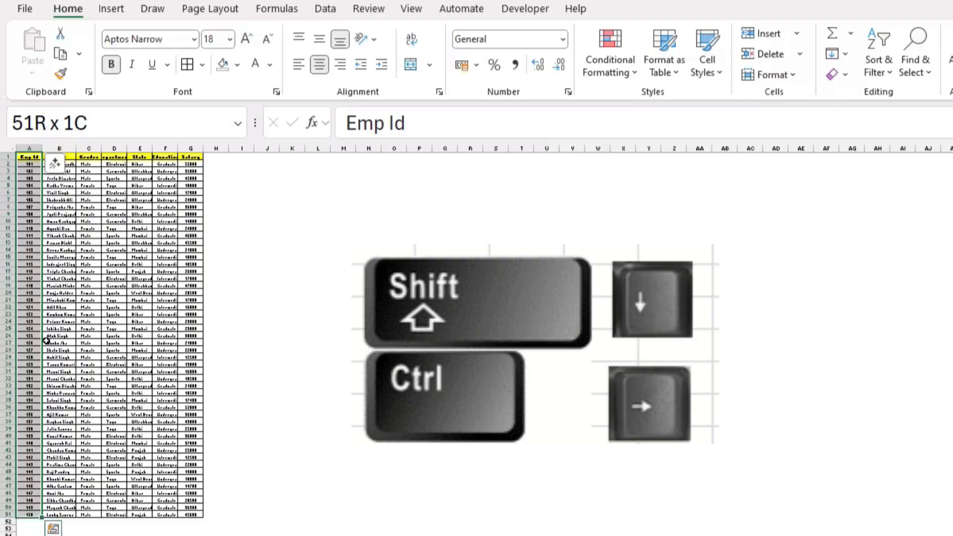
key("ctrl+shift+Right")
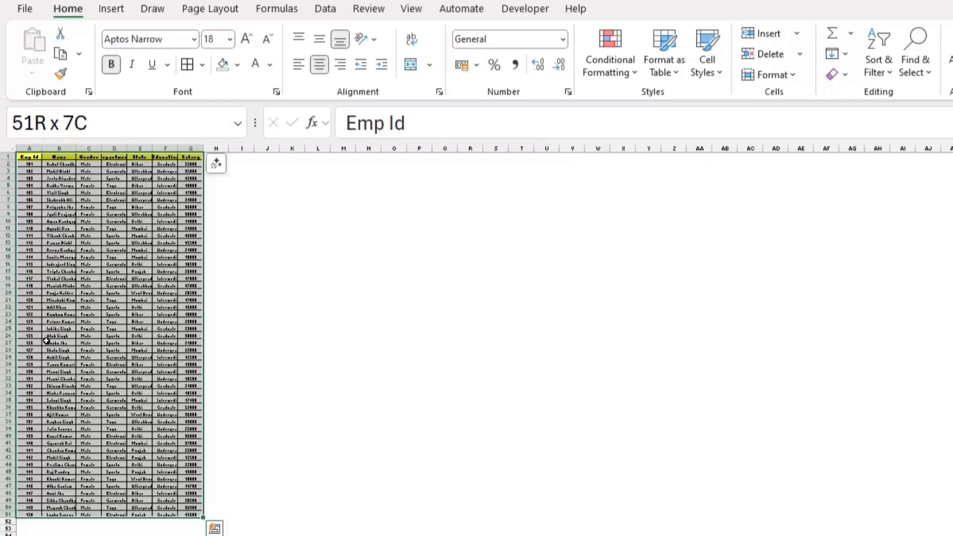
scroll(57, 357, "up", 5)
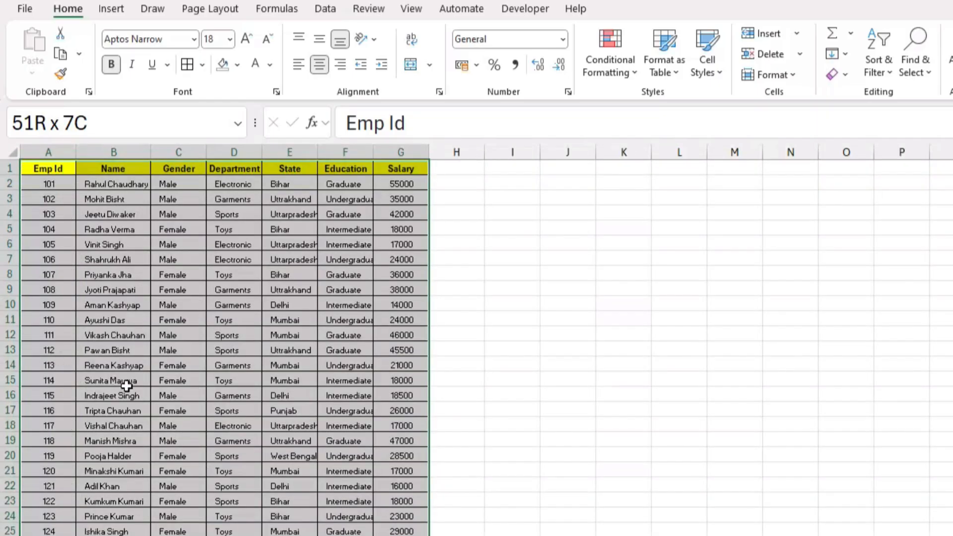
scroll(171, 403, "up", 1)
left_click_drag(234, 444, 242, 445)
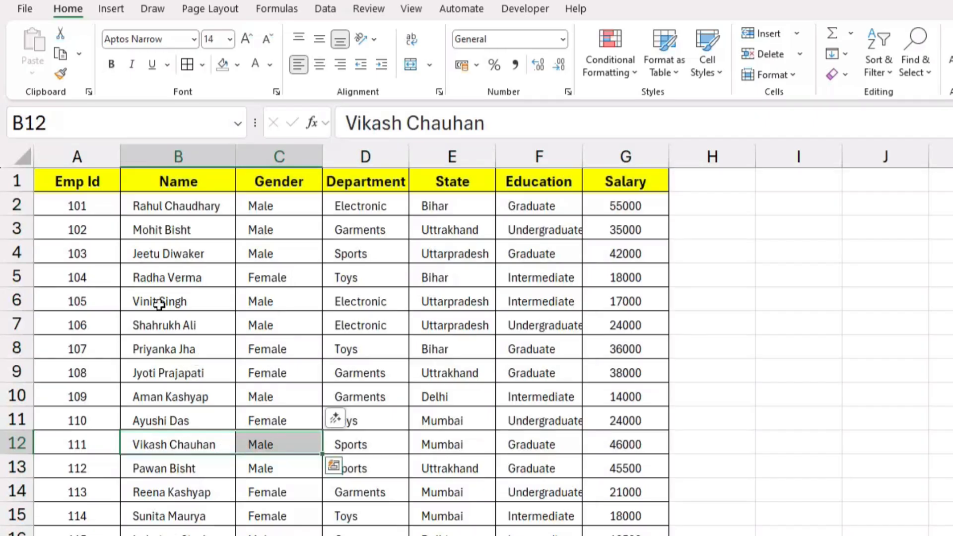
- Select the block A1:D13 and then the block A1:G5, each time extending the selection from cell A1
left_click(72, 181)
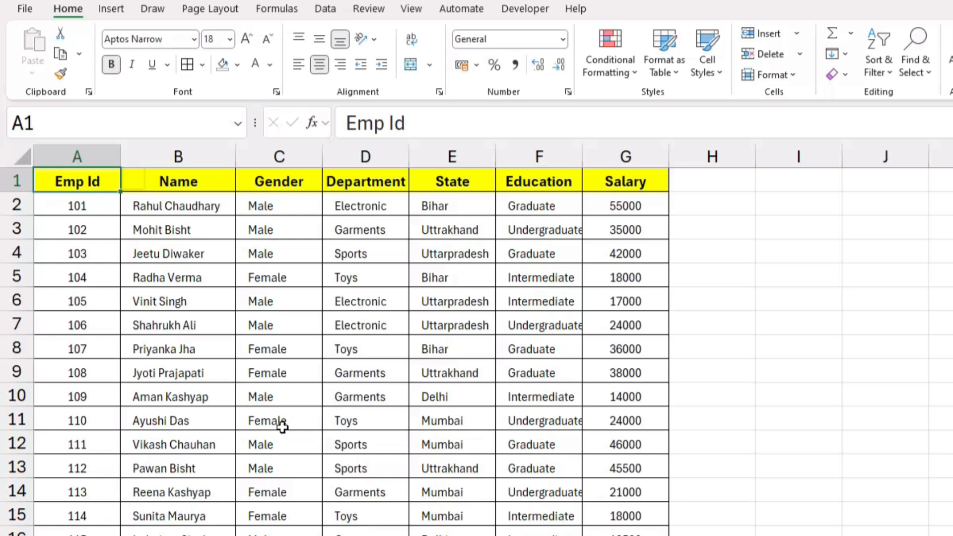
left_click(363, 470, "shift")
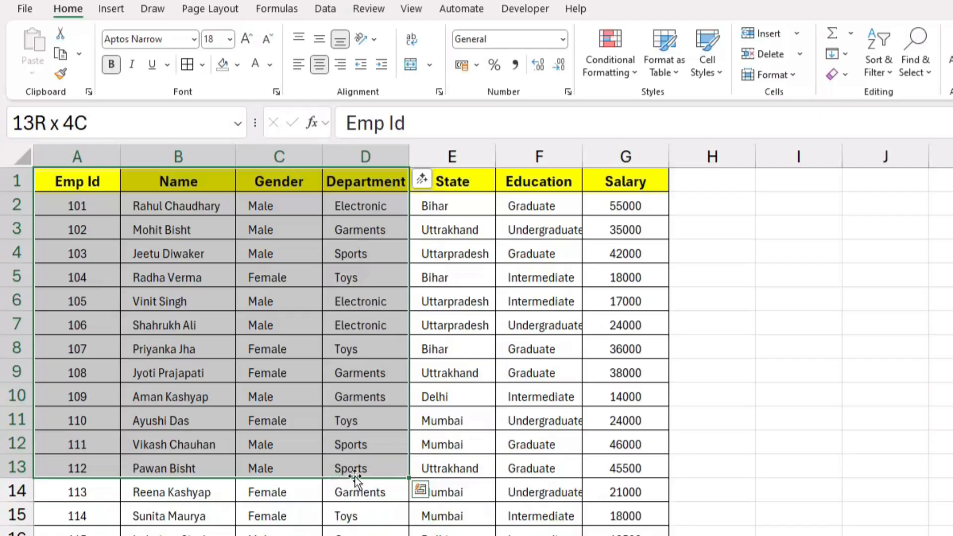
left_click(60, 182)
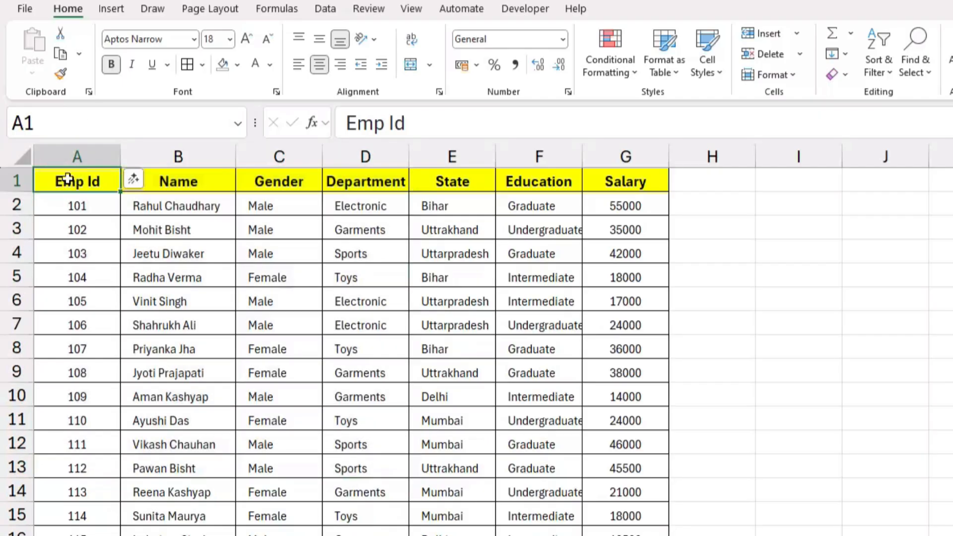
left_click(652, 276, "shift")
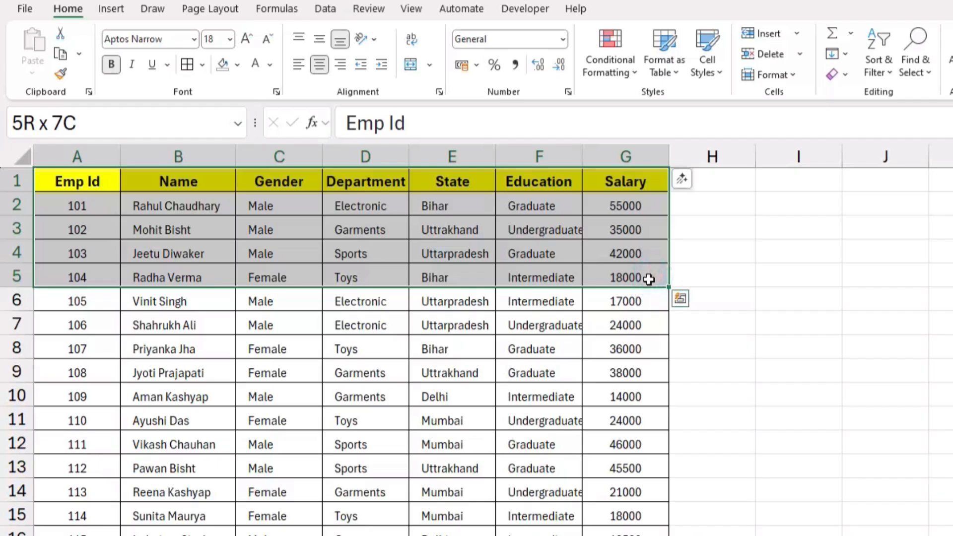
left_click(278, 418)
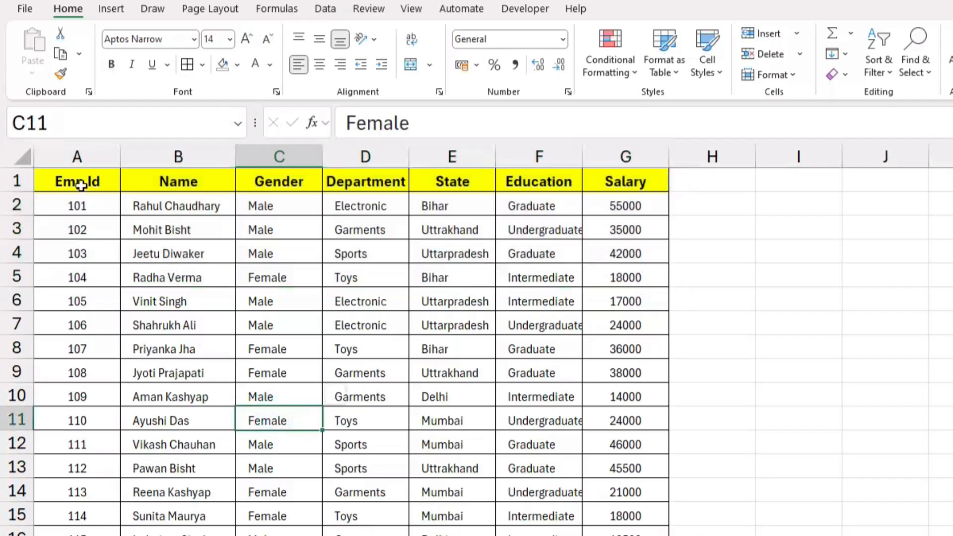
- Select the block A1:G6 by extending the selection from cell A1, and clear it by selecting cell D10
left_click(75, 183)
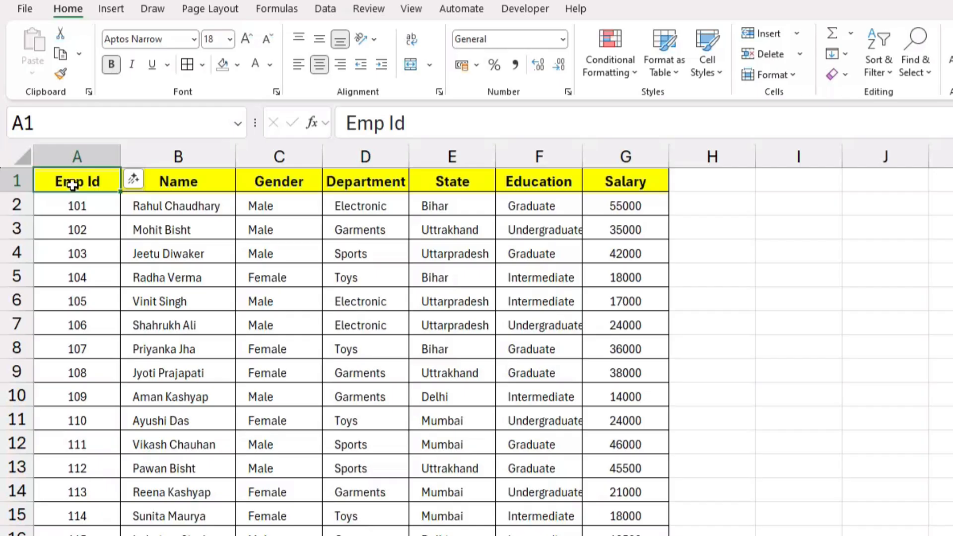
left_click(635, 301, "shift")
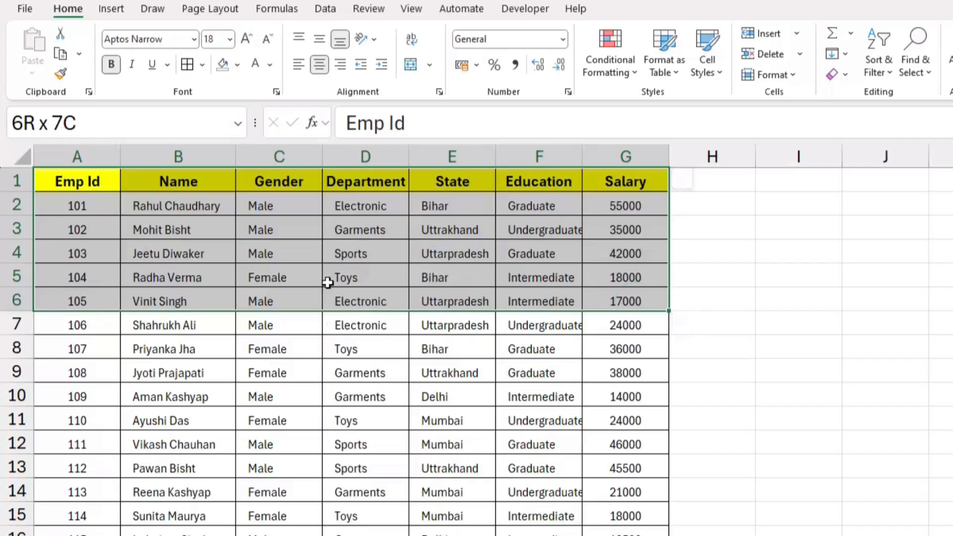
left_click(366, 396)
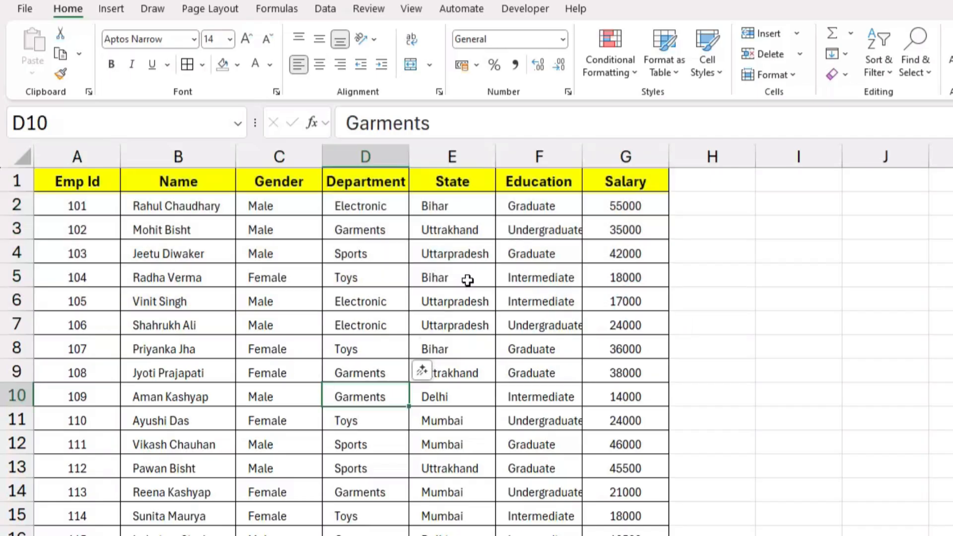
- Select only the filled Emp Id cells A1:A51 in the employee table
scroll(468, 279, "down", 5)
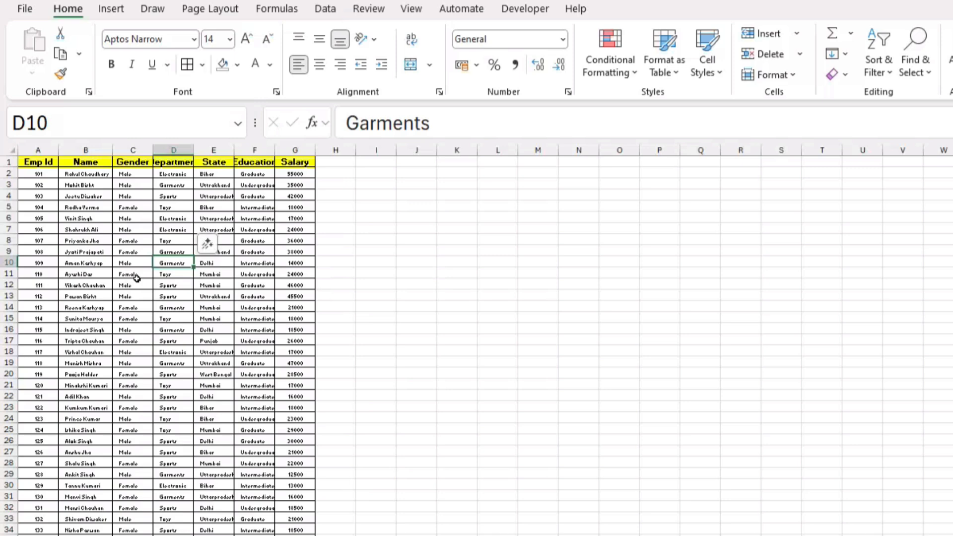
scroll(134, 276, "down", 5)
scroll(132, 276, "up", 5)
scroll(124, 272, "down", 2)
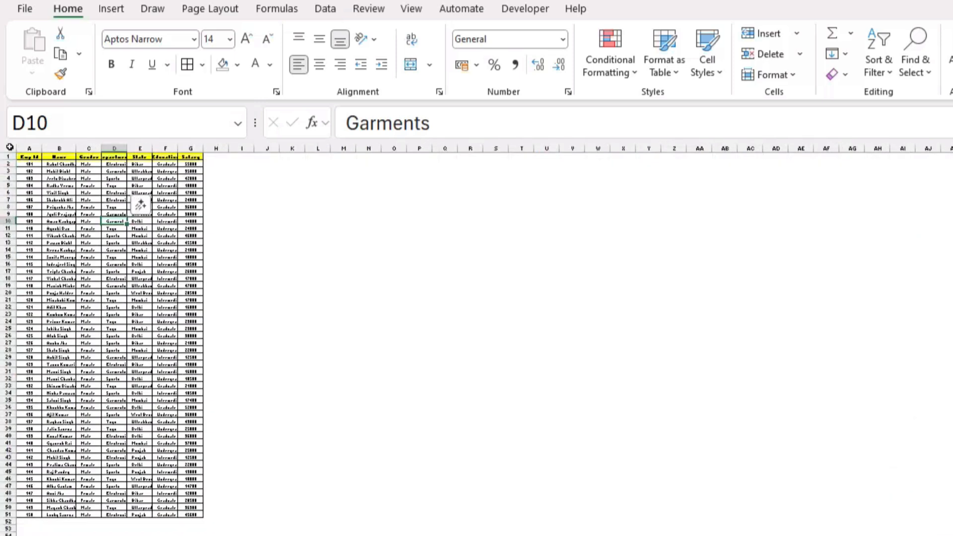
left_click_drag(23, 156, 28, 514)
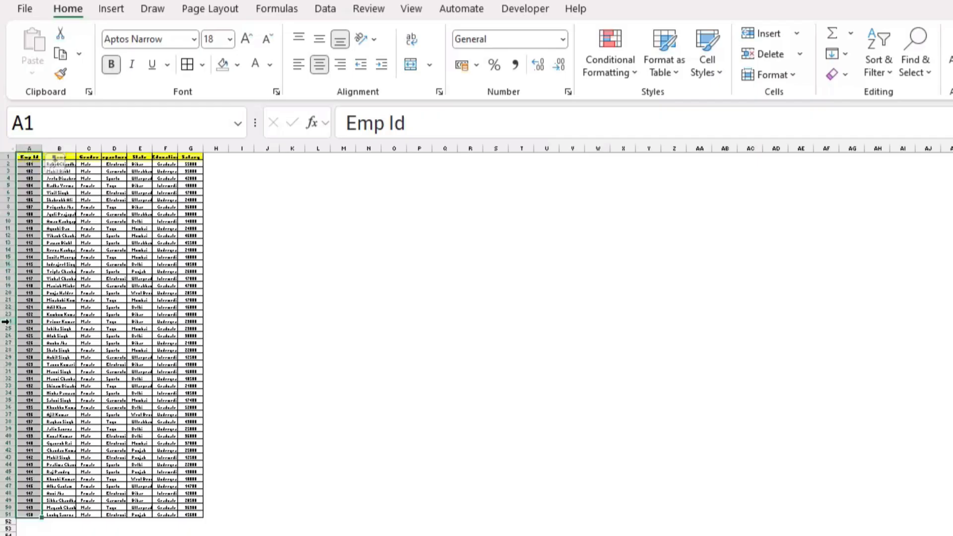
- Select the whole of worksheet column A, and select it again starting from cell A28
left_click(29, 144)
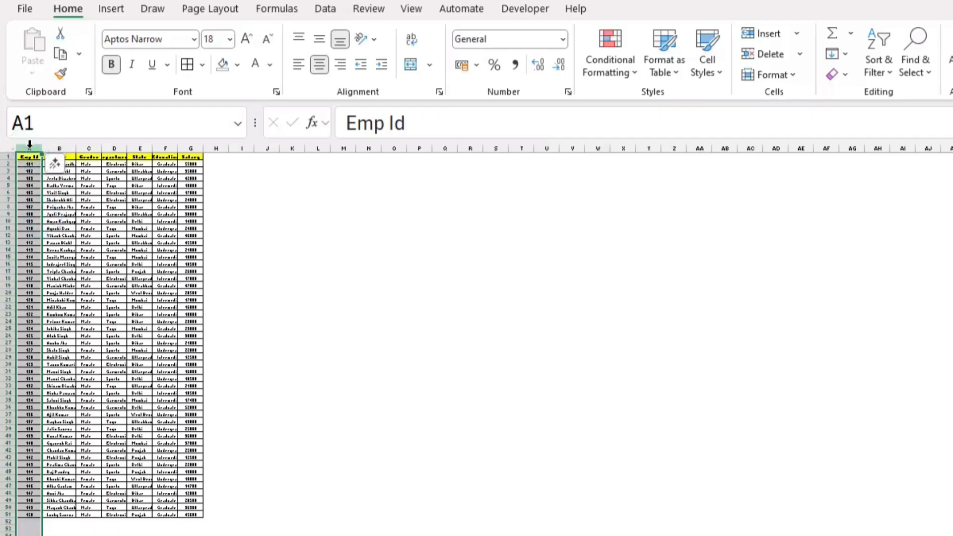
left_click(28, 351)
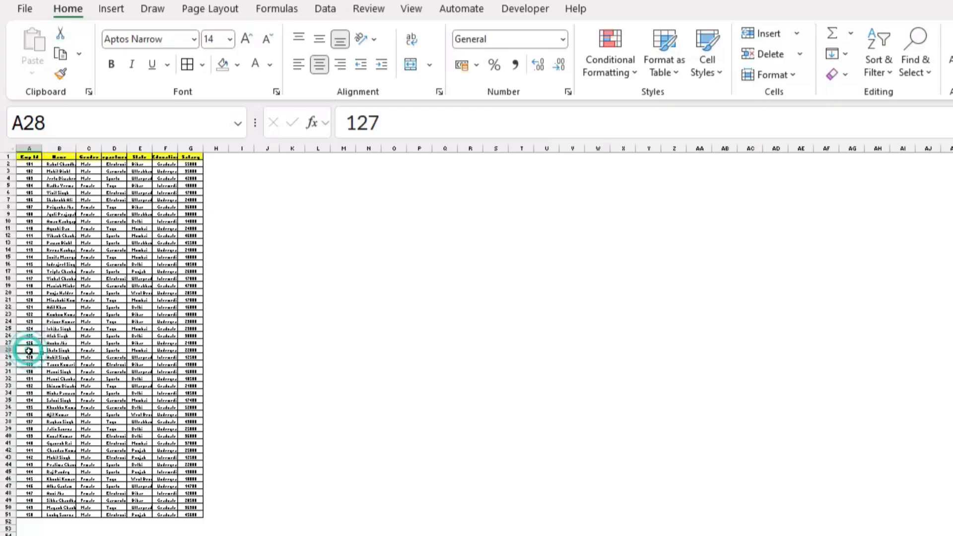
key("ctrl+space")
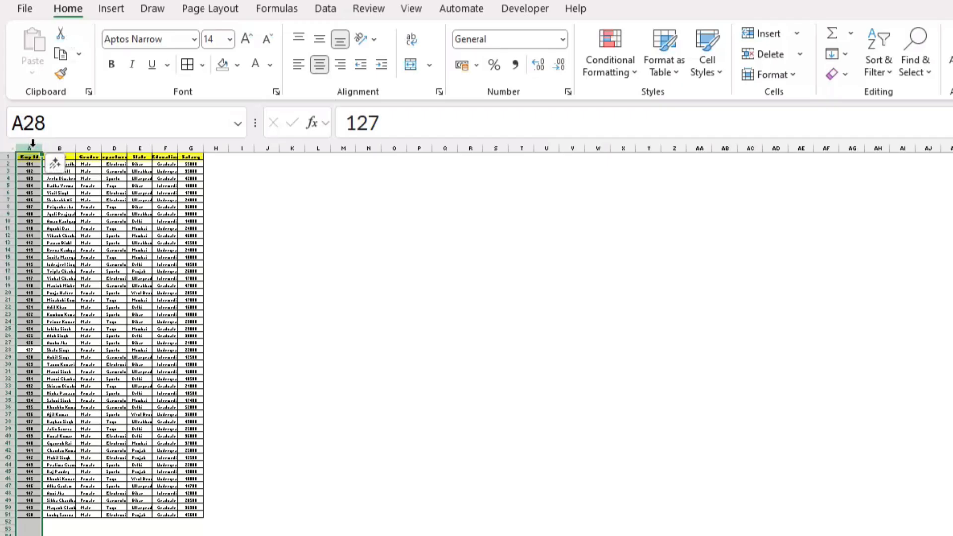
- Select the entire worksheet row 22 starting from cell A22
left_click(22, 307)
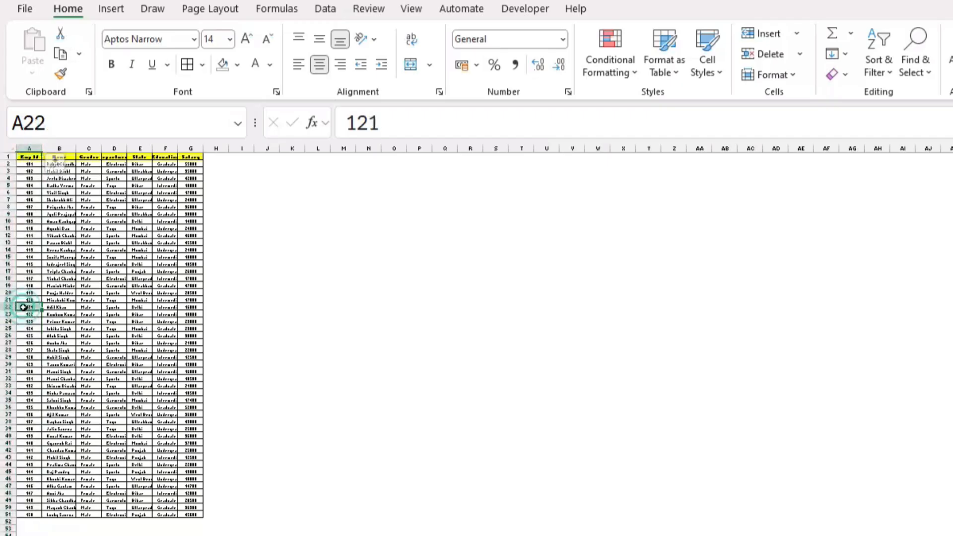
scroll(77, 333, "up", 5)
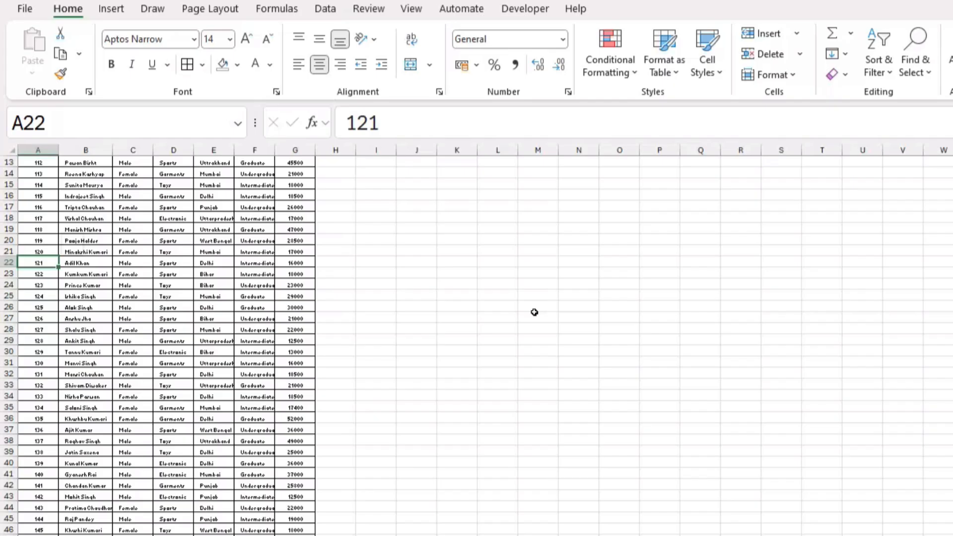
key("shift+space")
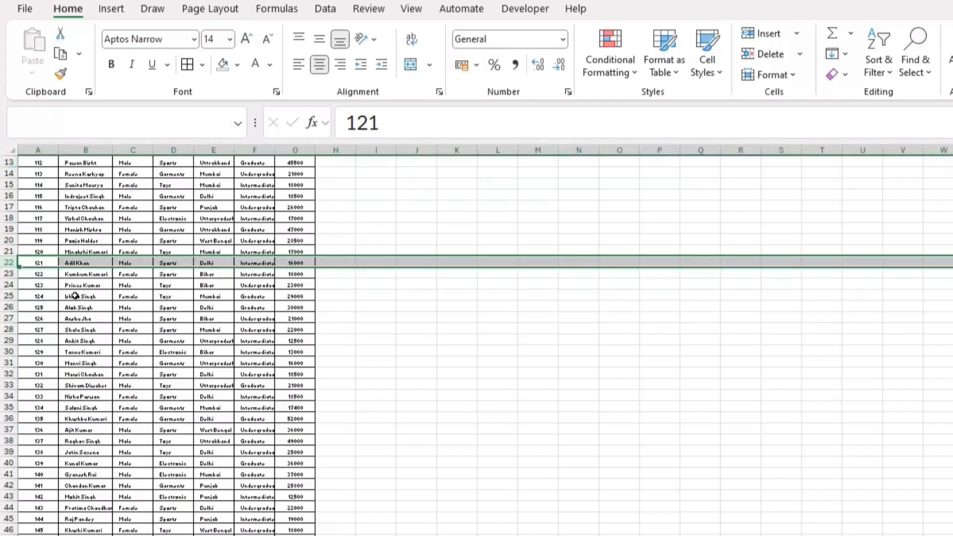
scroll(71, 299, "up", 5)
scroll(81, 309, "up", 7)
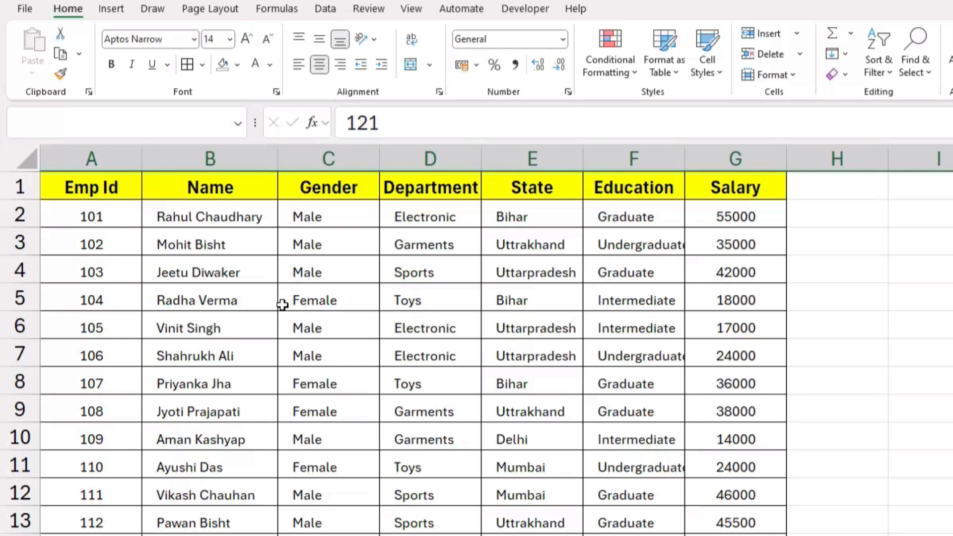
- Select the entire Department column from cell D4 and insert a blank column before it
left_click(406, 252)
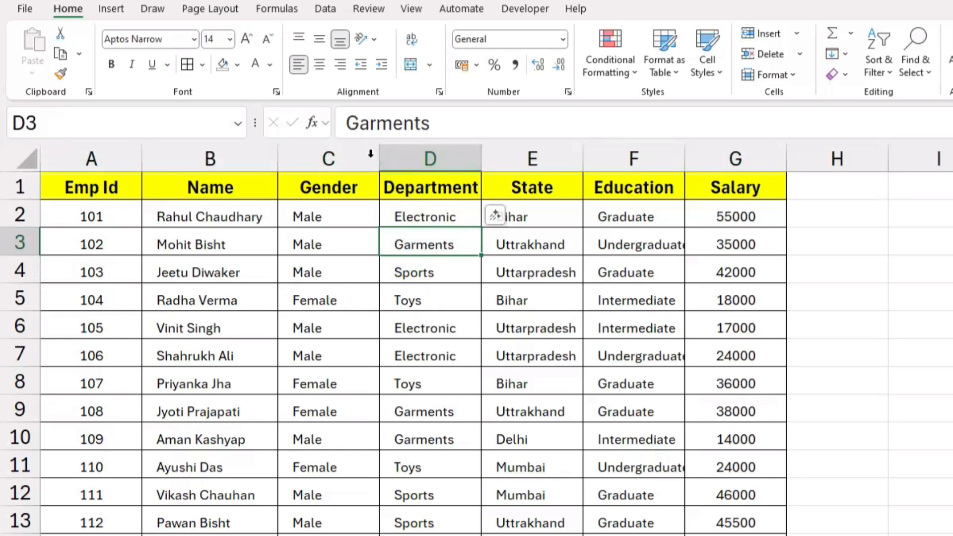
left_click(425, 267)
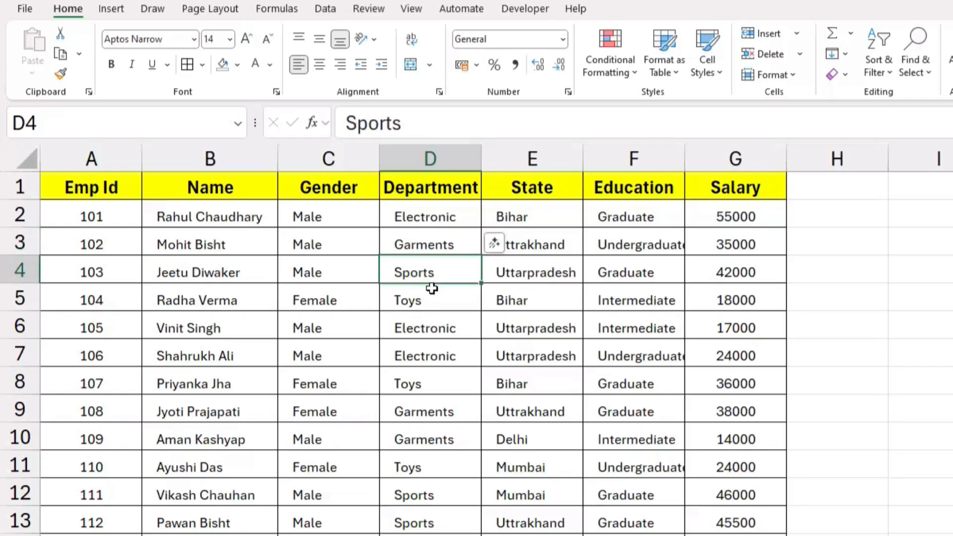
key("ctrl+space")
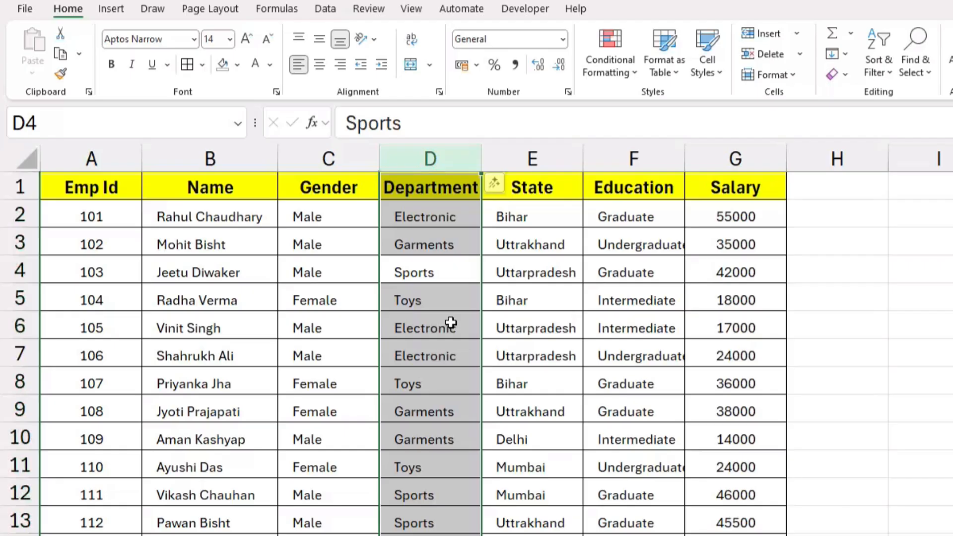
key("ctrl+shift+plus")
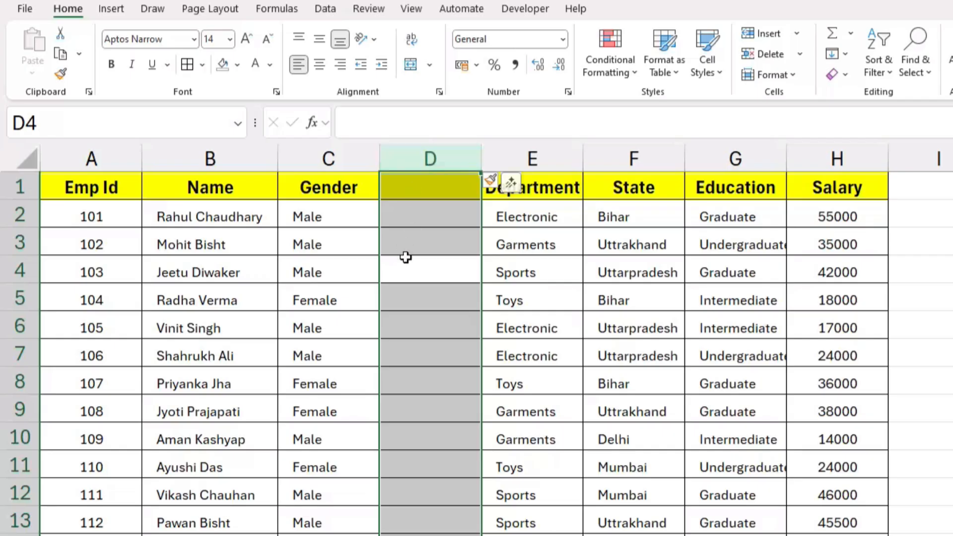
left_click(424, 192)
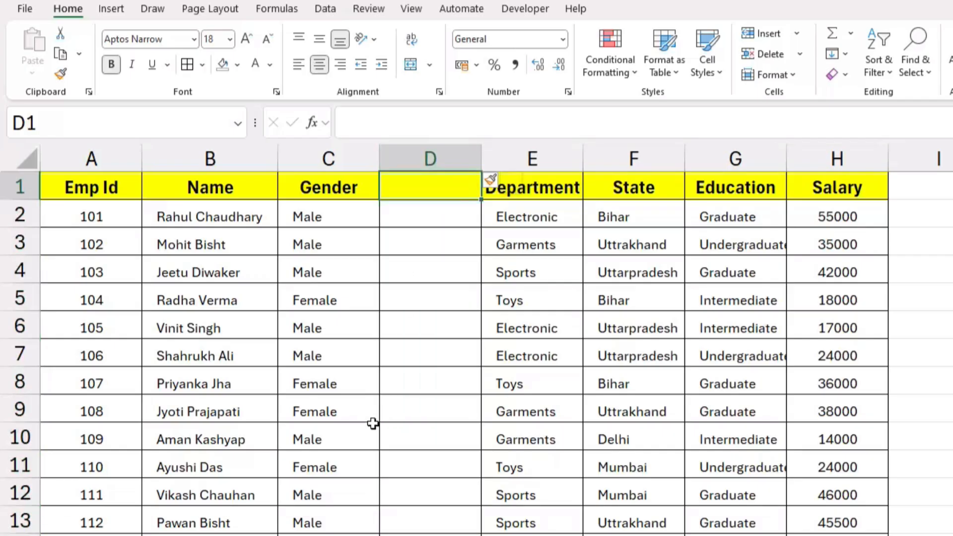
- Select the entire worksheet row 7 from cell A7 and insert a blank row above it
left_click(22, 358)
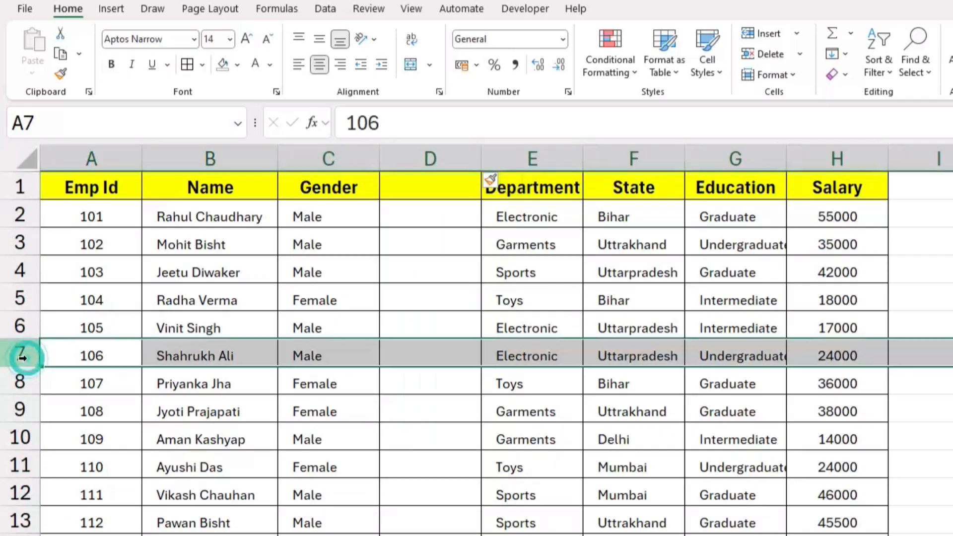
left_click(86, 364)
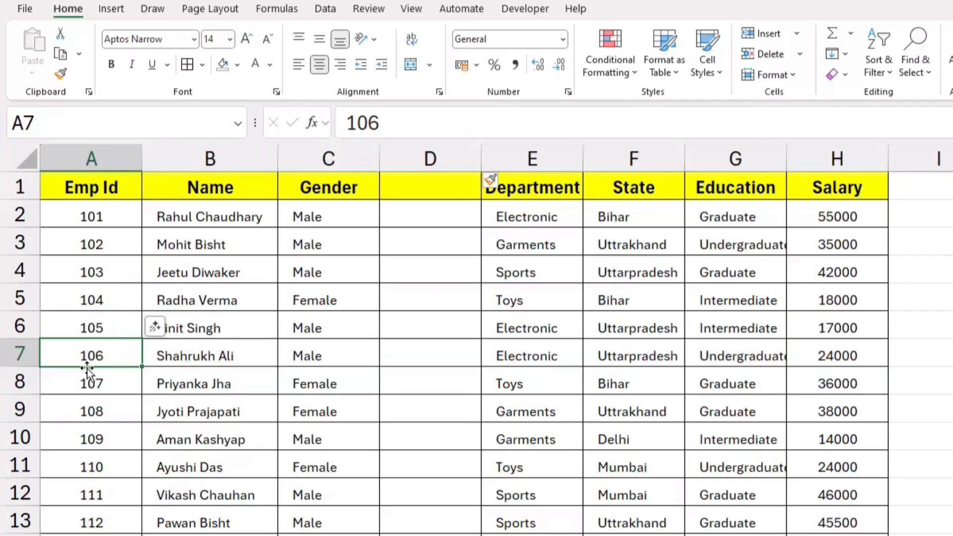
key("shift+space")
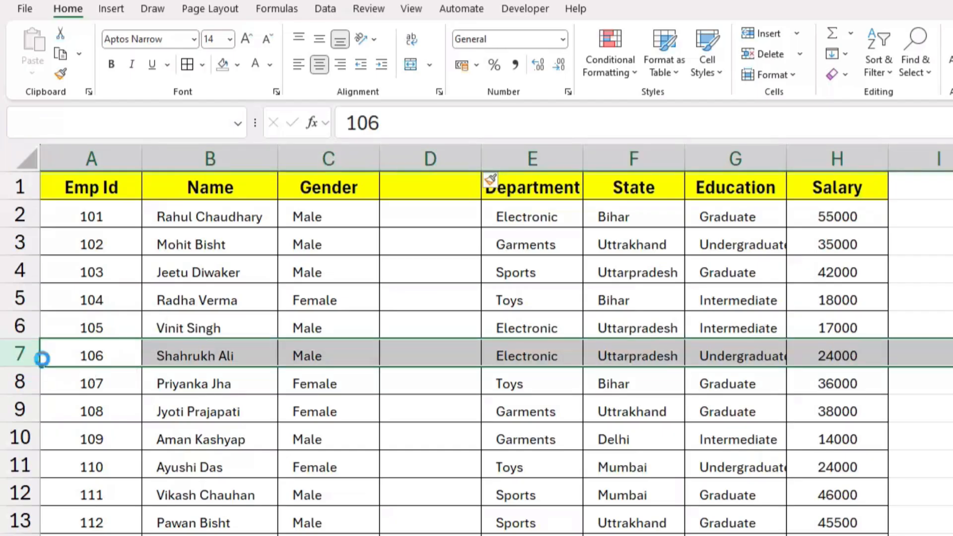
key("ctrl+shift+plus")
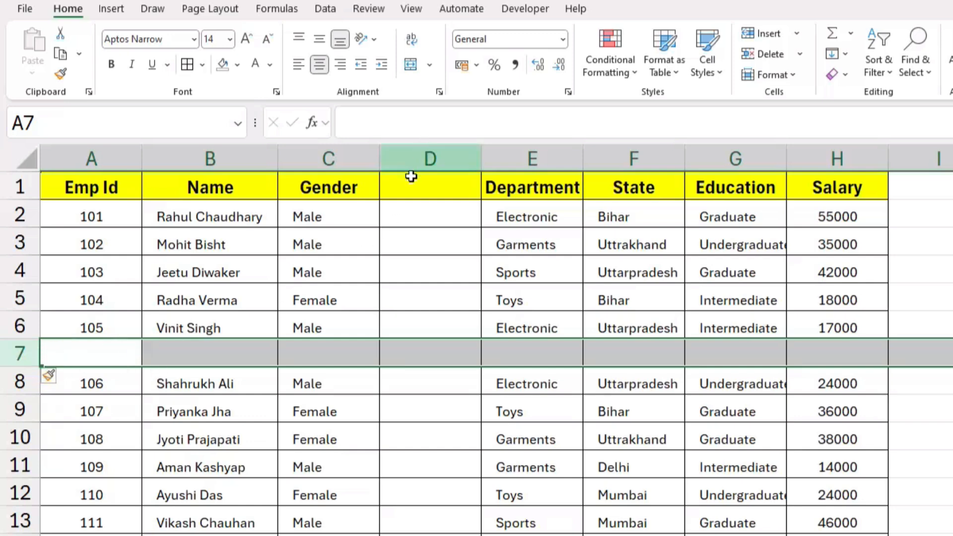
- Delete the blank column D and the blank row 7 from the employee table
left_click(420, 158)
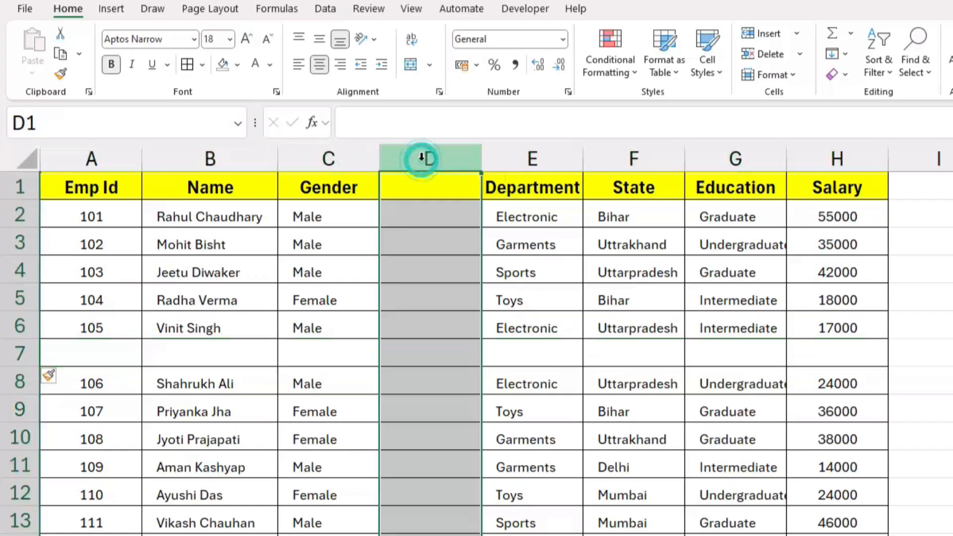
key("ctrl+minus")
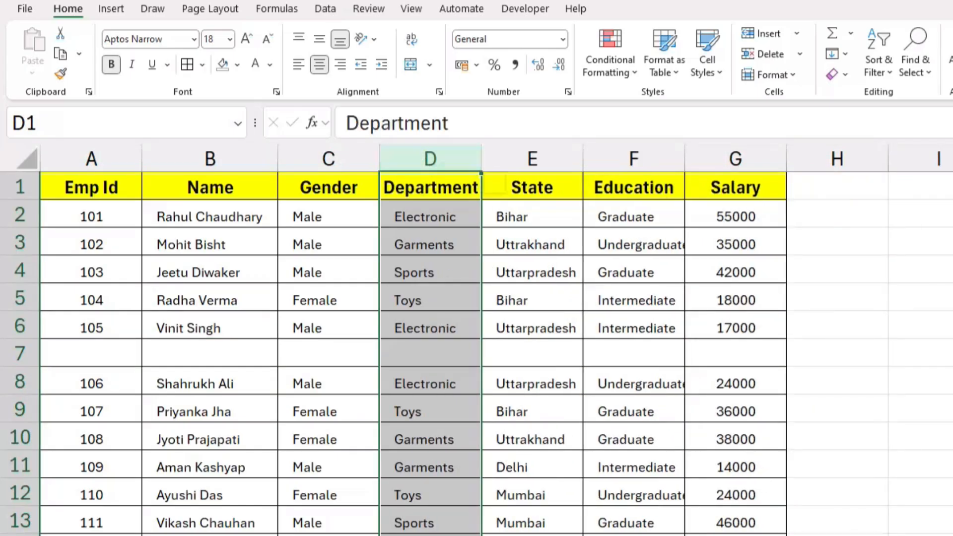
left_click(17, 353)
key("ctrl+minus")
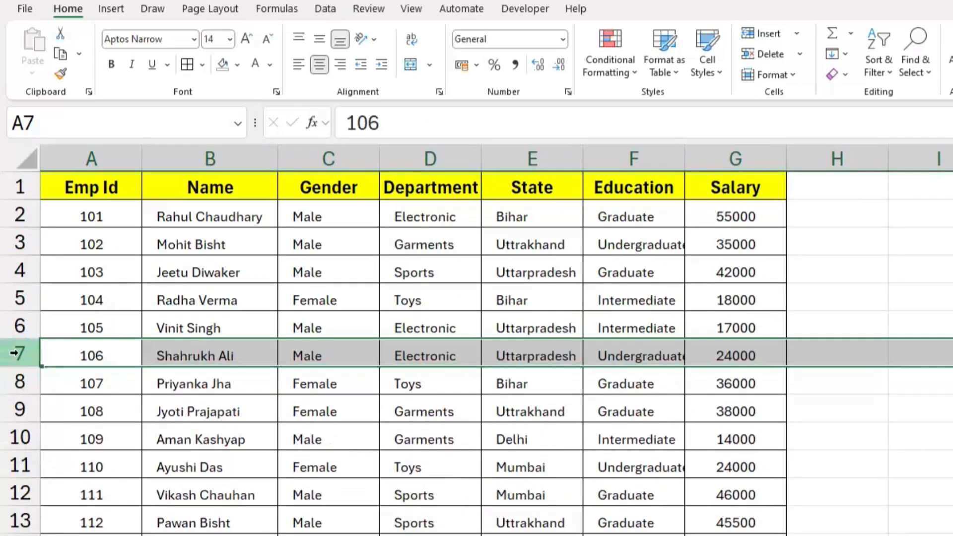
left_click(367, 260)
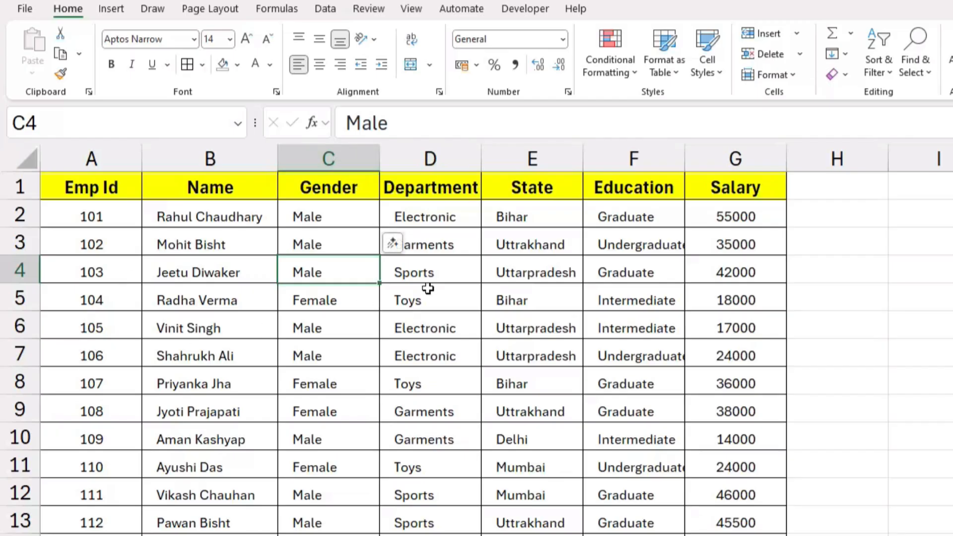
left_click(411, 294)
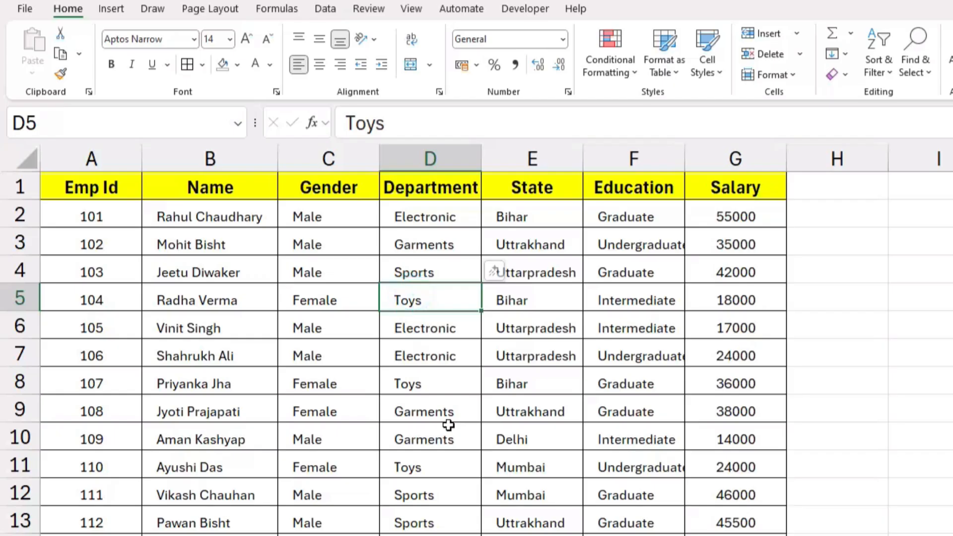
key("ctrl+shift+plus")
mouse_move(539, 277)
left_mouse_down()
mouse_move(561, 278)
mouse_move(543, 287)
left_mouse_up()
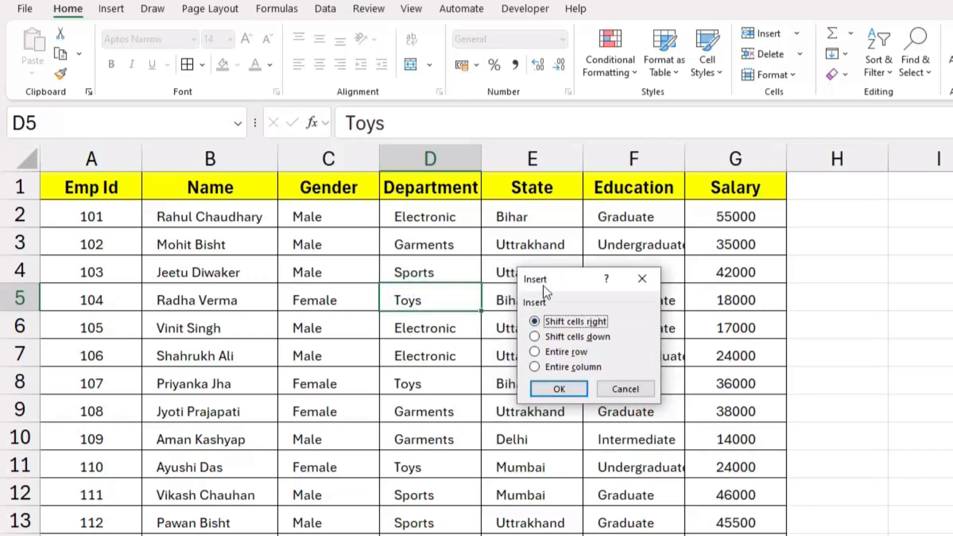
left_click(534, 352)
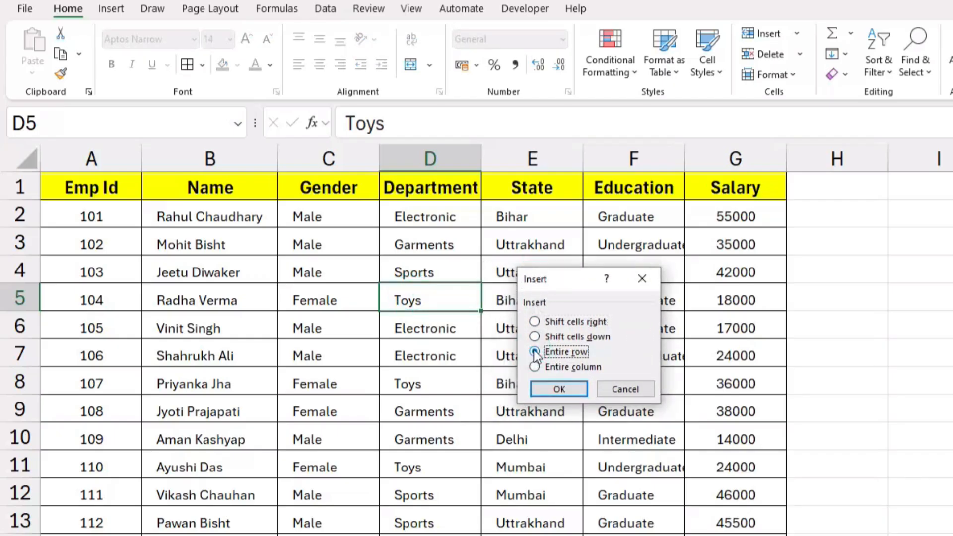
left_click(624, 389)
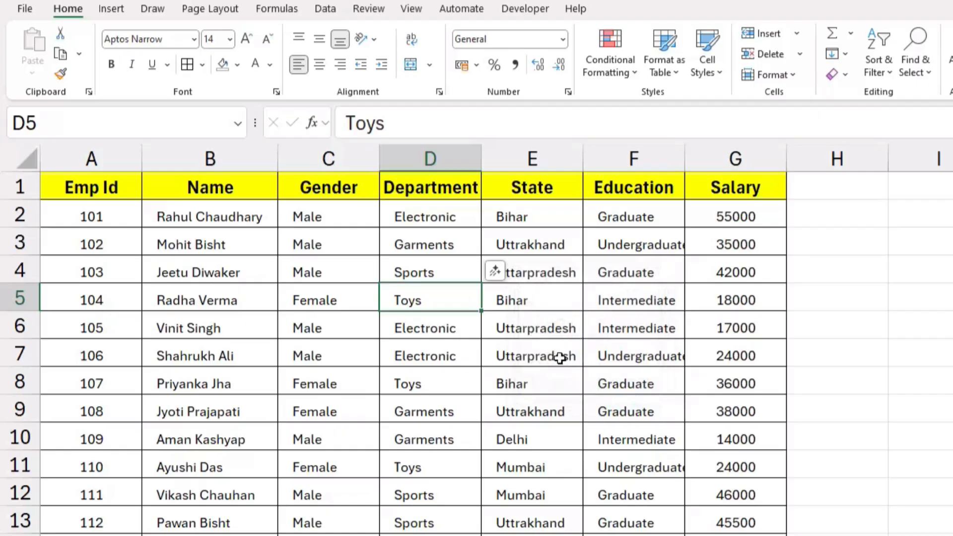
- Select the whole Department column starting from cell D5 and insert a new column before it
key("ctrl+space")
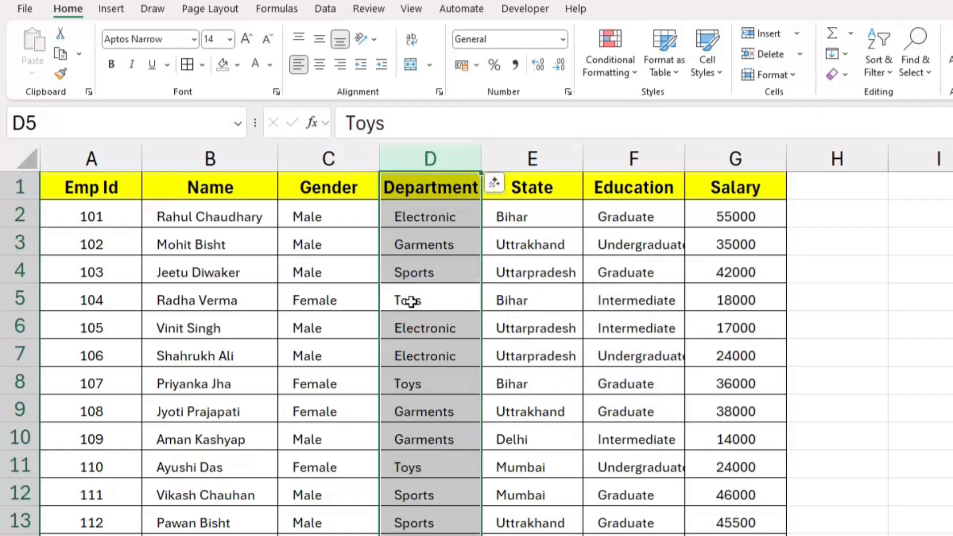
key("ctrl+shift+equal")
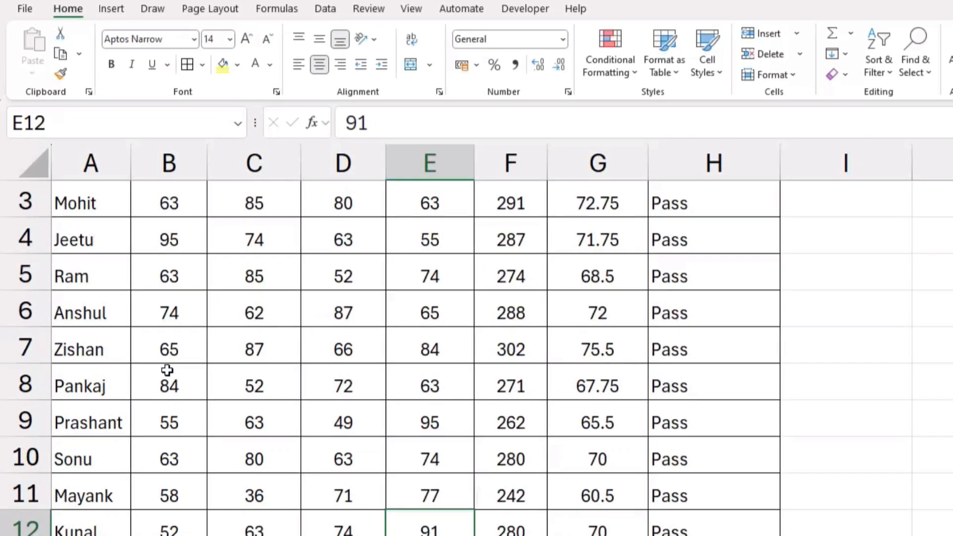
- Change the header in cell F1 of the marks table to Total
scroll(169, 370, "up", 1)
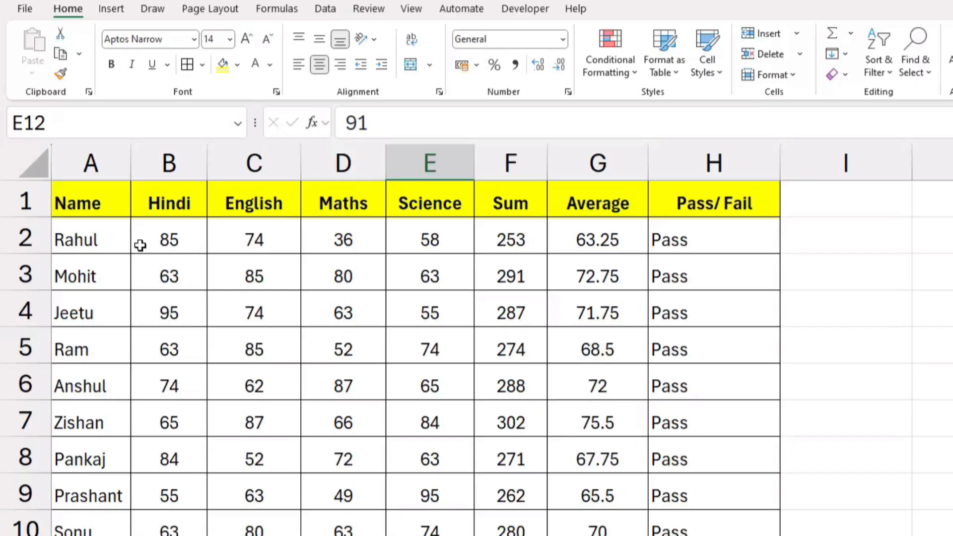
left_click(96, 204)
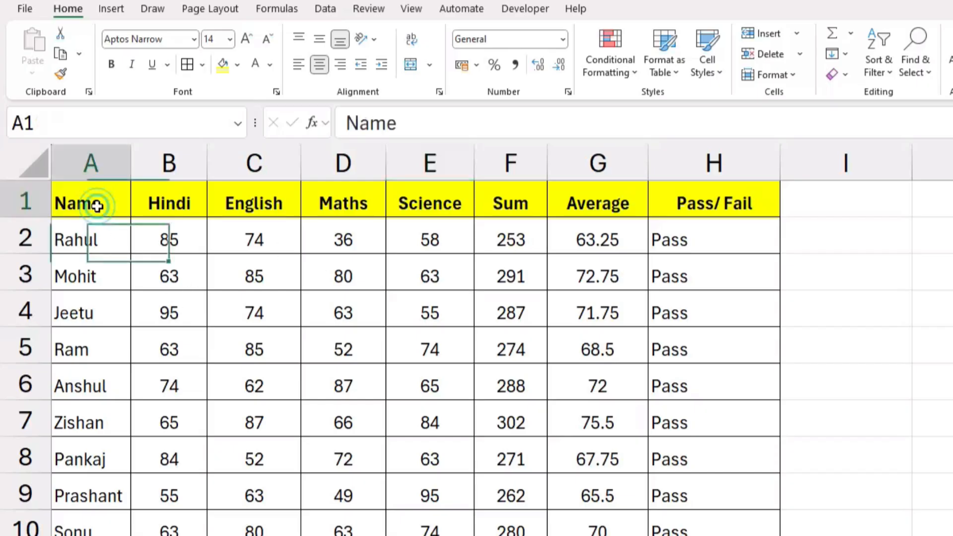
left_click(518, 201)
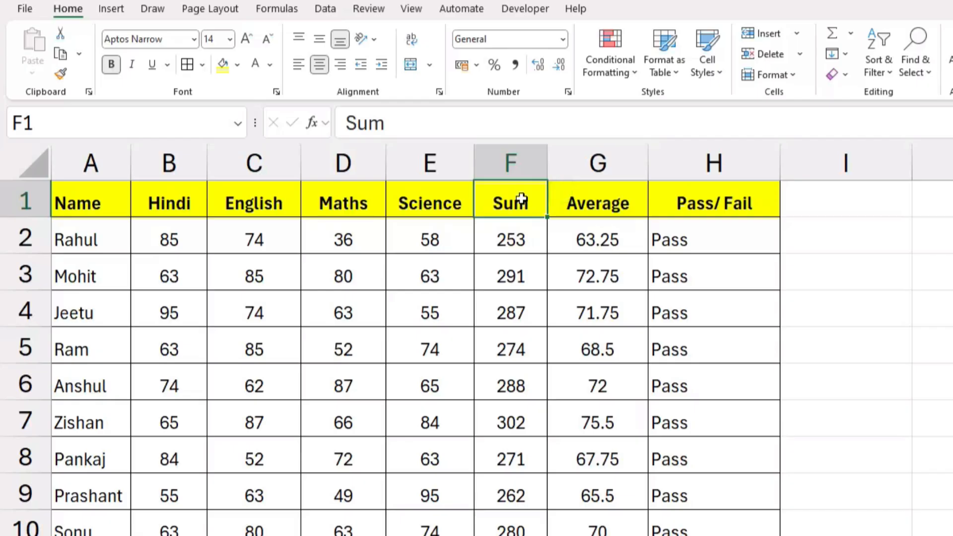
type("Total")
key("Tab")
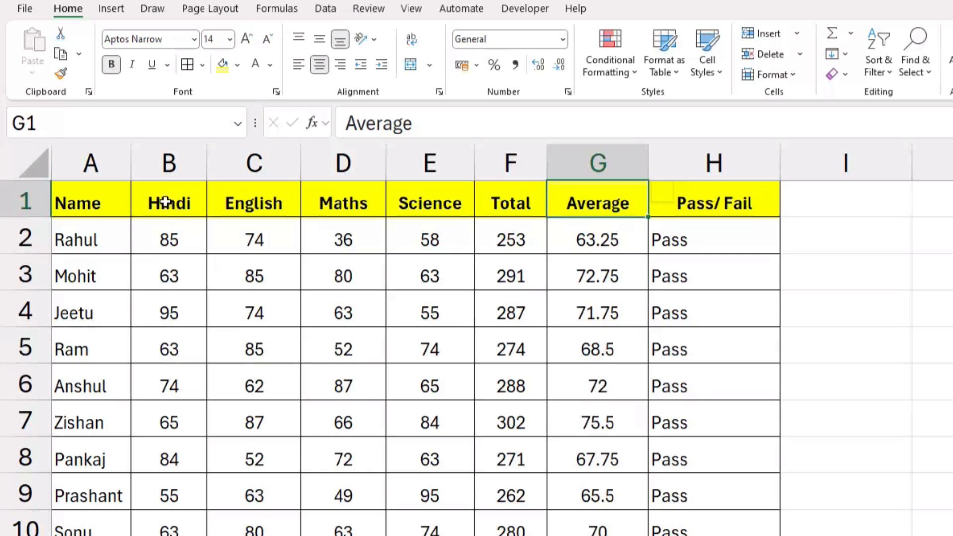
- Try hiding the subject columns B to E of the marks table, and undo the hiding
left_click_drag(165, 201, 430, 201)
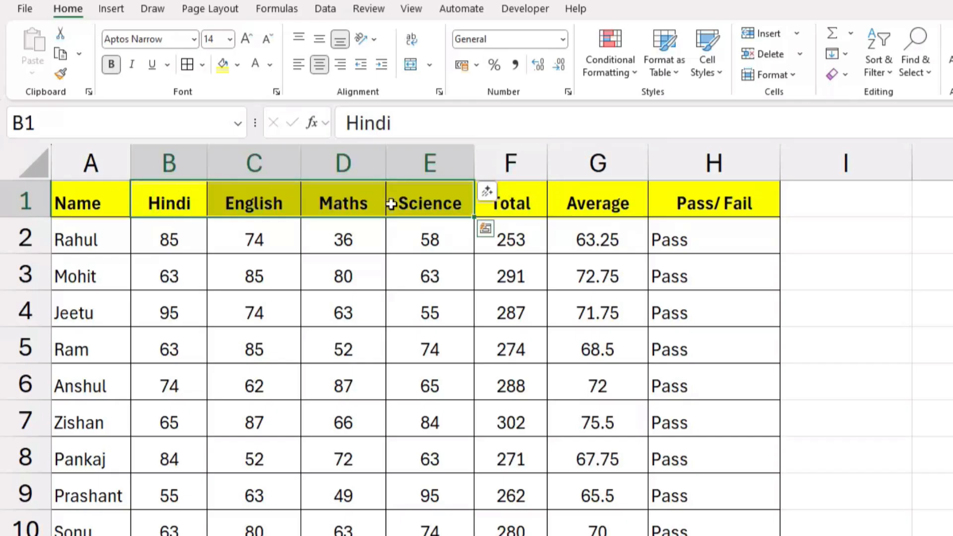
key("ctrl+0")
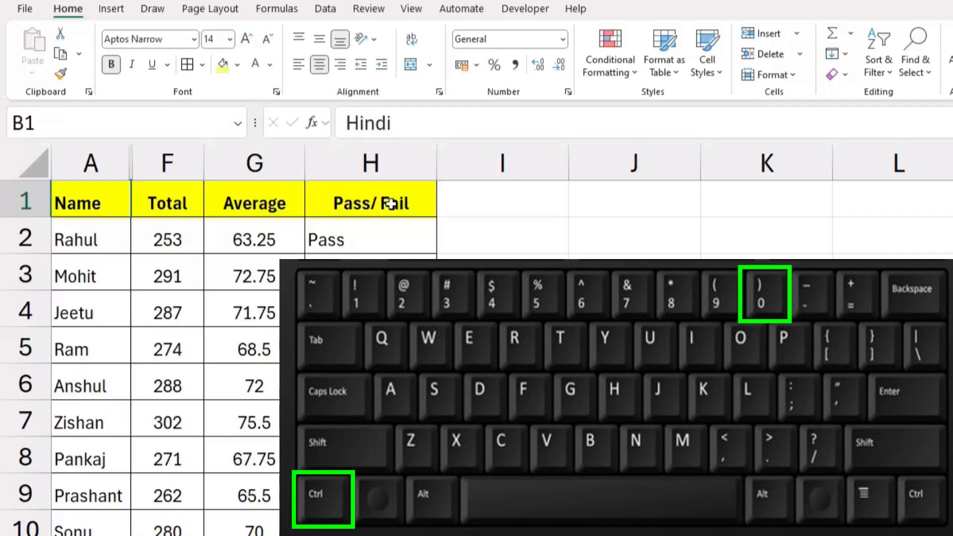
key("ctrl+z")
left_click(343, 349)
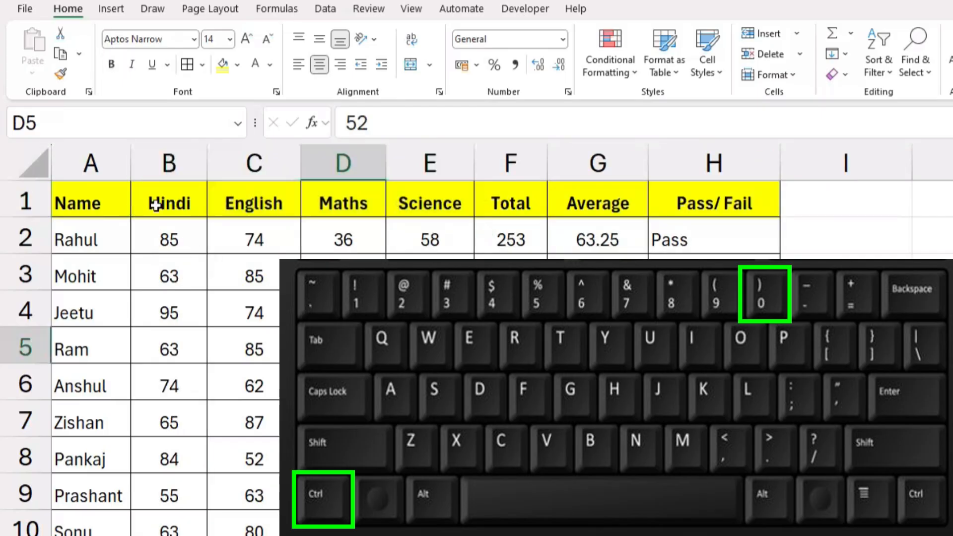
- Hide the four subject columns from Hindi to Science, B to E, in the marks table
left_click_drag(168, 206, 459, 205)
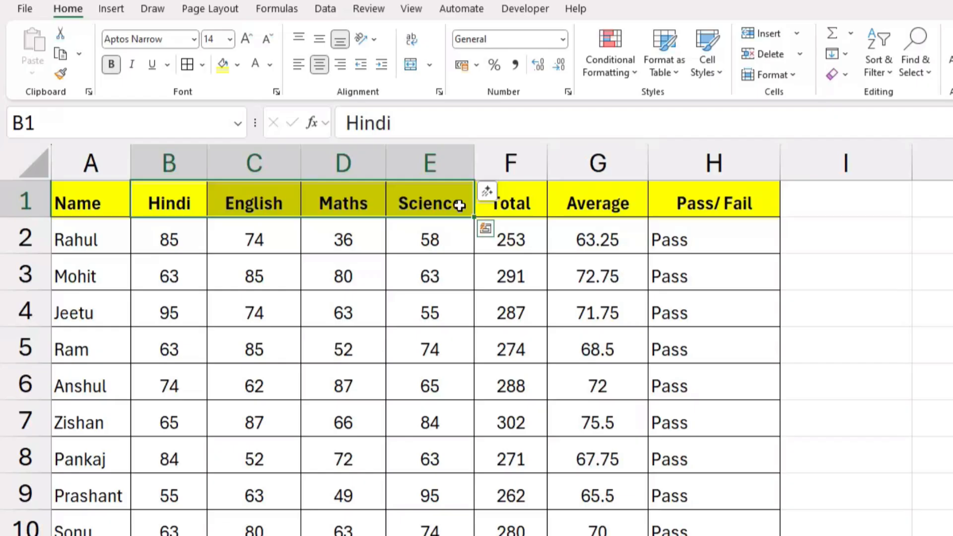
key("ctrl+0")
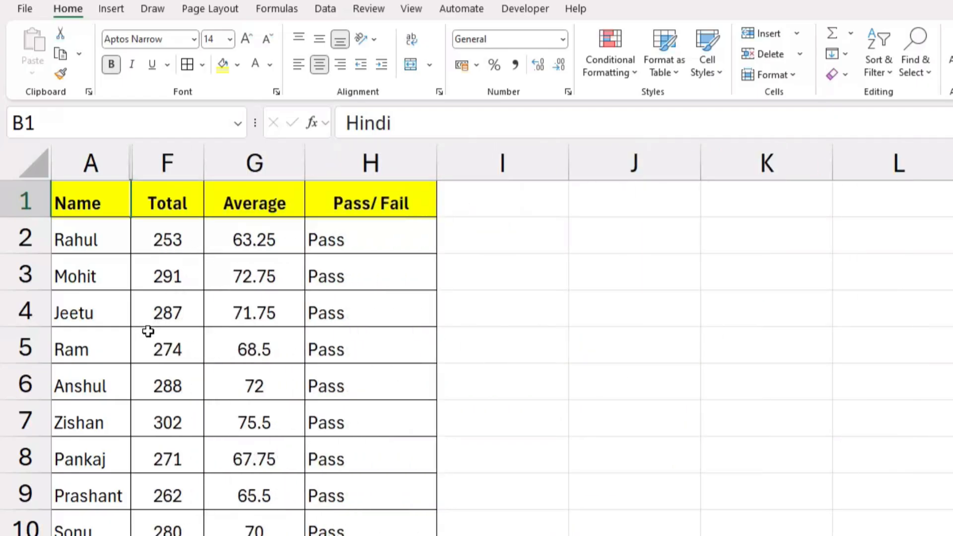
- Try hiding rows 4 and 5 of the marks table
left_click_drag(29, 316, 22, 343)
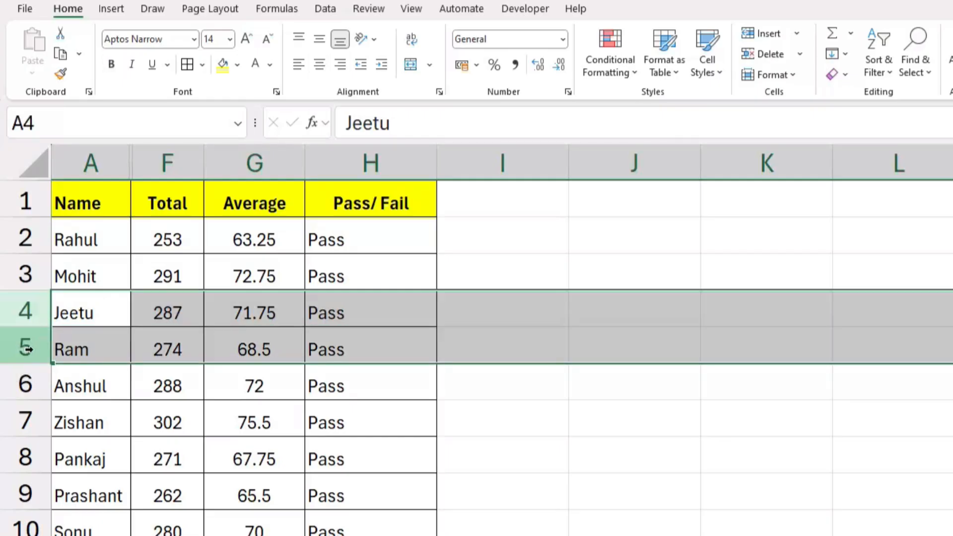
key("ctrl+9")
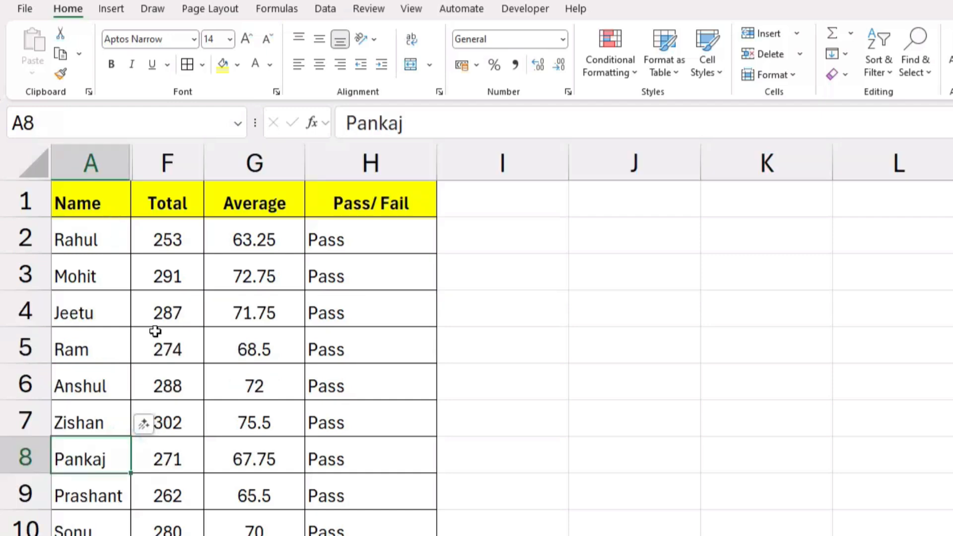
- Try copying the marks table A1:H15 with its hidden columns and pasting it at cell A1 of the Book1 workbook
scroll(156, 331, "down", 2)
scroll(156, 331, "down", 1)
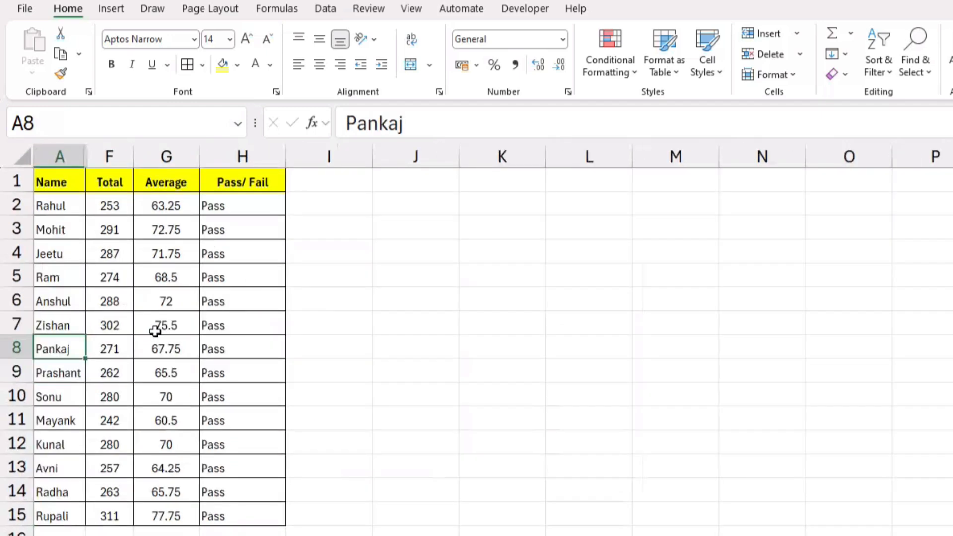
scroll(156, 332, "up", 1)
scroll(155, 331, "down", 1)
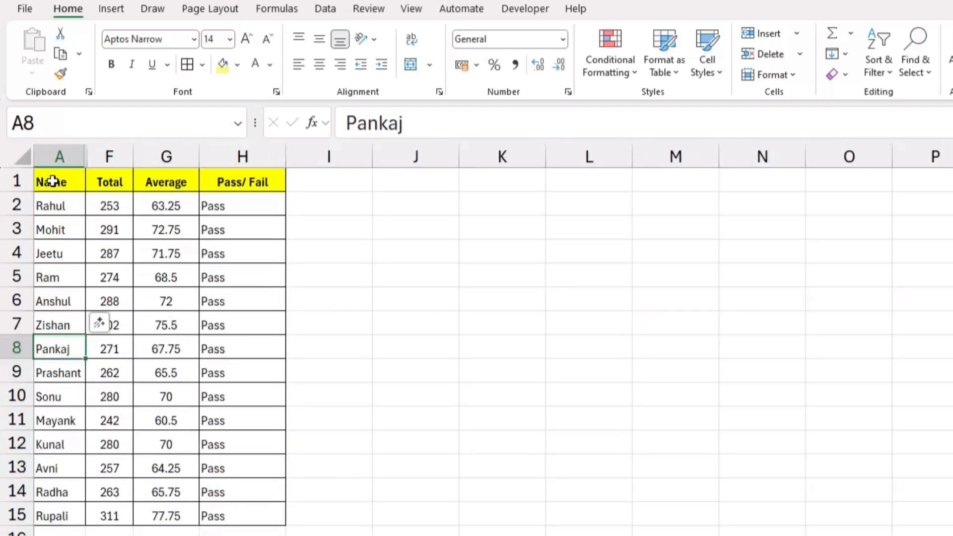
left_click_drag(60, 183, 225, 519)
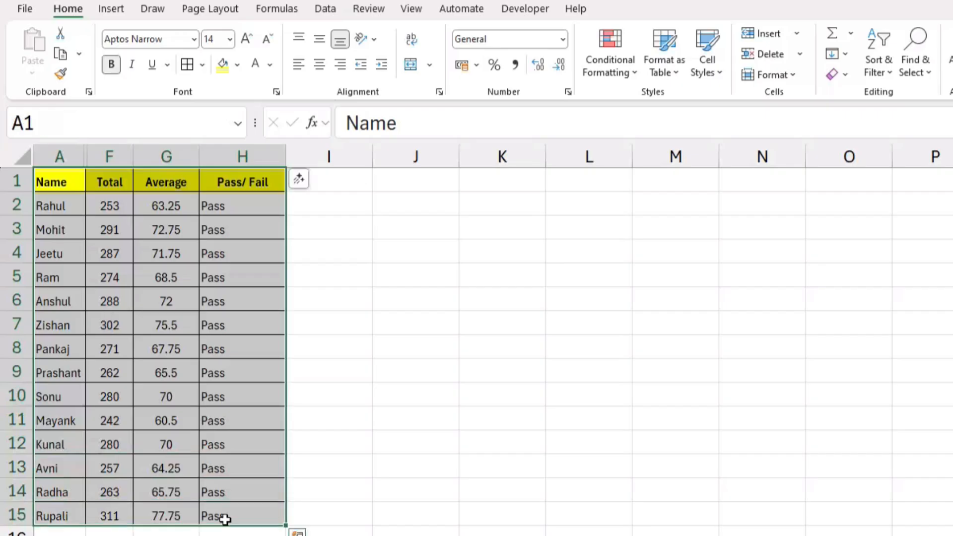
key("ctrl+c")
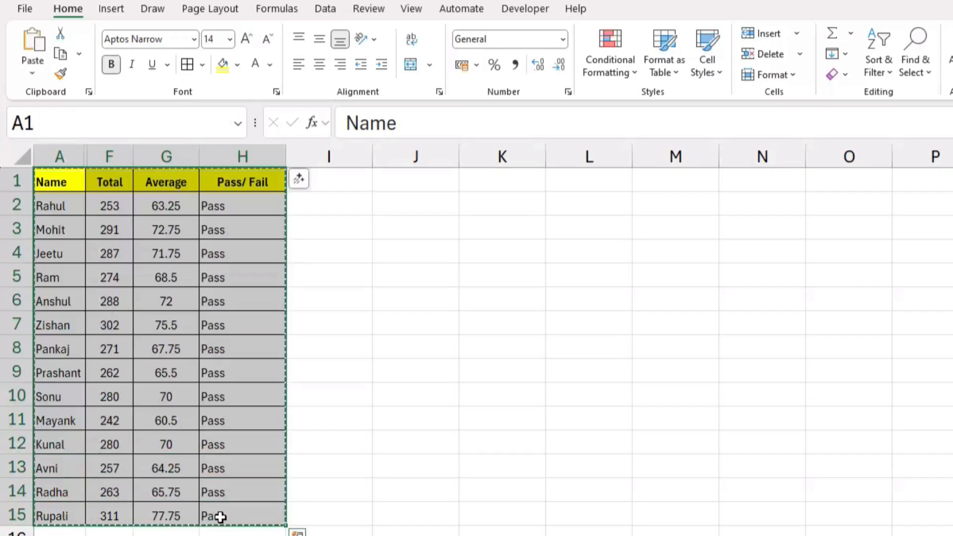
key("alt+Tab")
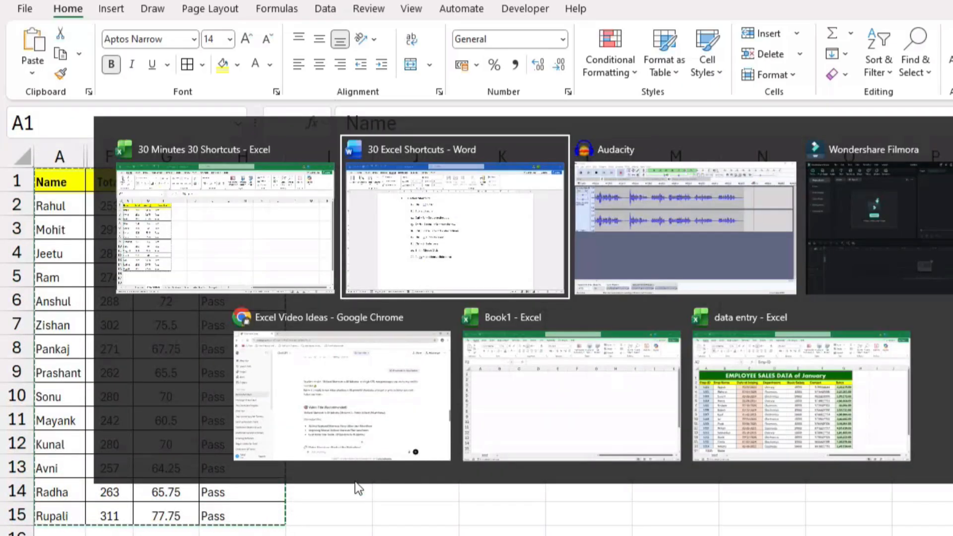
left_click(600, 395)
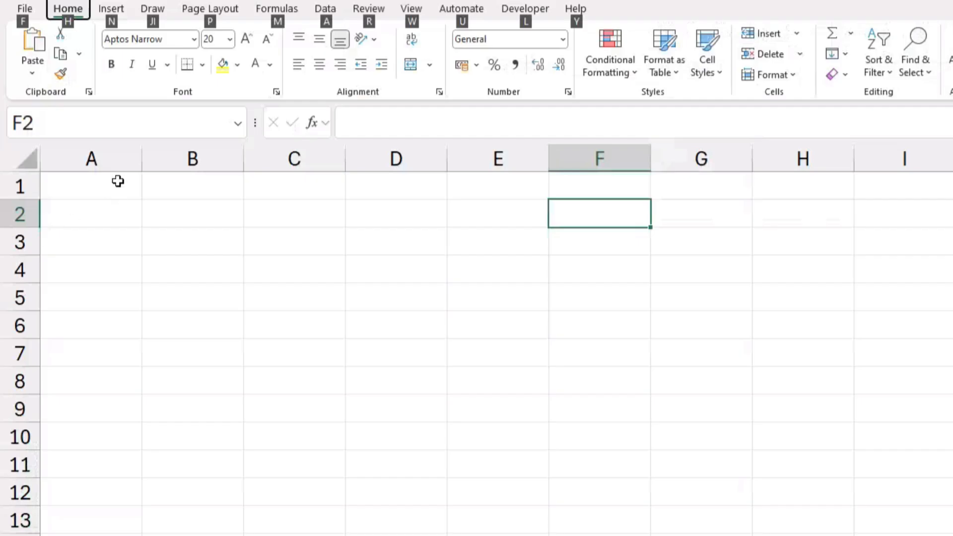
left_click(117, 182)
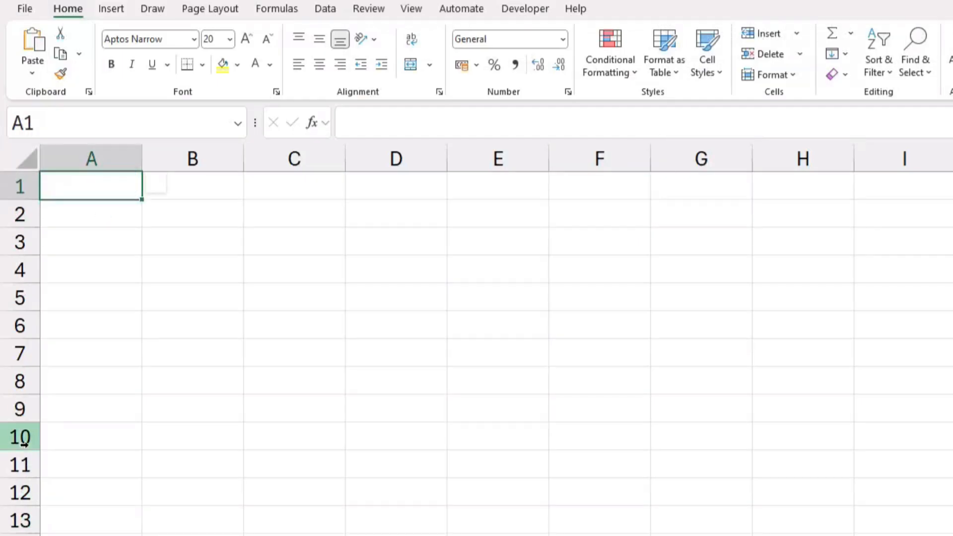
key("ctrl+v")
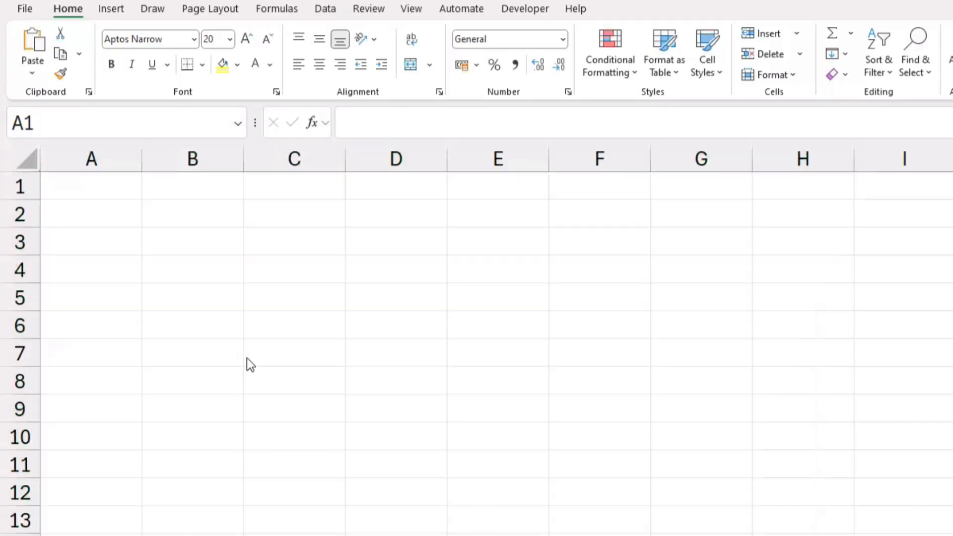
left_click(118, 276)
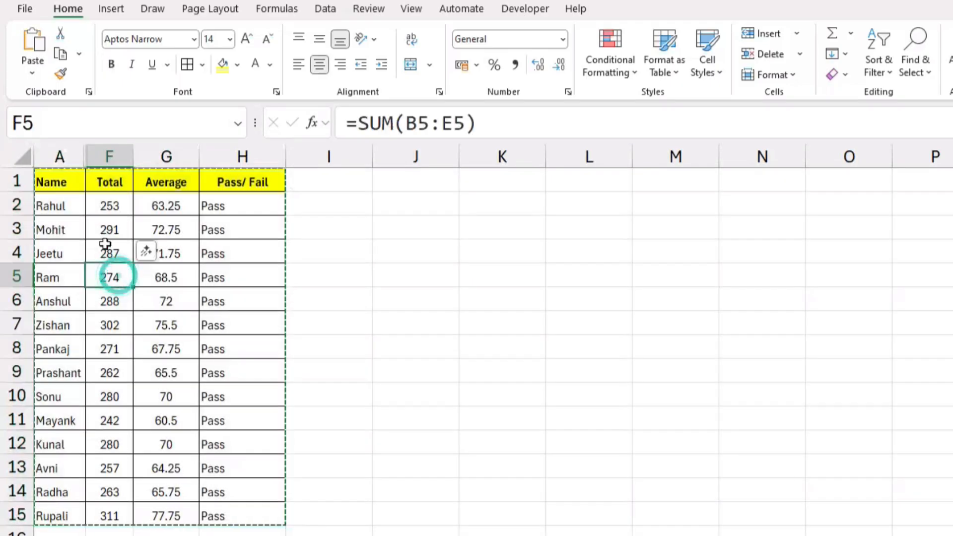
scroll(121, 251, "up", 3)
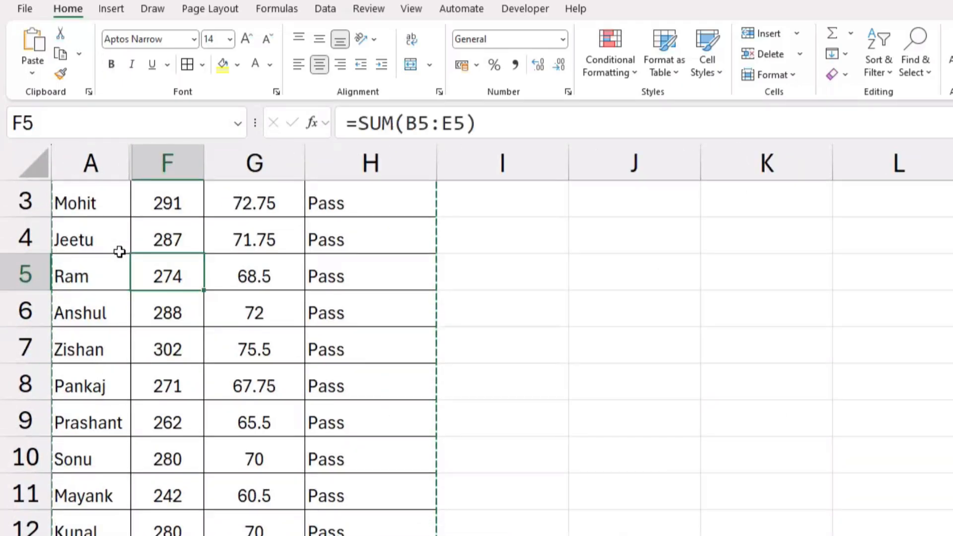
scroll(148, 264, "down", 1)
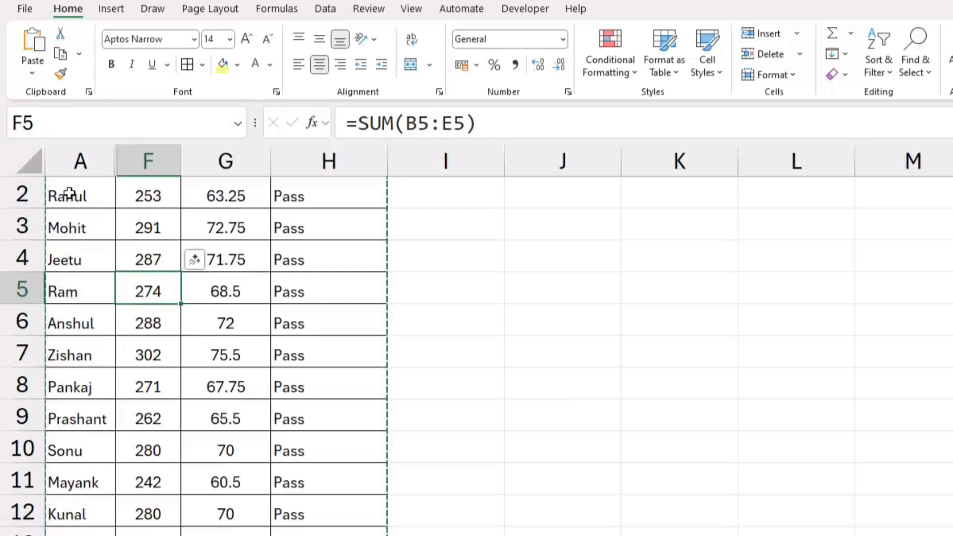
mouse_move(68, 194)
left_mouse_down()
mouse_move(245, 213)
mouse_move(269, 247)
left_mouse_up()
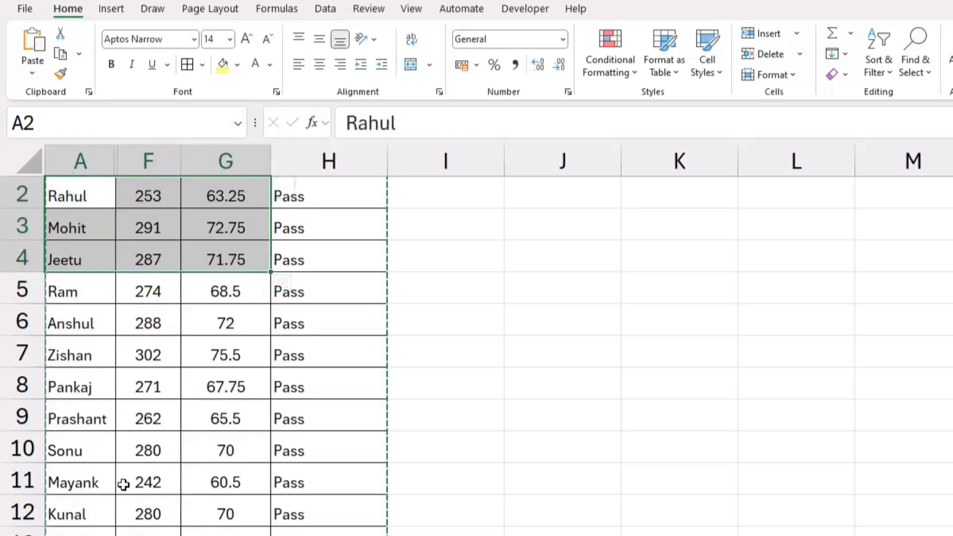
left_click(142, 452)
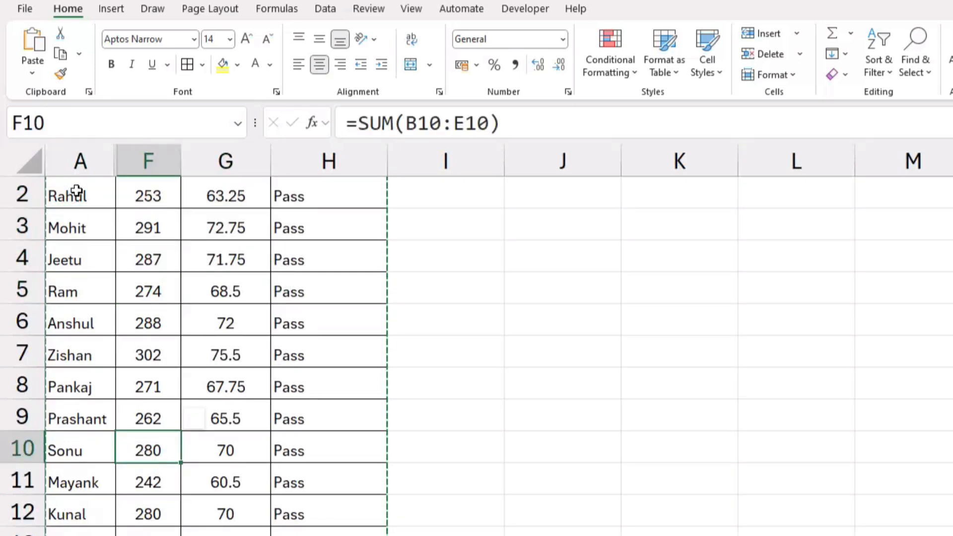
left_click_drag(77, 193, 297, 535)
scroll(208, 429, "down", 1)
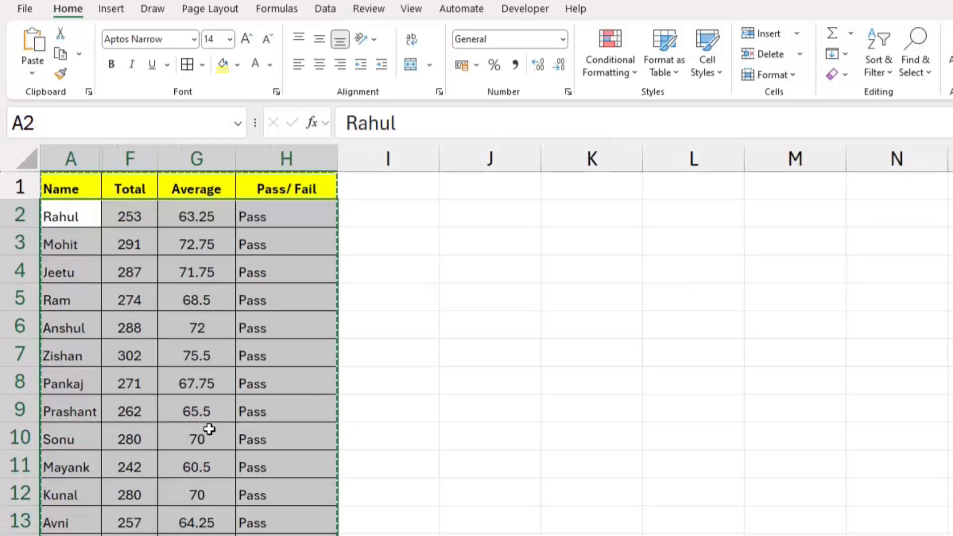
left_click(177, 426)
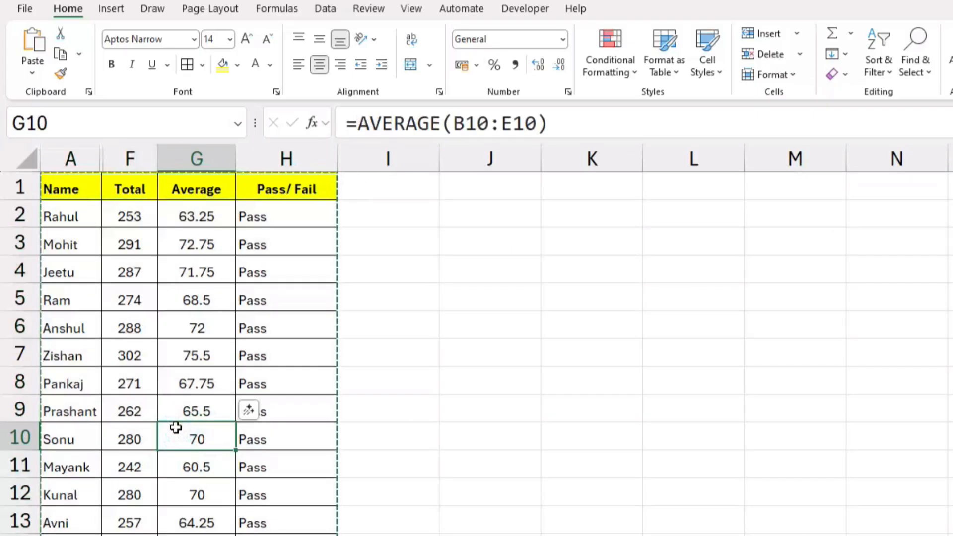
- Select the whole marks table, restrict the selection to visible cells only, and copy it
key("Escape")
key("ctrl+a")
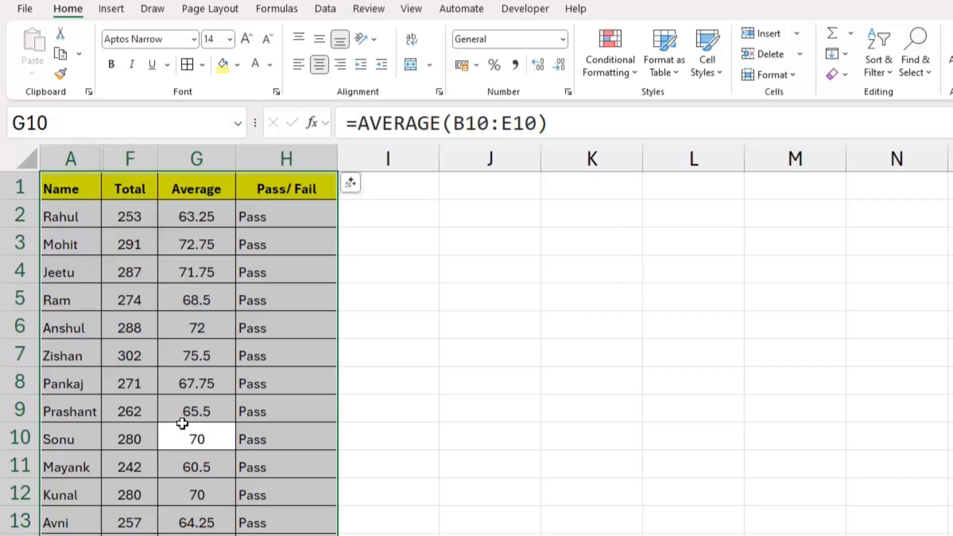
key("alt+semicolon")
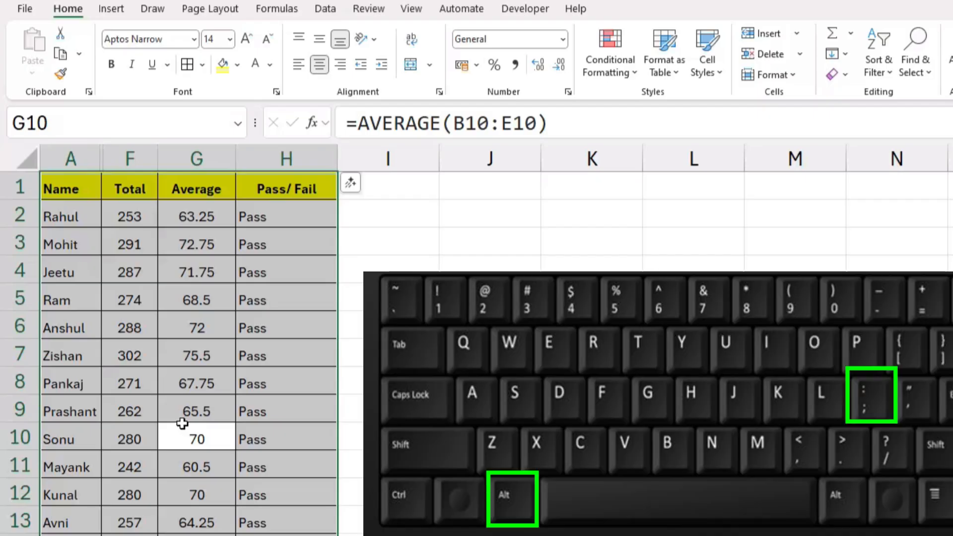
key("alt")
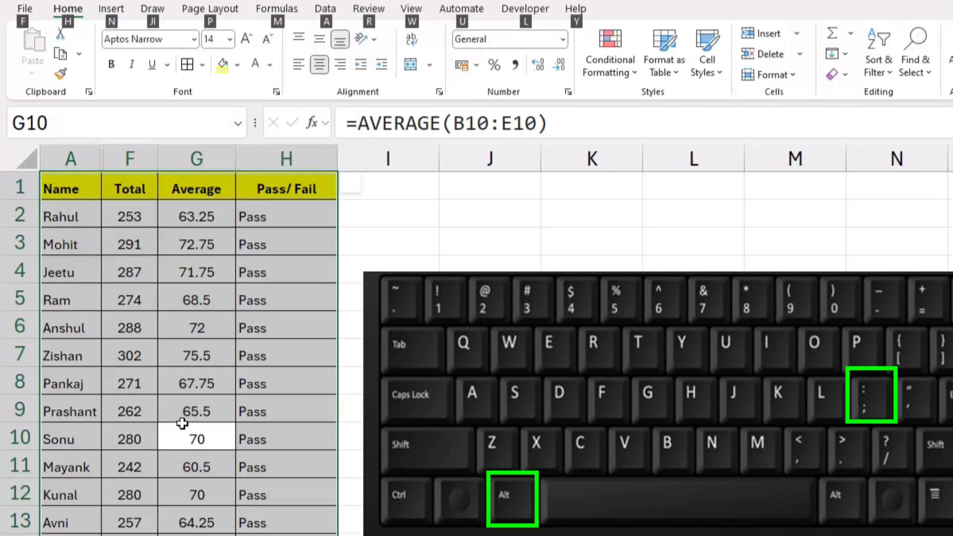
key("Escape")
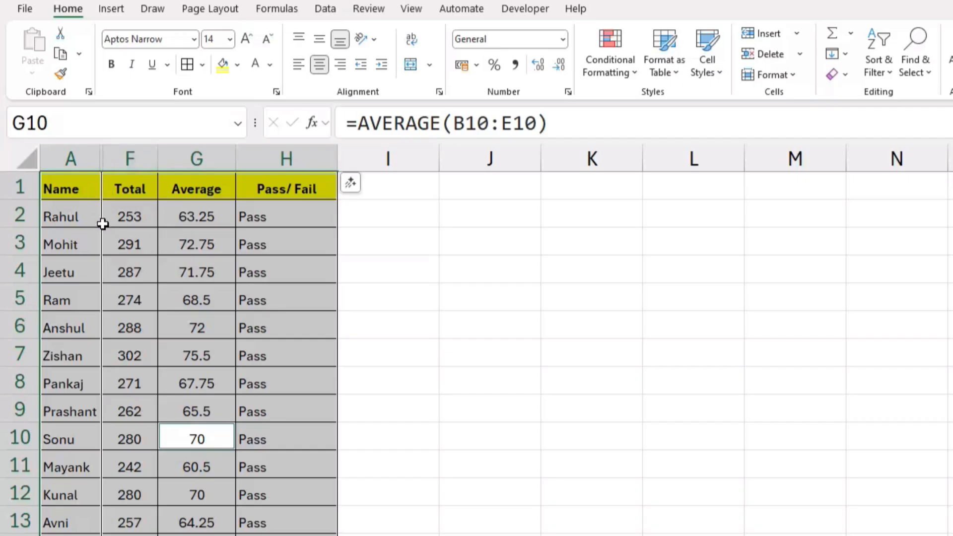
key("ctrl+c")
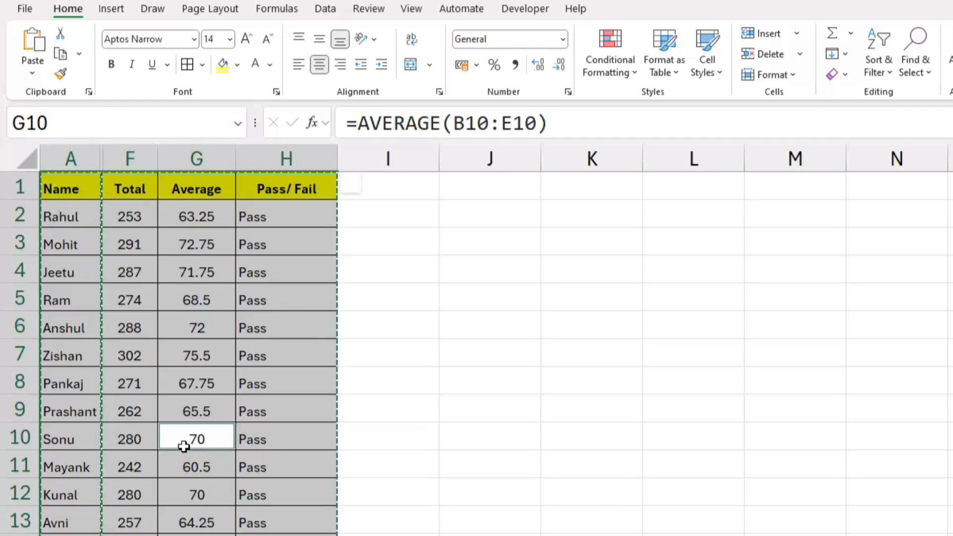
- Switch to the Book1 workbook and paste the copied visible marks data at cell A1
key("alt+Tab")
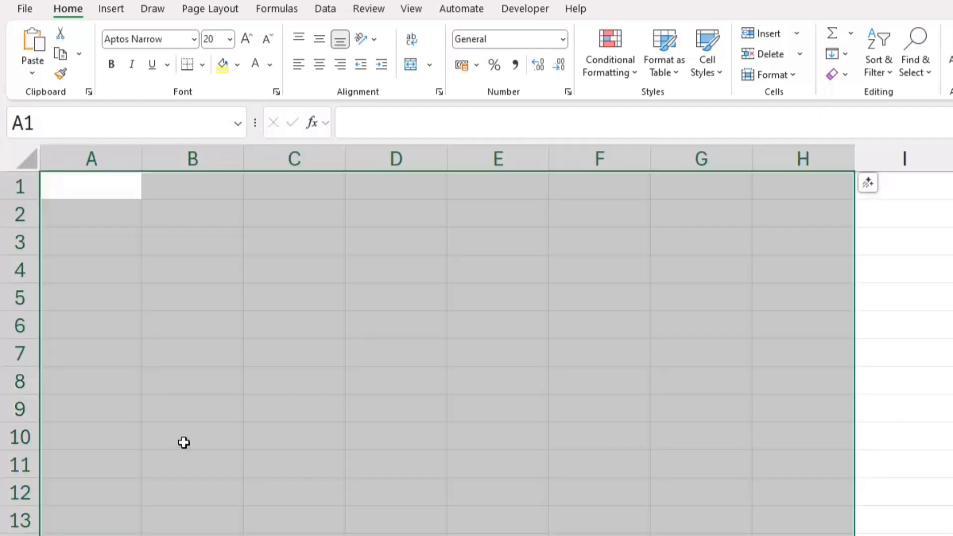
left_click(80, 194)
key("ctrl+v")
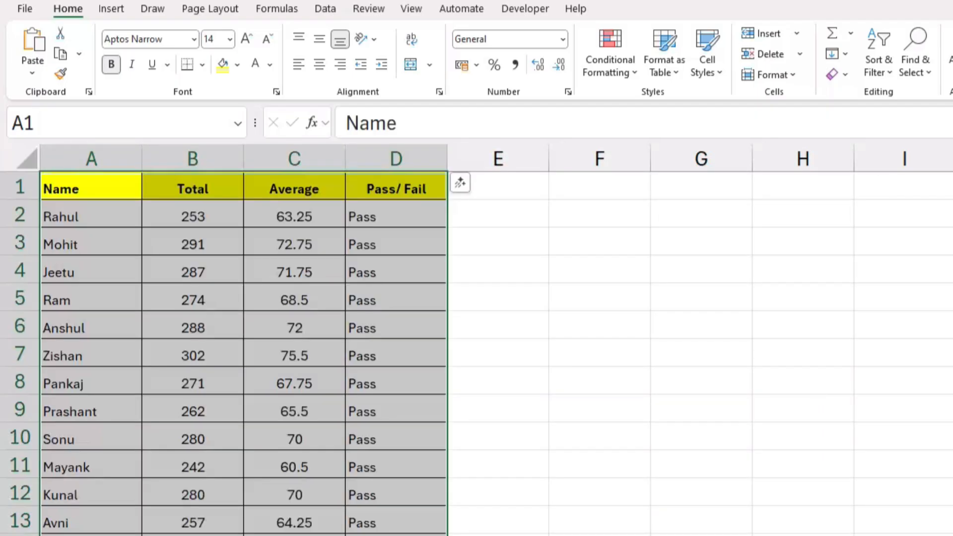
left_click(481, 389)
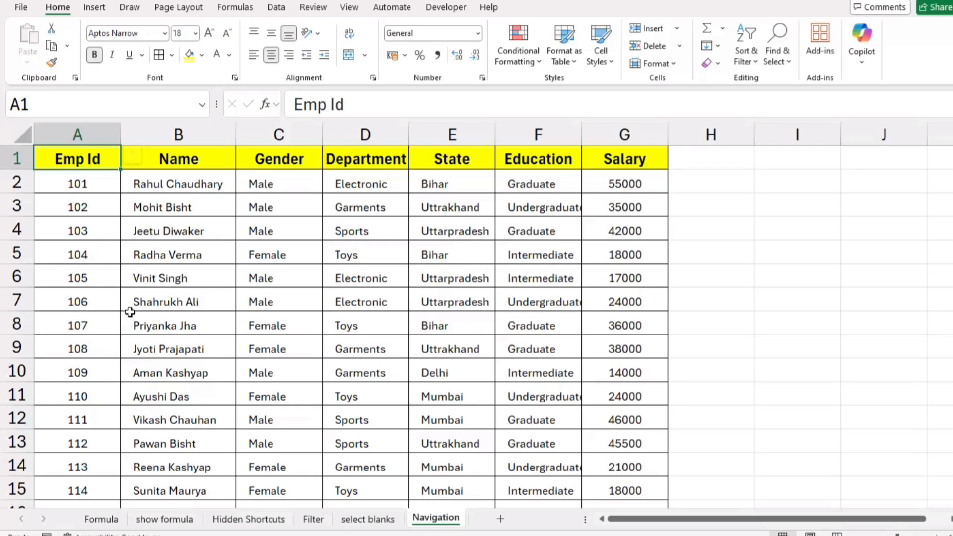
- Move from A1 of the Navigation sheet's employee table to its last row and back, and across to the Salary header and back
scroll(130, 306, "down", 6)
scroll(130, 306, "up", 9)
mouse_move(952, 175)
left_mouse_down()
mouse_move(952, 196)
mouse_move(952, 185)
left_mouse_up()
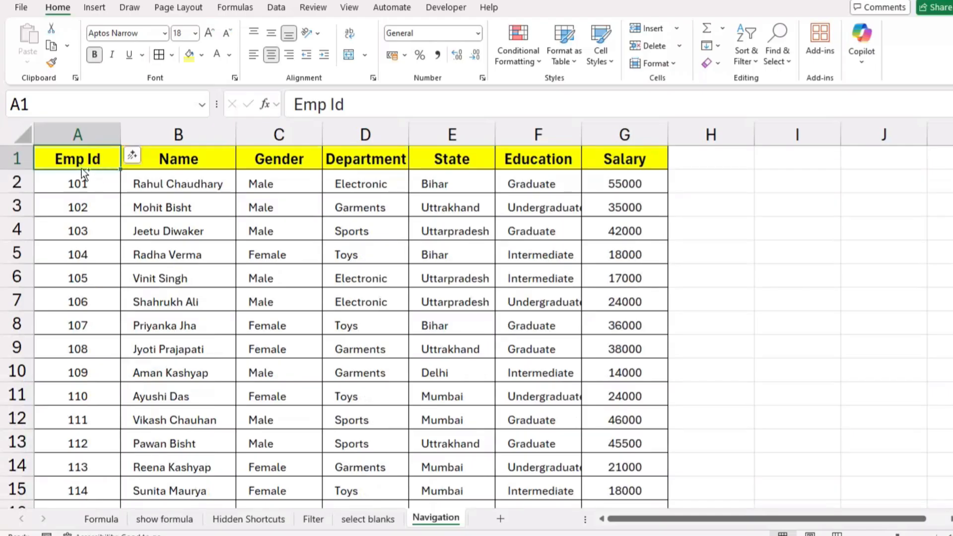
key("ctrl+Down")
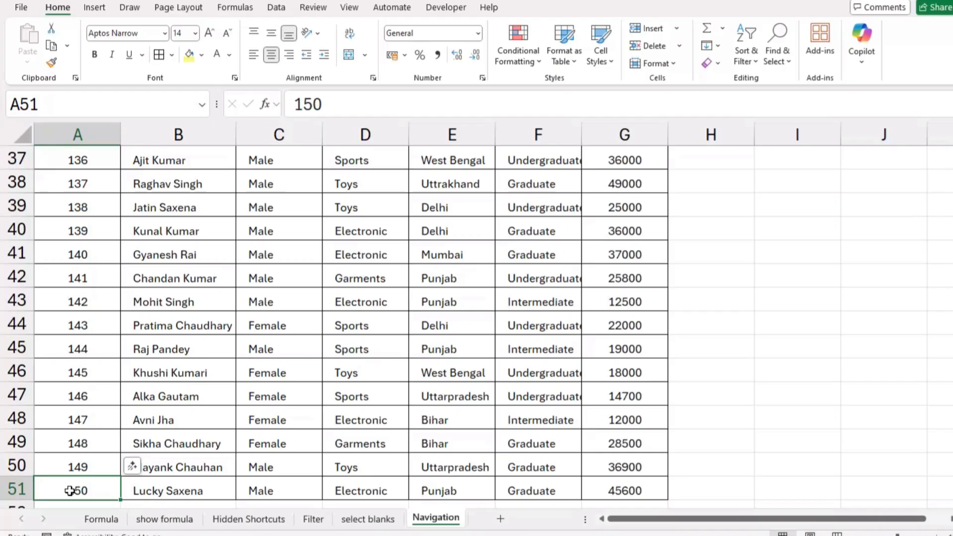
key("ctrl+Up")
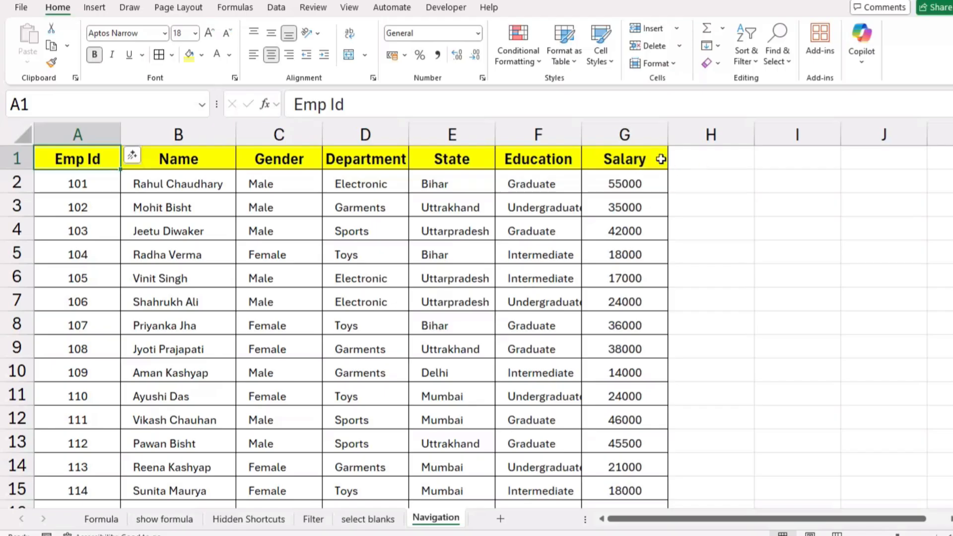
key("ctrl+Right")
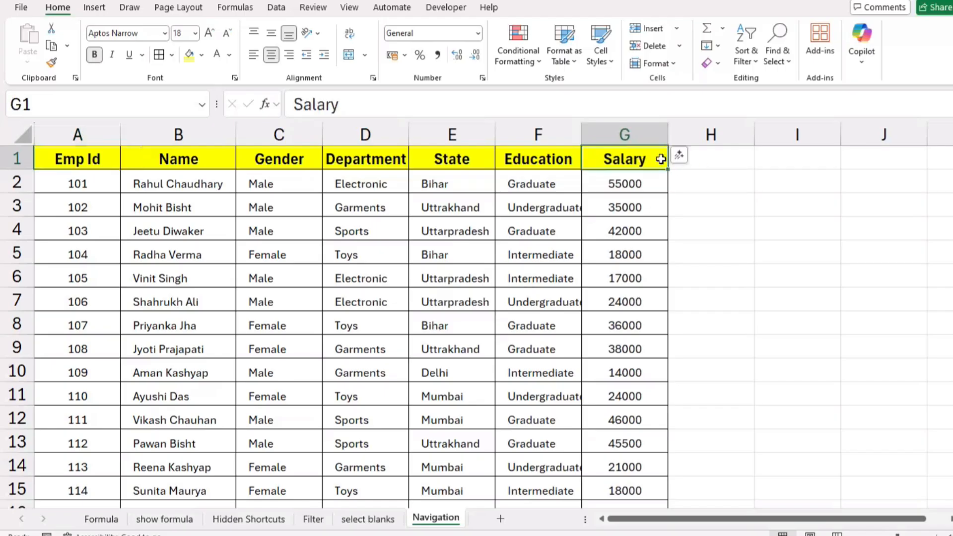
key("ctrl+Left")
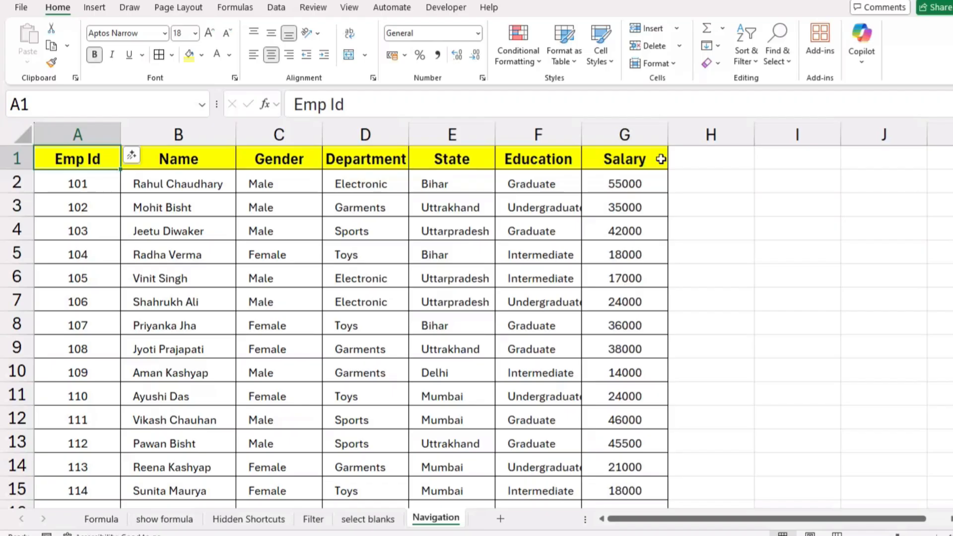
- Go to the Navigation sheet's last used cell and back to A1, and return to A1 again from cell F14
key("ctrl+End")
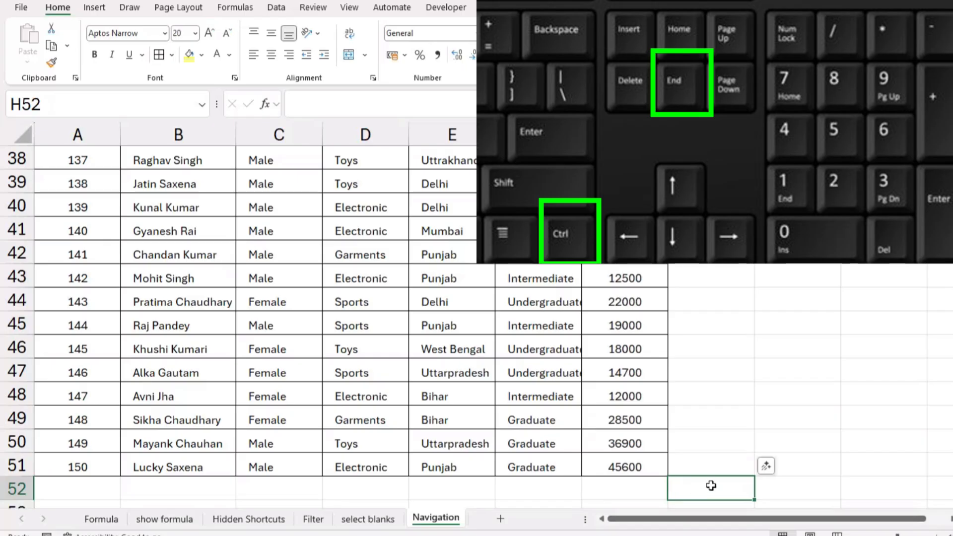
left_click(665, 470)
left_click(710, 488)
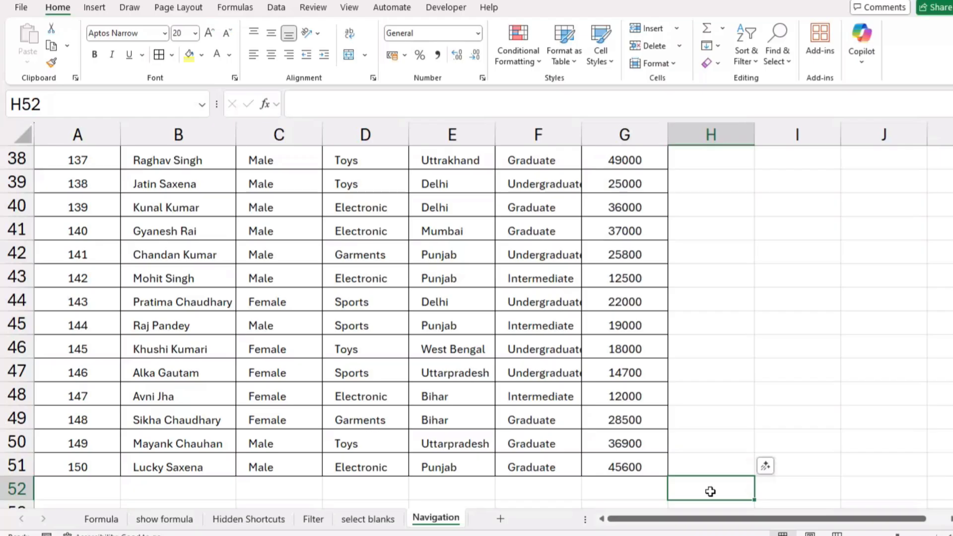
key("ctrl+Home")
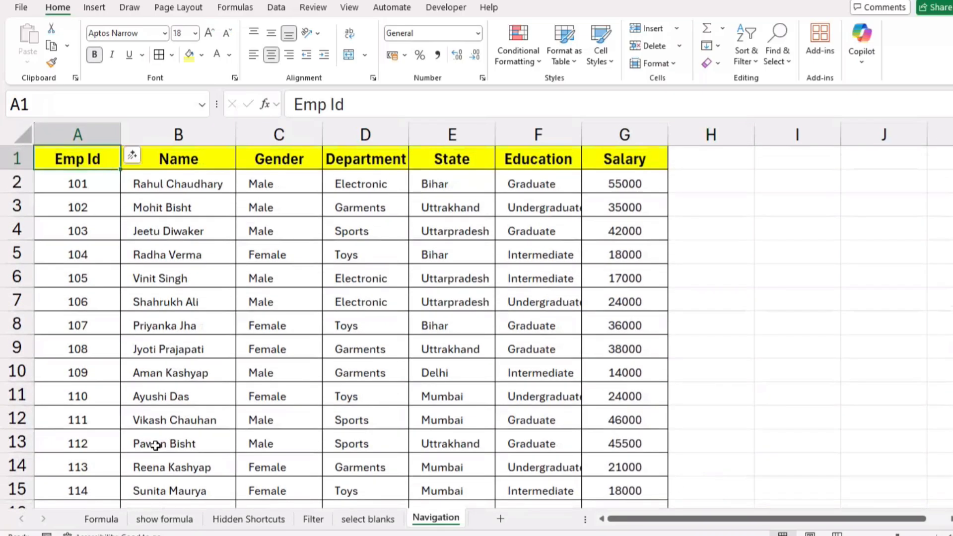
left_click(516, 469)
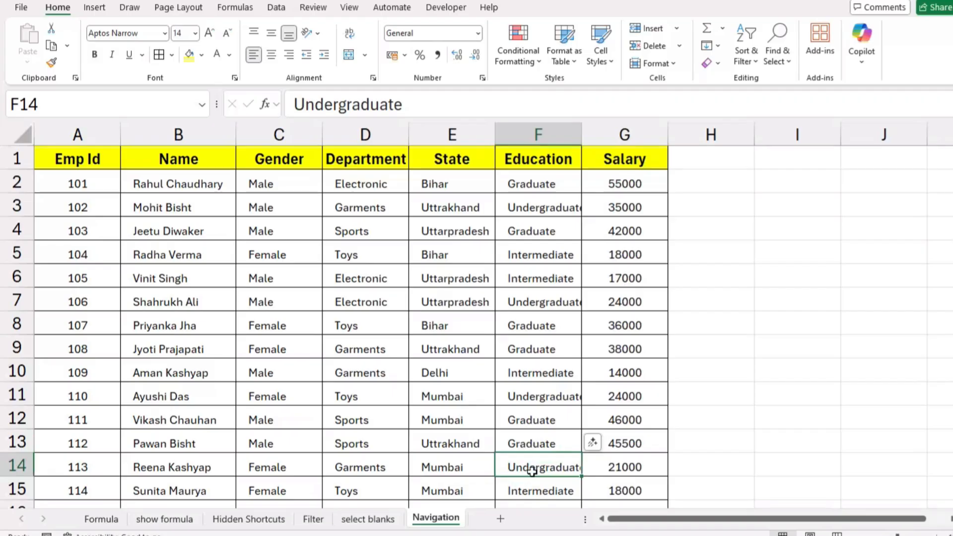
key("ctrl+Home")
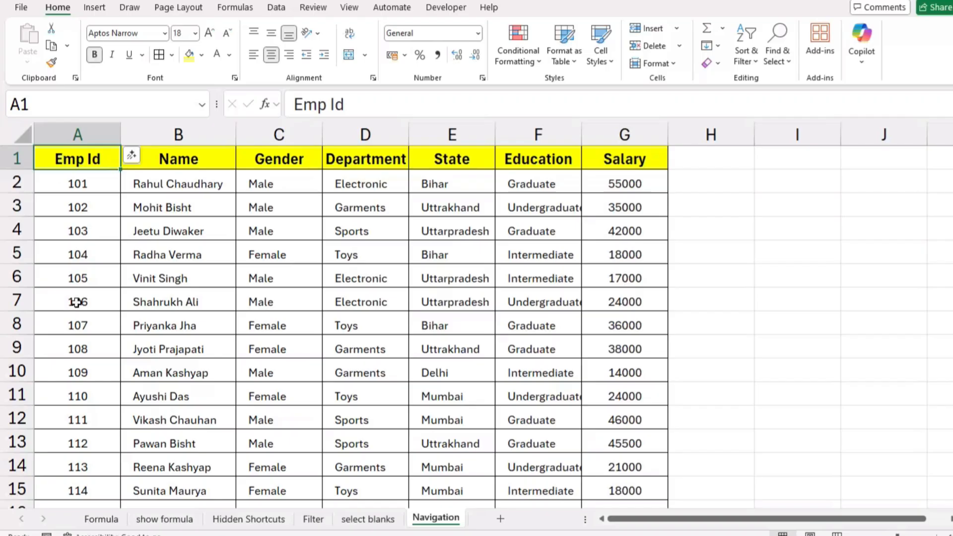
key("alt+Tab")
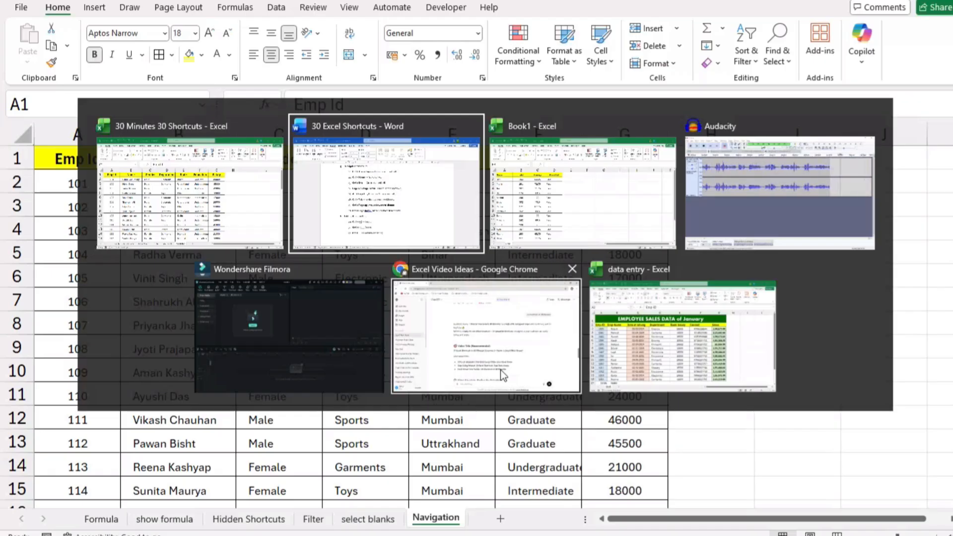
left_click(239, 168)
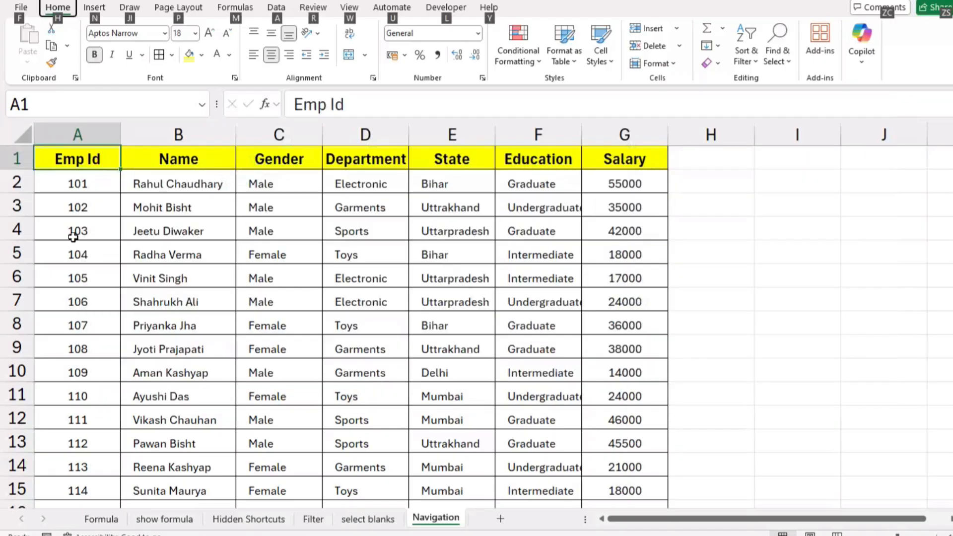
- Select cell B11 on the Navigation sheet, switch to the Book1 workbook, and return to the Navigation sheet's workbook
left_click(219, 394)
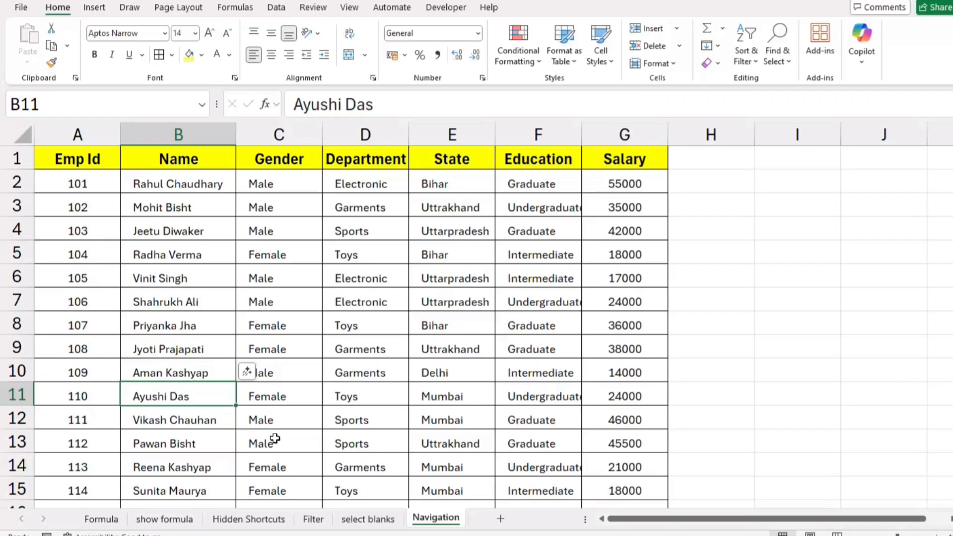
key("ctrl+Tab")
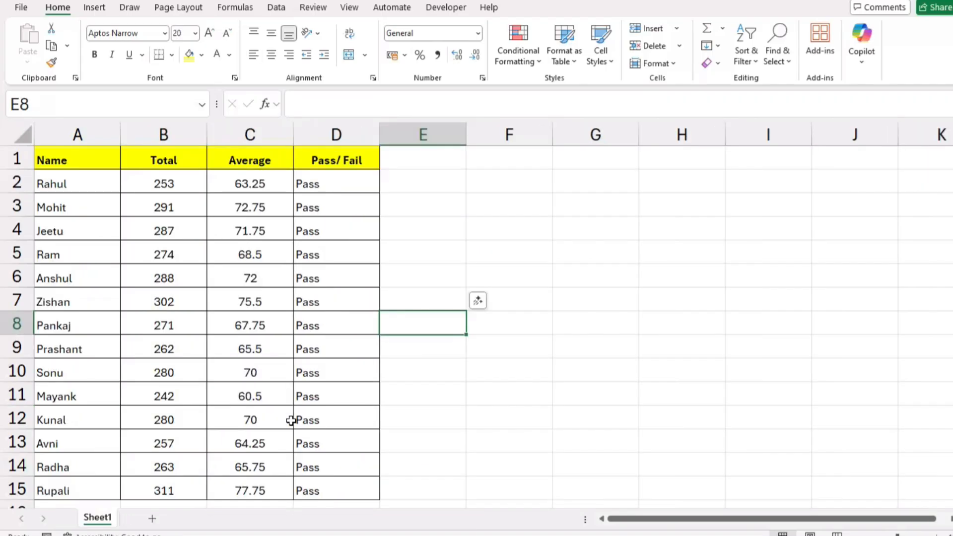
mouse_move(410, 535)
key("ctrl+Tab")
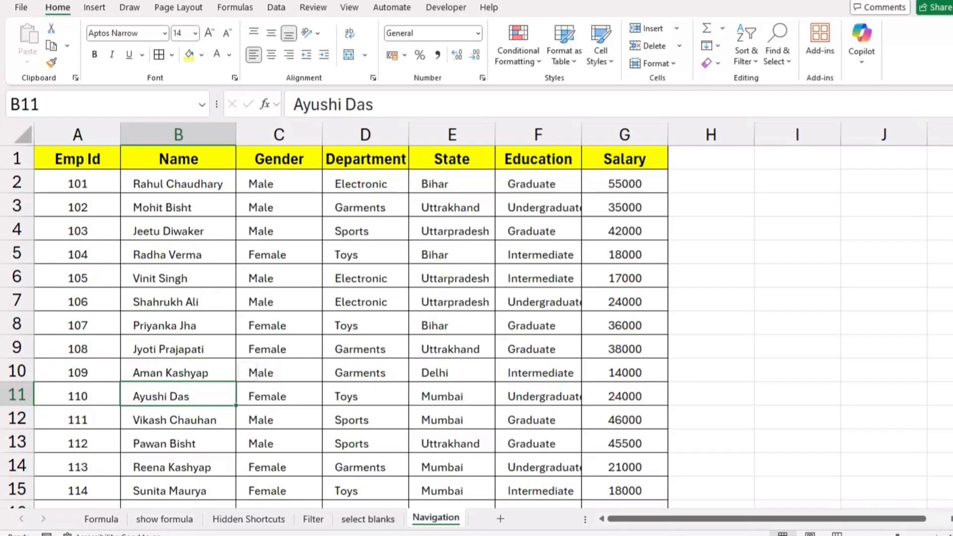
- View the Formula, show formula and Hidden Shortcuts sheets in turn, and return to the Formula sheet
left_click(102, 522)
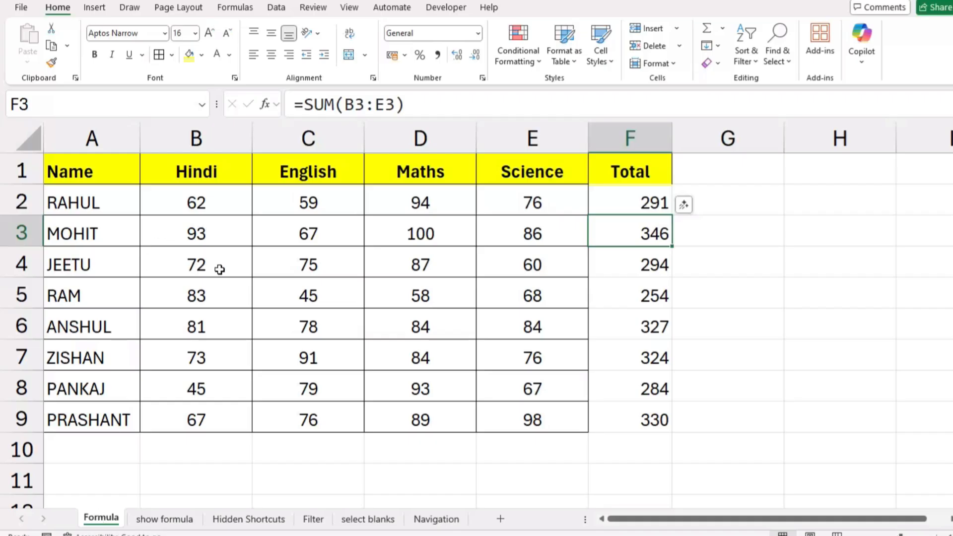
left_click(168, 521)
left_click(242, 520)
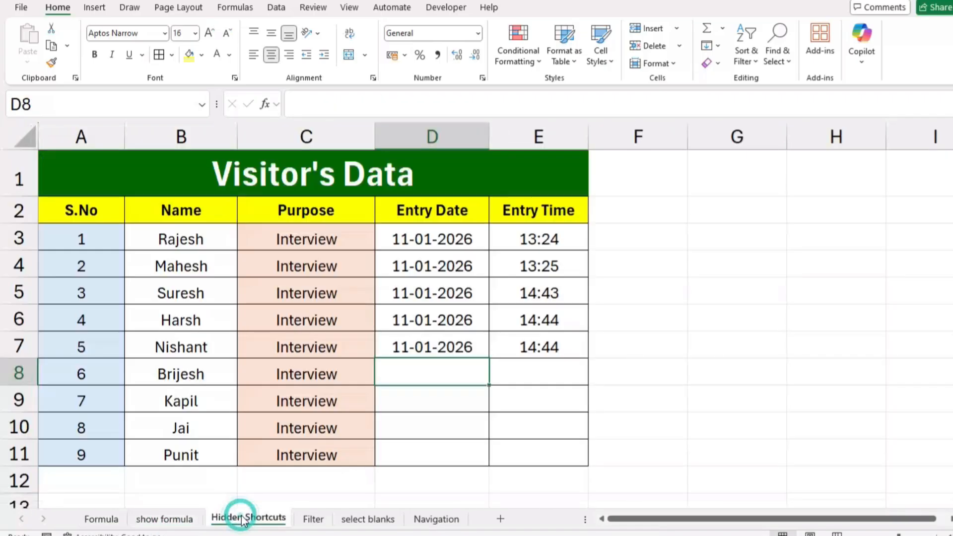
left_click(102, 519)
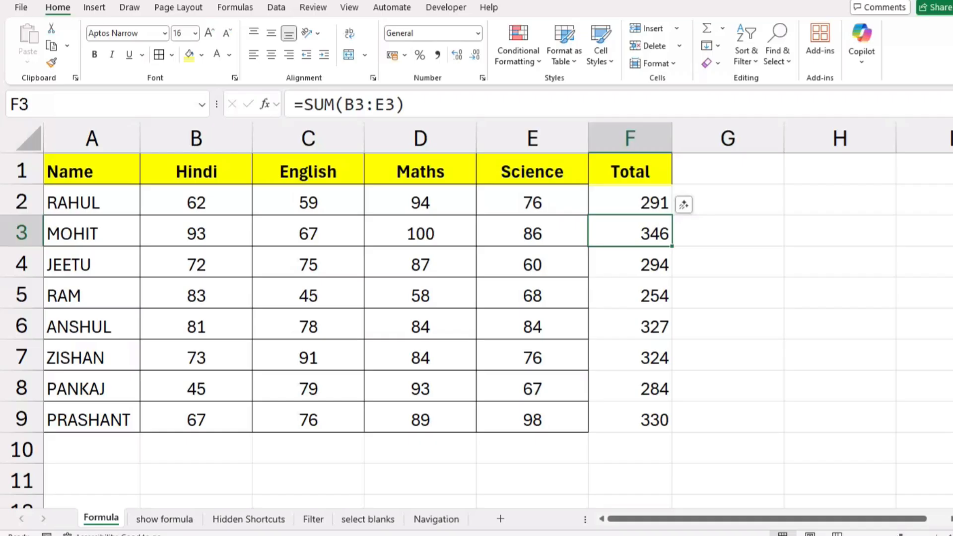
- Move forward one sheet at a time from the Formula sheet to the Navigation sheet
key("ctrl+Page_Down")
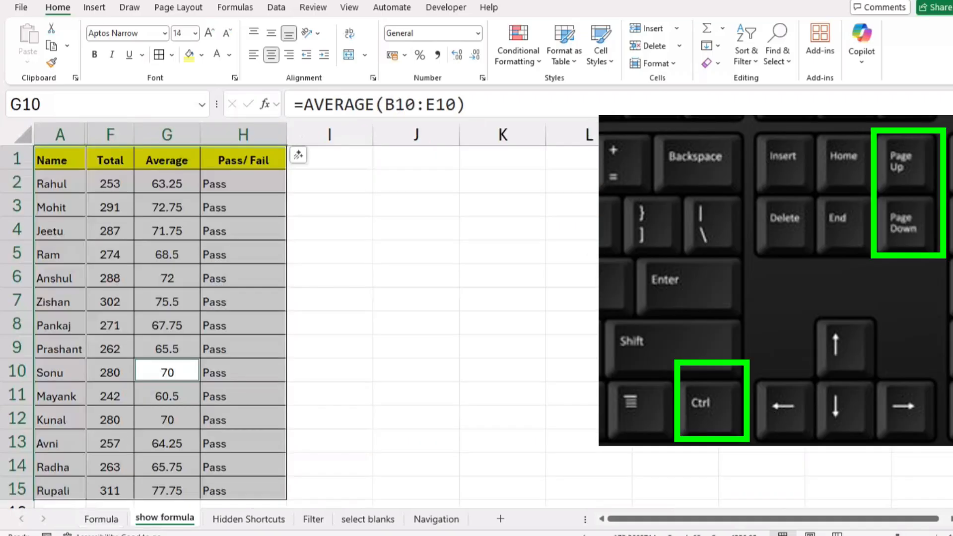
key("ctrl+Page_Down")
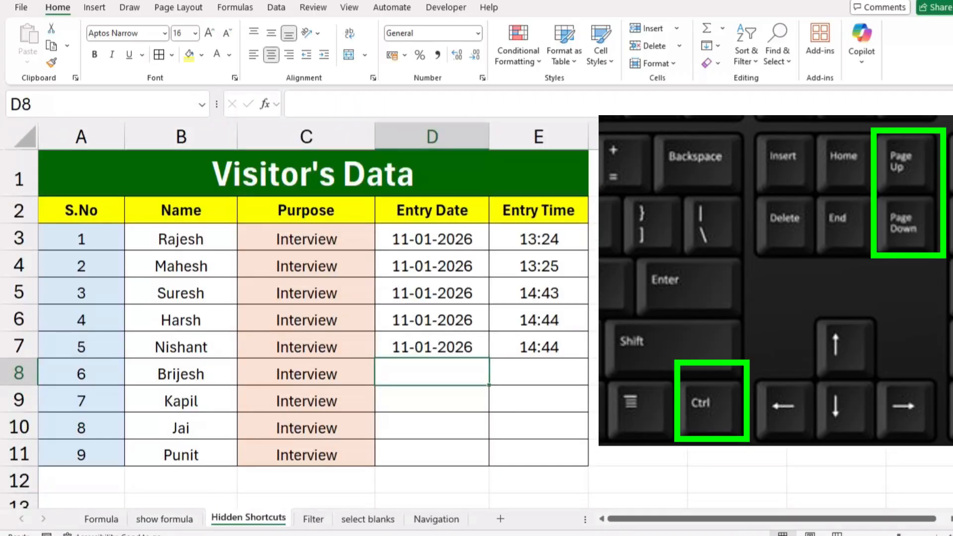
key("ctrl+Page_Down")
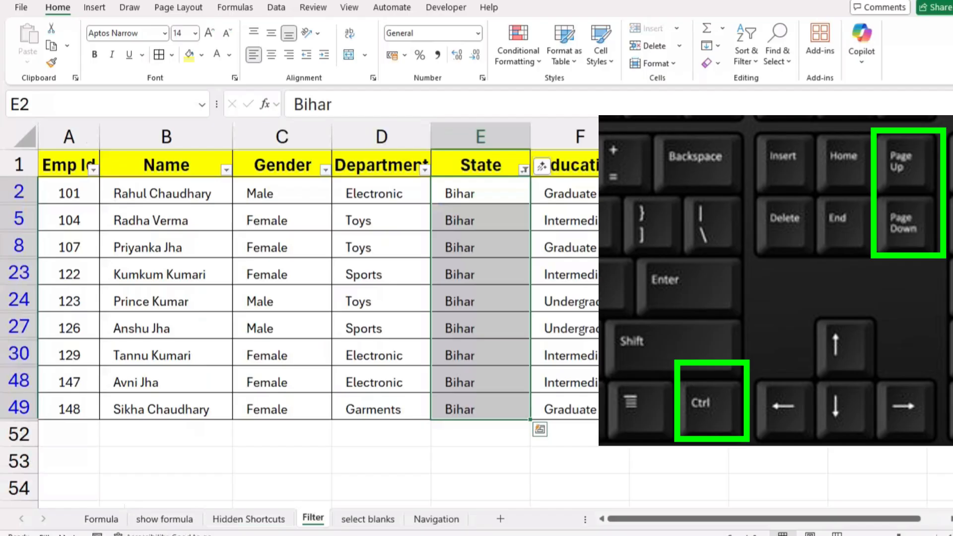
key("ctrl+Page_Down")
key("ctrl+Page_Down")
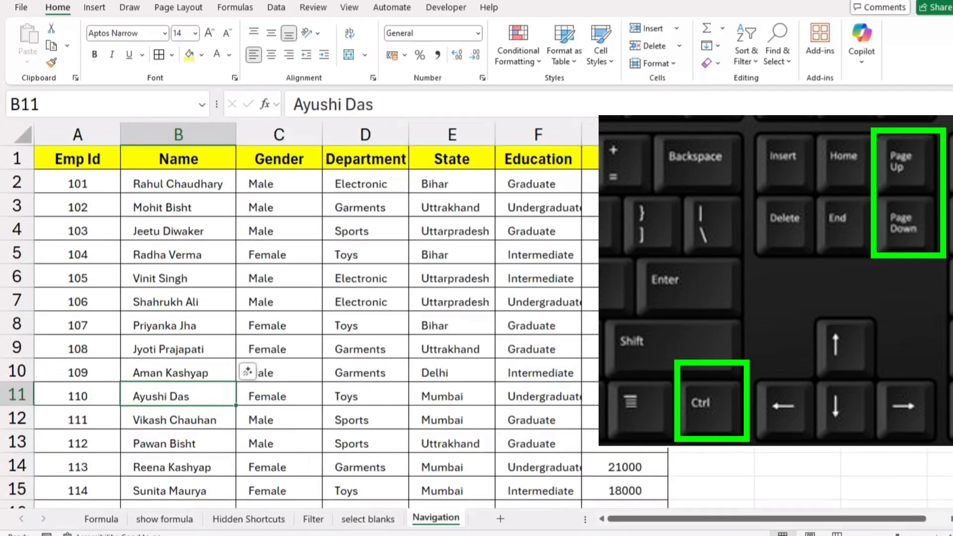
- Move back one sheet at a time from Navigation to the Formula sheet, select cell B7 there, and reopen the Navigation sheet
key("ctrl+Page_Up")
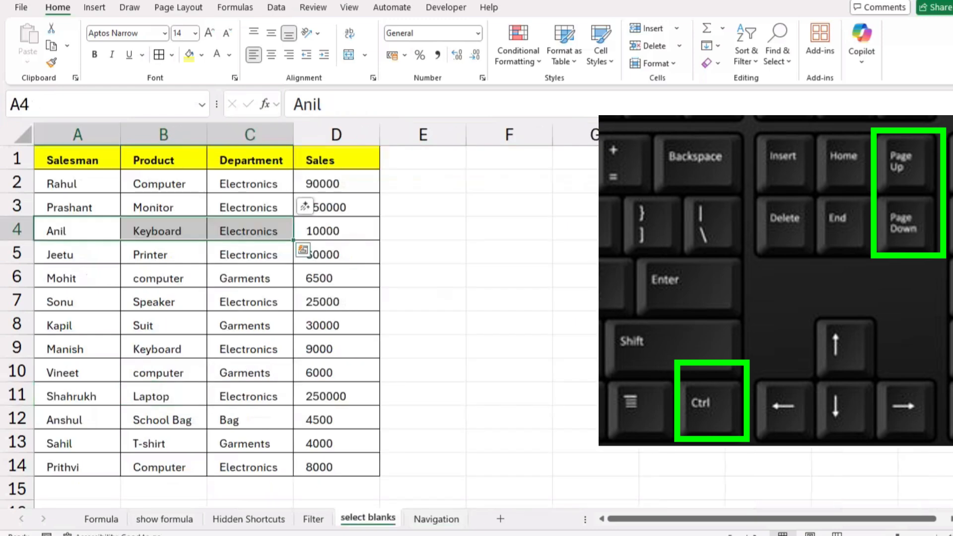
key("ctrl+Page_Up")
key("ctrl+Page_Up")
key("ctrl+Page_Up")
key("ctrl+Page_Up")
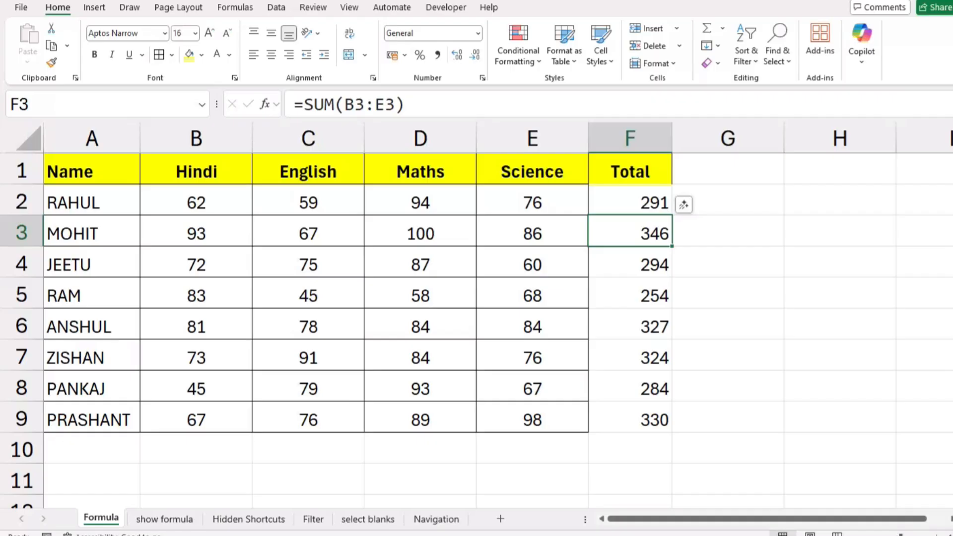
left_click(144, 342)
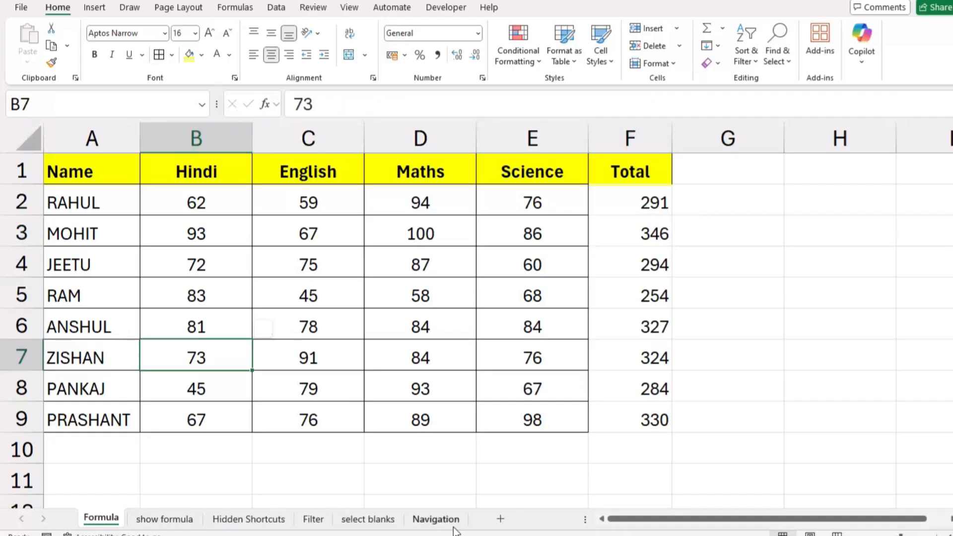
left_click(436, 518)
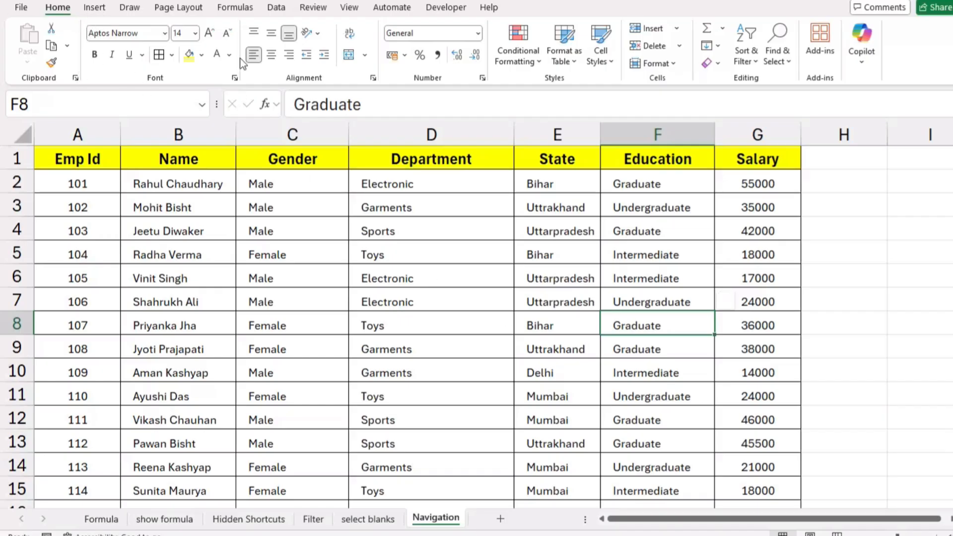
left_click(170, 56)
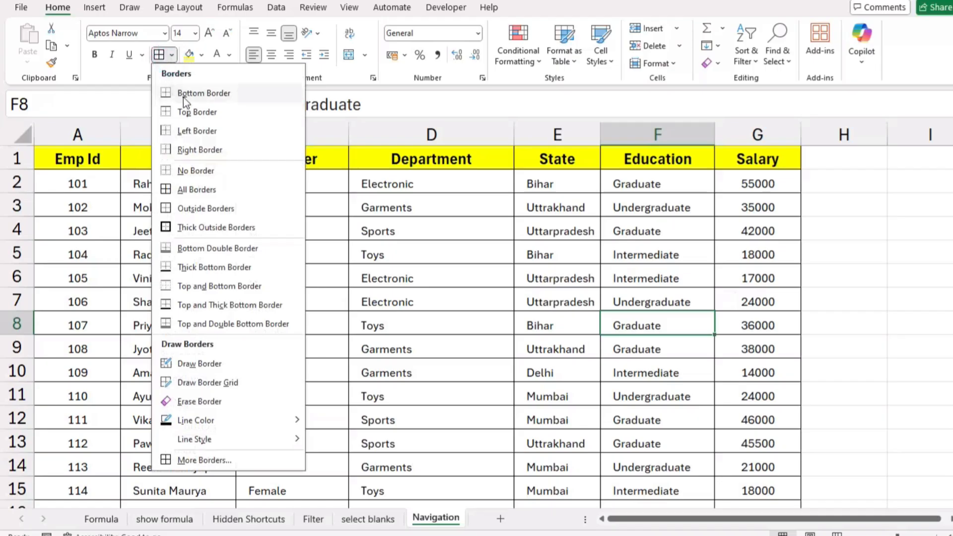
left_click(123, 74)
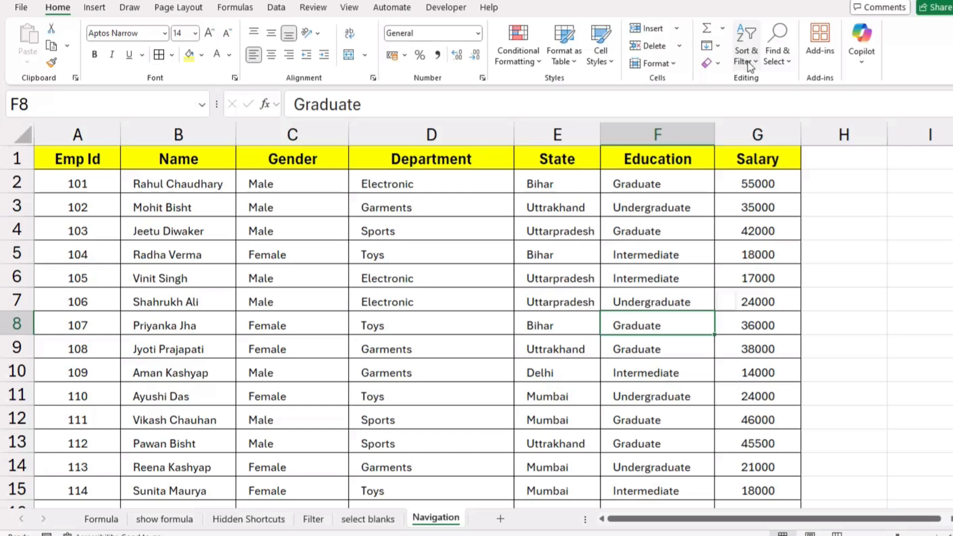
left_click(94, 7)
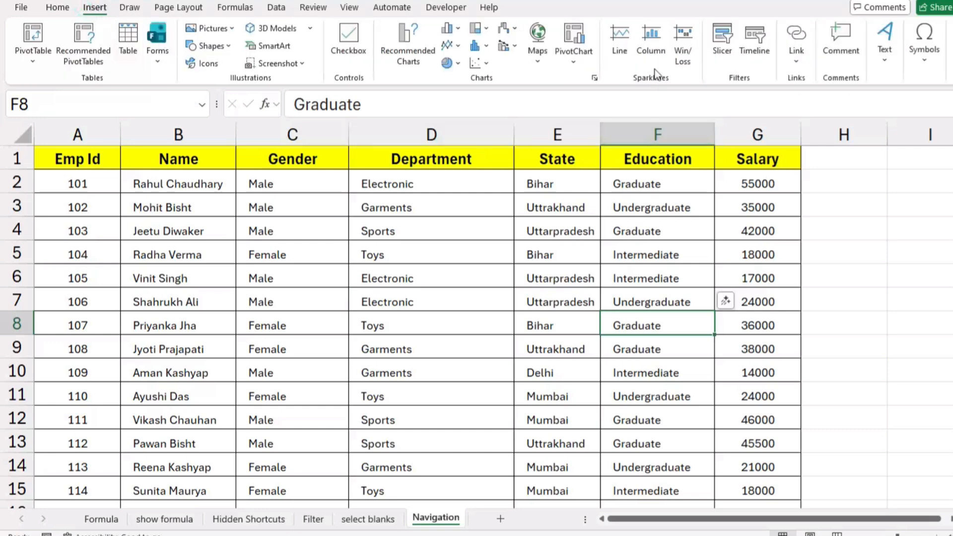
left_click(57, 7)
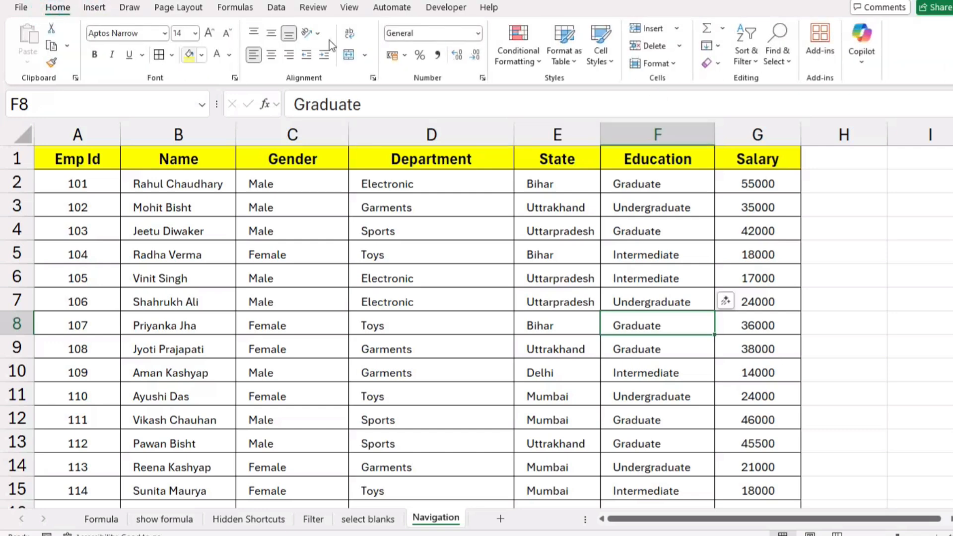
left_click(287, 9)
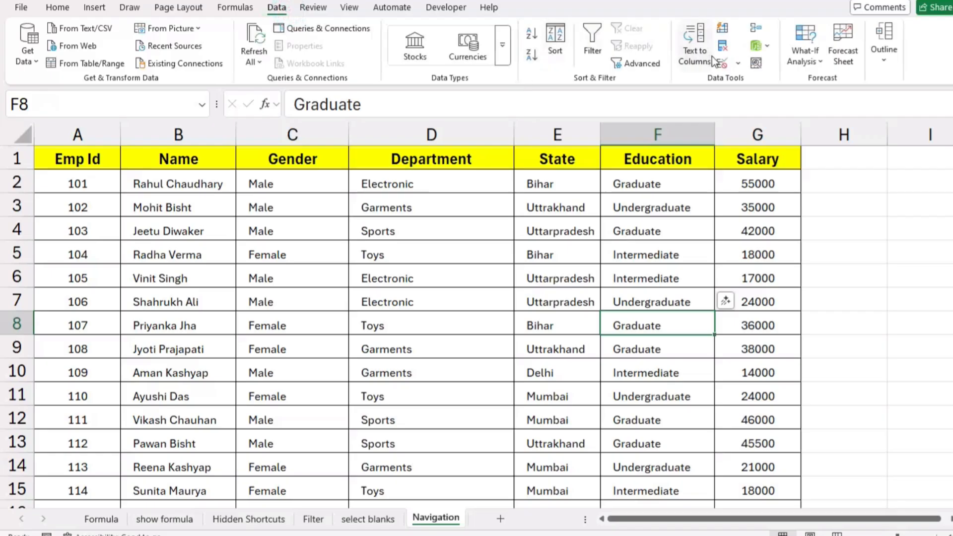
left_click(736, 64)
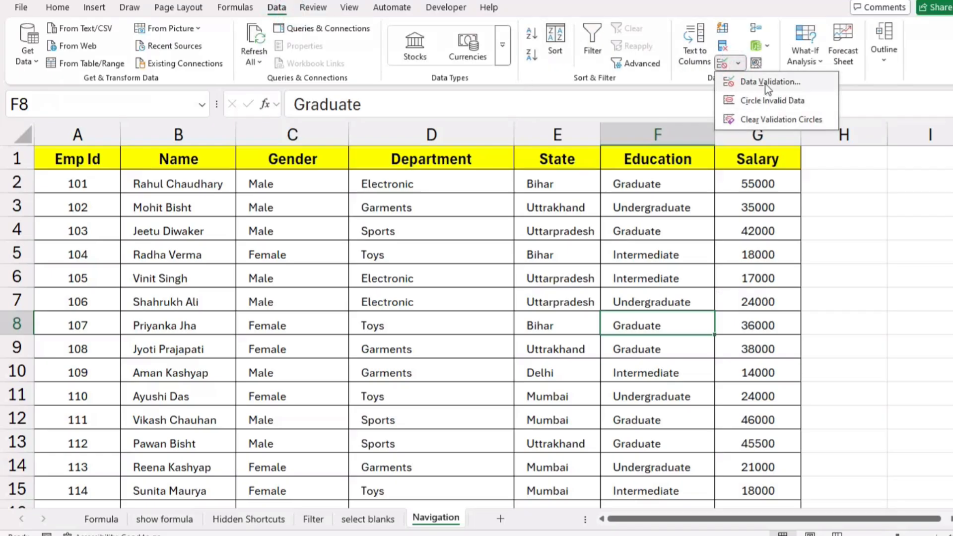
left_click(313, 304)
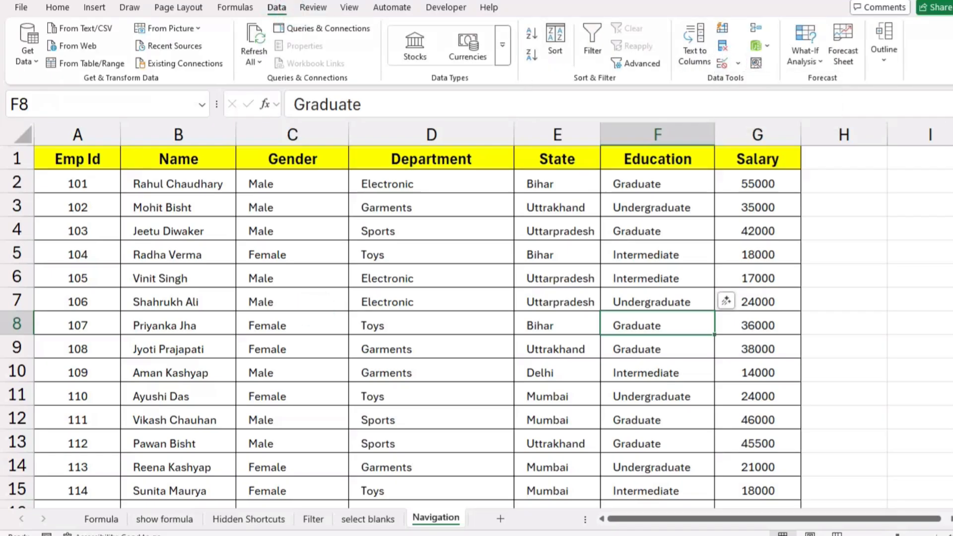
left_click(62, 9)
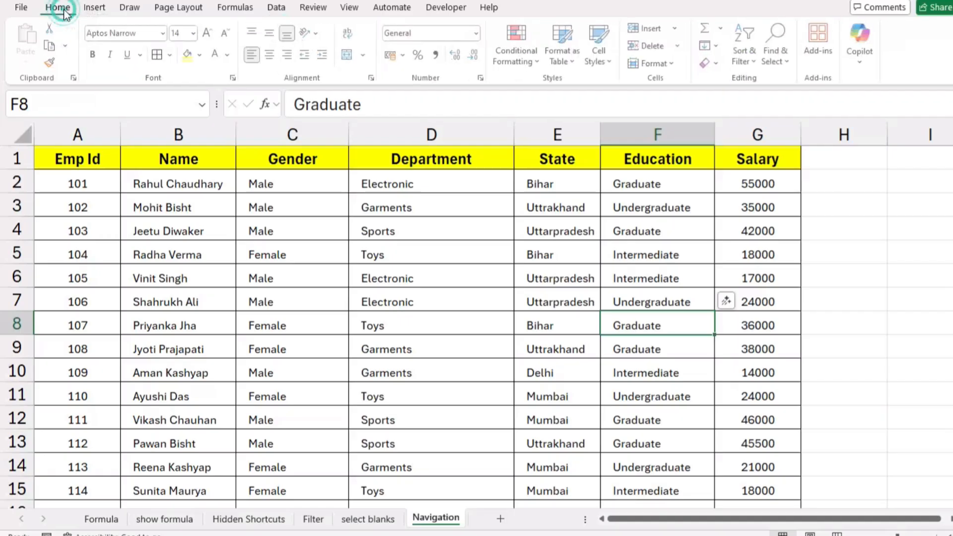
left_click(209, 337)
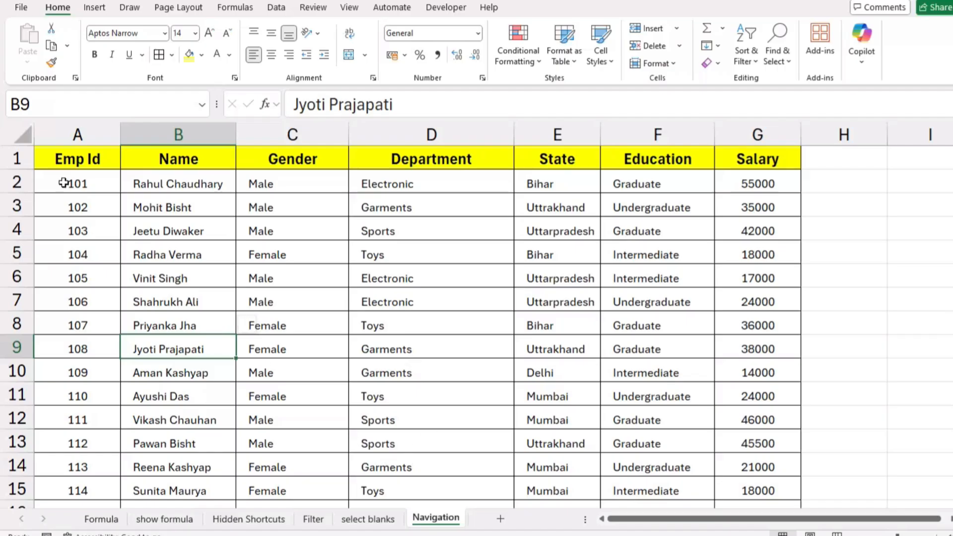
left_click(404, 155)
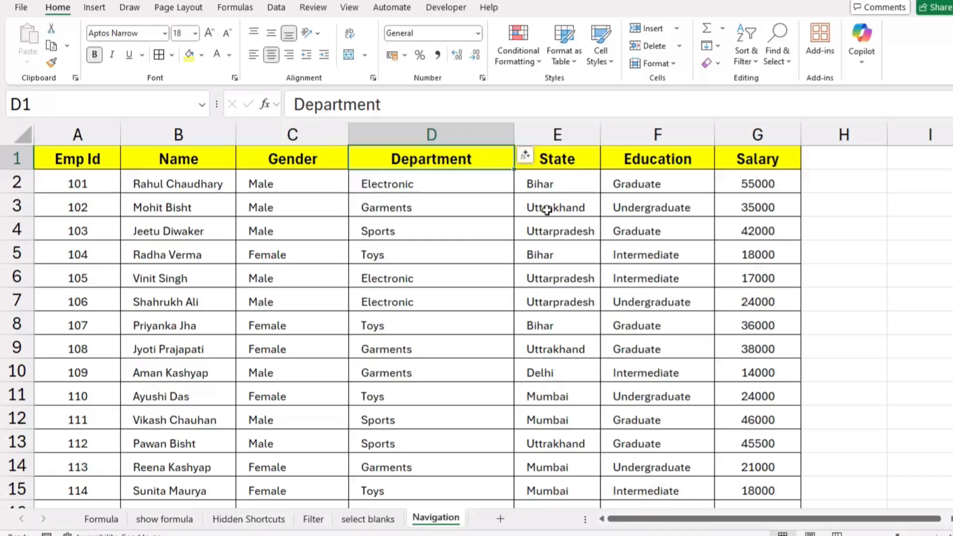
- Try AutoFit Column Width on the whole employee table of the Navigation sheet, and undo it
left_click(242, 350)
key("ctrl+a")
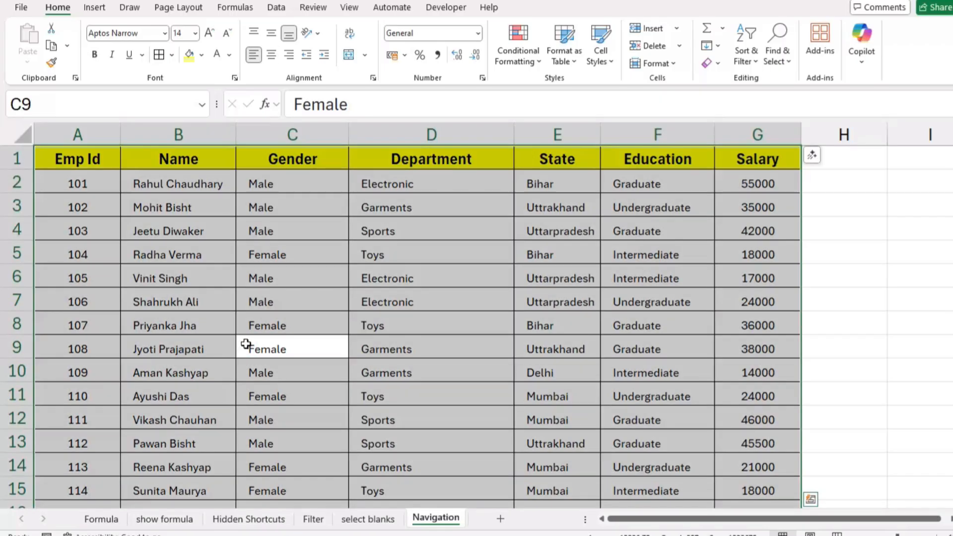
left_click(671, 65)
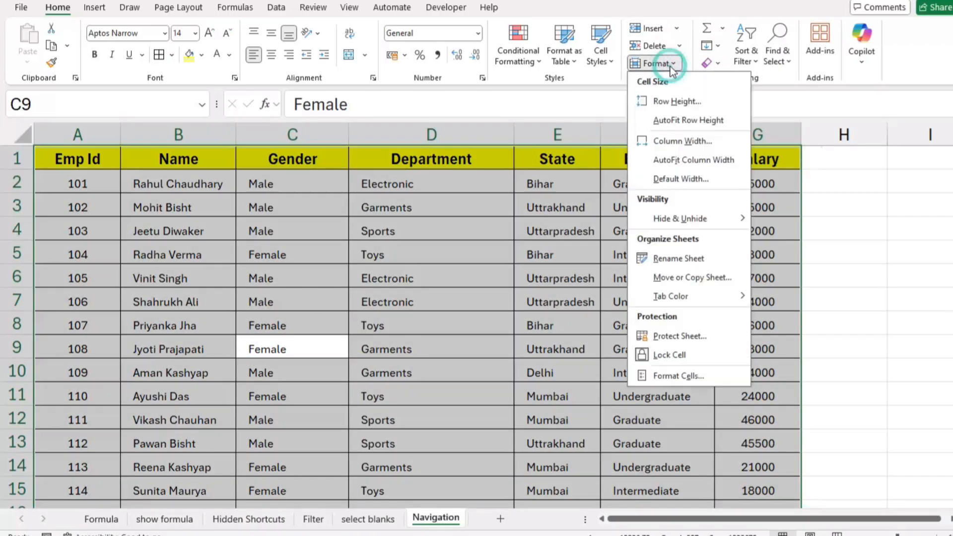
left_click(676, 160)
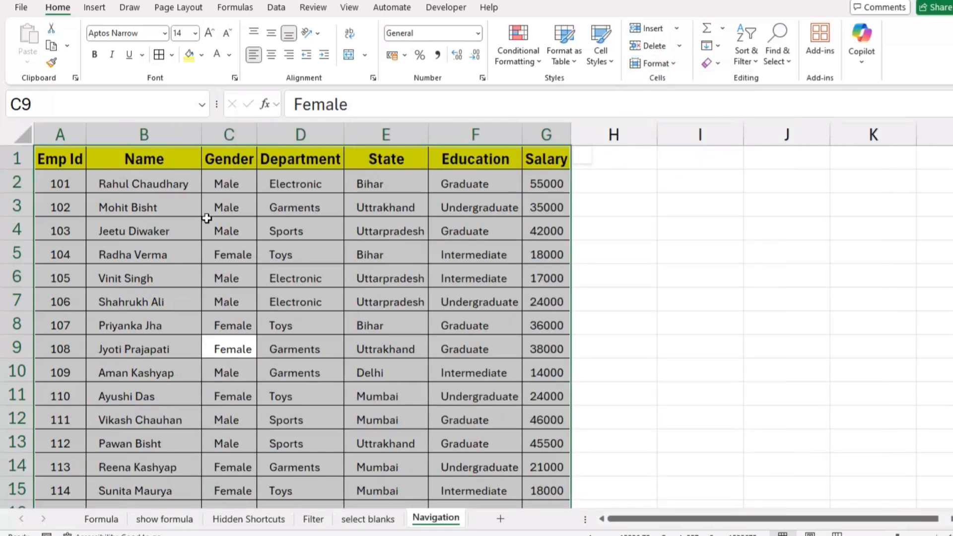
key("ctrl+z")
- Select the whole employee table from cell D7 and apply AutoFit Column Width to all its columns
left_click(373, 304)
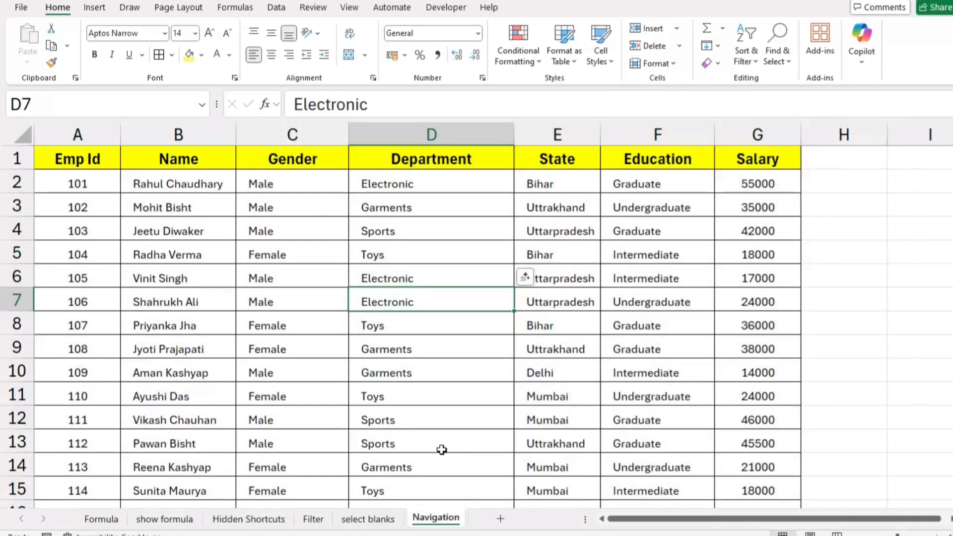
key("ctrl+a")
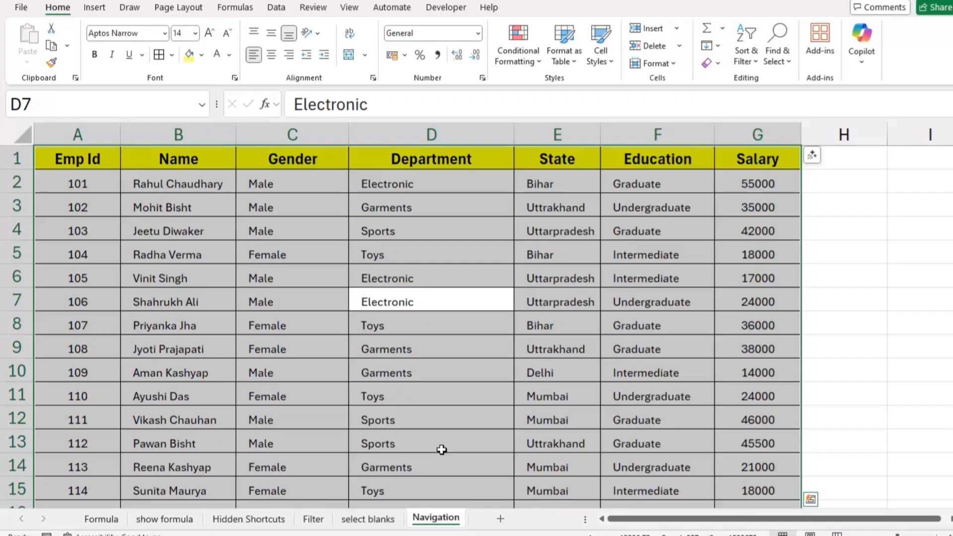
left_click(664, 65)
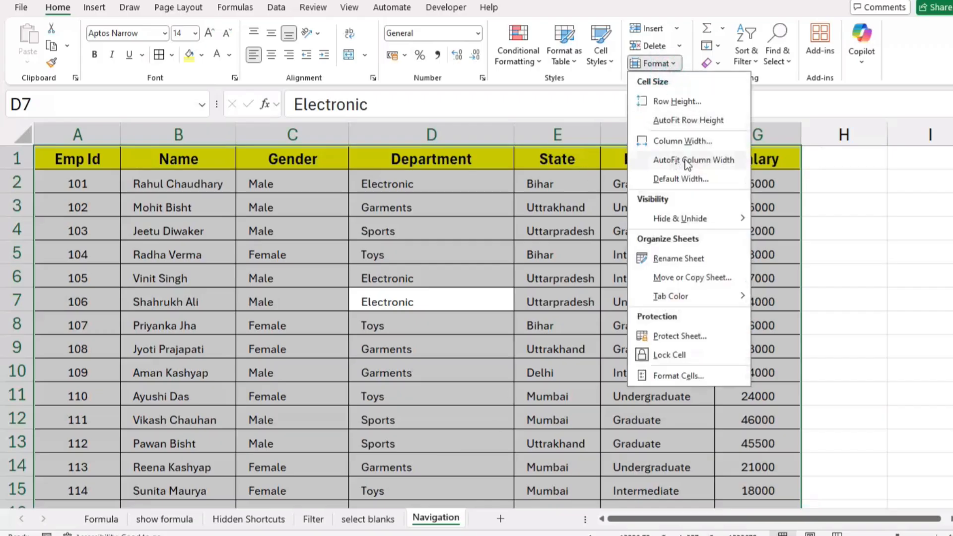
left_click(605, 87)
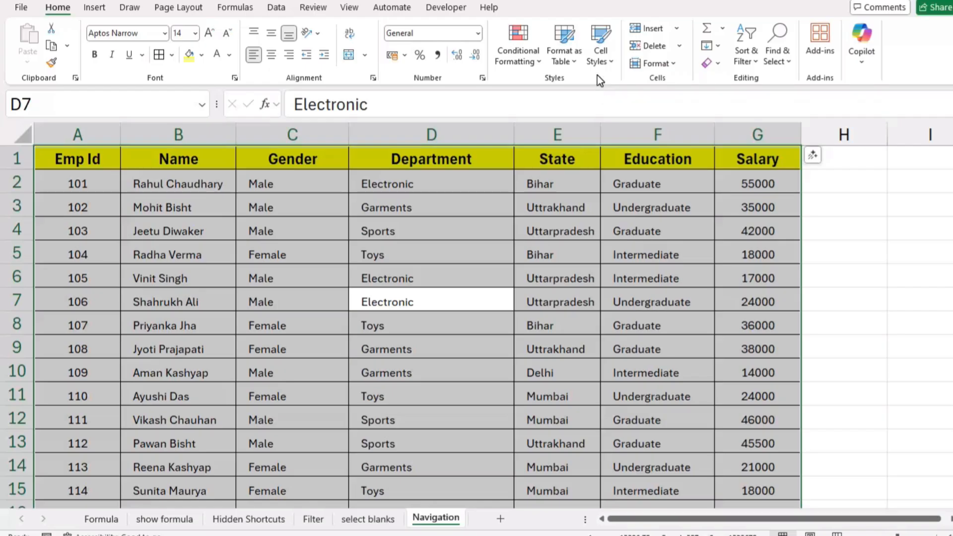
key("alt")
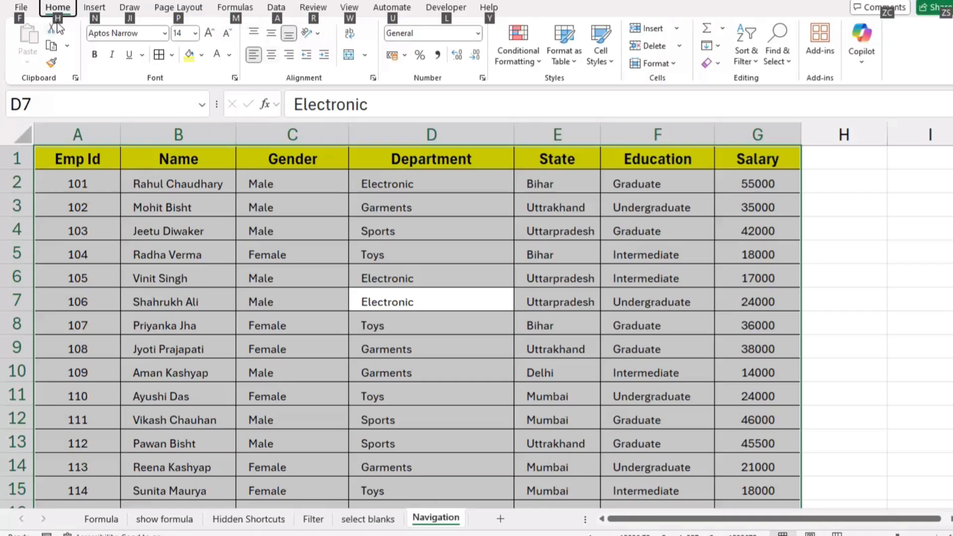
key("h")
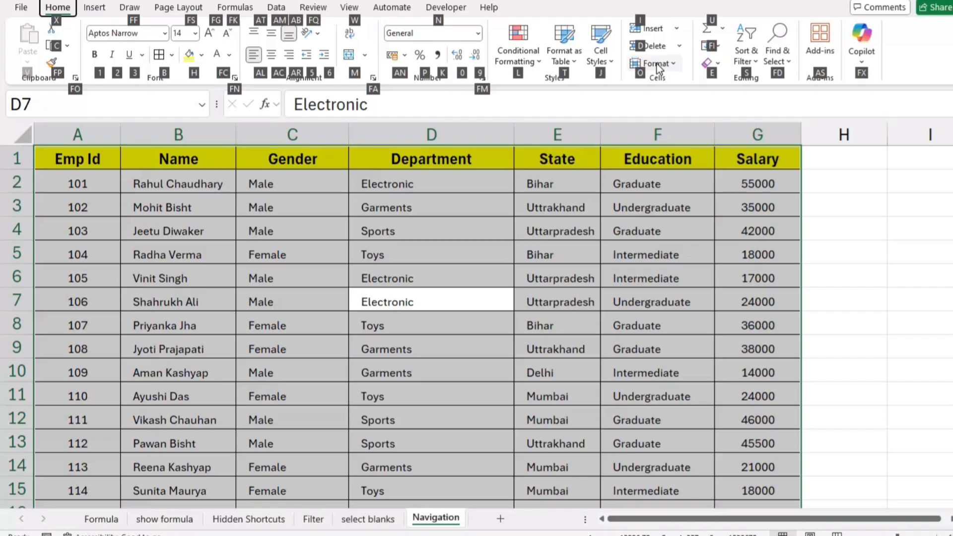
key("o")
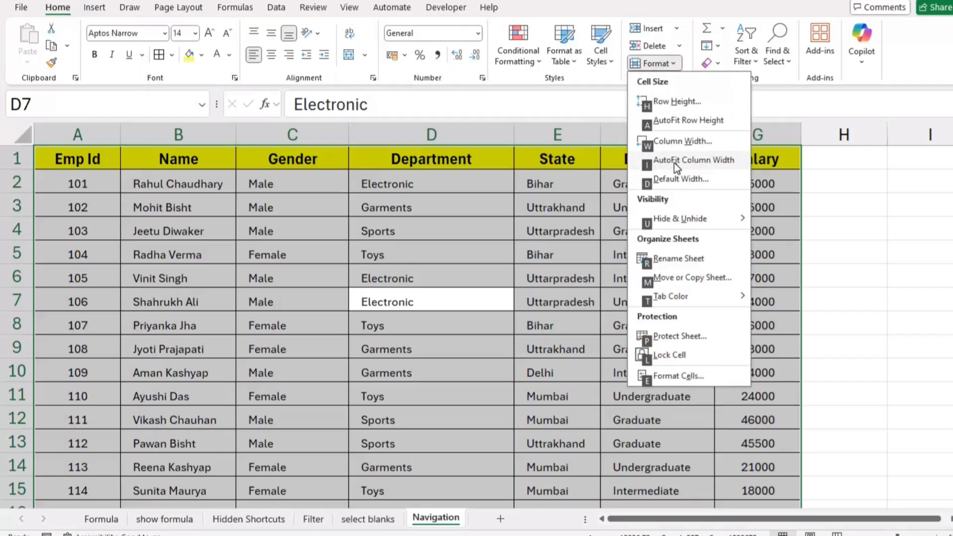
key("i")
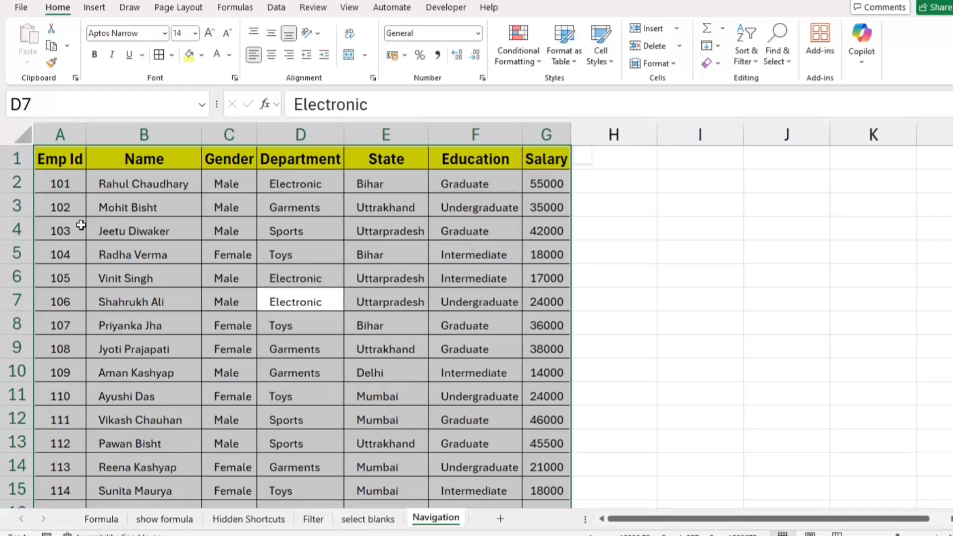
- Undo the last AutoFit, select the whole employee table from cell C9 and apply AutoFit Column Width to it again
key("ctrl+z")
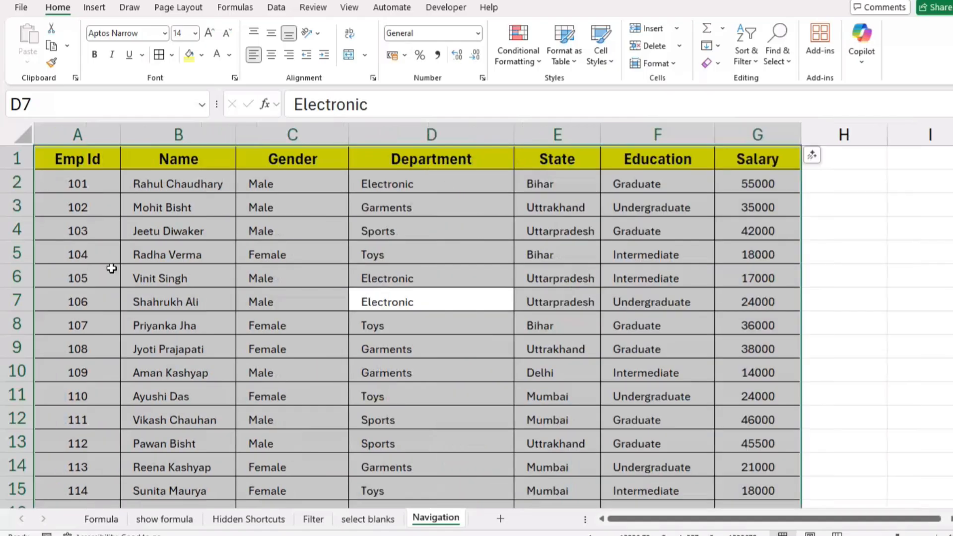
left_click(283, 347)
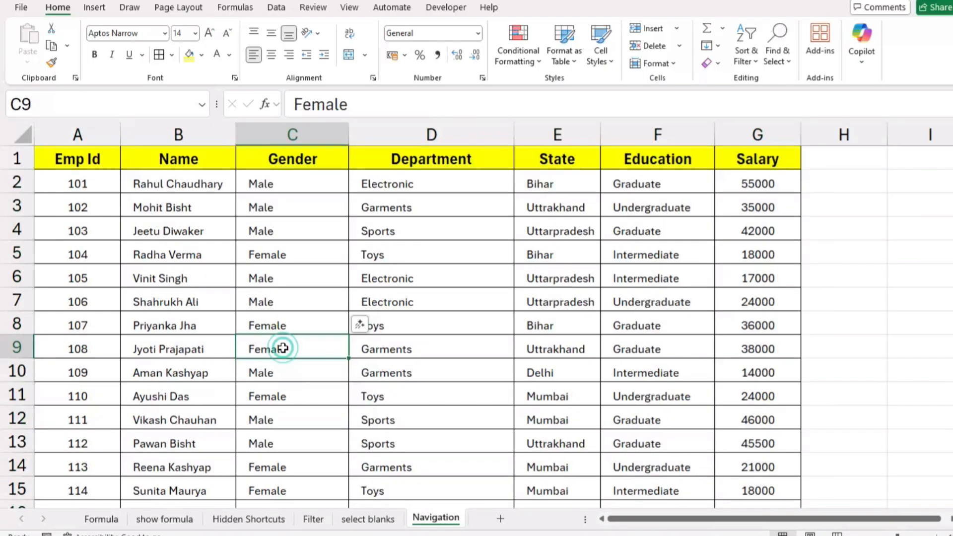
key("ctrl+a")
key("alt+h")
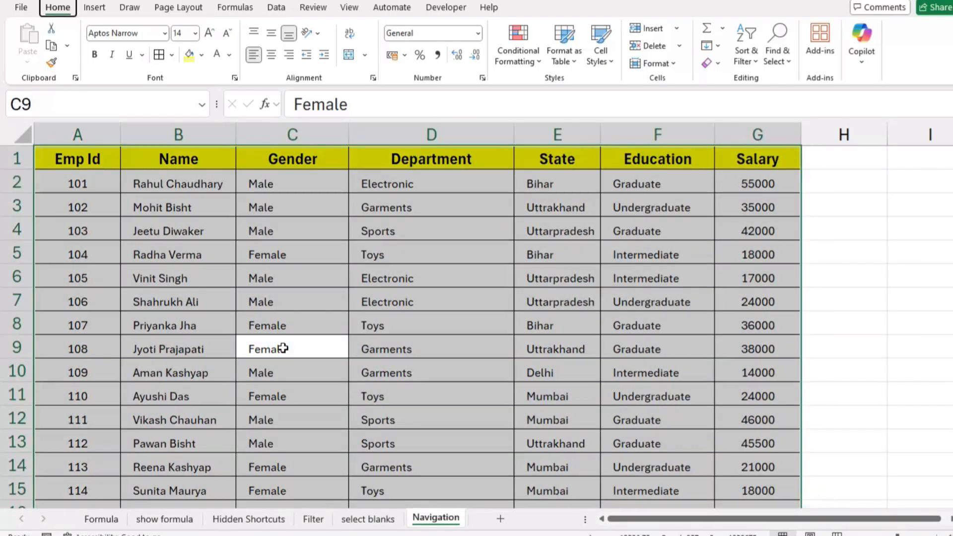
key("o")
key("i")
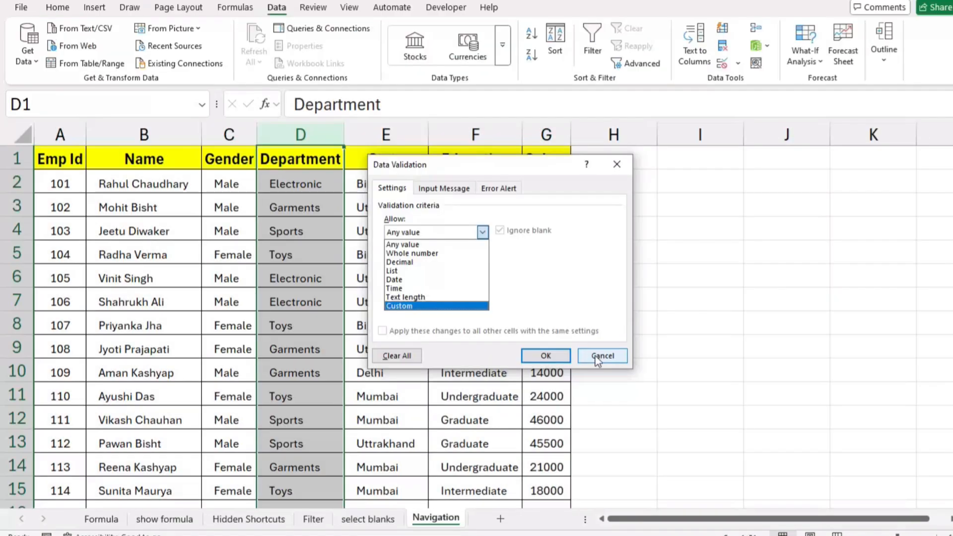
- Dismiss the Data Validation dialog without changes, and set the whole employee table, selected from cell C9, to No Border
left_click(602, 353)
left_click(448, 346)
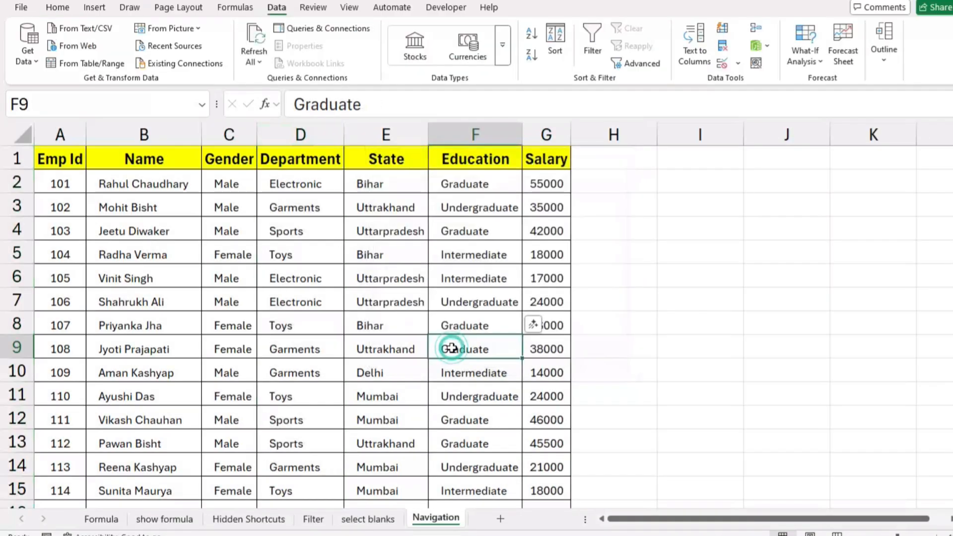
left_click(58, 7)
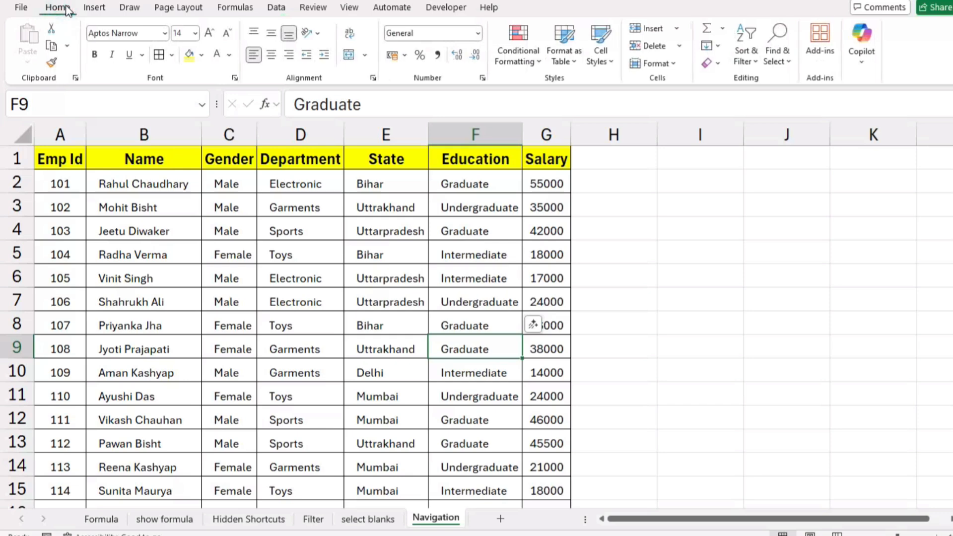
left_click(241, 349)
key("ctrl+a")
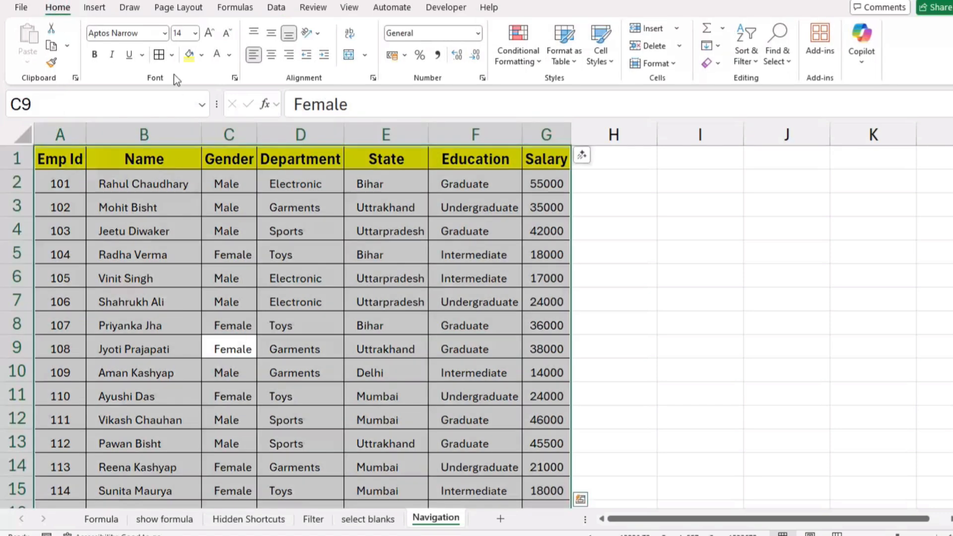
left_click(171, 55)
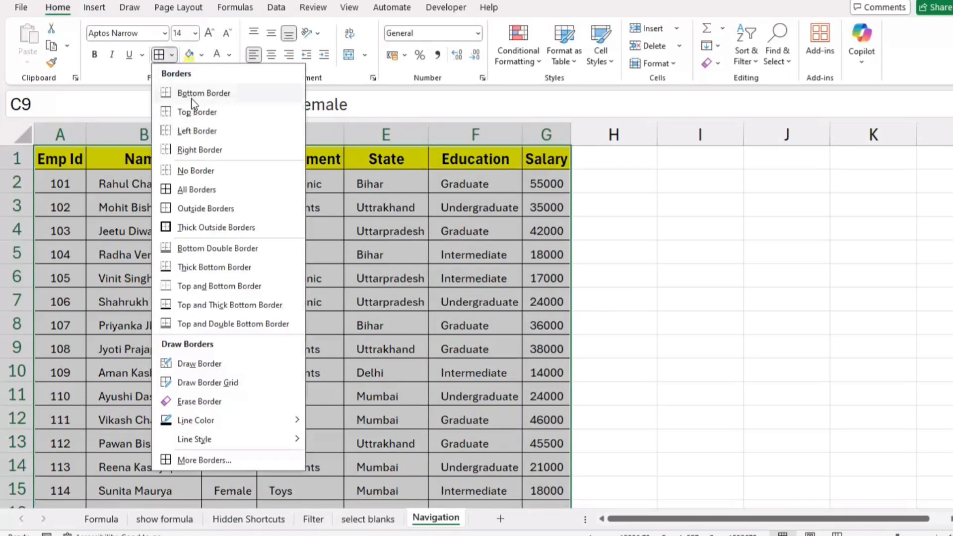
left_click(193, 171)
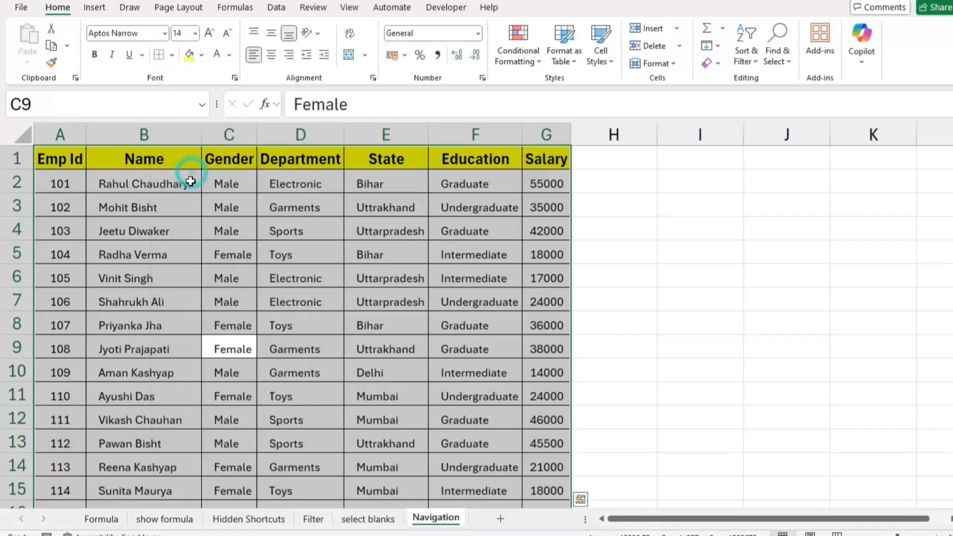
- Select the whole employee table from cell E11 and apply All Borders to it
left_click(386, 396)
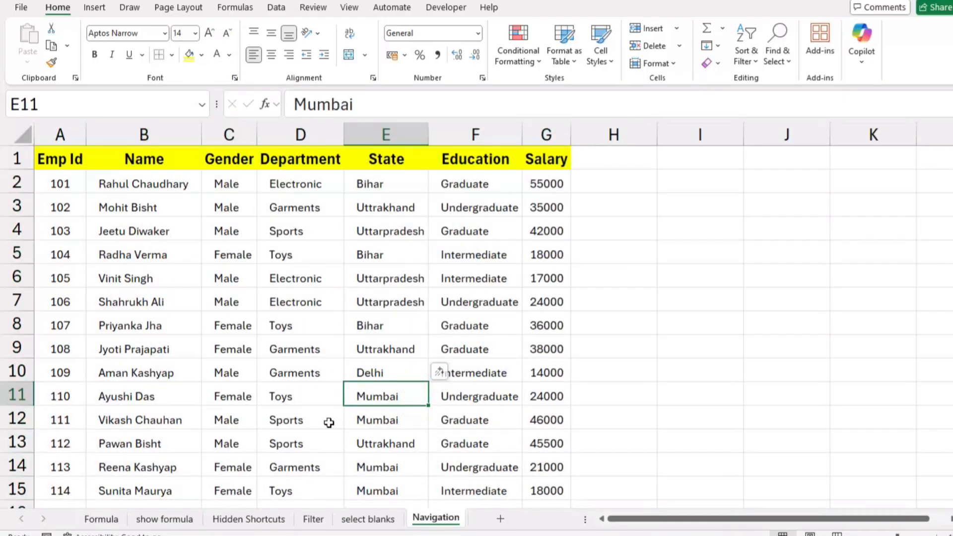
key("ctrl+a")
key("alt+h")
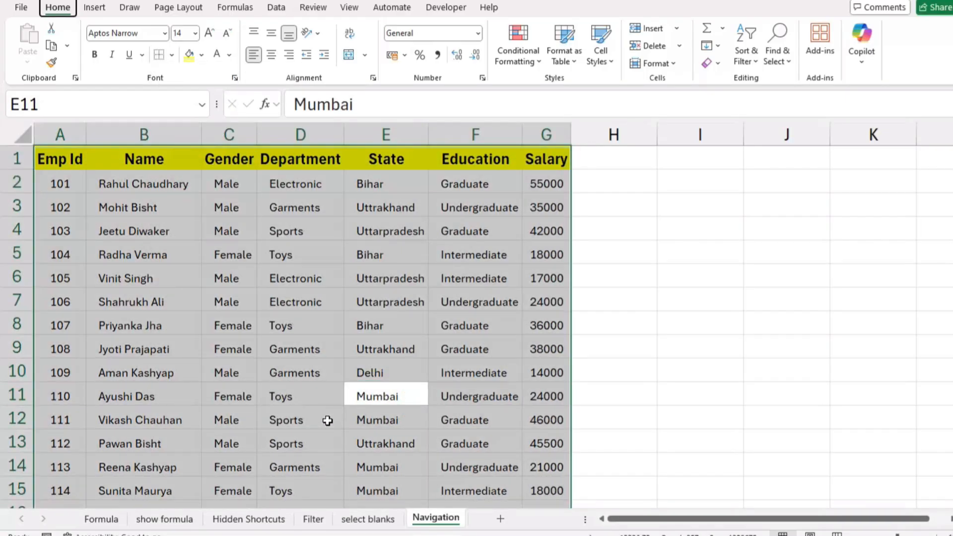
key("b")
key("a")
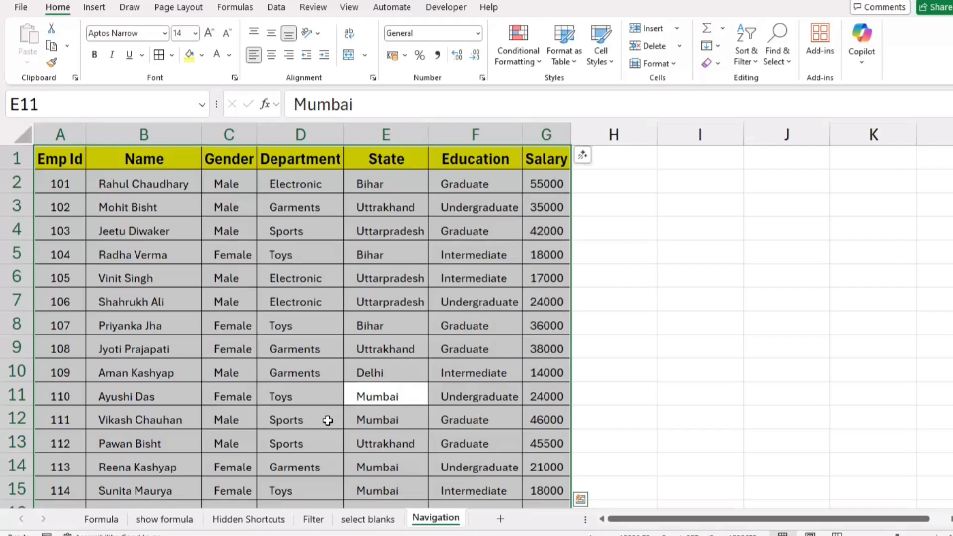